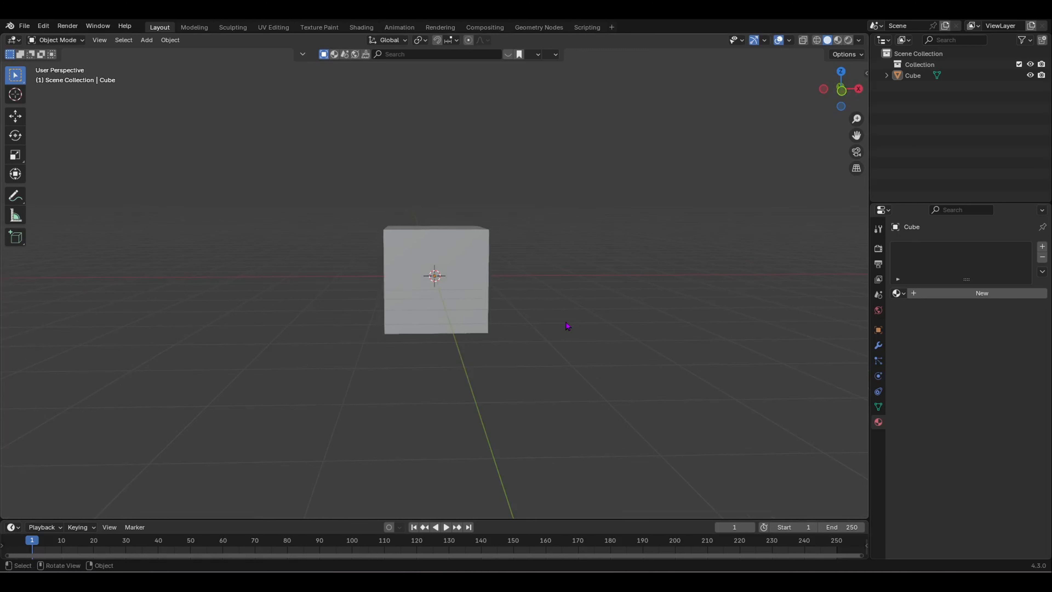
Step: Select the default cube and delete it
left_click(444, 308)
key("x")
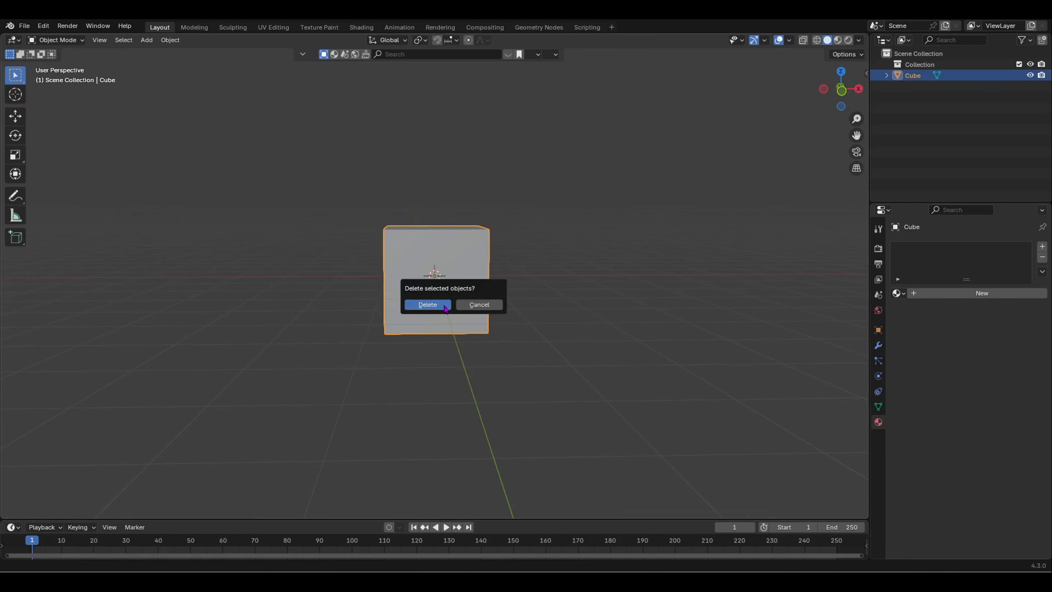
left_click(445, 309)
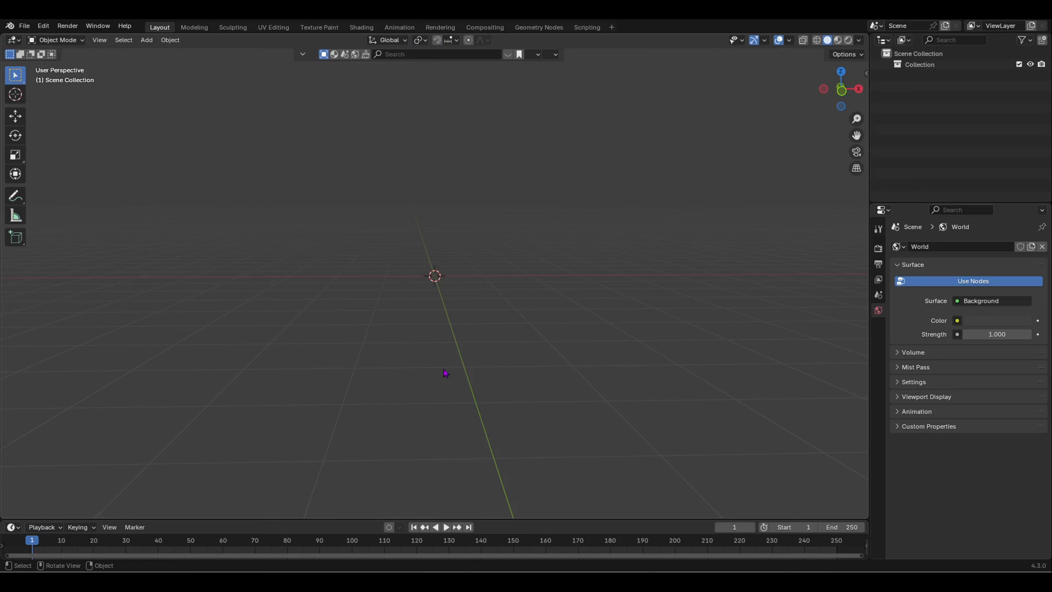
Step: Check the add-on install options in Preferences, then close Preferences without changes
left_click(43, 26)
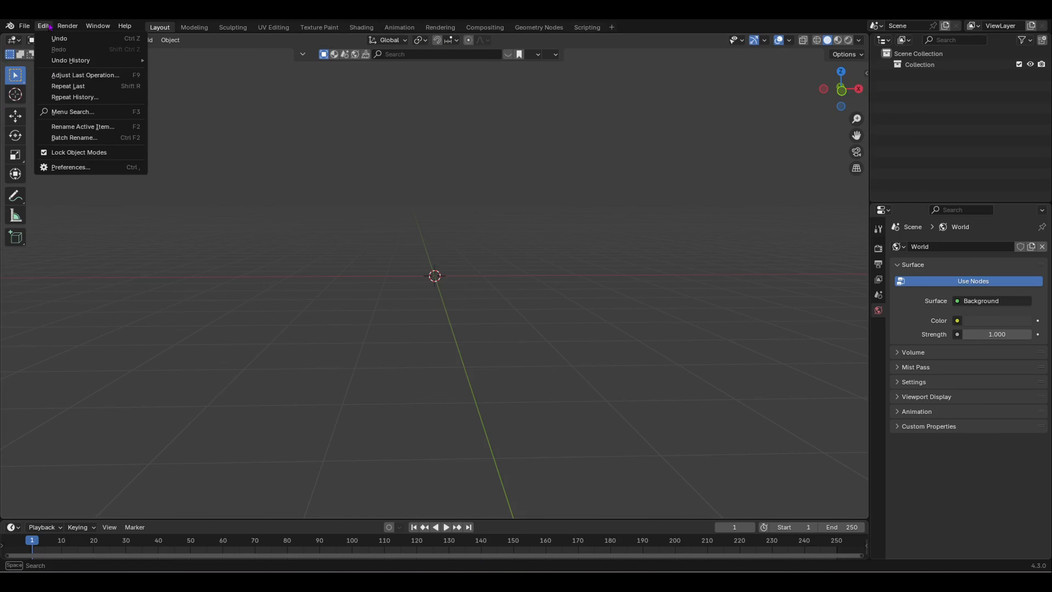
left_click(64, 166)
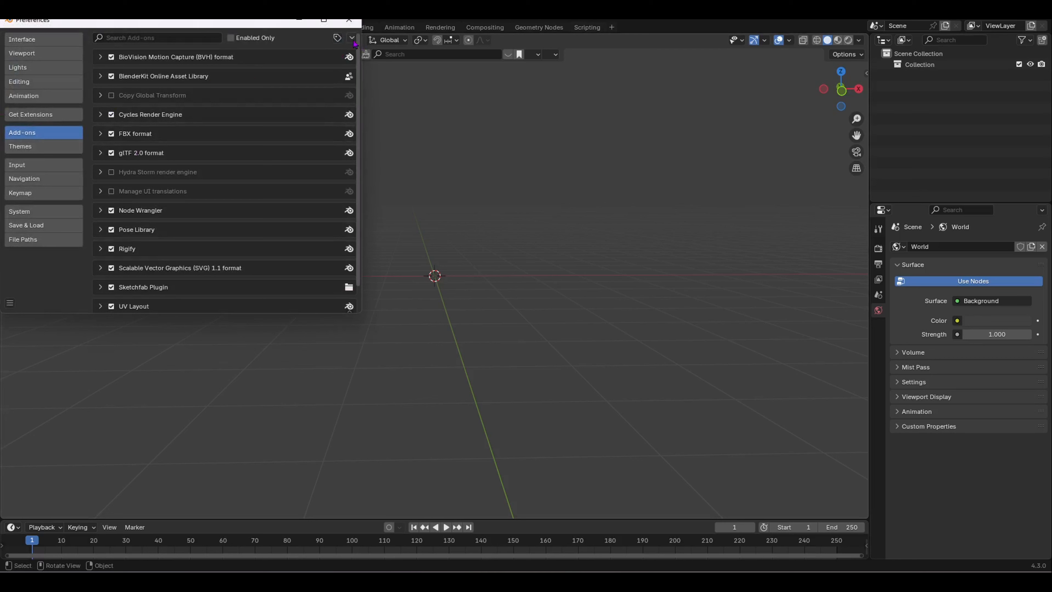
left_click(352, 38)
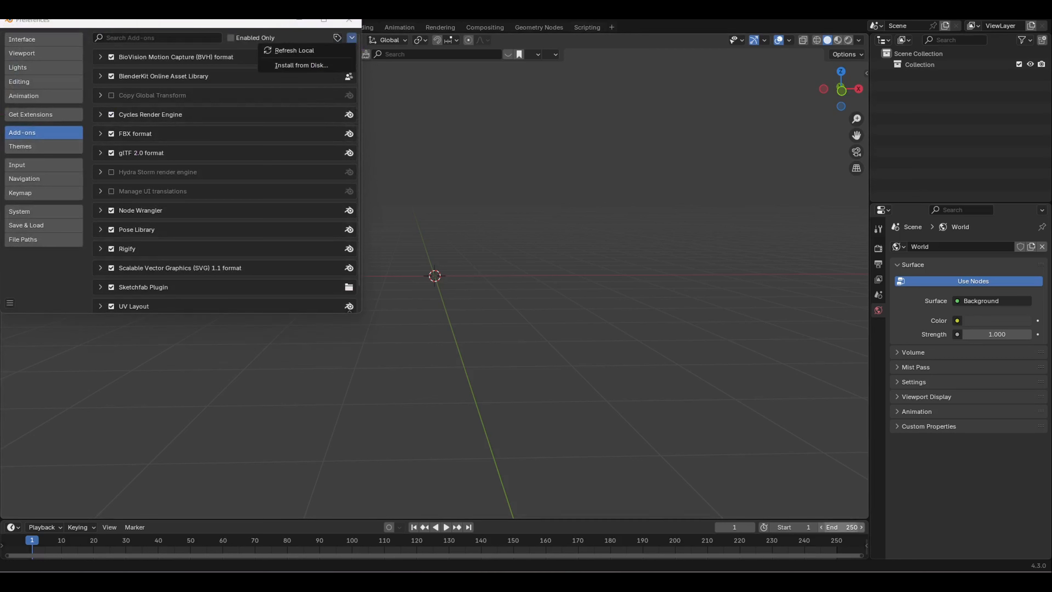
left_click(348, 19)
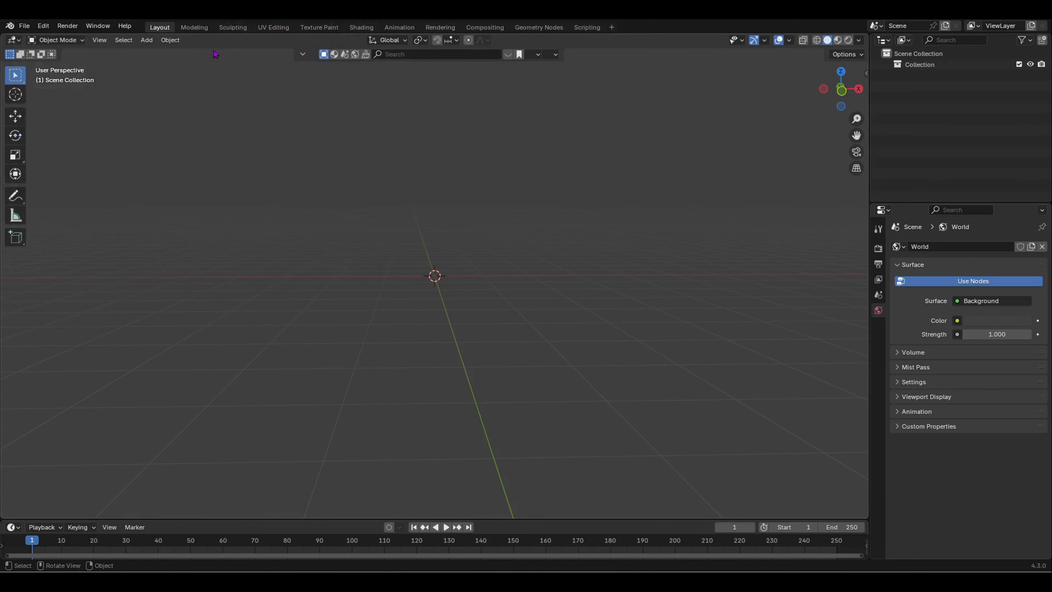
Step: Search BlenderKit for 'lamborghini' and list free assets first
left_click(432, 56)
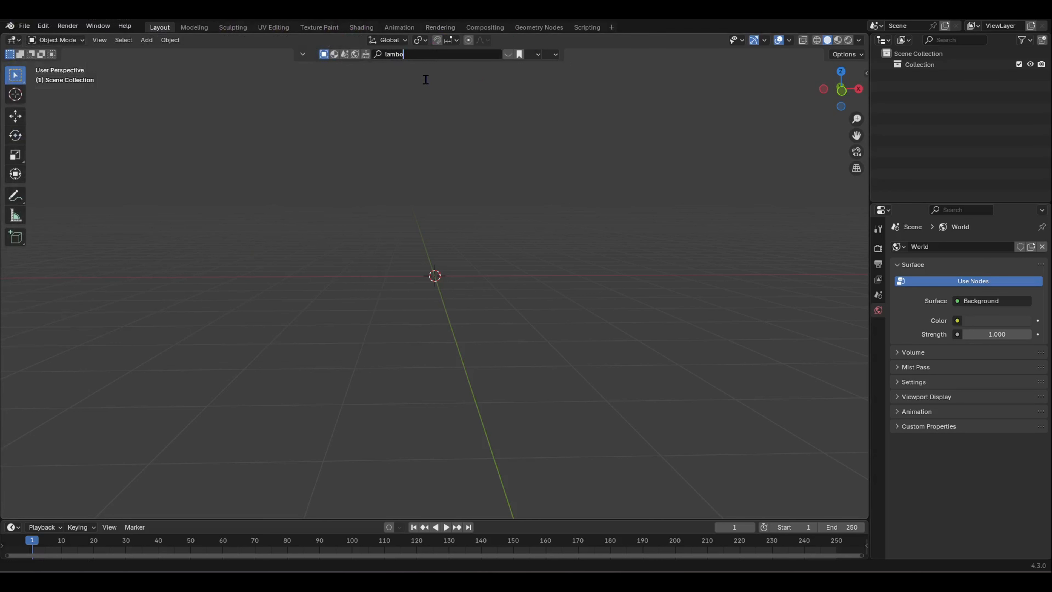
key("Return")
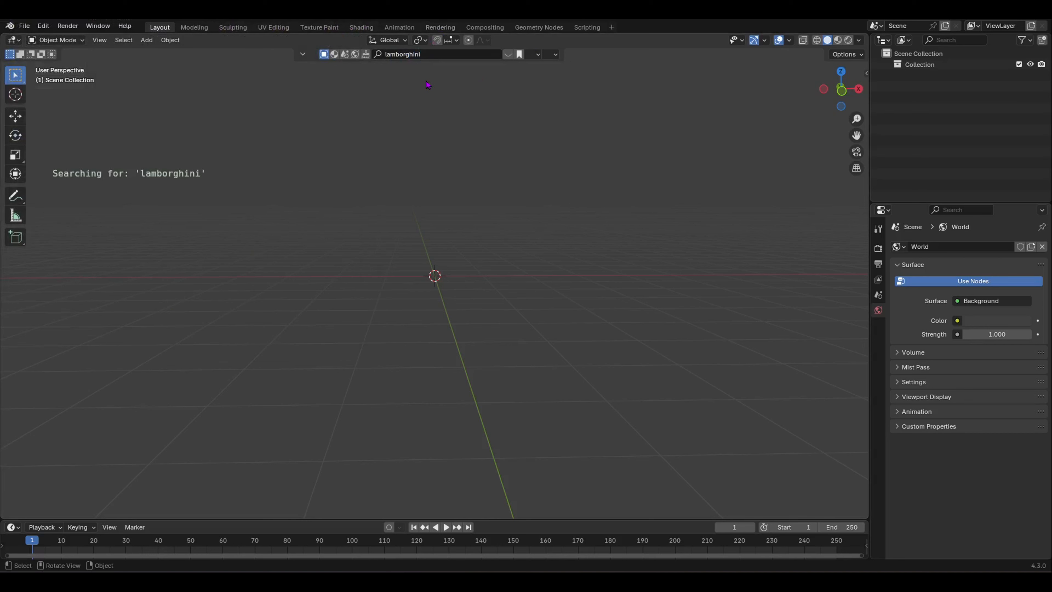
left_click(552, 56)
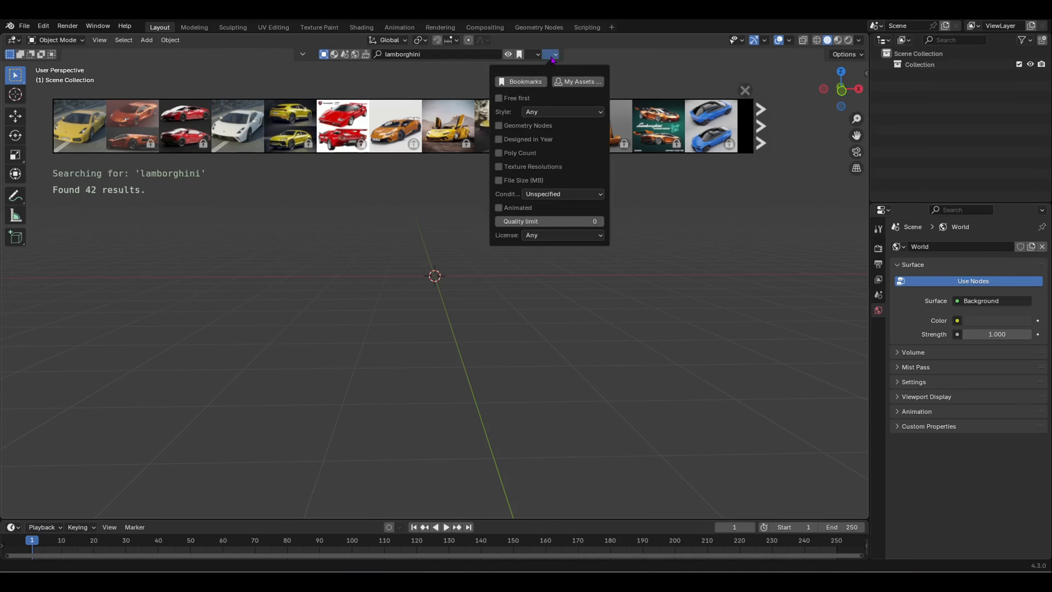
left_click(505, 101)
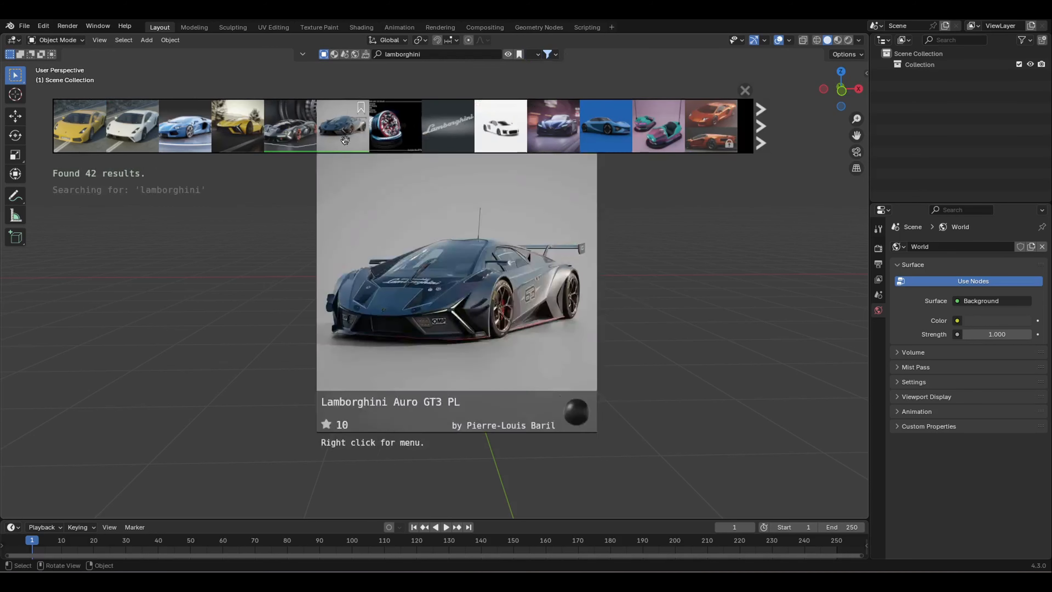
Step: Drag the Lamborghini Terzo Millennio model into the viewport and close the search results
mouse_move(241, 131)
mouse_move(305, 123)
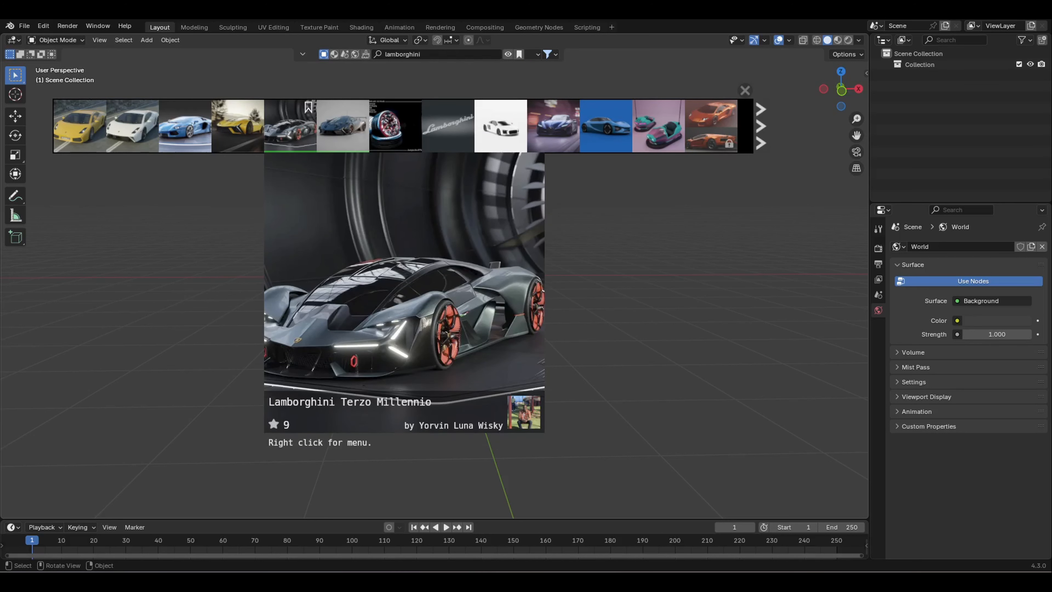
left_click_drag(305, 123, 439, 289)
middle_click_drag(554, 330, 472, 272)
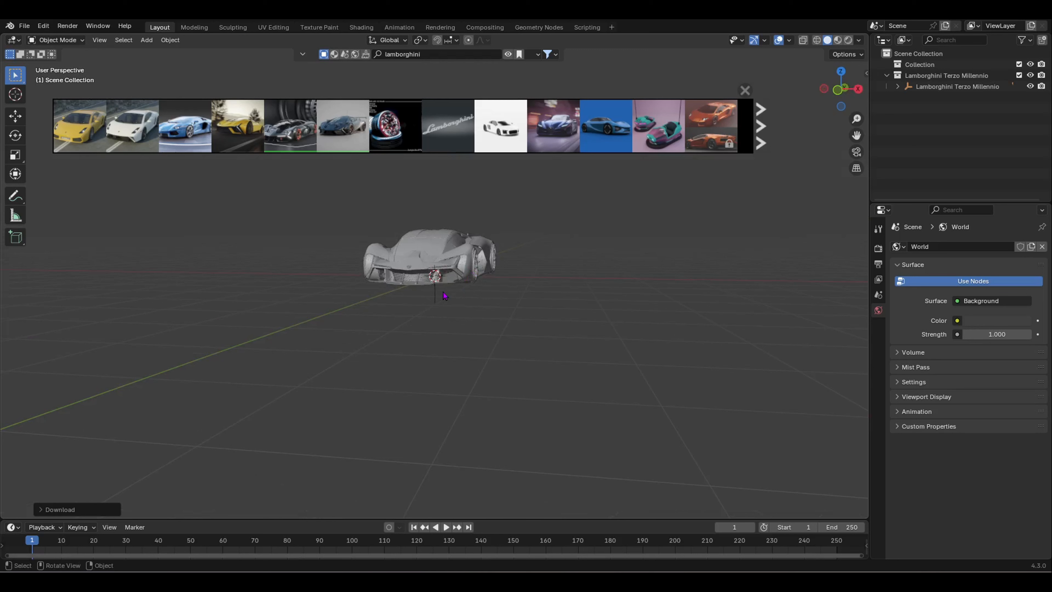
left_click(745, 91)
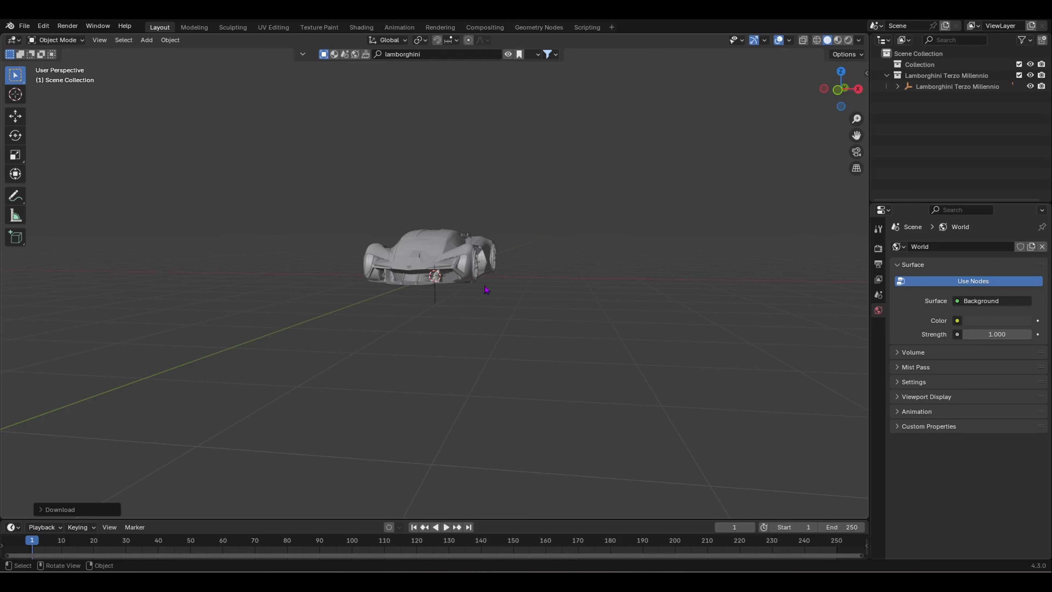
Step: Add a plane and scale it up into a large floor under the car
middle_click_drag(502, 274, 133, 383)
middle_click_drag(530, 324, 431, 281)
middle_click_drag(373, 203, 430, 214)
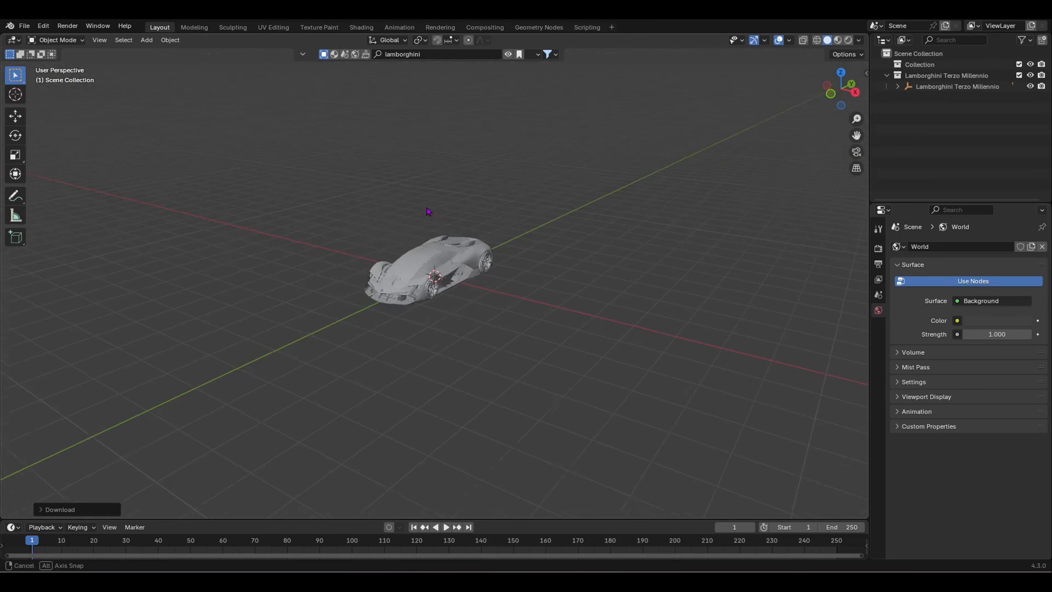
key("shift+a")
mouse_move(430, 214)
left_click(472, 210)
key("s")
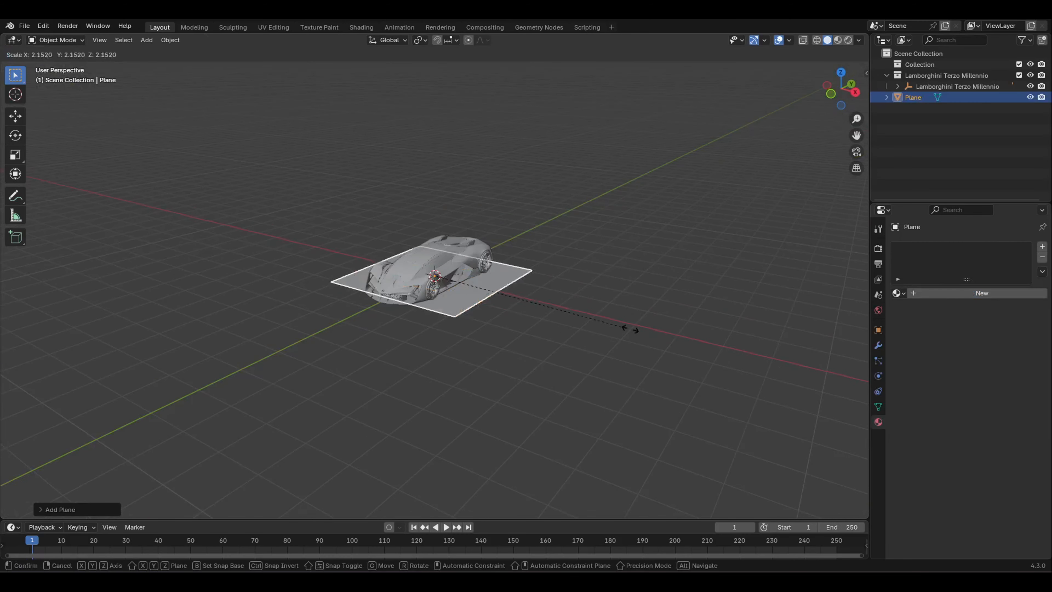
left_click(293, 390)
middle_click_drag(294, 389, 477, 318)
scroll(425, 298, "up", 4)
scroll(391, 300, "down", 5)
Step: In Edit Mode, extrude the plane's edges straight up along Z to raise the walls
key("Tab")
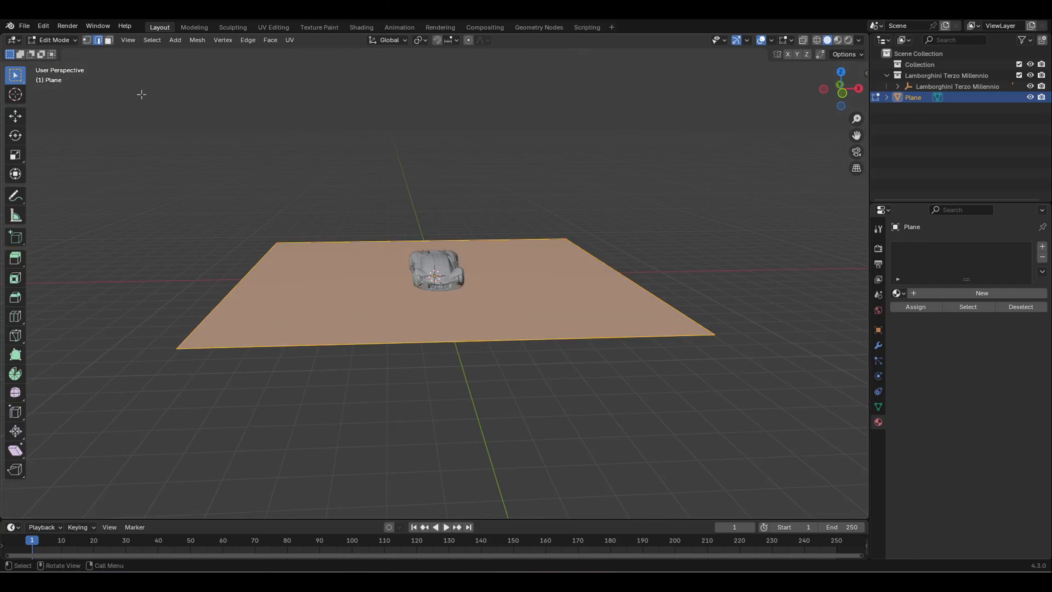
left_click(244, 263)
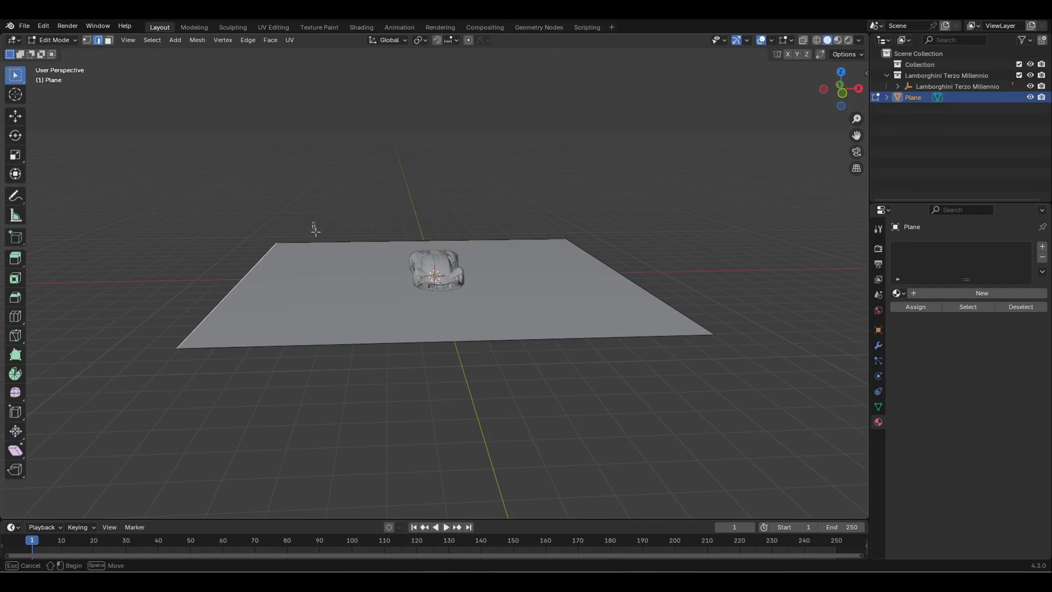
left_click(557, 235, "shift")
left_click(627, 277, "shift")
key("e")
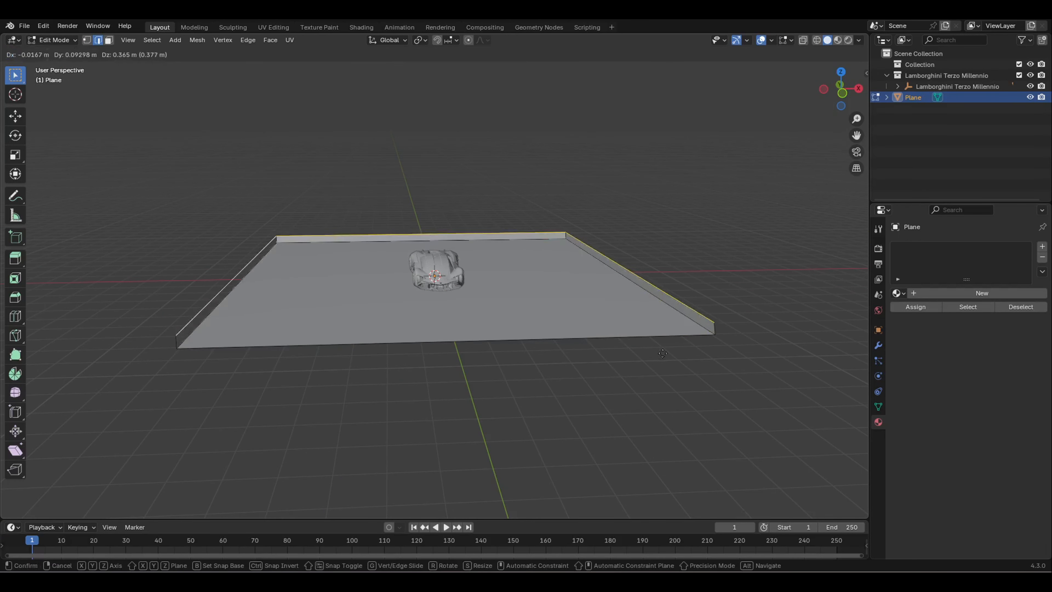
key("z")
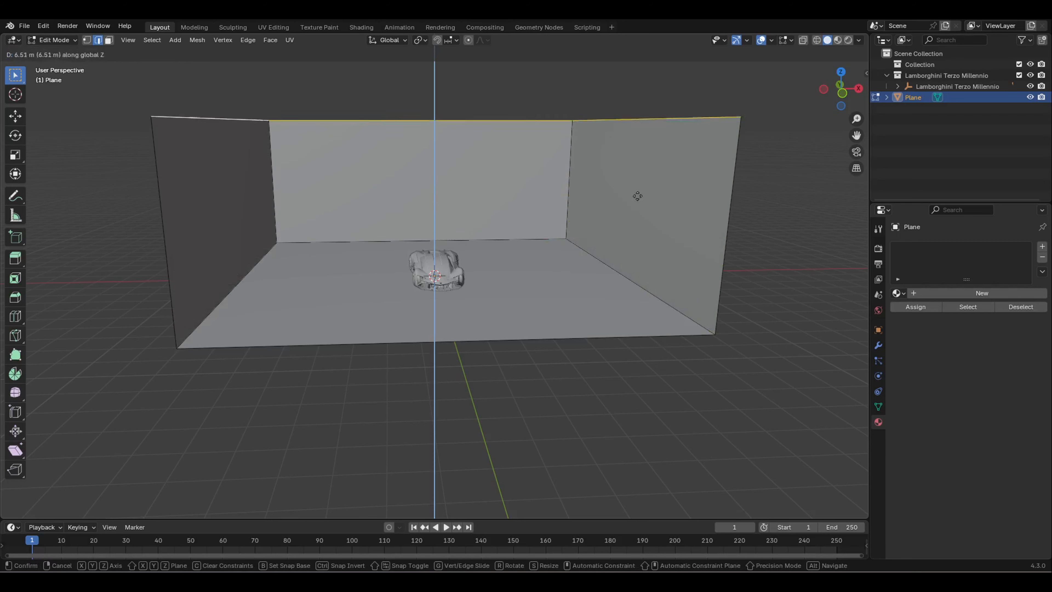
left_click(641, 155)
mouse_move(661, 244)
middle_mouse_down()
mouse_move(613, 243)
mouse_move(663, 239)
middle_mouse_up()
scroll(398, 260, "up", 1)
Step: Bevel the left, back and right floor edges with 10 segments for rounded corners
left_click(212, 265)
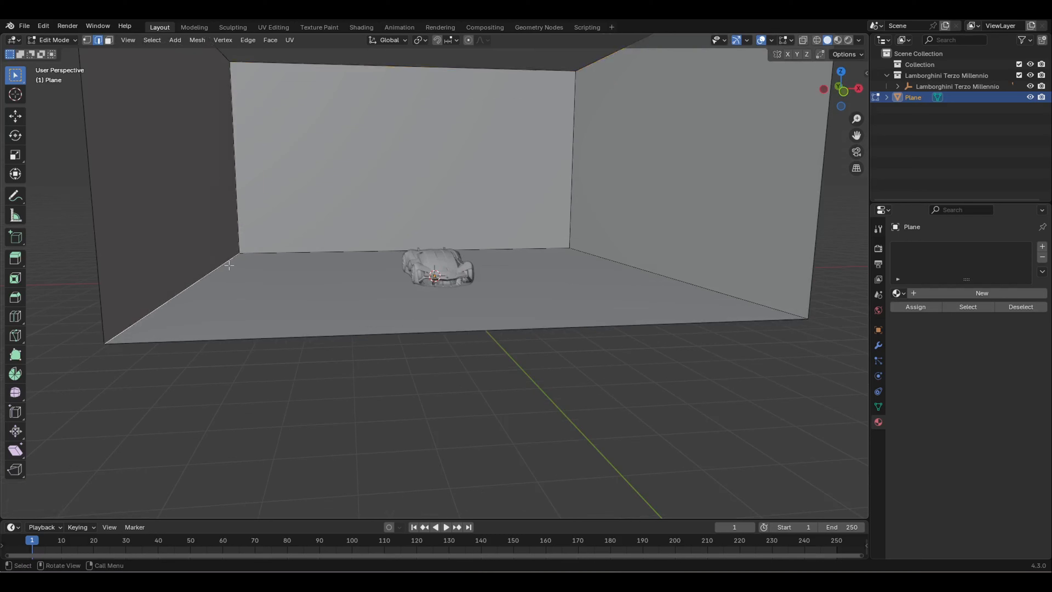
left_click(292, 249, "shift")
left_click(643, 269, "shift")
middle_click_drag(643, 269, 570, 269)
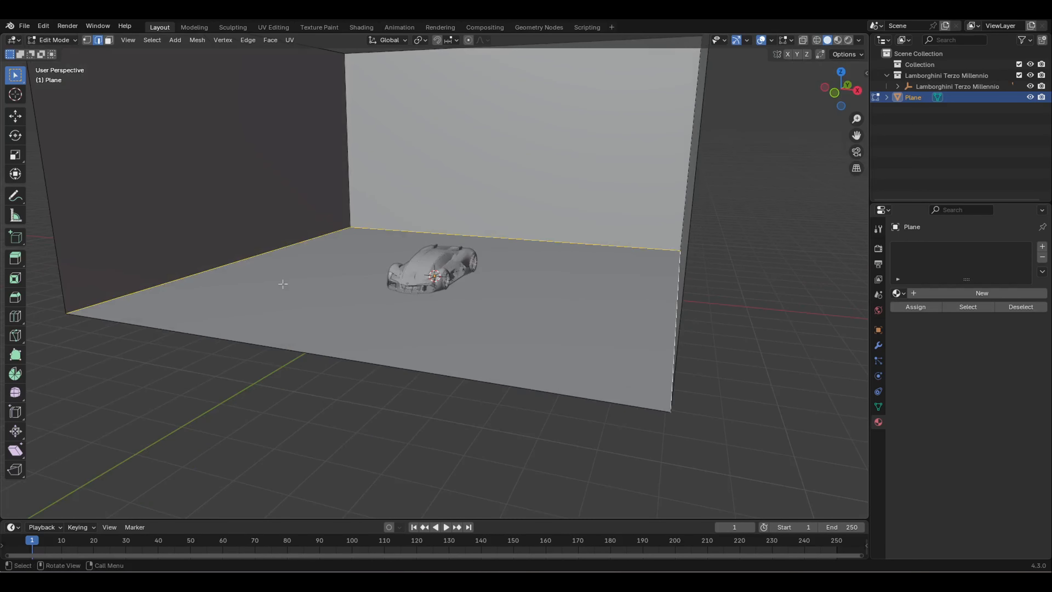
middle_click_drag(283, 284, 310, 275)
key("ctrl+b")
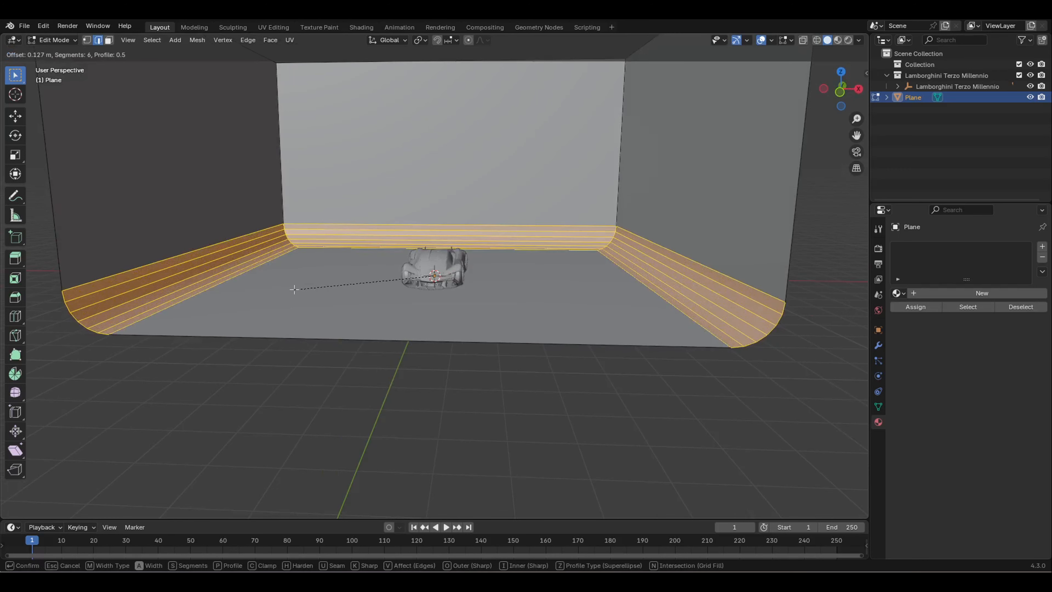
scroll(293, 292, "down", 8)
scroll(293, 294, "up", 7)
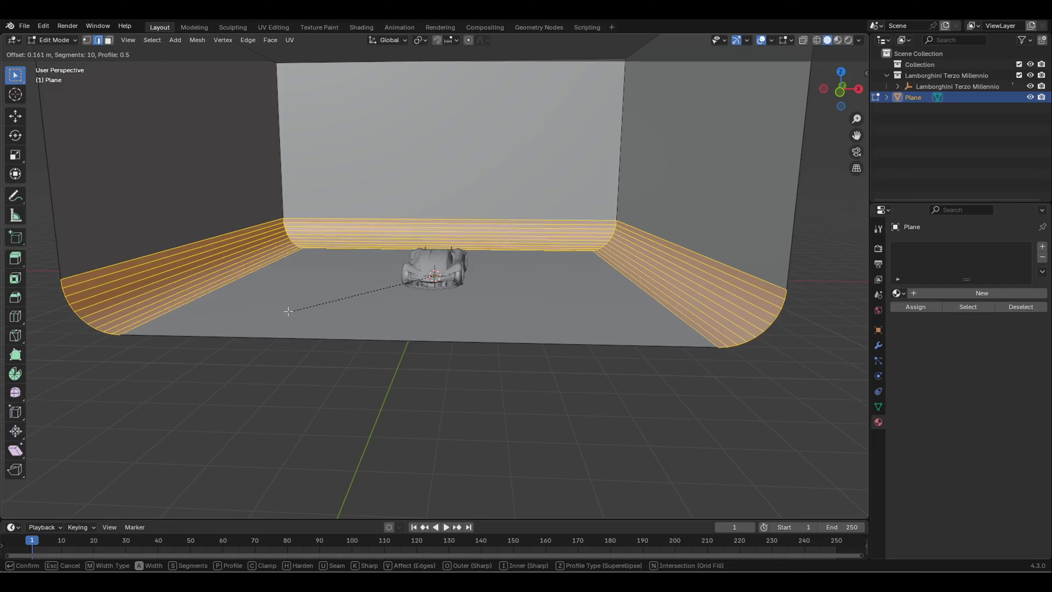
scroll(294, 309, "up", 2)
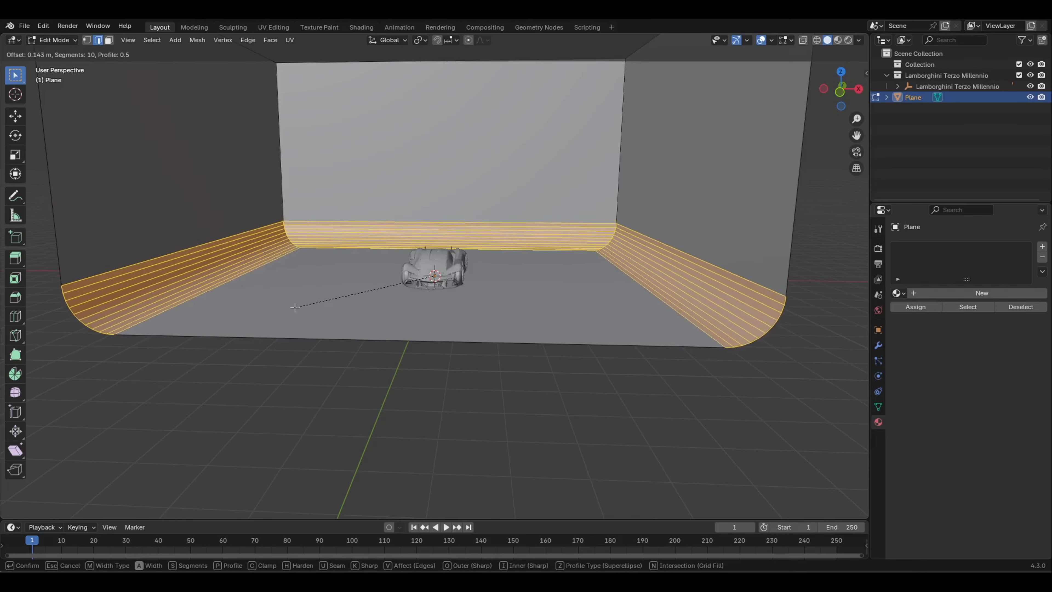
left_click(318, 298)
left_click(315, 383)
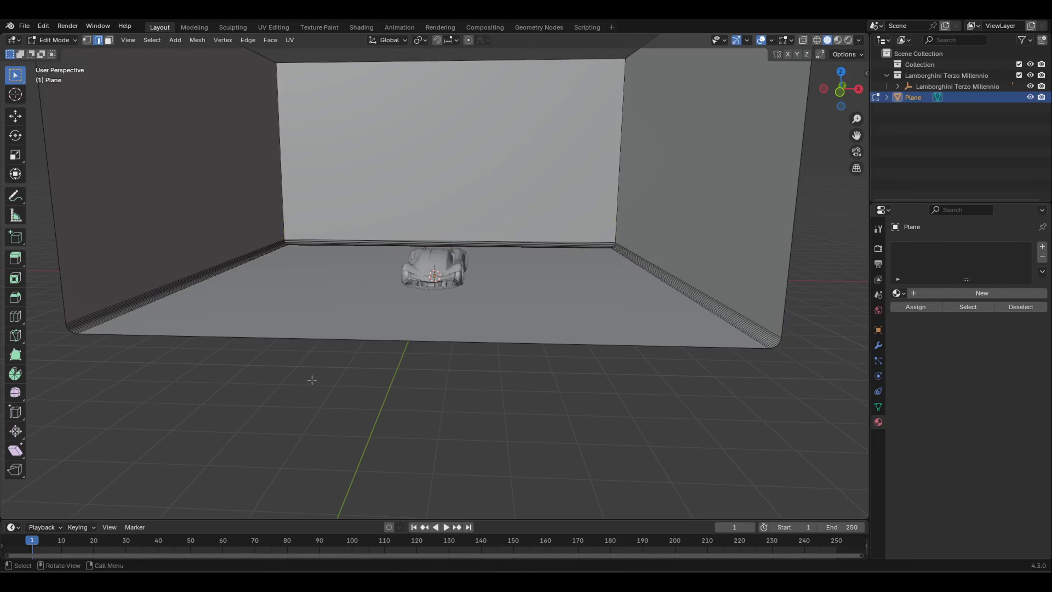
middle_click_drag(313, 346, 299, 371)
scroll(326, 338, "down", 5)
Step: Select the top edges of the three walls and fill them with a ceiling face
key("Tab")
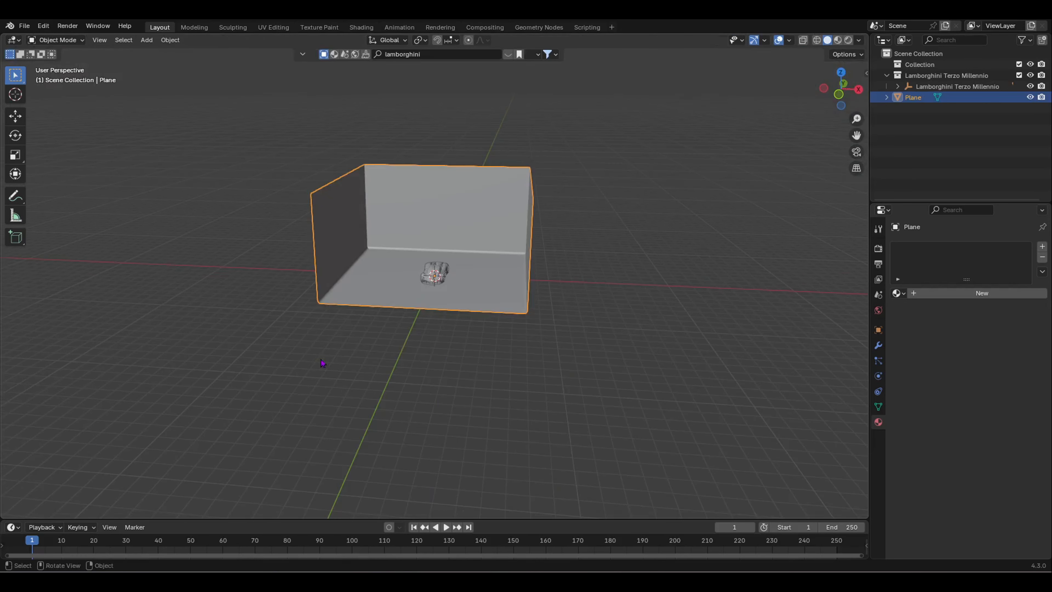
middle_click_drag(401, 326, 269, 350)
key("Tab")
scroll(420, 256, "up", 3)
middle_click_drag(419, 236, 405, 294)
left_click(485, 292)
left_click(550, 204, "shift")
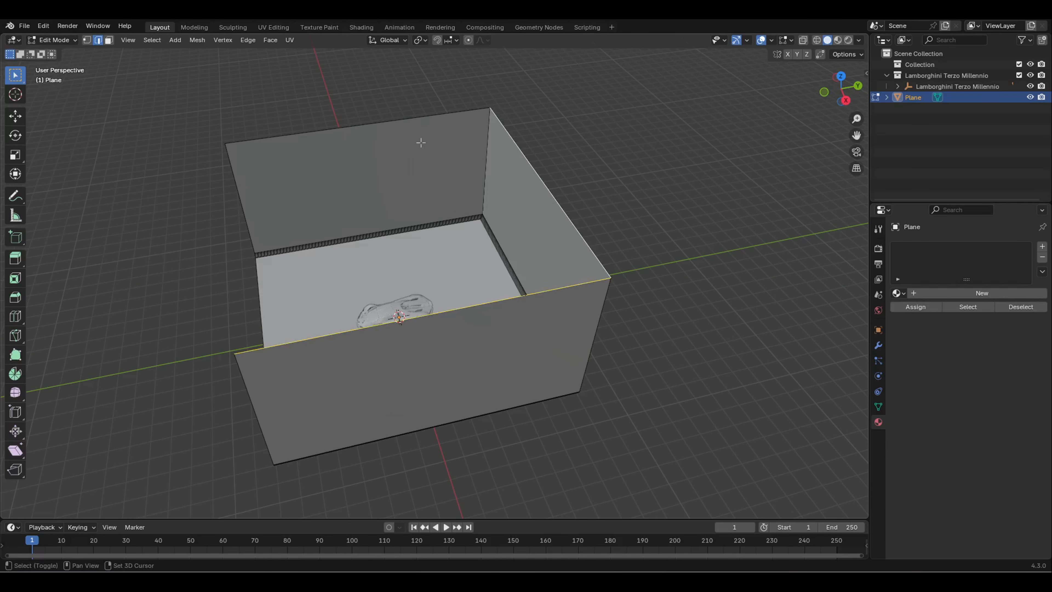
left_click(393, 120, "shift")
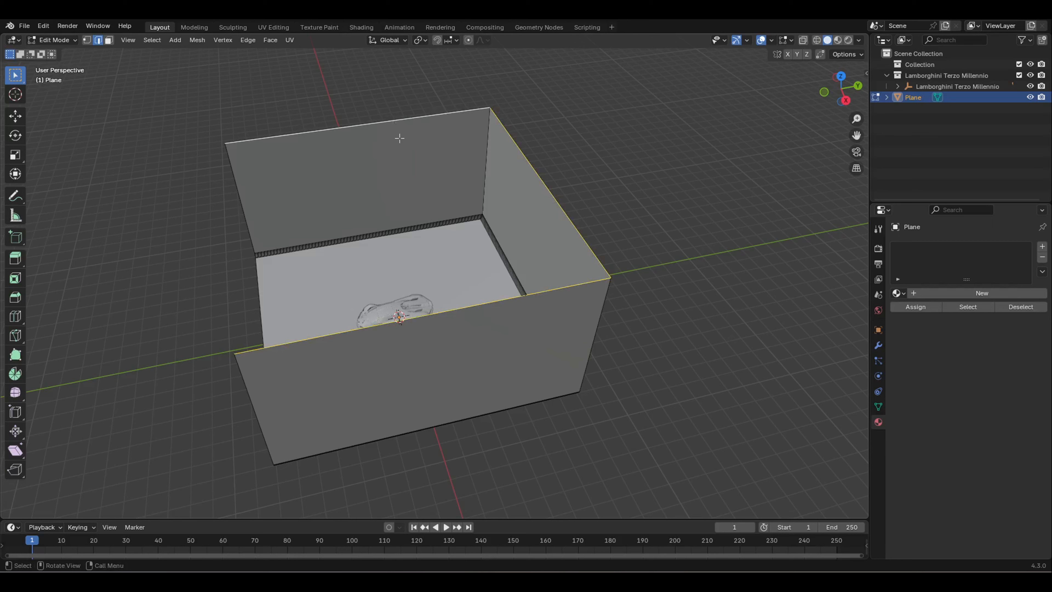
key("f")
middle_click_drag(400, 186, 264, 172)
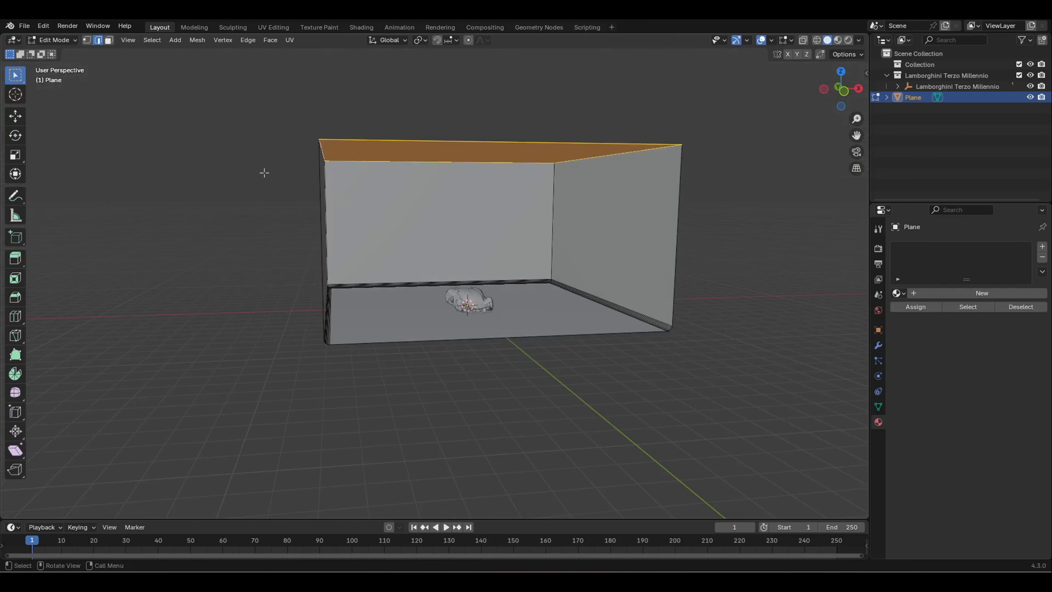
middle_click_drag(618, 354, 554, 313)
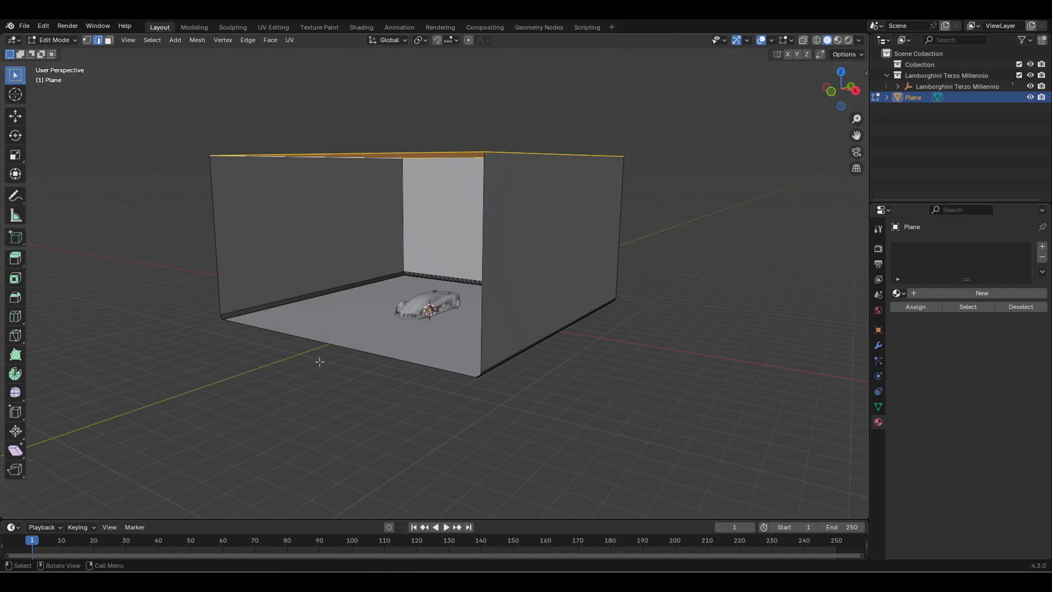
middle_click_drag(260, 206, 328, 337)
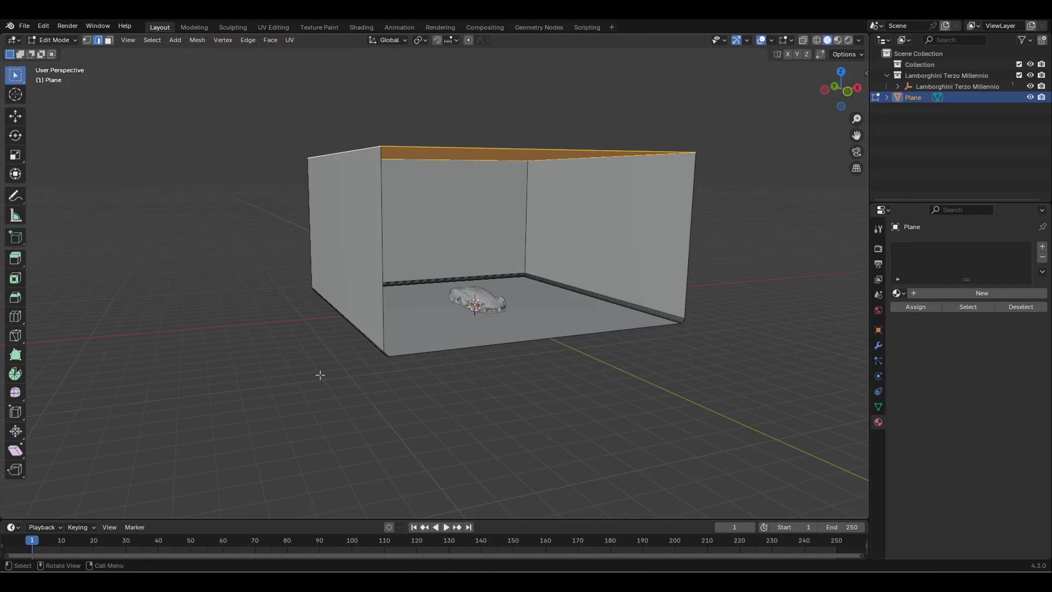
left_click(717, 232)
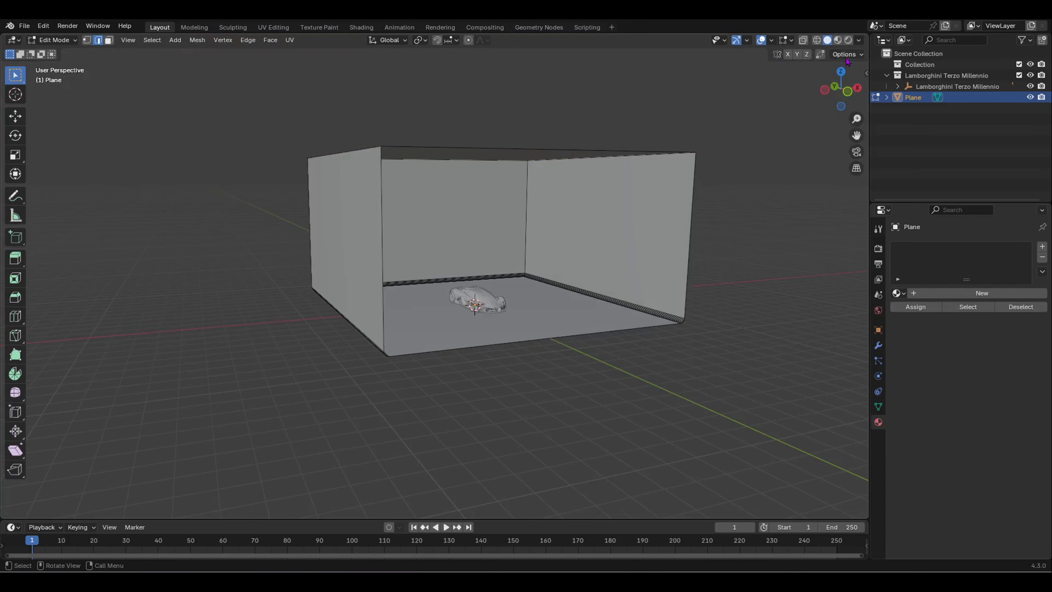
Step: Switch to Material Preview shading and zoom in to look into the room
left_click(837, 40)
scroll(513, 350, "up", 4)
mouse_move(514, 350)
middle_mouse_down()
mouse_move(425, 355)
mouse_move(480, 342)
middle_mouse_up()
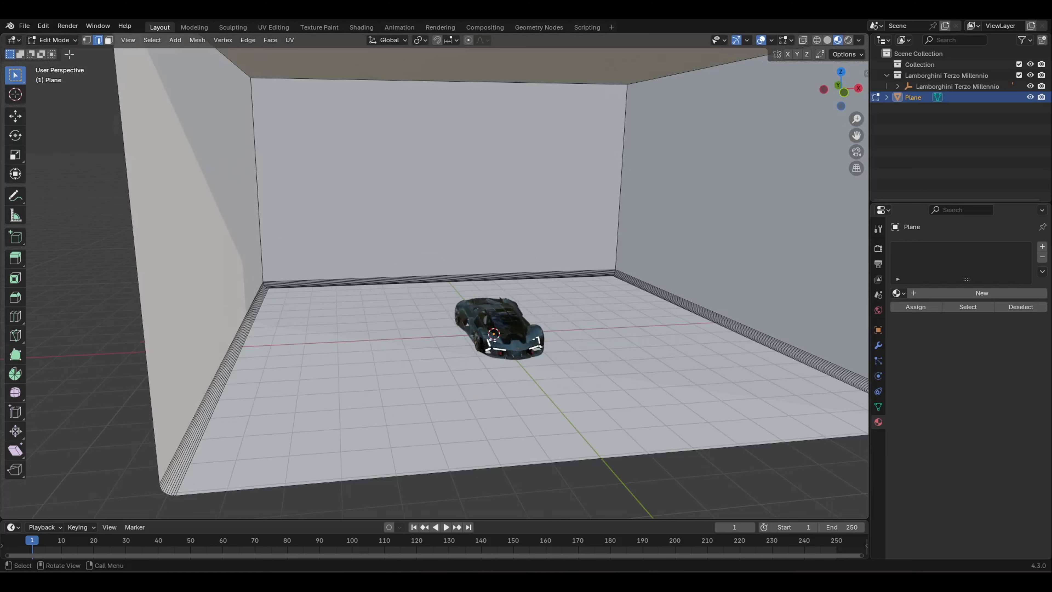
Step: In Object Mode, give the room a new material with a dark grey base colour
left_click(54, 40)
left_click(60, 50)
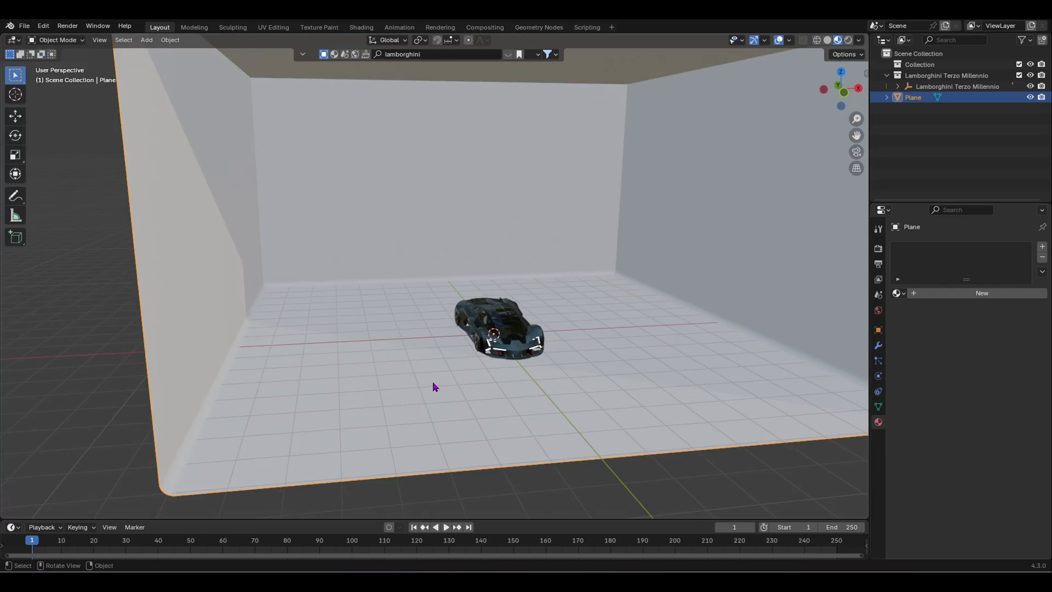
left_click(981, 293)
left_click(1007, 362)
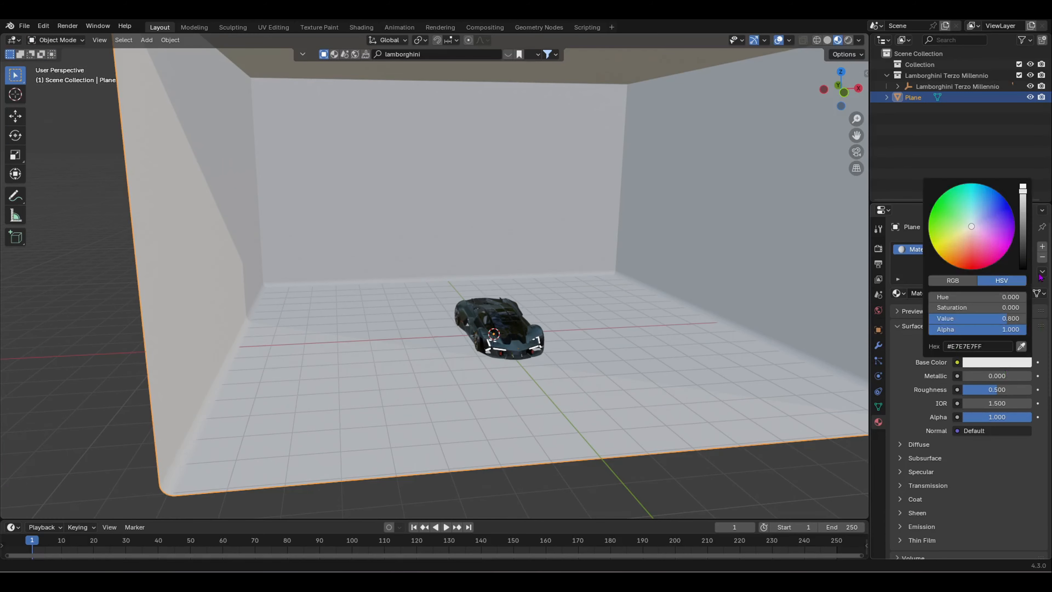
left_click_drag(1023, 213, 1023, 246)
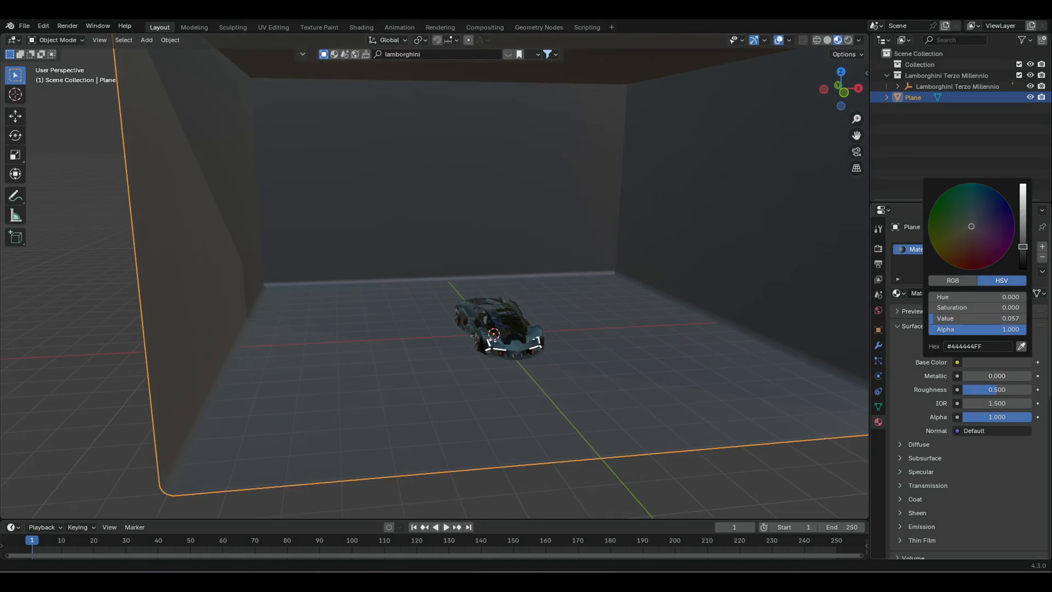
left_click(834, 505)
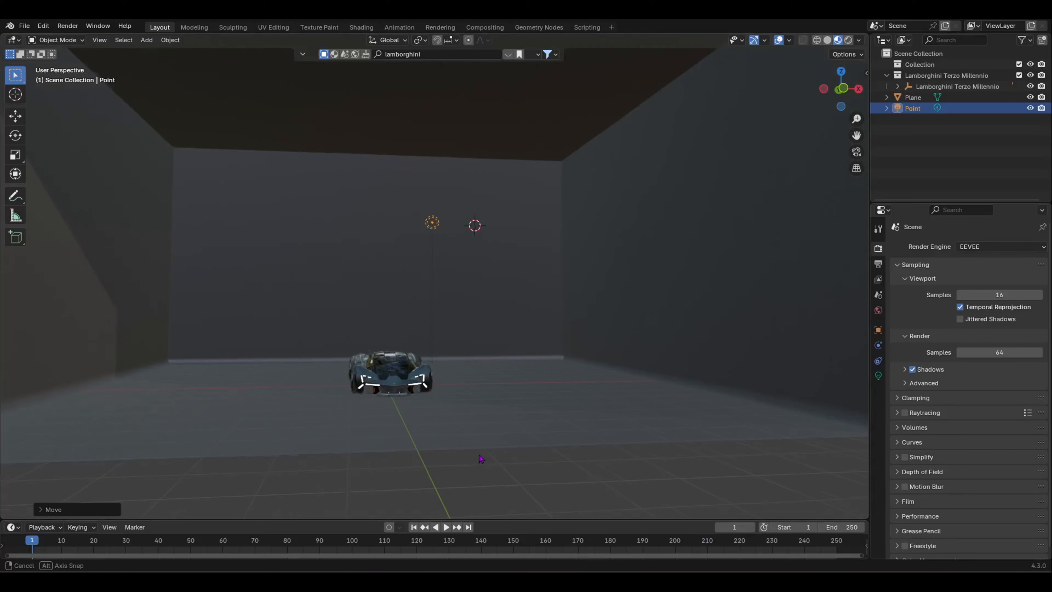
Step: Switch the viewport to Rendered shading and frame the car and point light
middle_click_drag(481, 458, 507, 416)
scroll(580, 445, "up", 3)
scroll(580, 444, "down", 3)
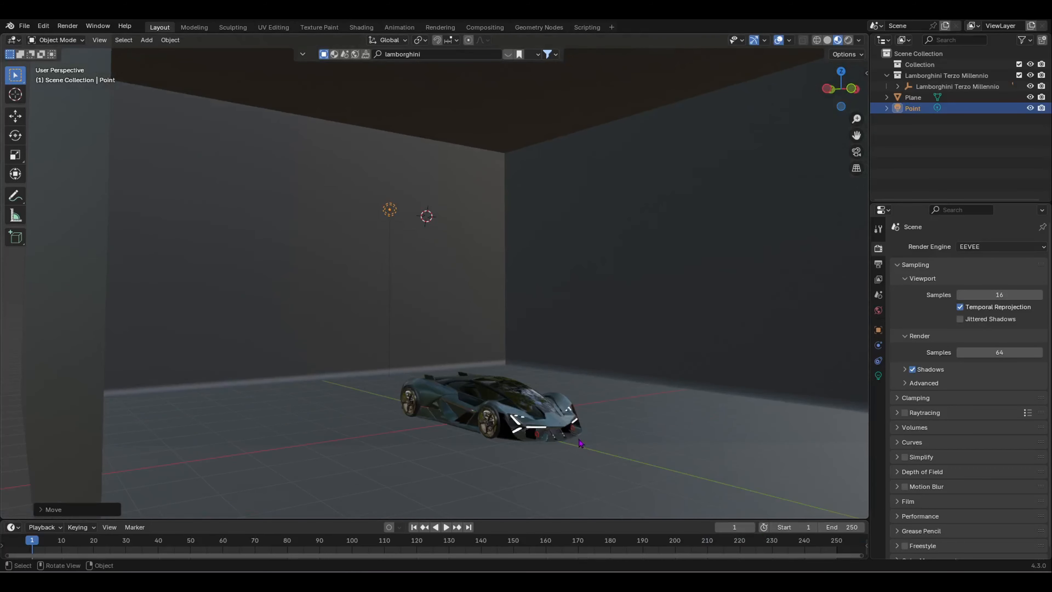
scroll(547, 437, "up", 1)
middle_click_drag(548, 461, 476, 438, "shift")
scroll(527, 423, "up", 2)
scroll(527, 423, "down", 2)
scroll(528, 423, "down", 3)
scroll(232, 403, "up", 1)
mouse_move(312, 290)
middle_mouse_down()
mouse_move(303, 324)
mouse_move(327, 290)
middle_mouse_up()
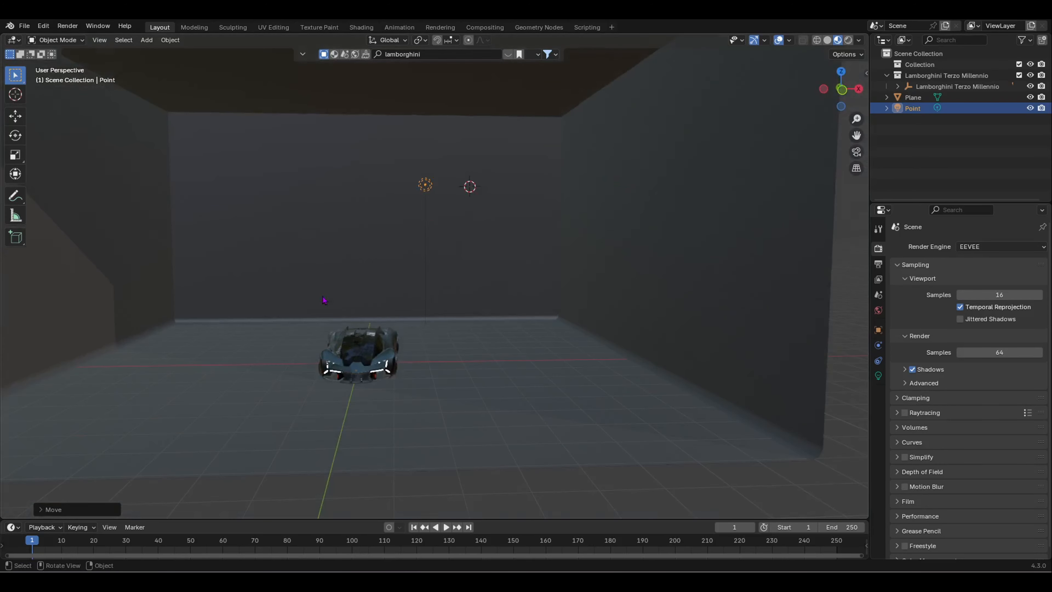
left_click(847, 41)
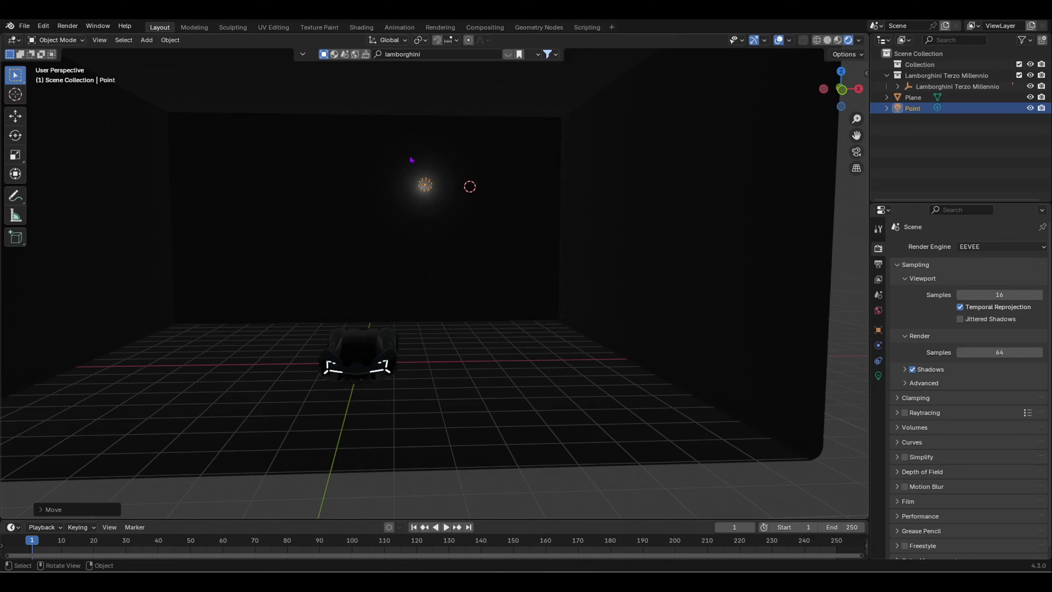
scroll(418, 190, "up", 2)
middle_click_drag(422, 158, 451, 189, "shift")
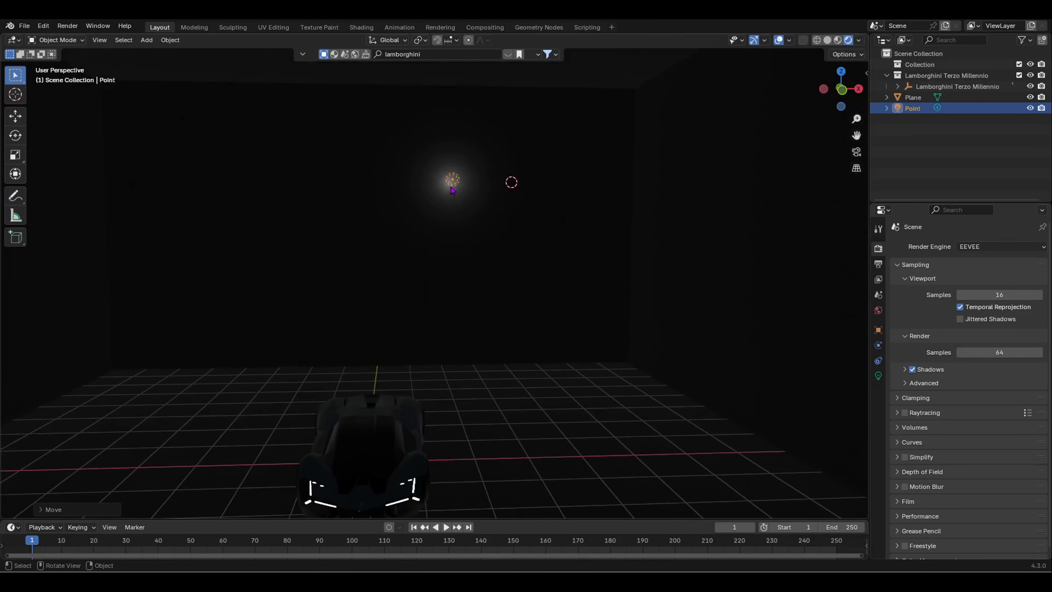
Step: Delete the point light and make the timeline area taller
key("x")
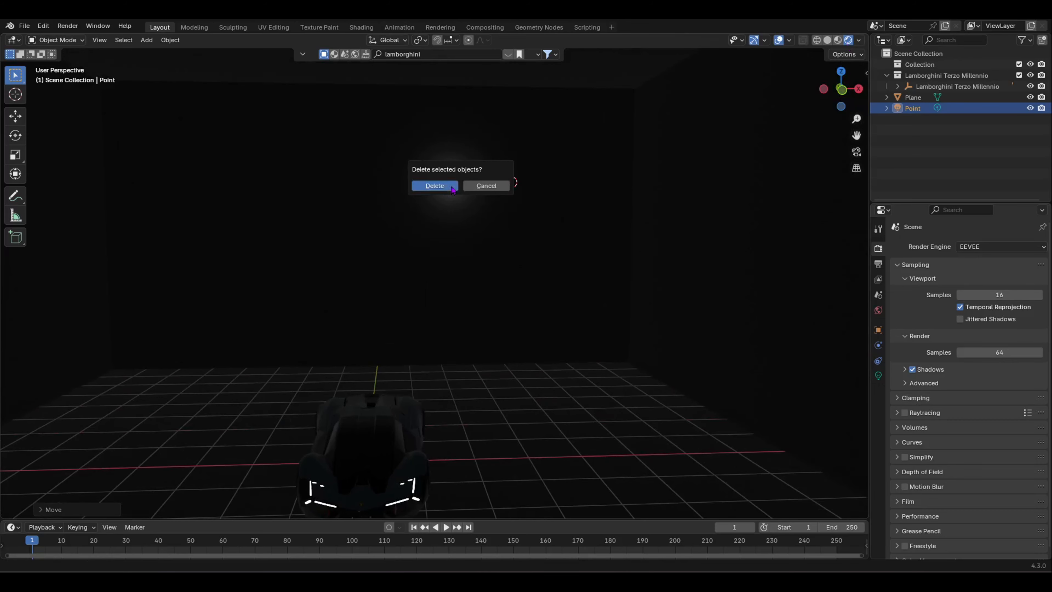
left_click(452, 187)
middle_click_drag(531, 124, 395, 381)
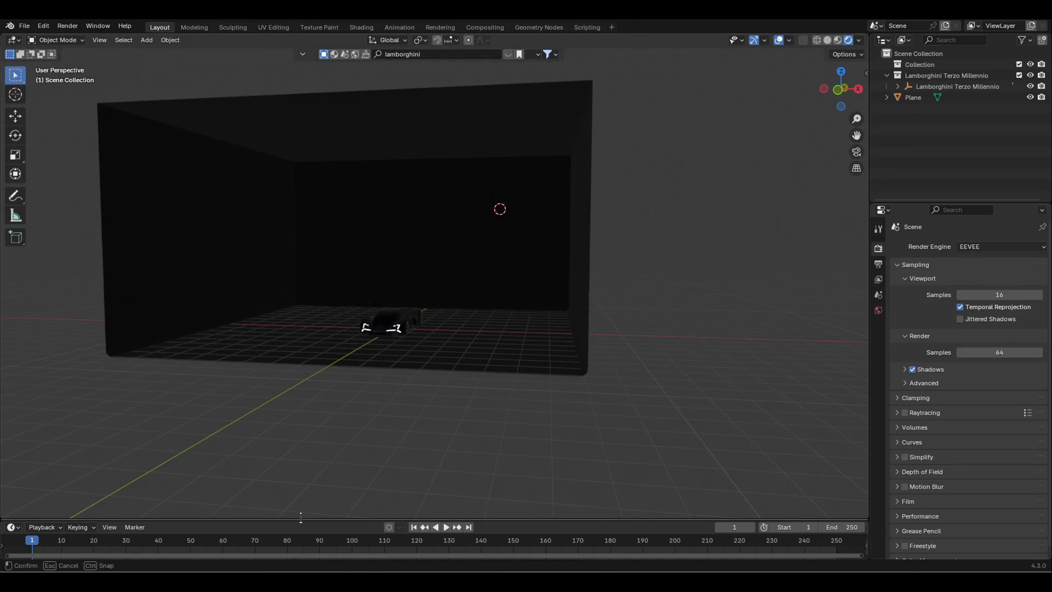
left_click_drag(301, 519, 295, 434)
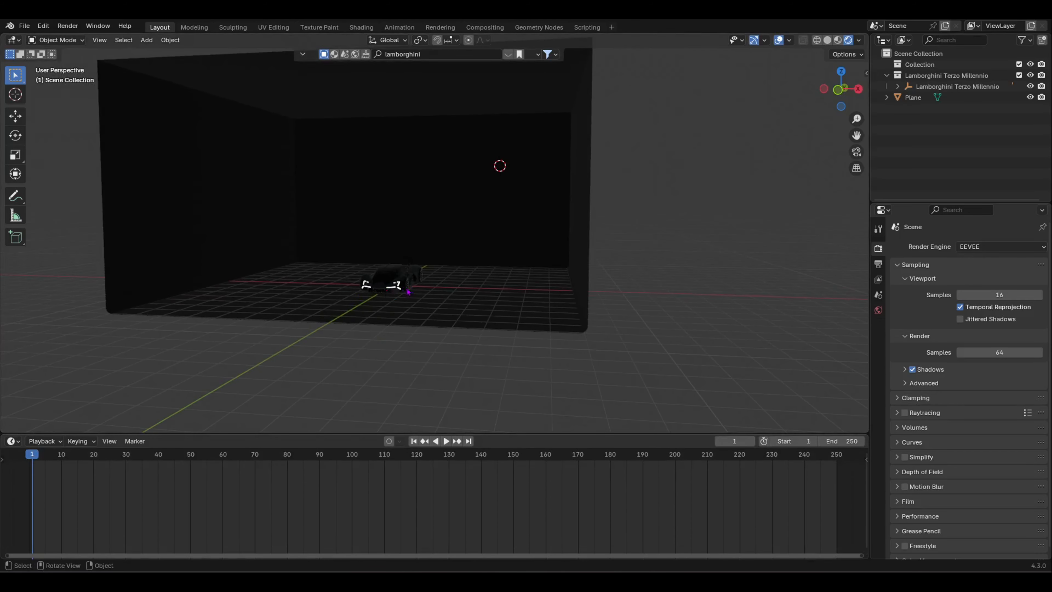
middle_click_drag(408, 292, 549, 305)
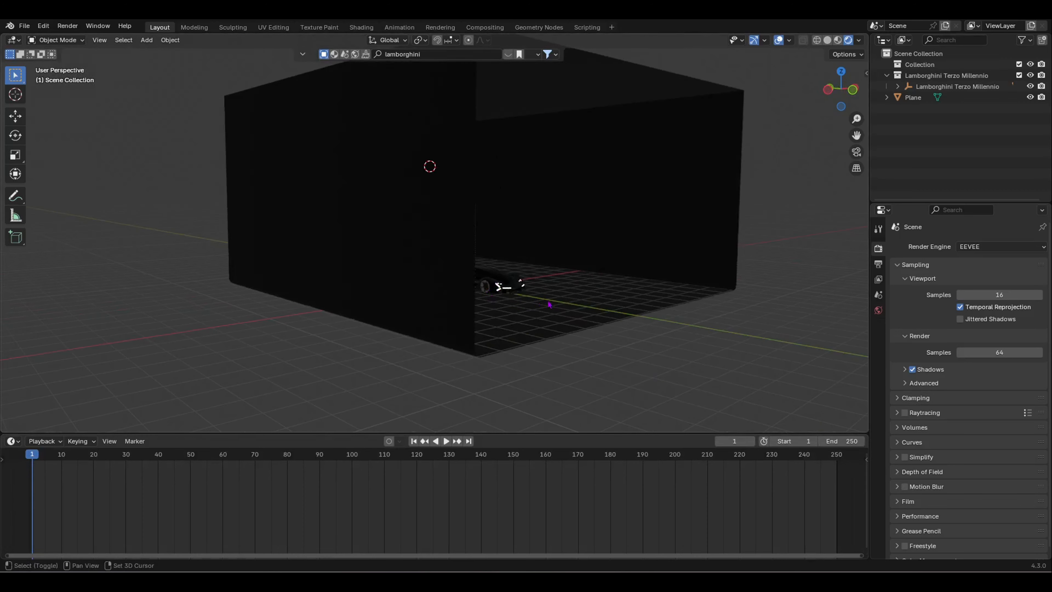
Step: Place the 3D cursor on the floor in front of the car and add a camera there
right_click(616, 314, "shift")
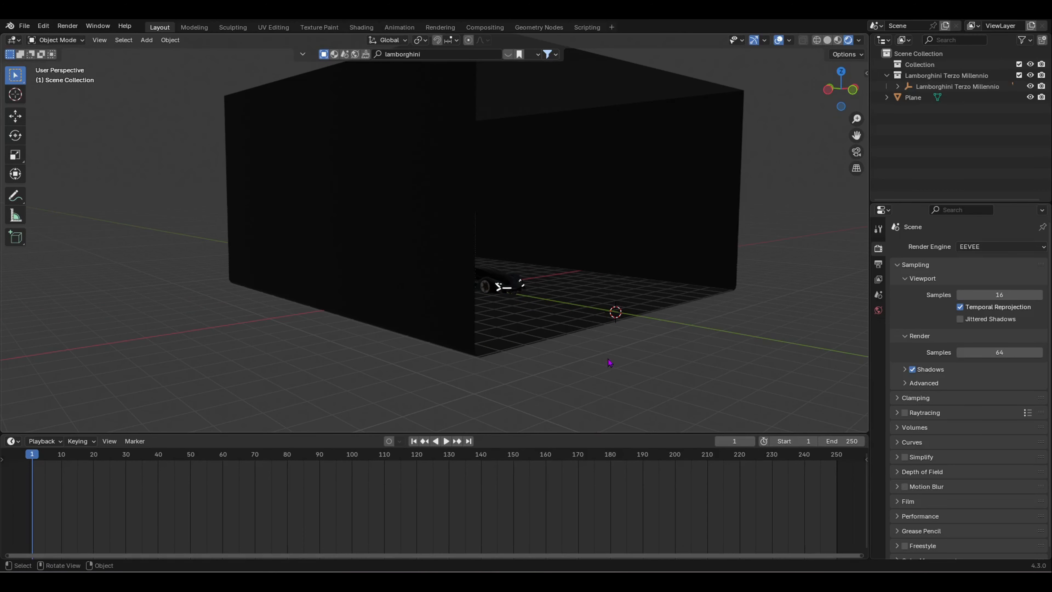
middle_click_drag(609, 363, 557, 359)
key("shift+a")
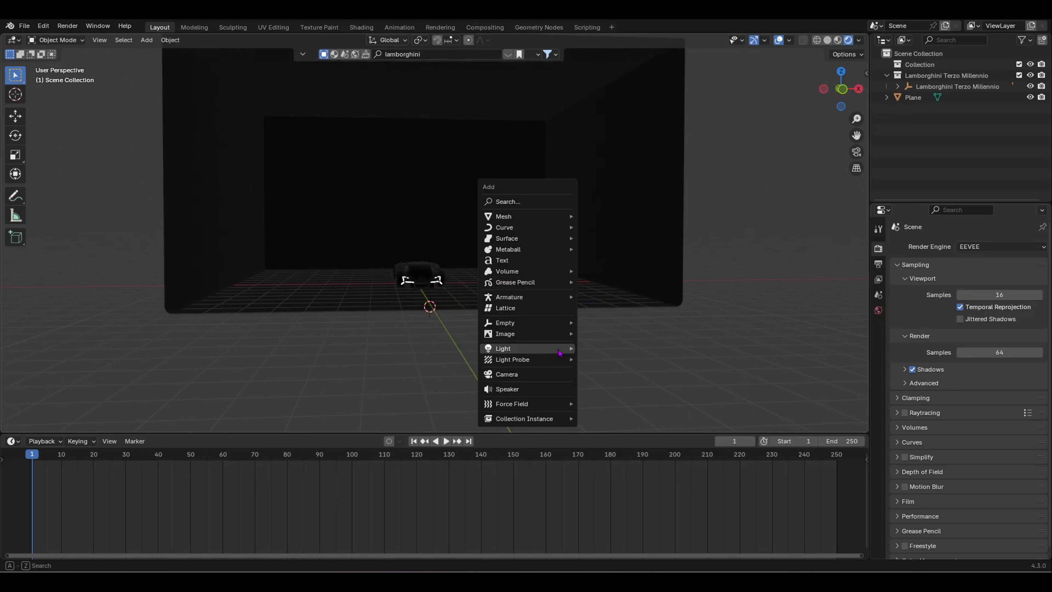
left_click(560, 374)
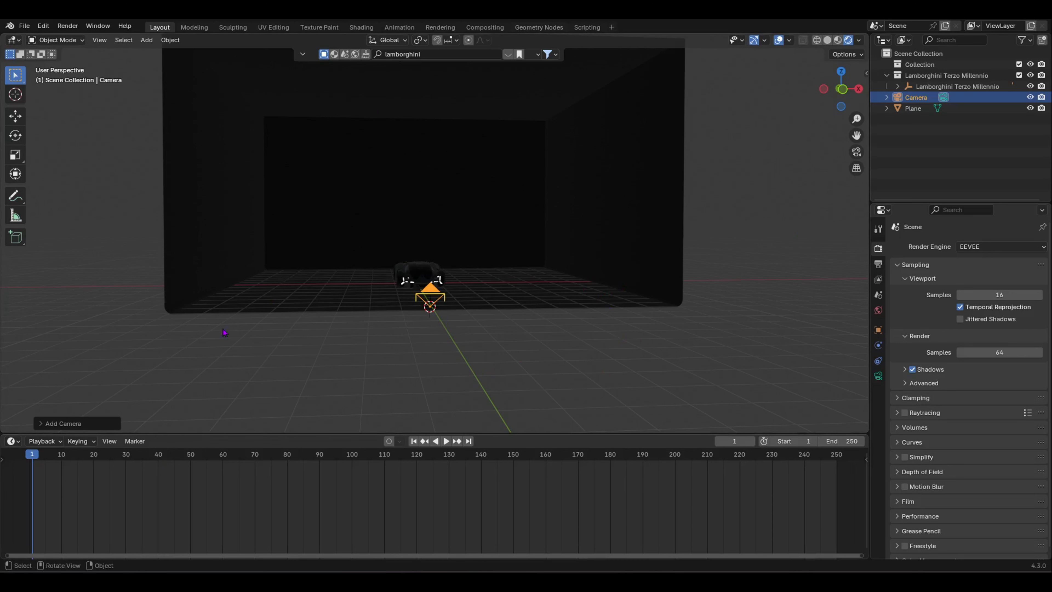
left_click(446, 441)
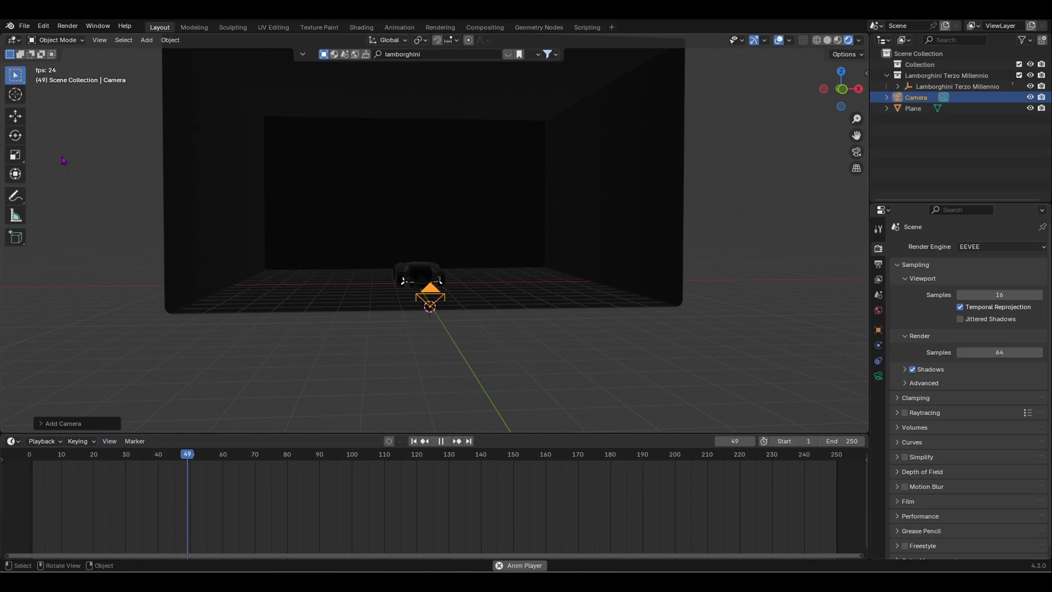
left_click(207, 471)
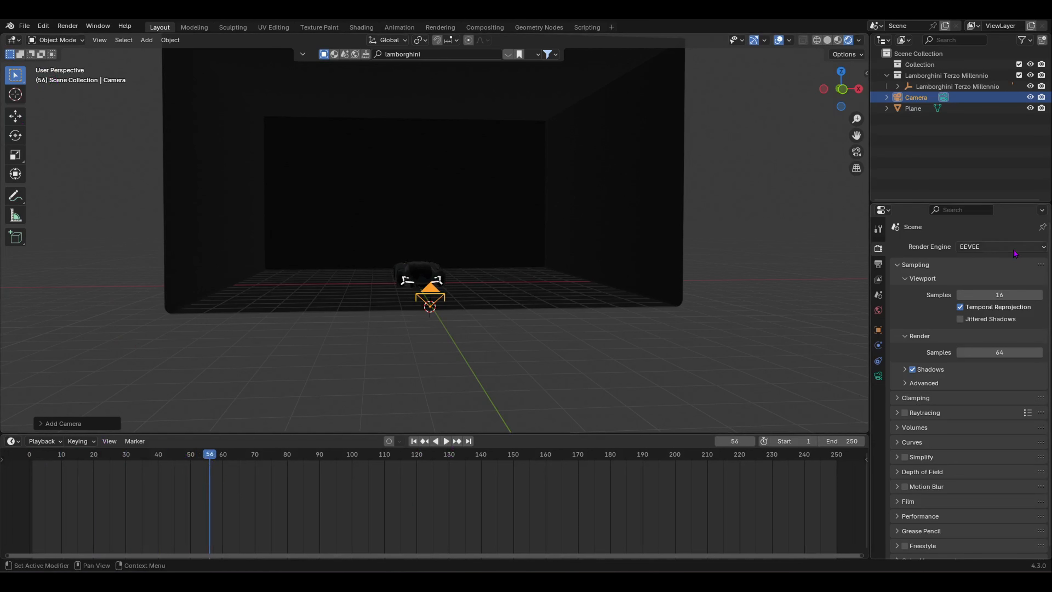
left_click(1001, 246)
left_click(1000, 285)
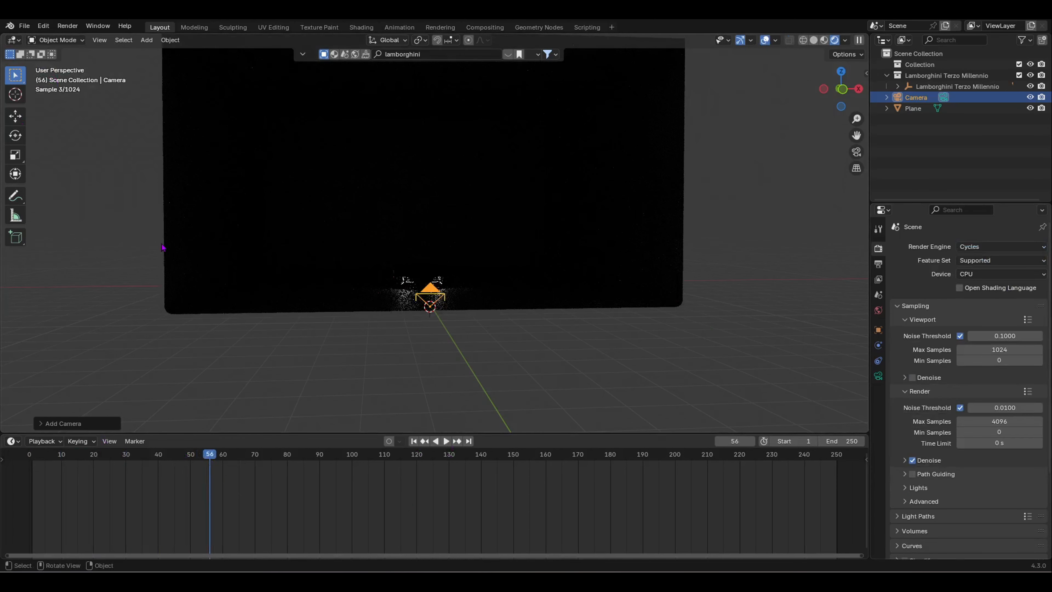
key("space")
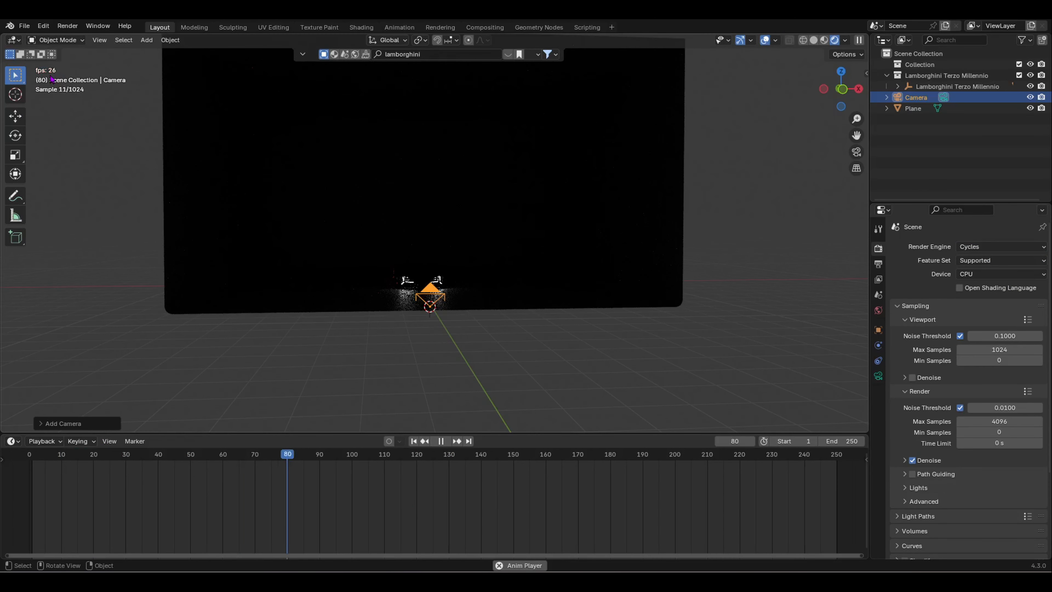
key("space")
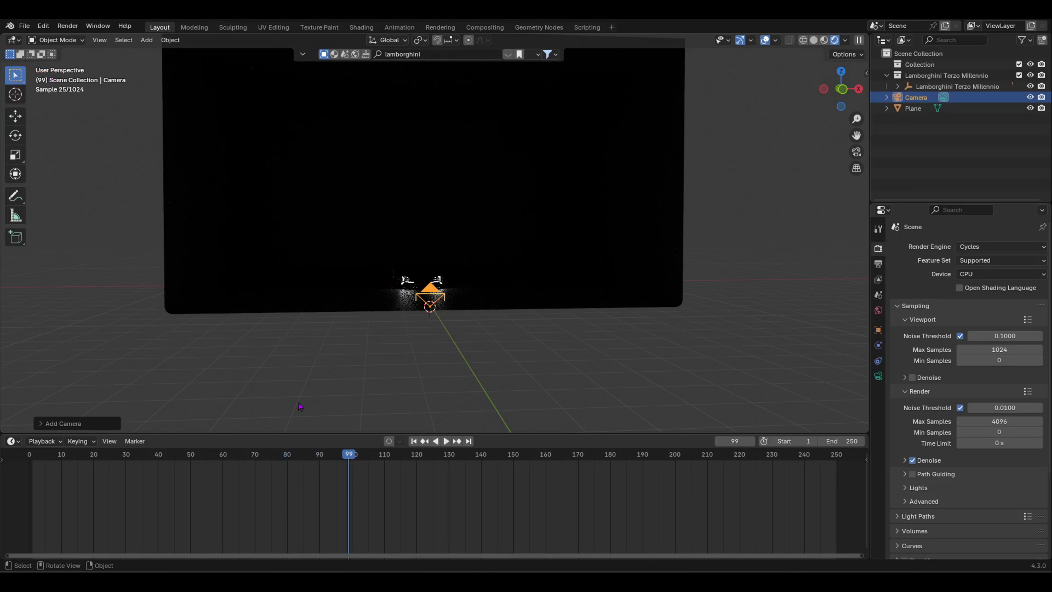
left_click_drag(193, 456, 32, 486)
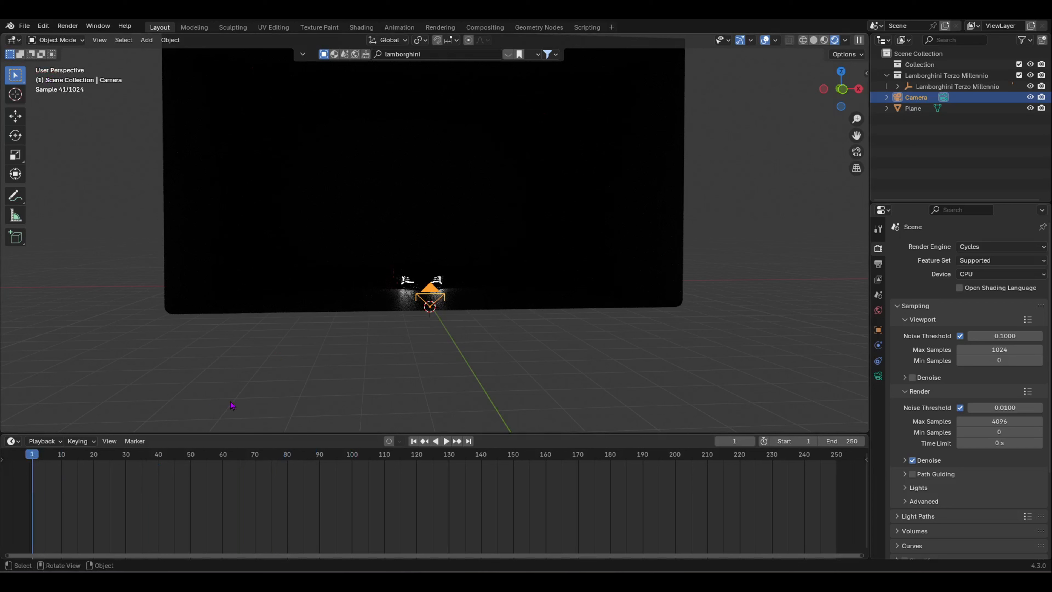
key("space")
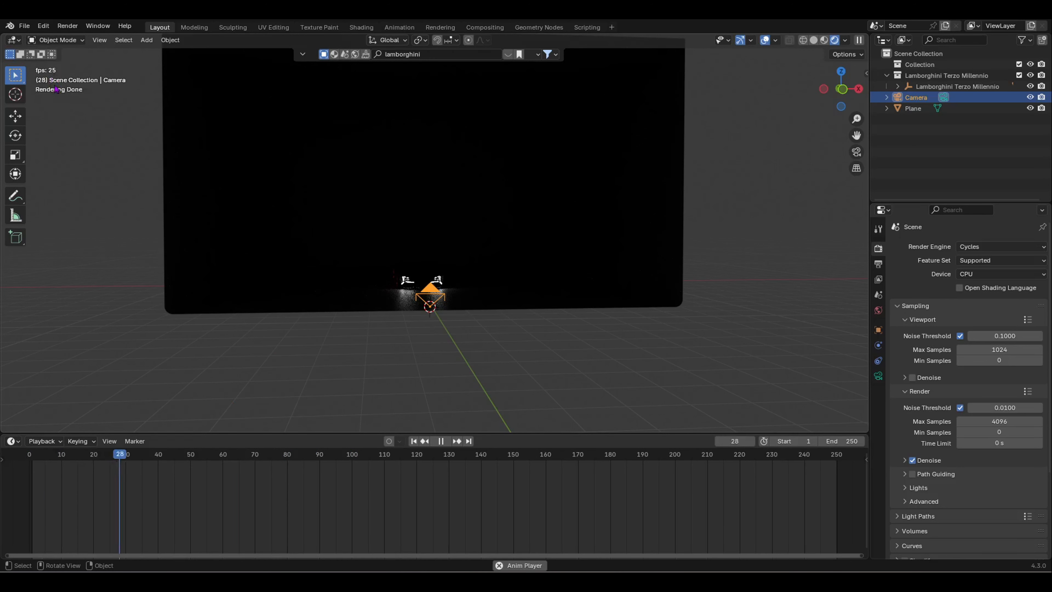
key("space")
left_click_drag(120, 456, 29, 456)
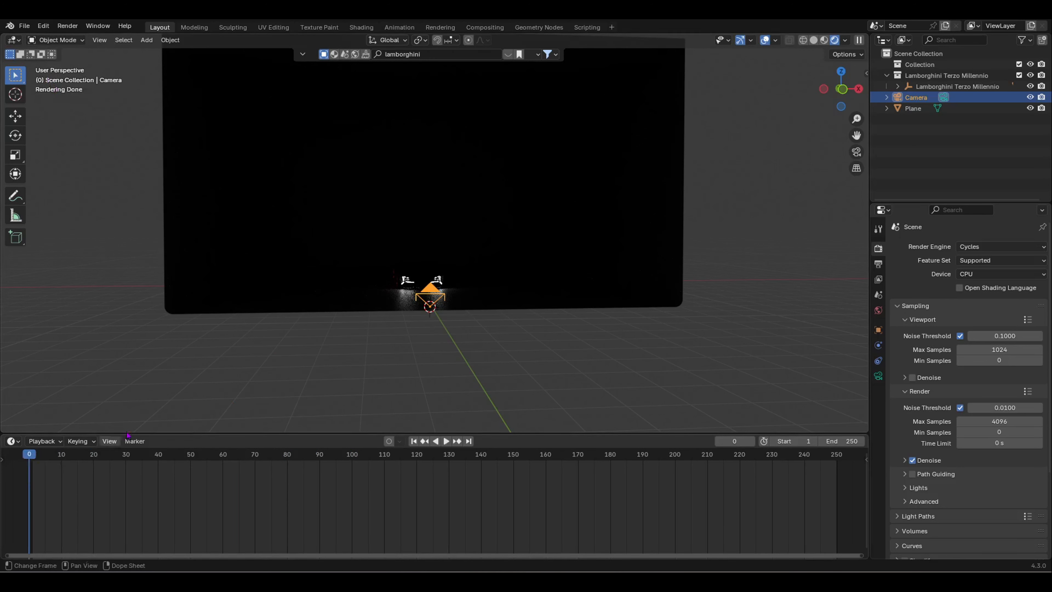
left_click(994, 247)
left_click(993, 260)
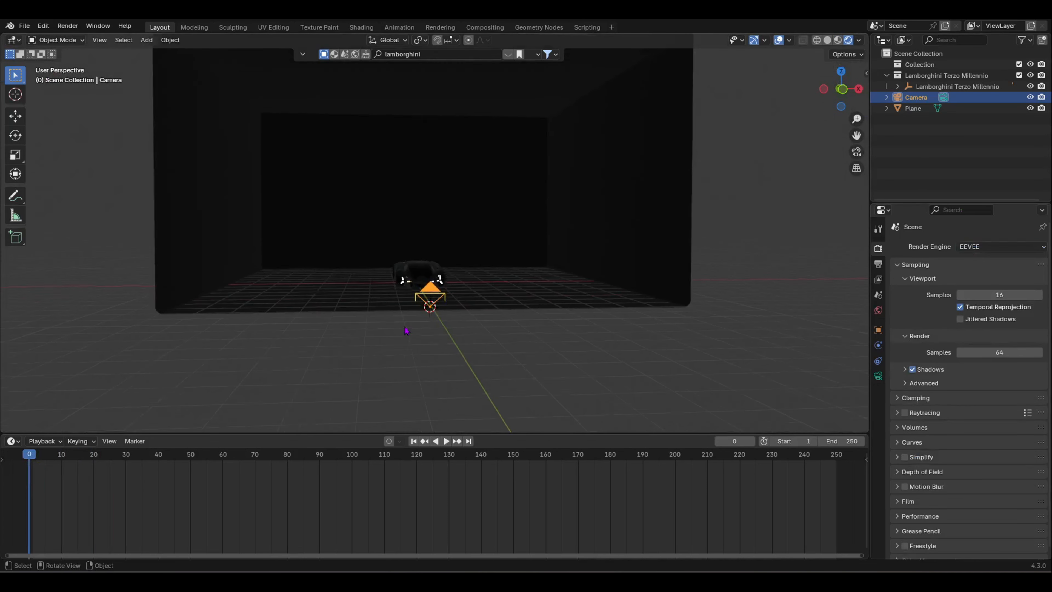
Step: Through the camera view, walk the camera up, back and sideways until the car is centred head-on
key("KP_0")
key("shift+grave")
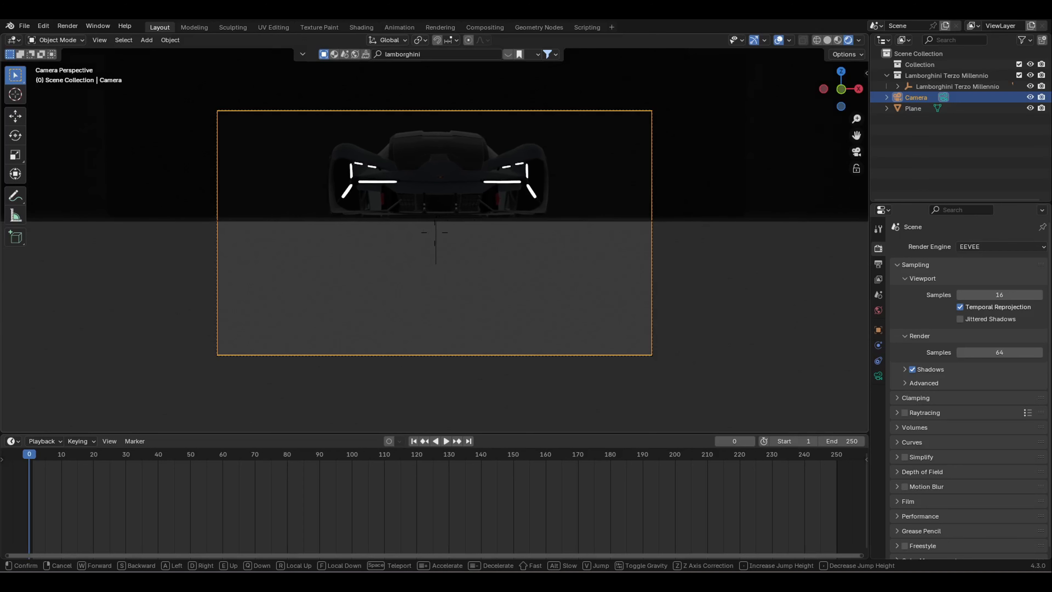
key("e")
key("d")
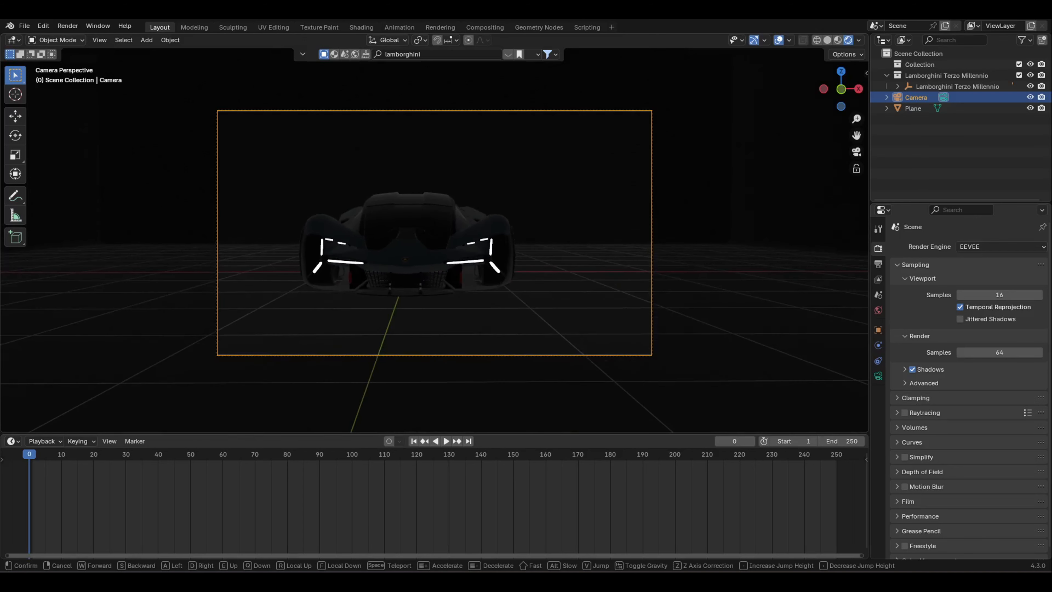
key("a")
key("s")
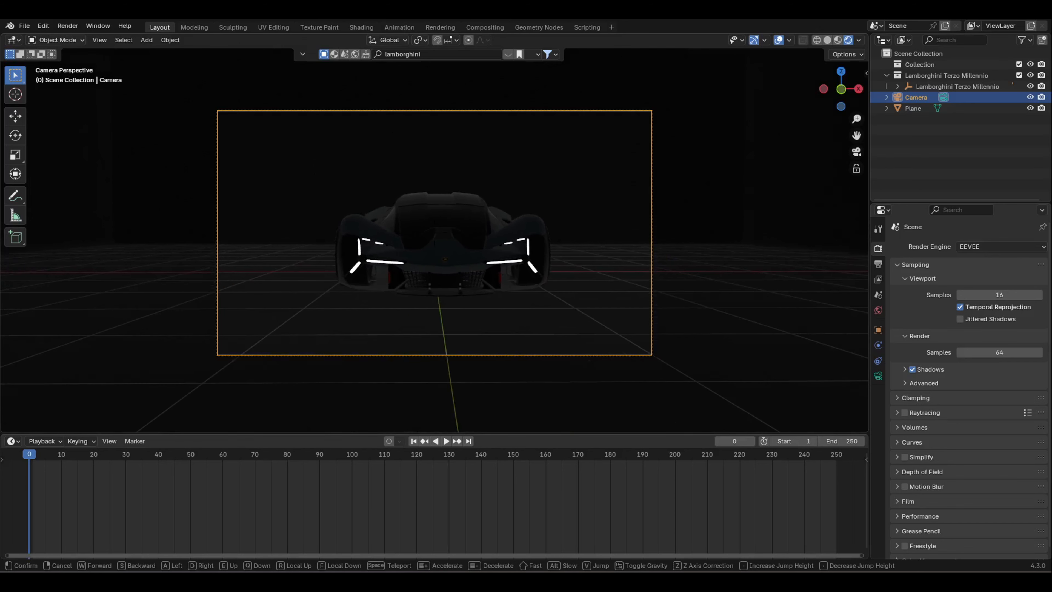
key("s")
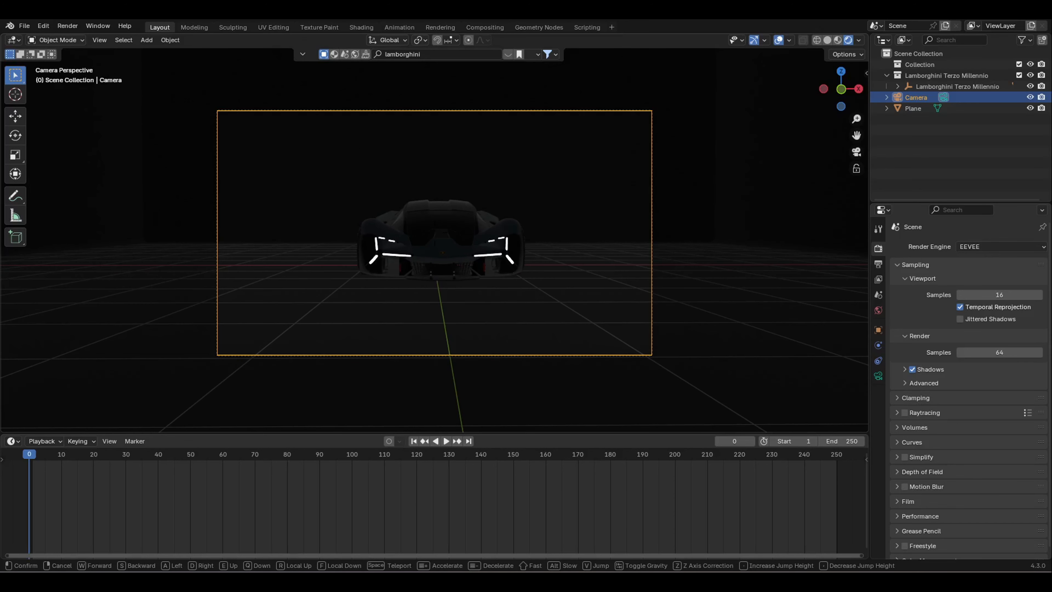
key("s")
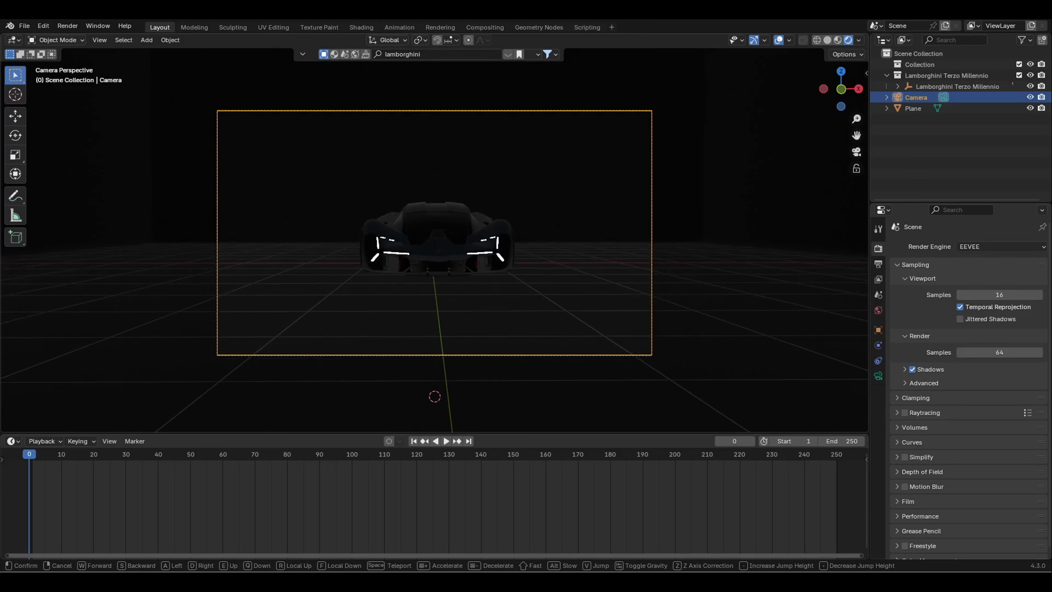
key("w")
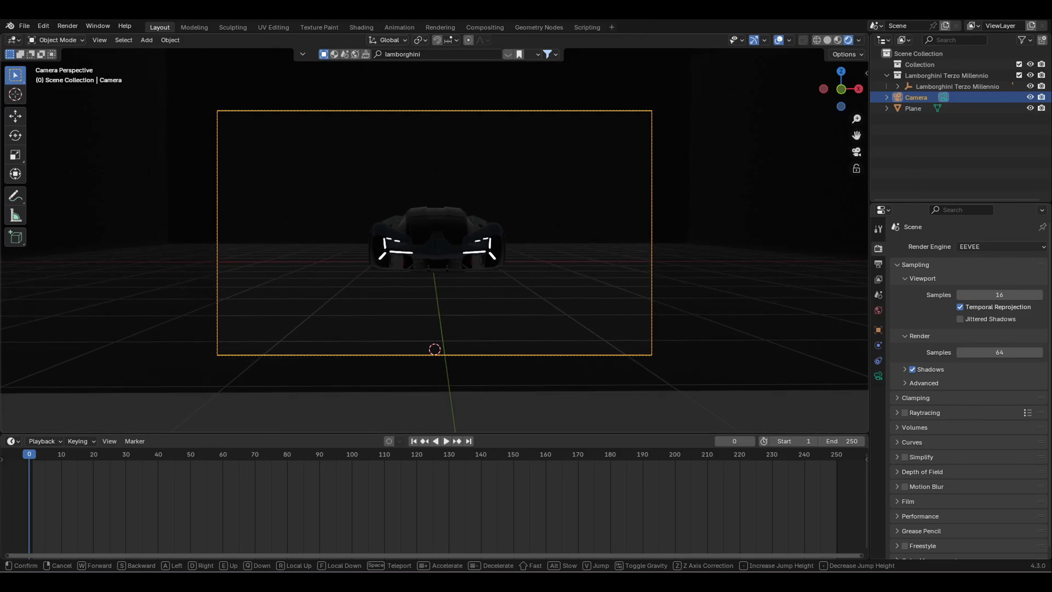
key("s")
key("w")
key("d")
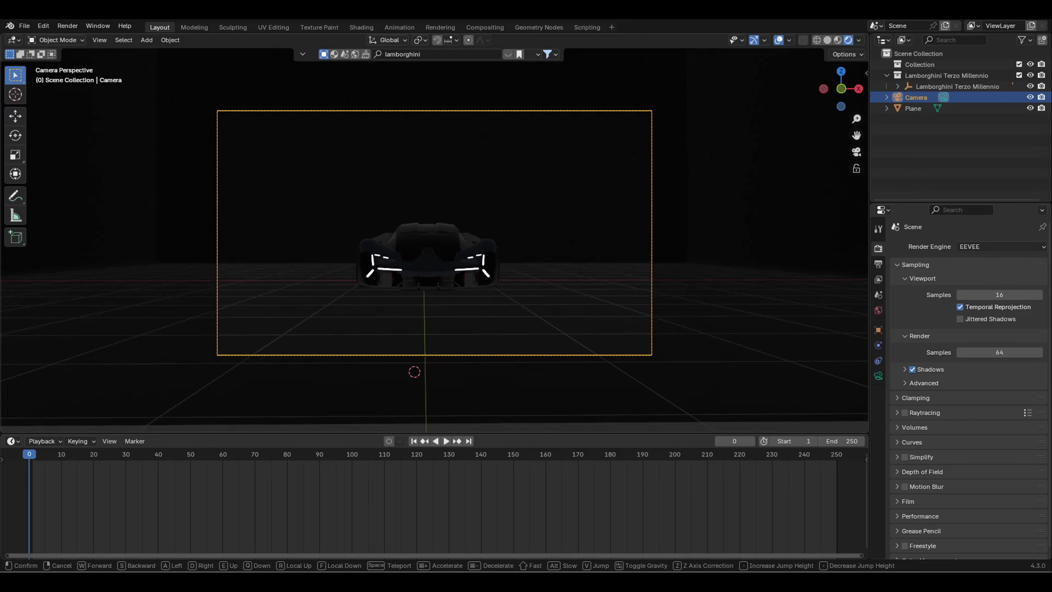
key("a")
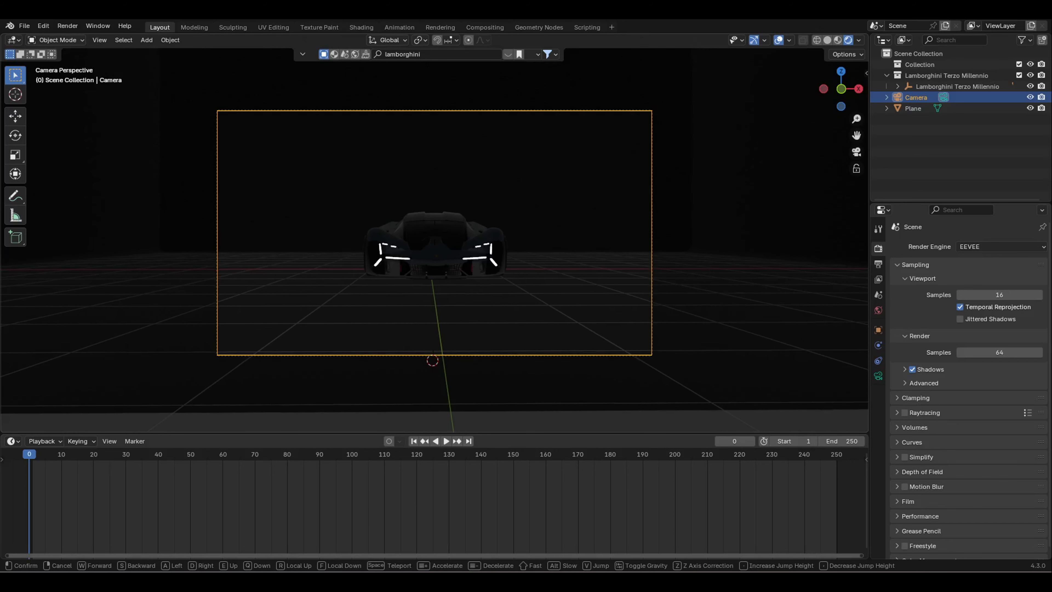
Step: Keep the new camera position, go to frame 1 and select the headLights object
left_click(403, 331)
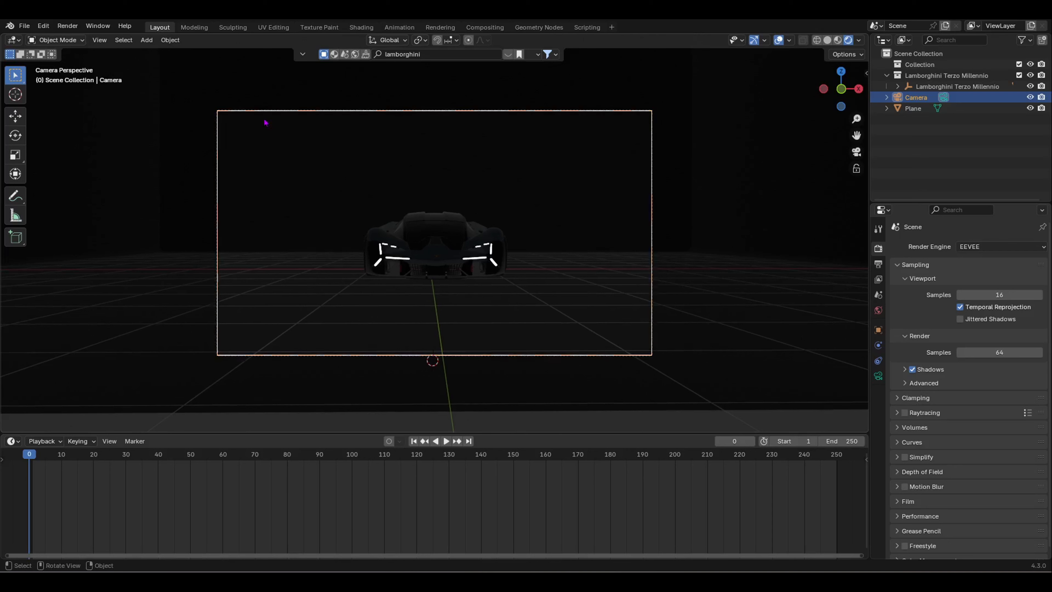
scroll(513, 282, "up", 4)
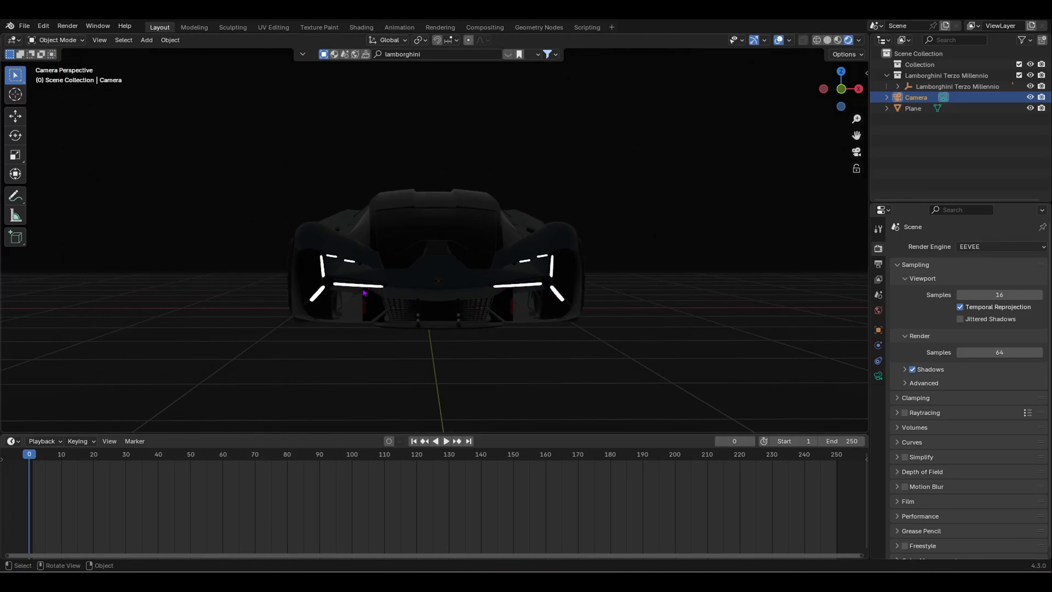
scroll(396, 324, "down", 4)
scroll(377, 263, "up", 1)
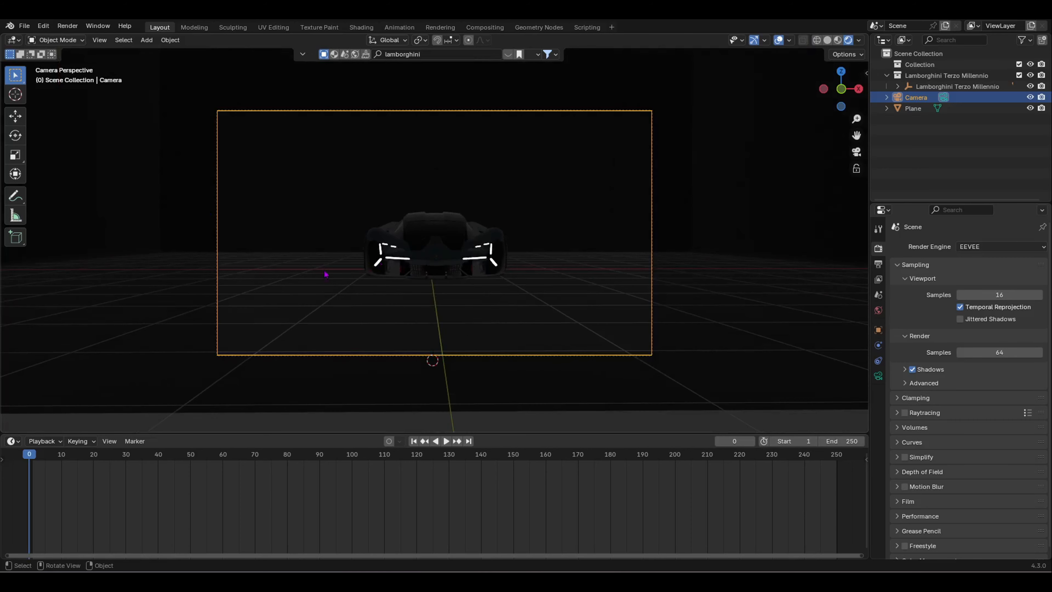
key("Right")
scroll(389, 262, "up", 1)
left_click(389, 267)
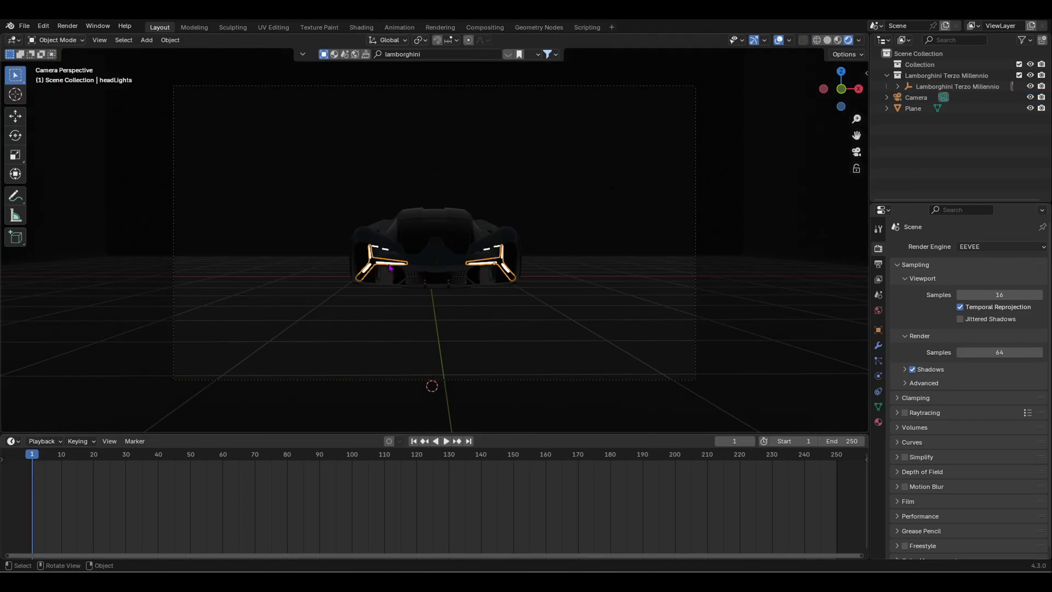
scroll(373, 286, "up", 2)
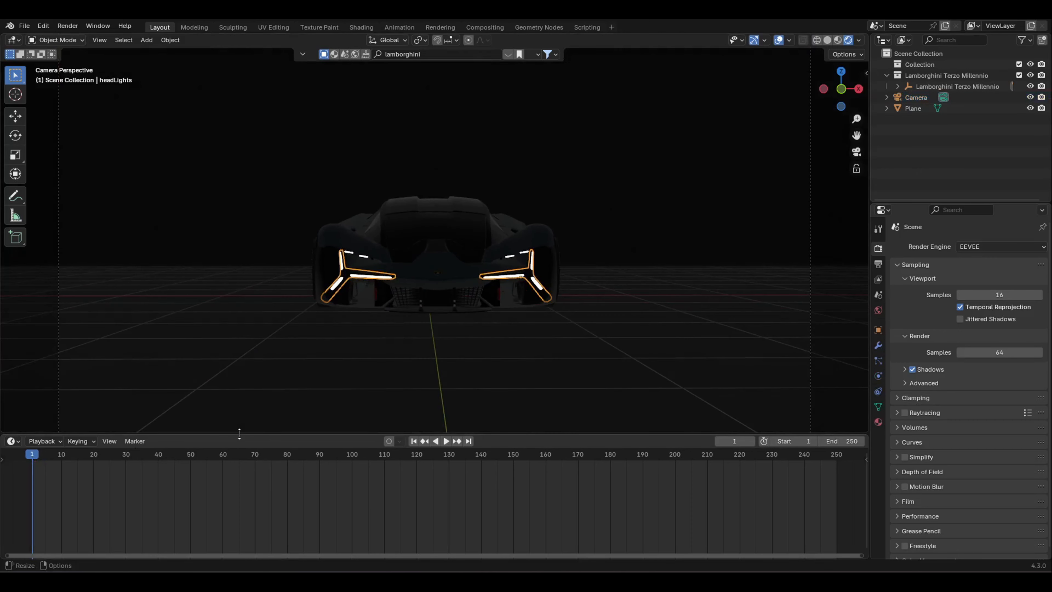
Step: Split the 3D view and make the lower area a Shader Editor showing frontLight.001's nodes
left_click_drag(239, 433, 240, 476)
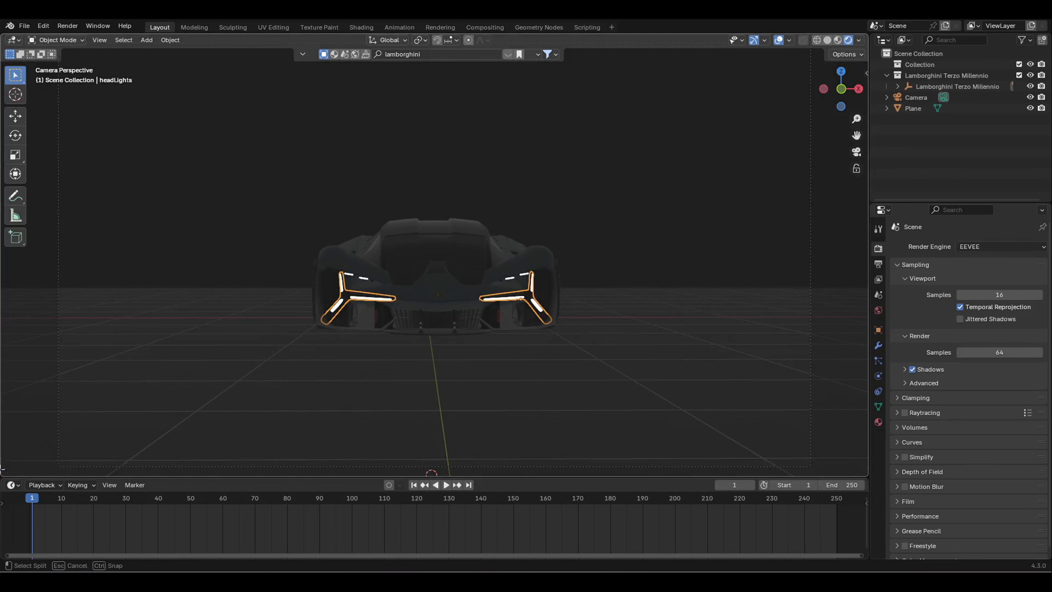
left_click(166, 400)
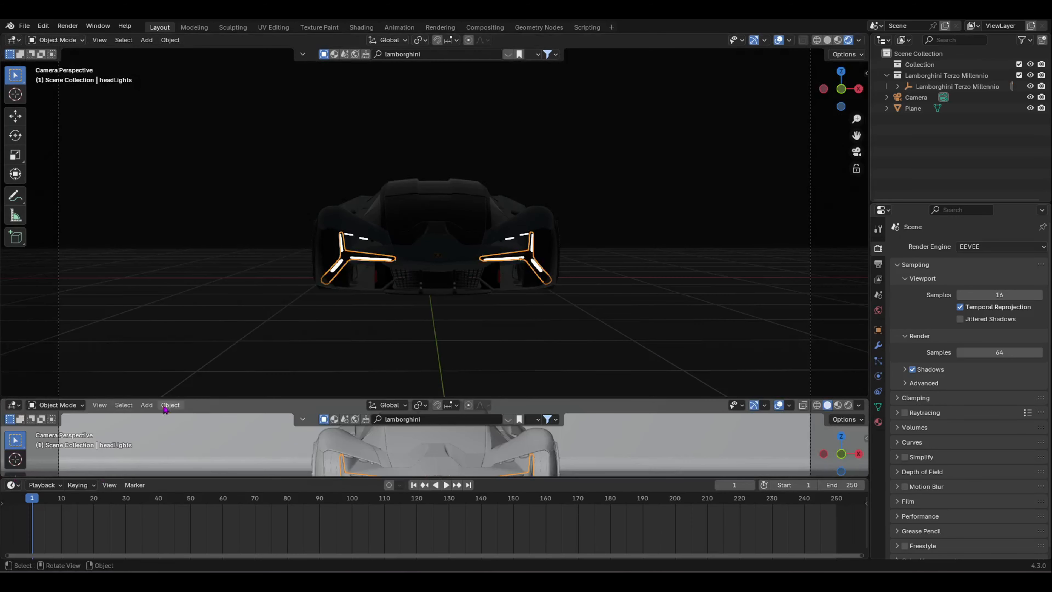
left_click(12, 406)
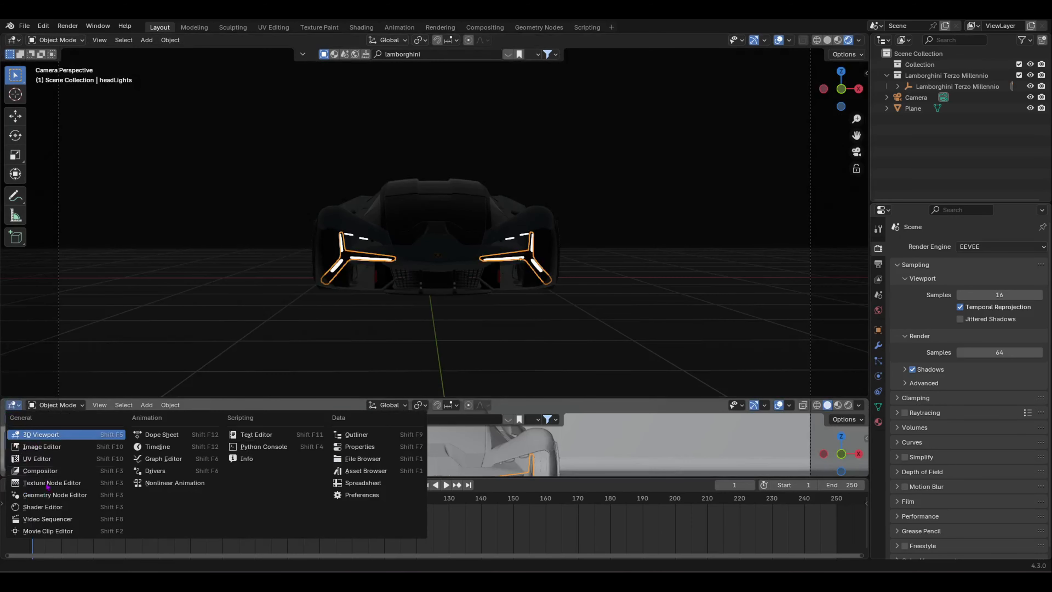
left_click(42, 507)
left_click_drag(249, 398, 249, 334)
scroll(312, 427, "up", 5)
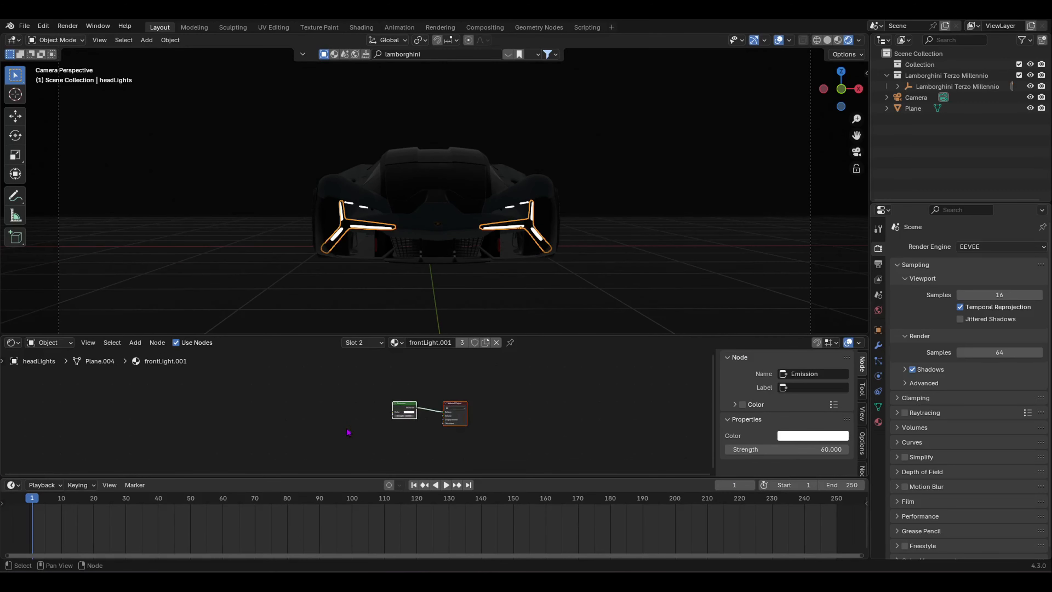
scroll(348, 432, "up", 4)
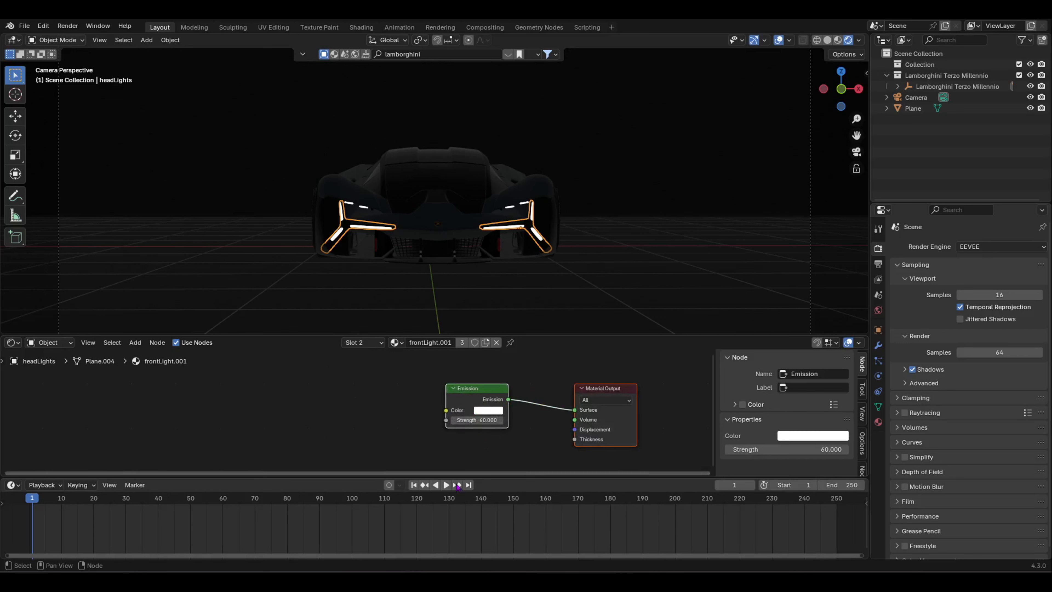
Step: Set Emission Strength to 0, keyframe it at frame 1, and play to frame 100
left_click(476, 419)
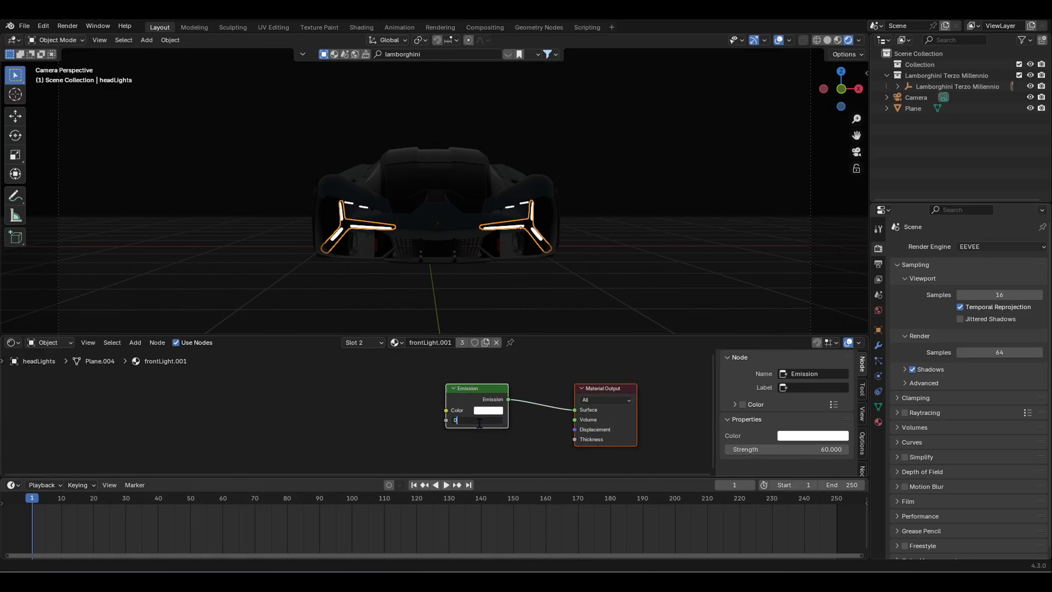
key("Return")
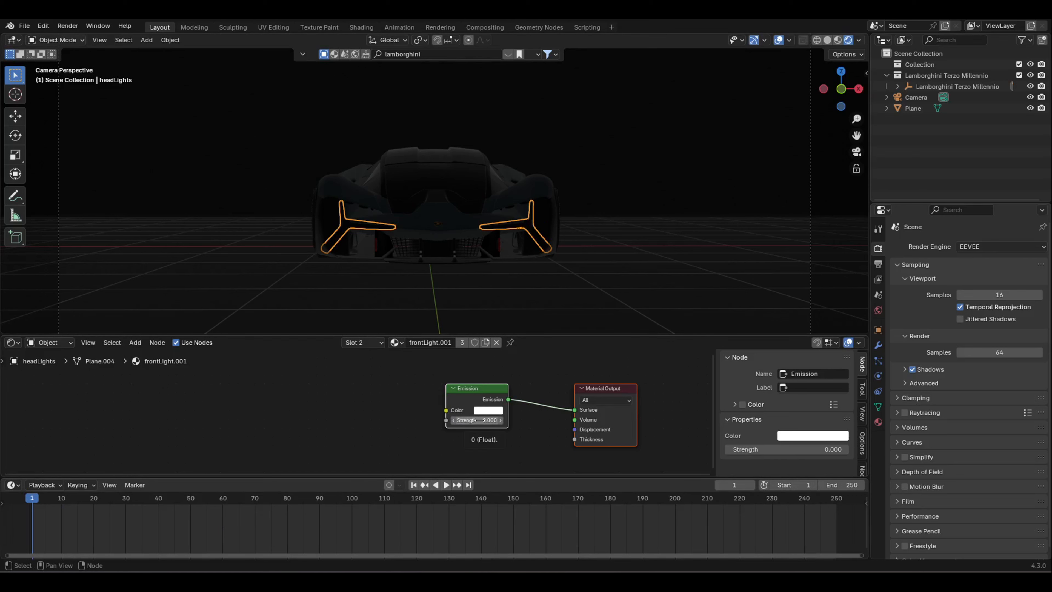
key("i")
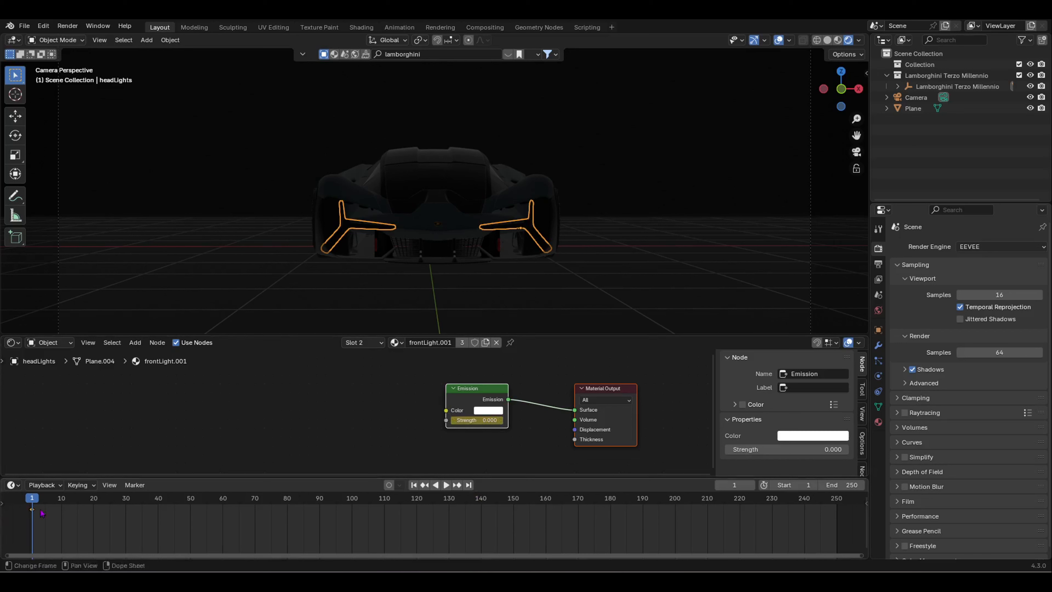
key("space")
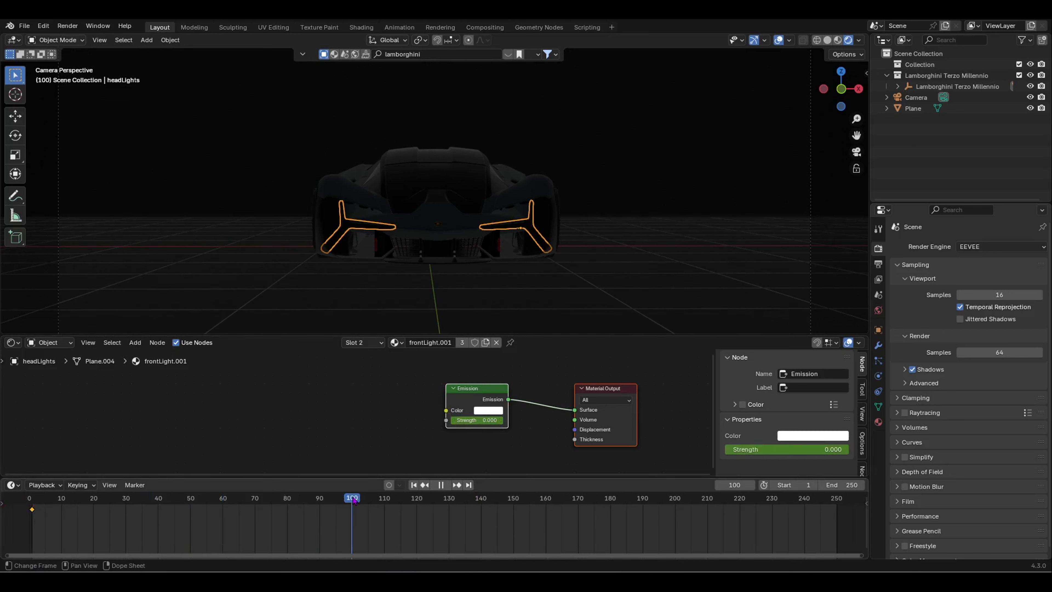
key("space")
Step: At frame 100 set Emission Strength to 60, then replay the fade-in from the start
left_click(479, 420)
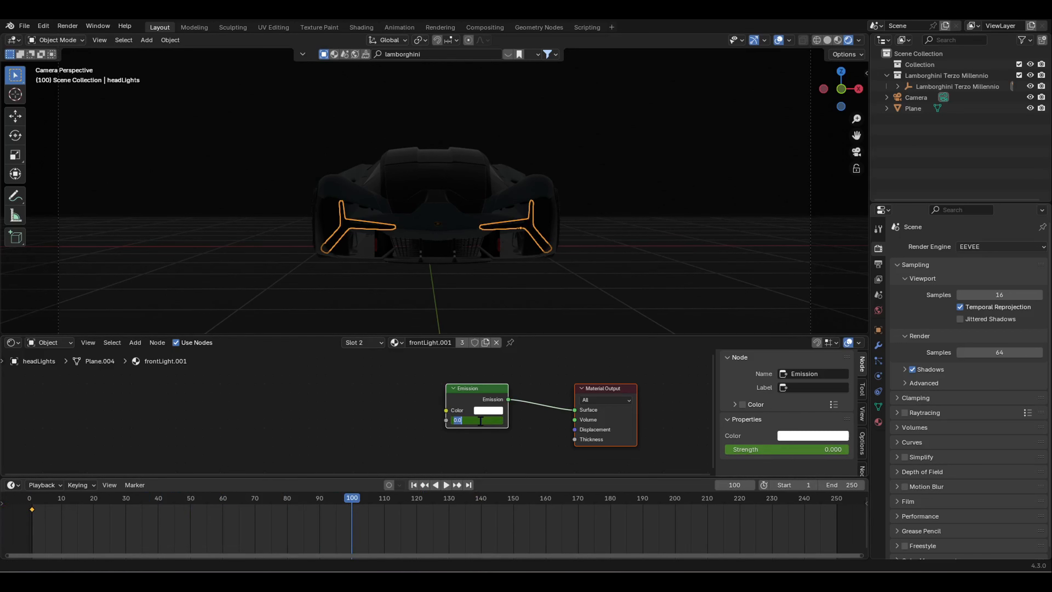
type("60")
key("Return")
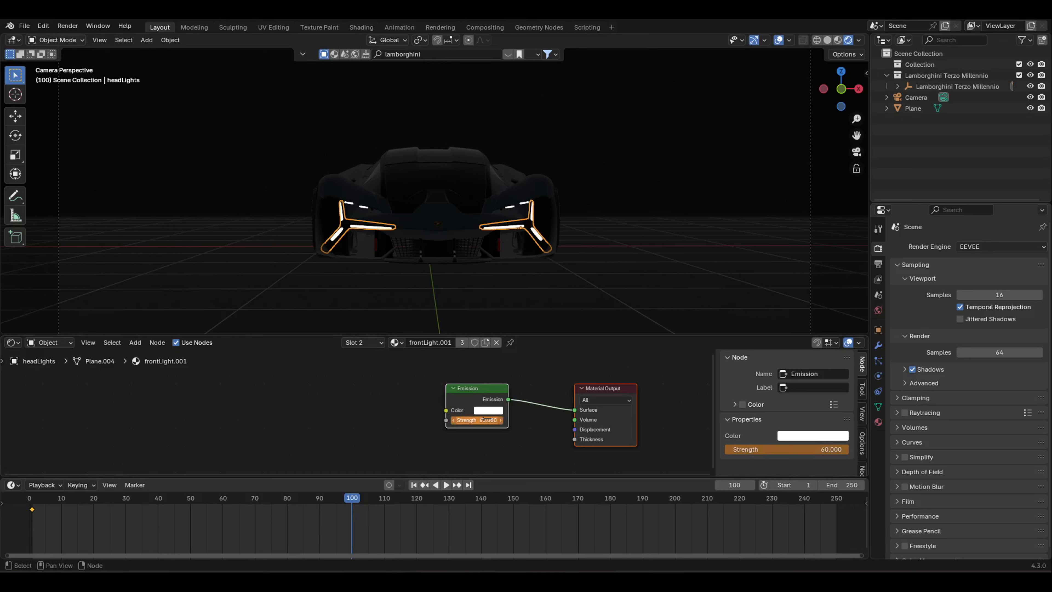
left_click_drag(352, 528, 17, 531)
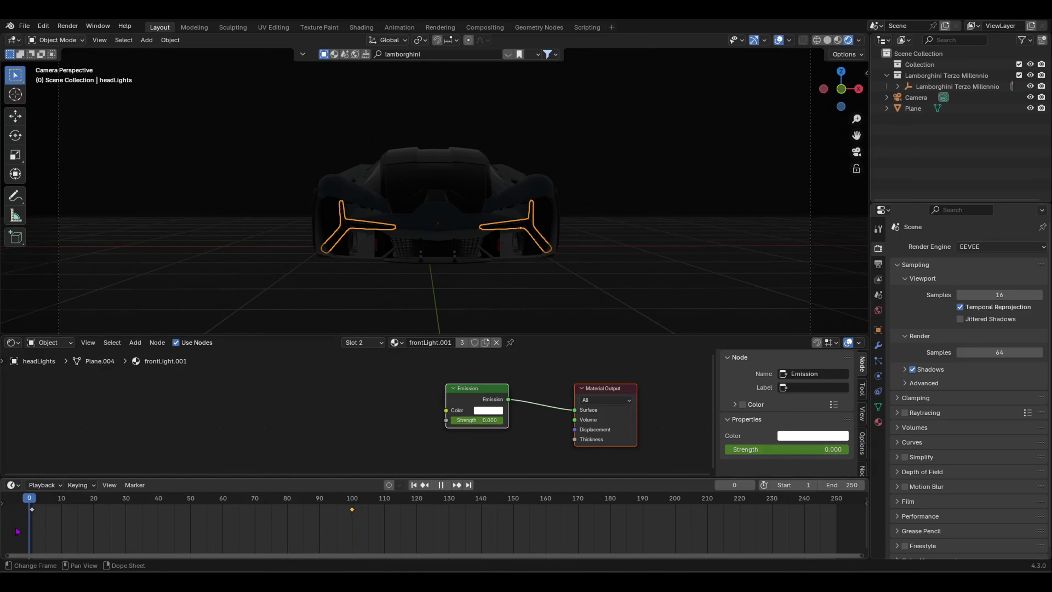
key("space")
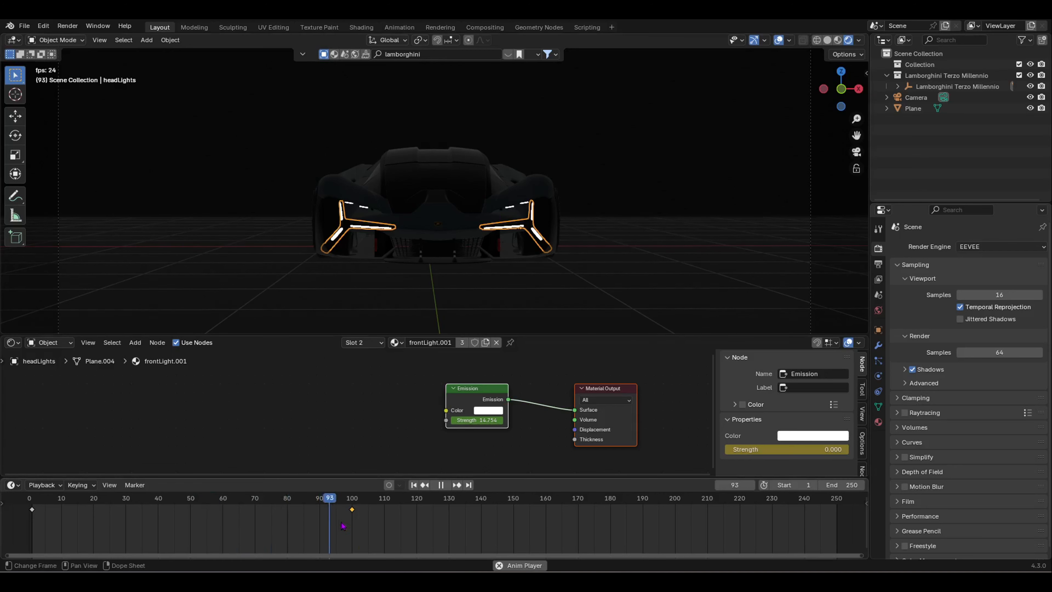
Step: At frame 50, set the headlight Emission Strength to 1 and keyframe it
key("space")
left_click_drag(343, 526, 193, 536)
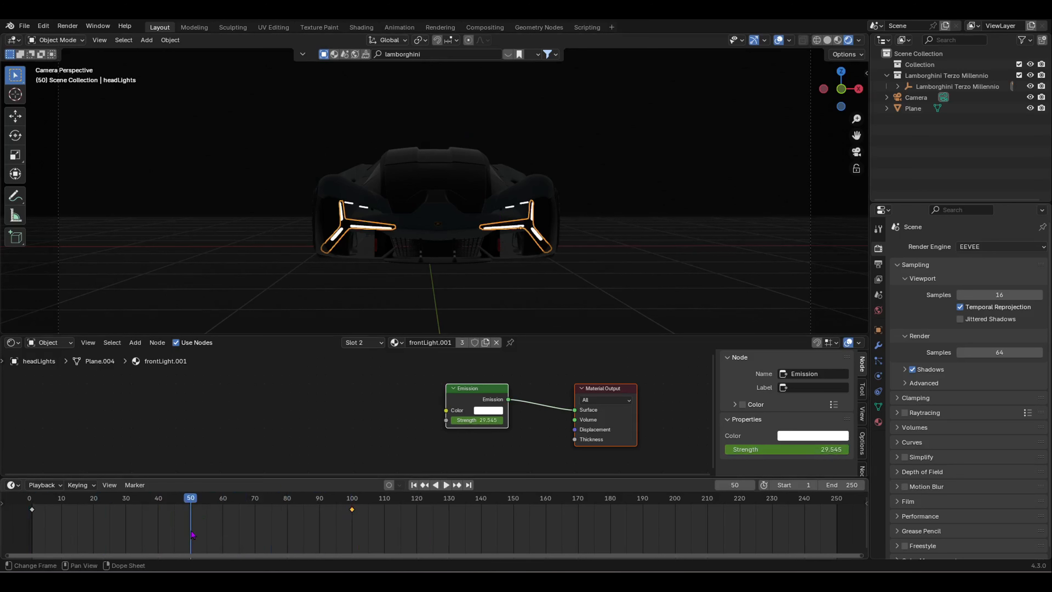
left_click_drag(482, 419, 460, 420)
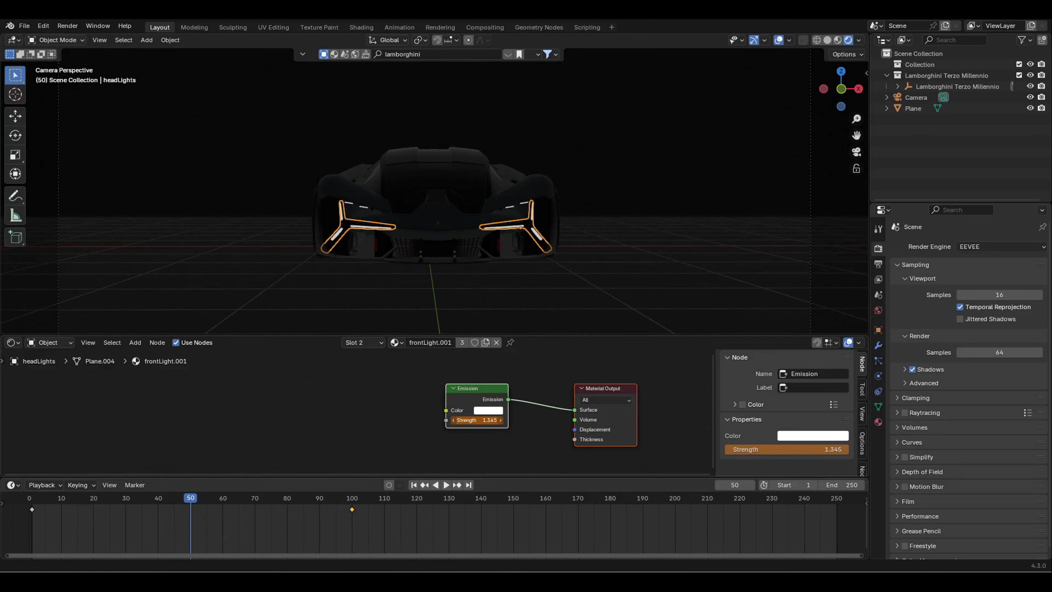
left_click(482, 419)
type("1")
key("Return")
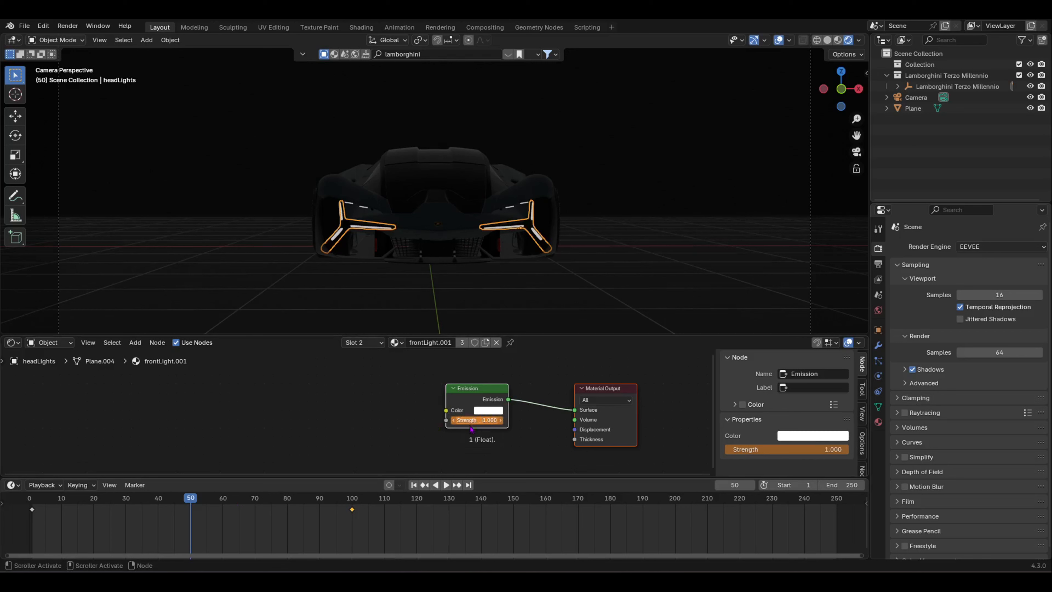
key("i")
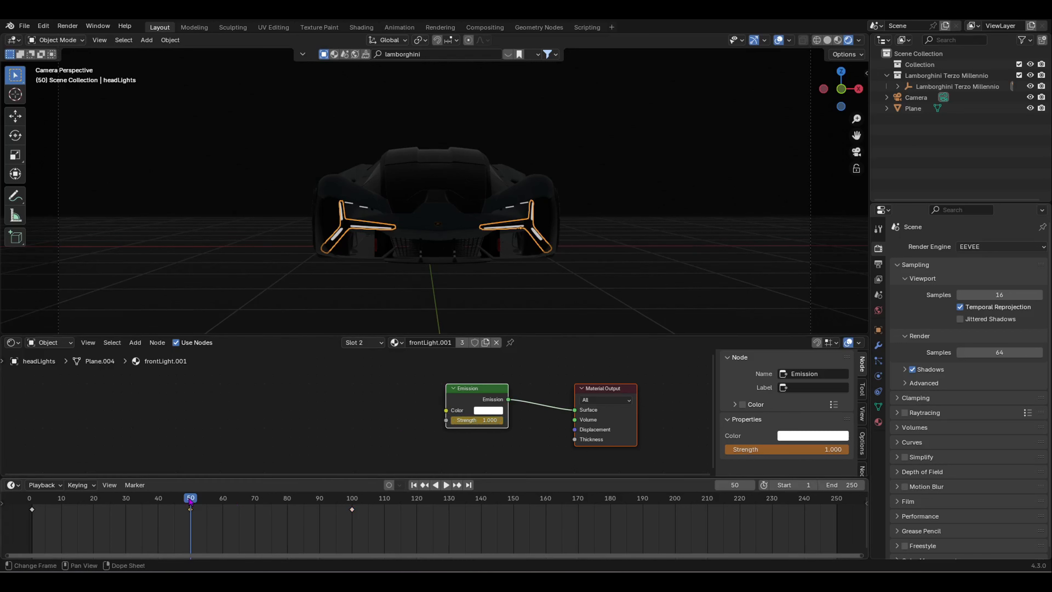
Step: Play the animation from the start and check the ramp around frame 46
left_click_drag(188, 498, 29, 498)
key("space")
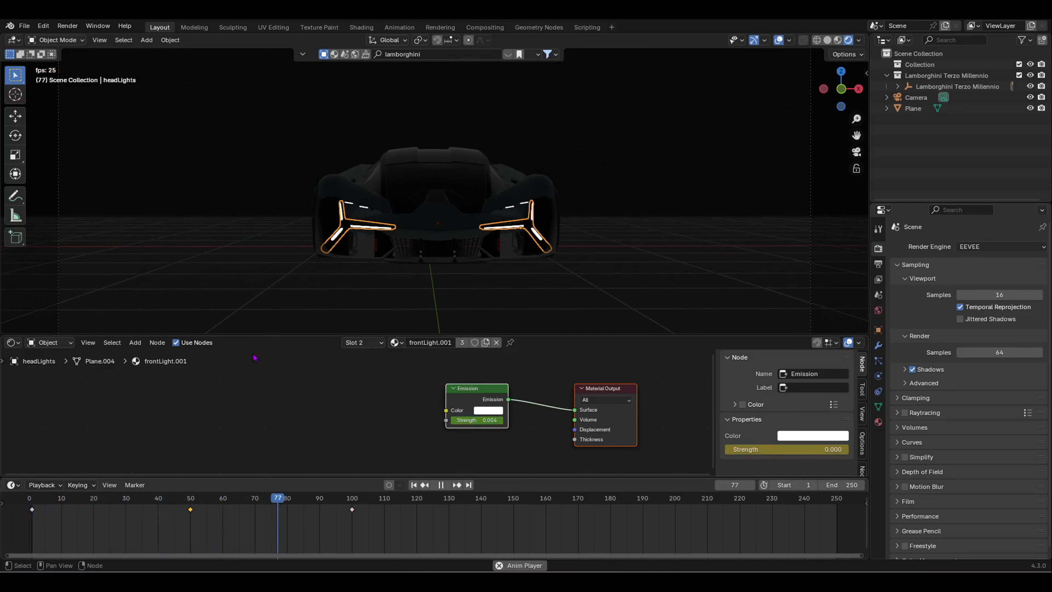
key("space")
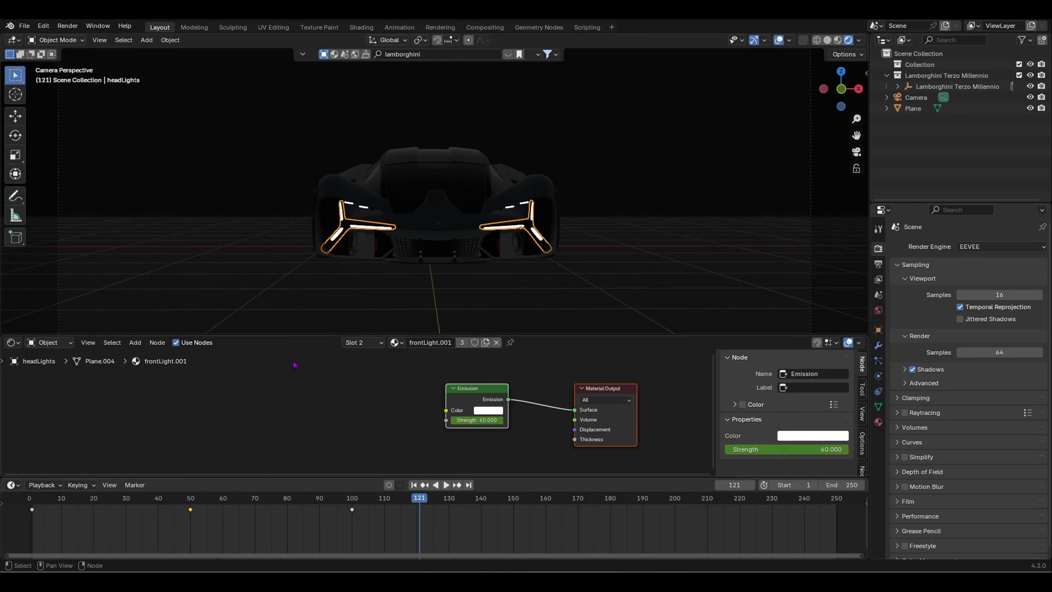
mouse_move(256, 523)
left_mouse_down()
mouse_move(180, 523)
mouse_move(271, 516)
left_mouse_up()
Step: Switch the render engine to Cycles, then back to EEVEE
left_click(982, 246)
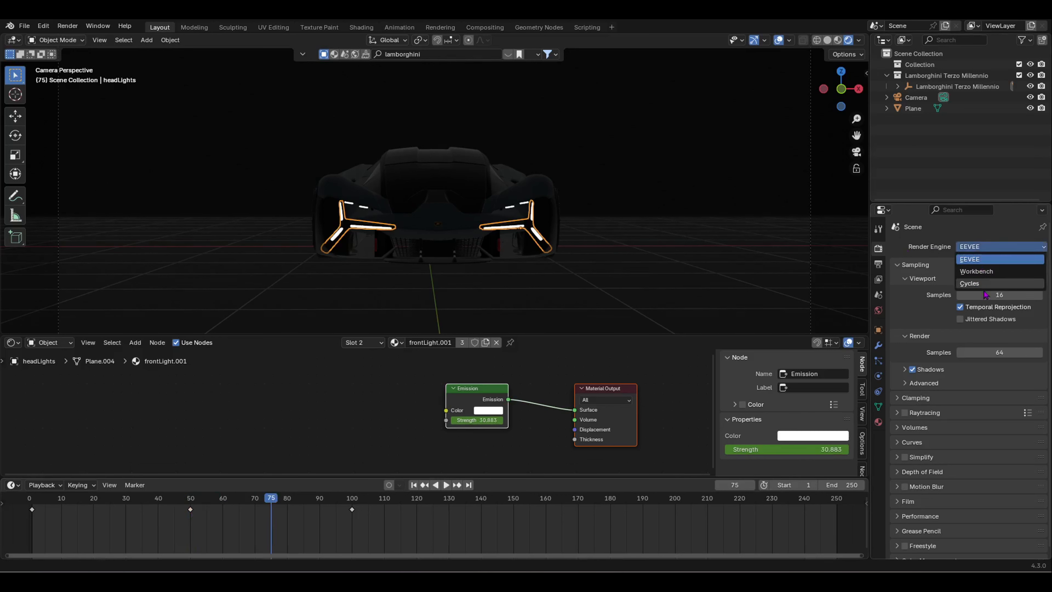
left_click(978, 283)
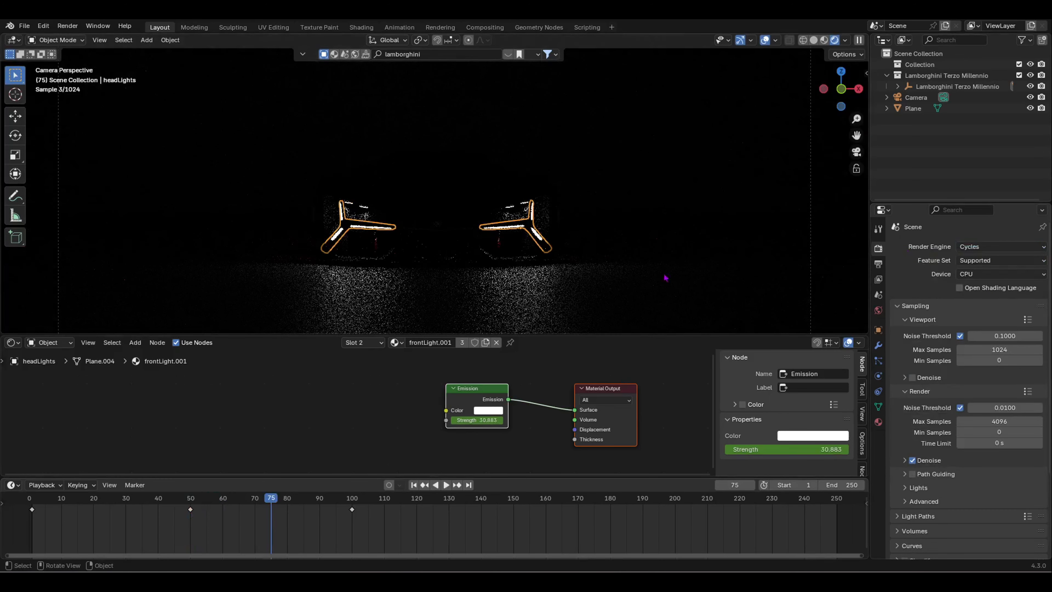
scroll(432, 311, "down", 2)
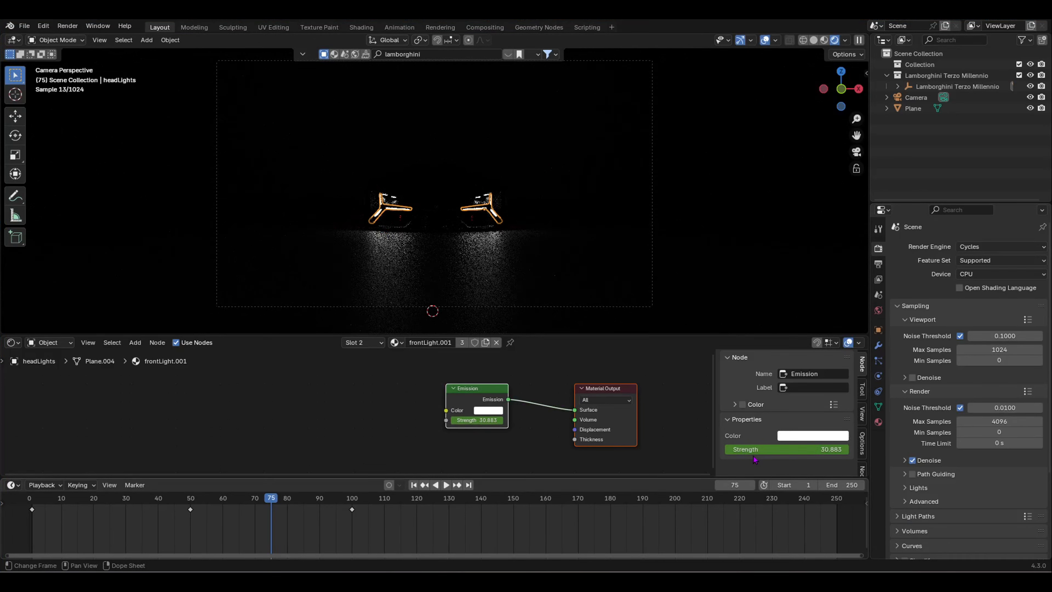
left_click(987, 249)
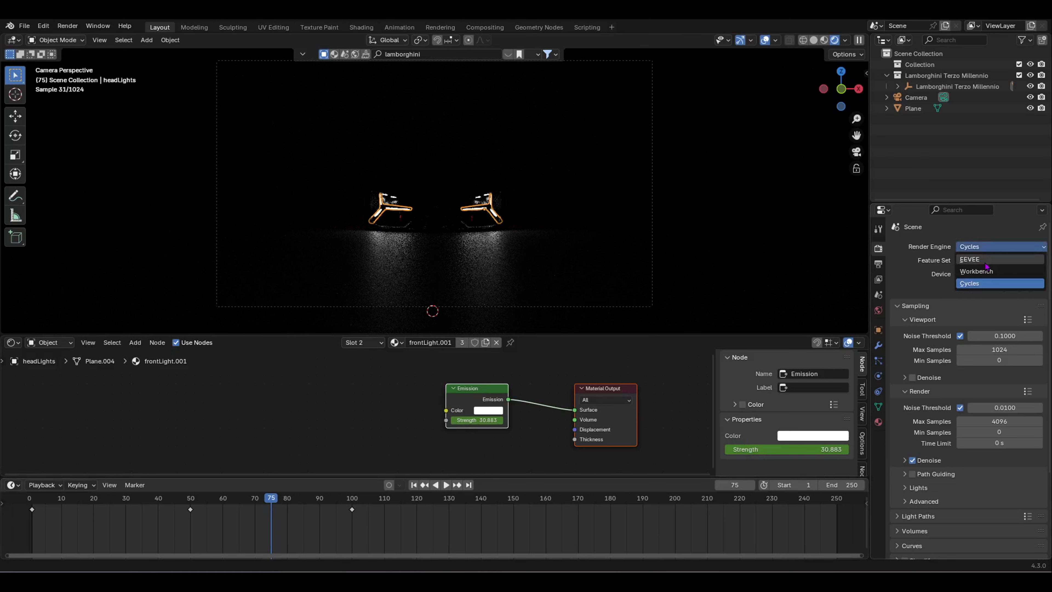
left_click(986, 264)
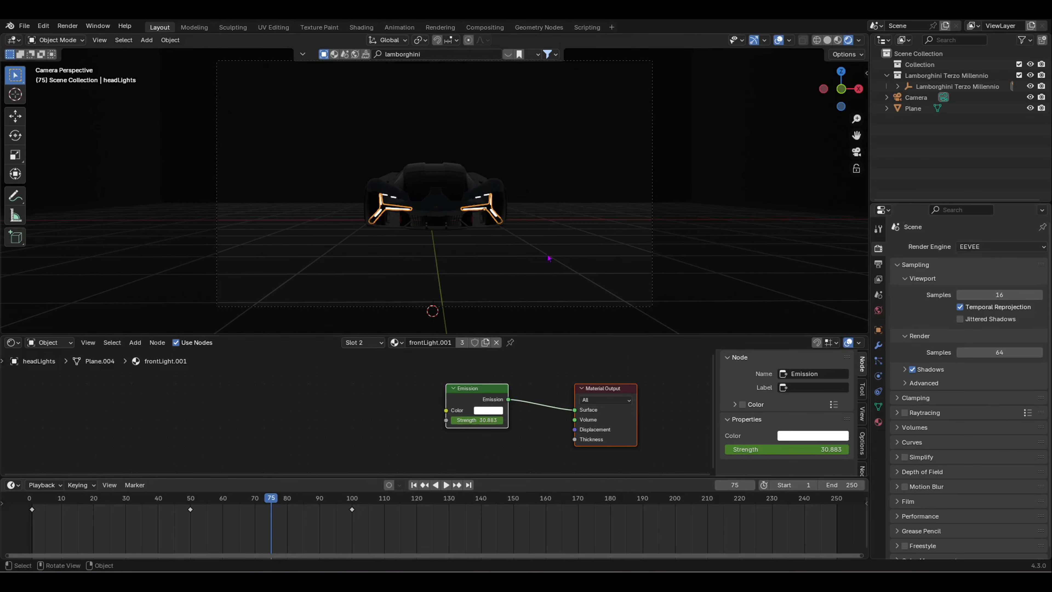
Step: Play the animation from frame 1 to review the headlight emission
left_click_drag(264, 509, 33, 507)
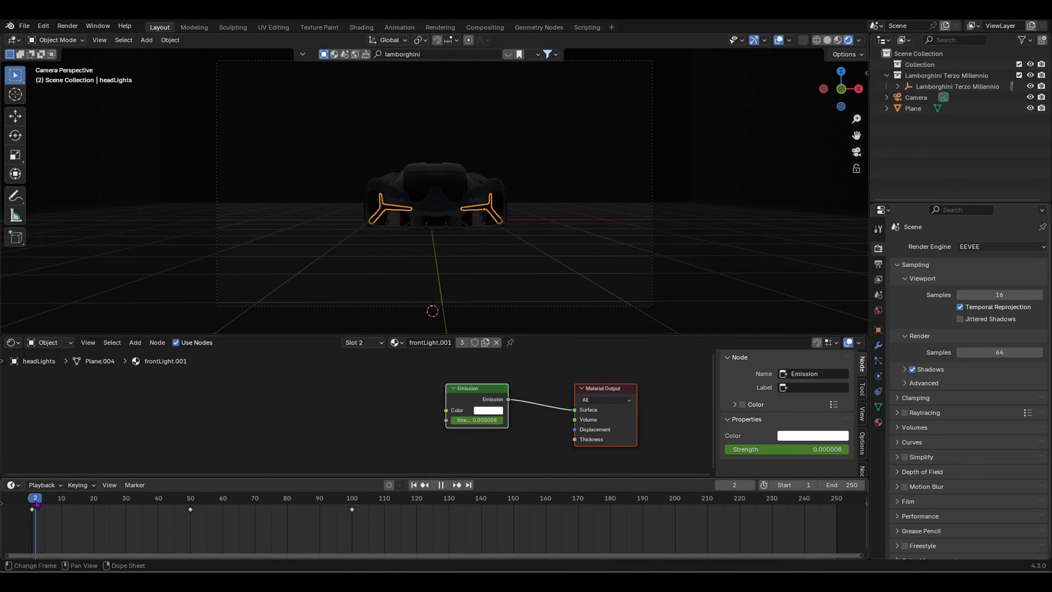
key("space")
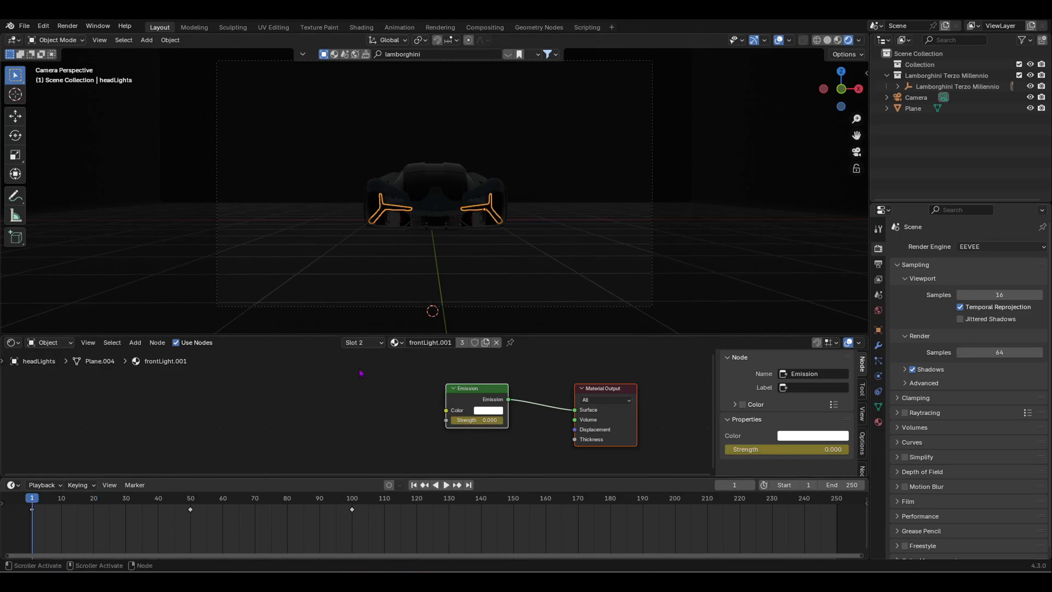
scroll(497, 271, "down", 1)
Step: Pull Camera back to a distant view of the car and keyframe its location at frame 1
left_click(509, 277)
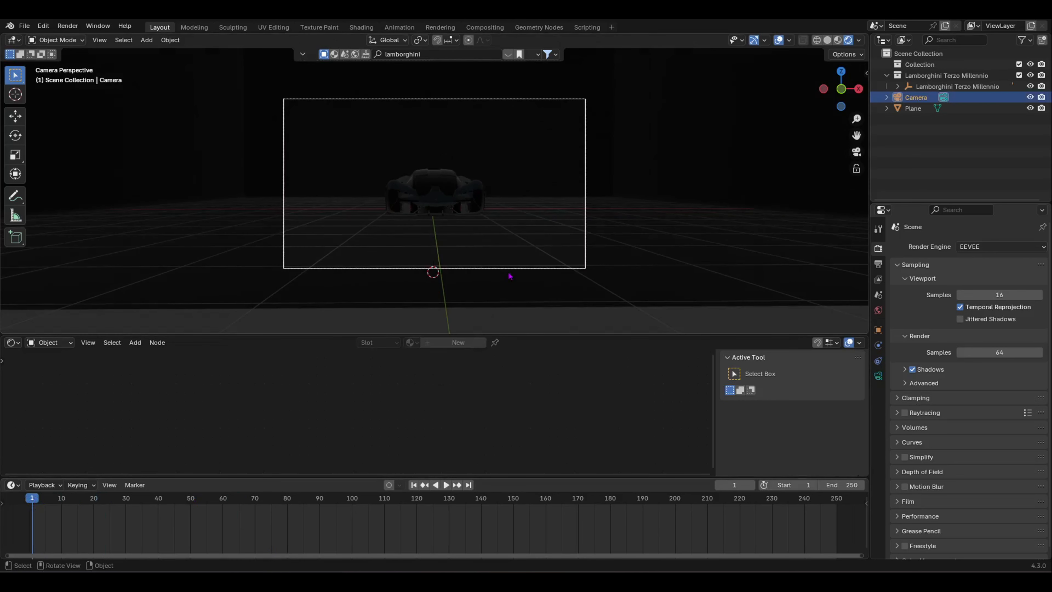
key("shift+grave")
key("s")
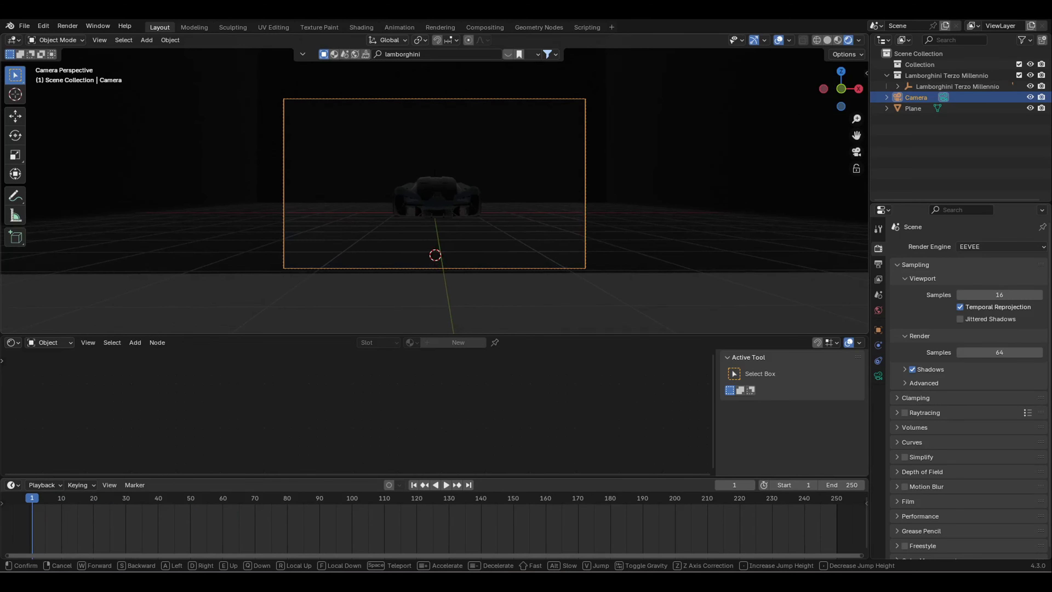
left_click(507, 235)
scroll(428, 283, "up", 2)
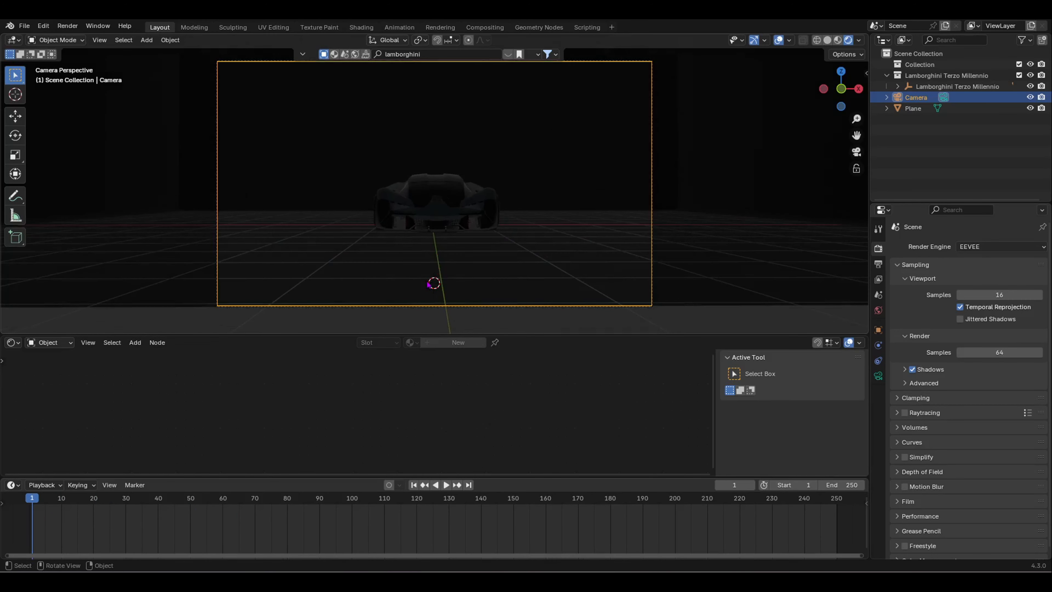
key("i")
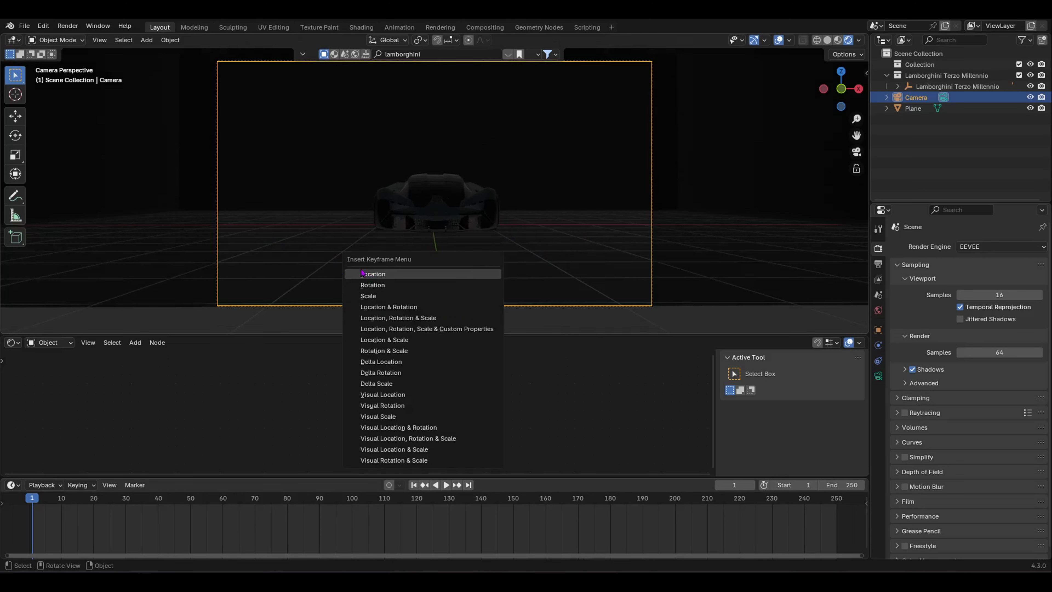
left_click(380, 275)
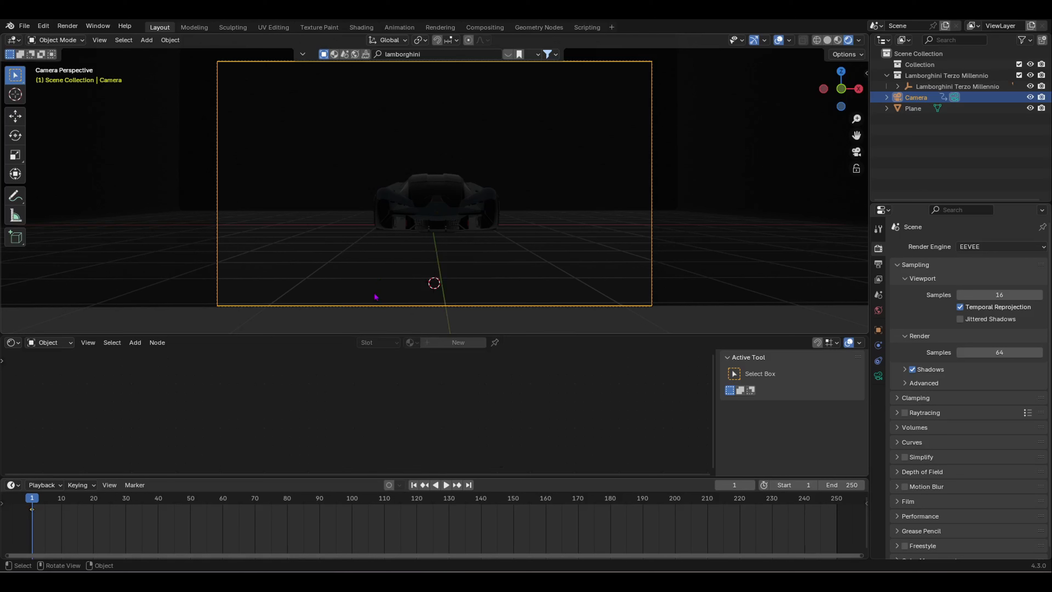
Step: At frame 100, fly Camera in close to the car front and keyframe its location
left_click_drag(33, 511, 353, 507)
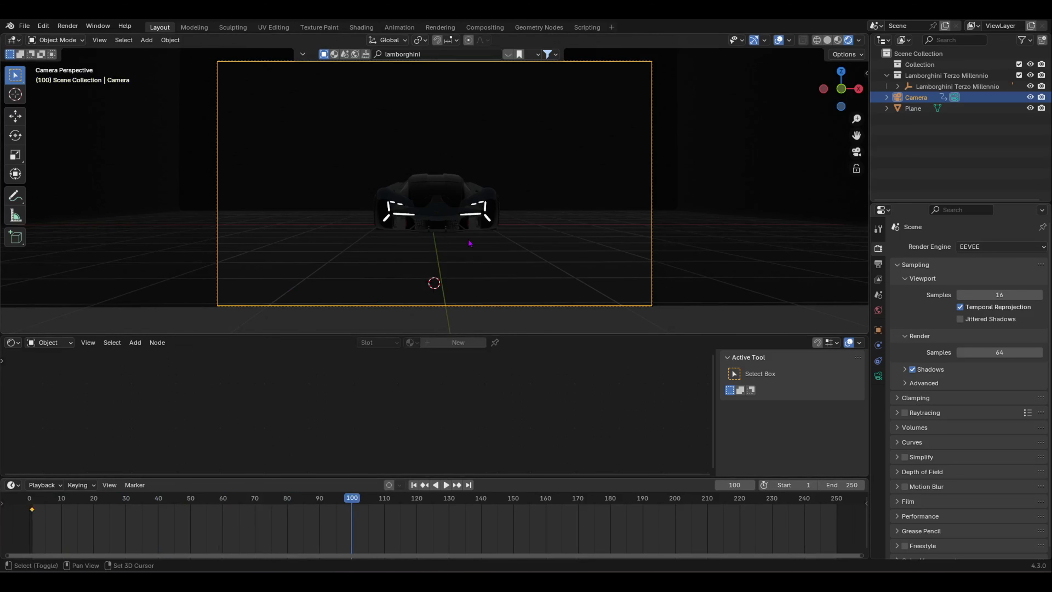
key("shift+grave")
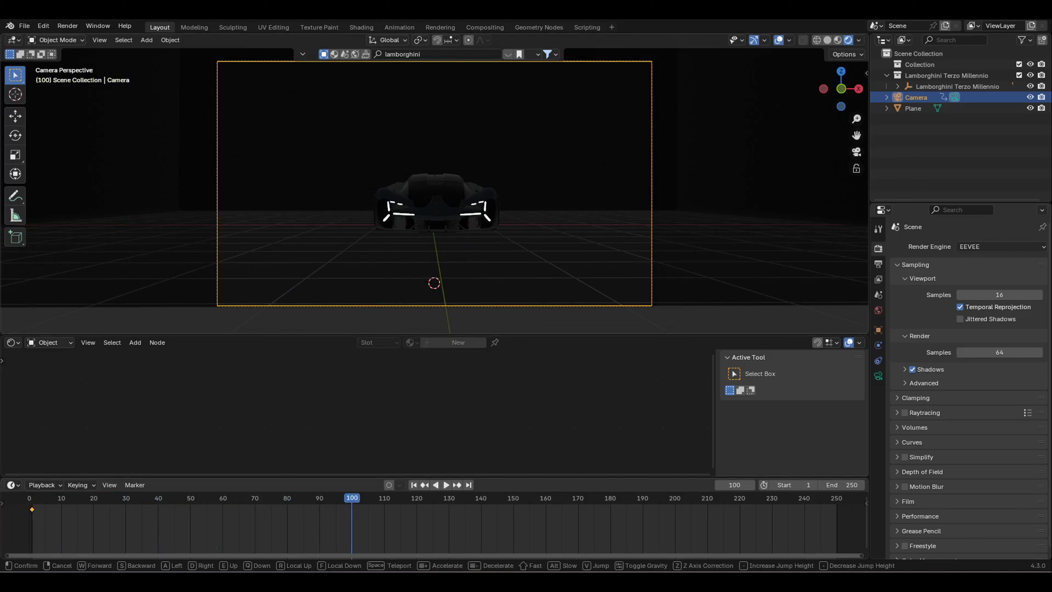
key("w")
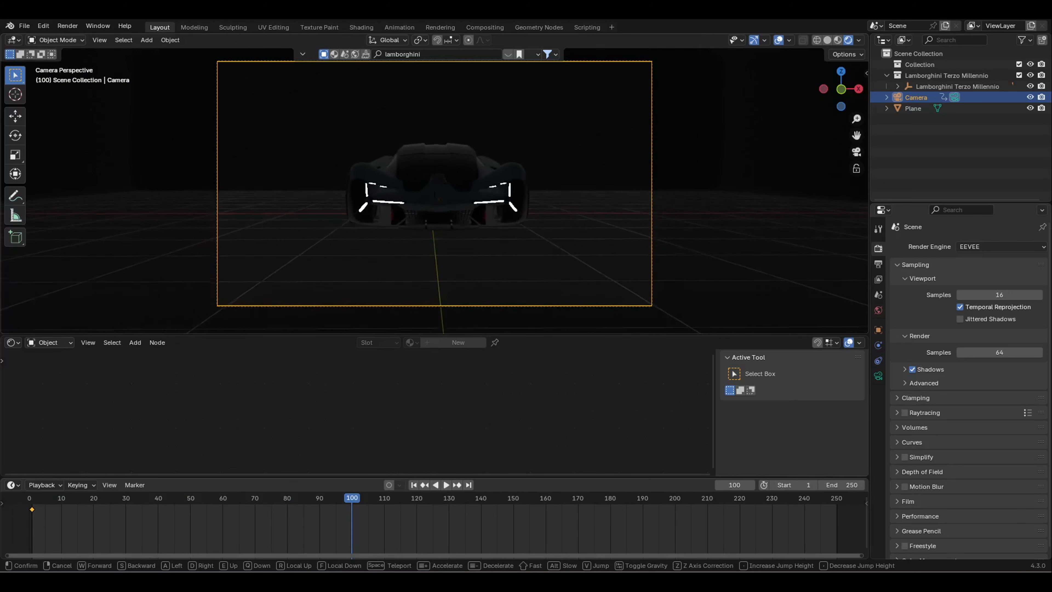
key("w")
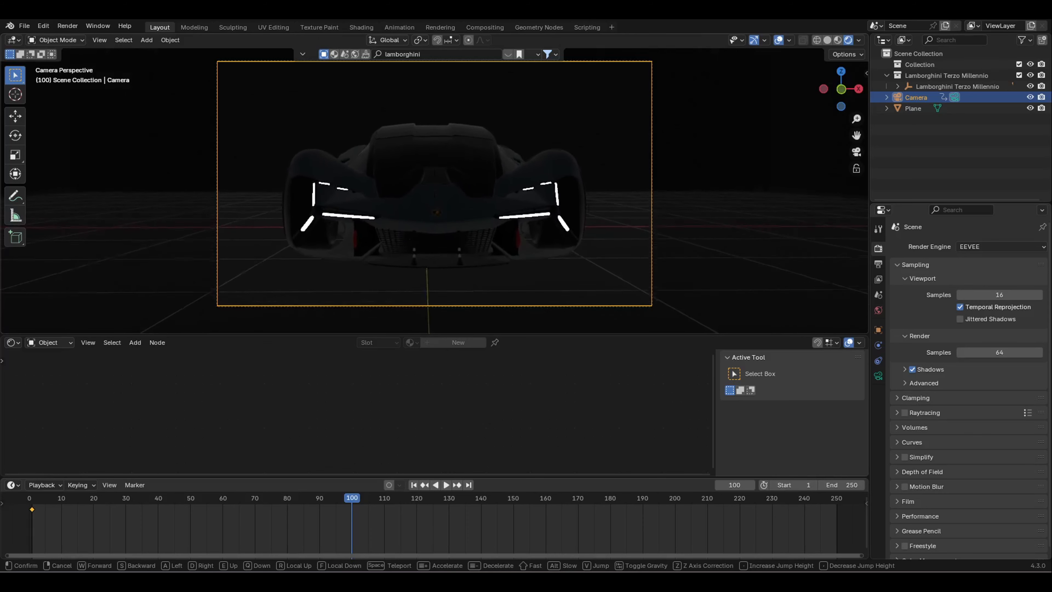
key("w")
left_click(371, 278)
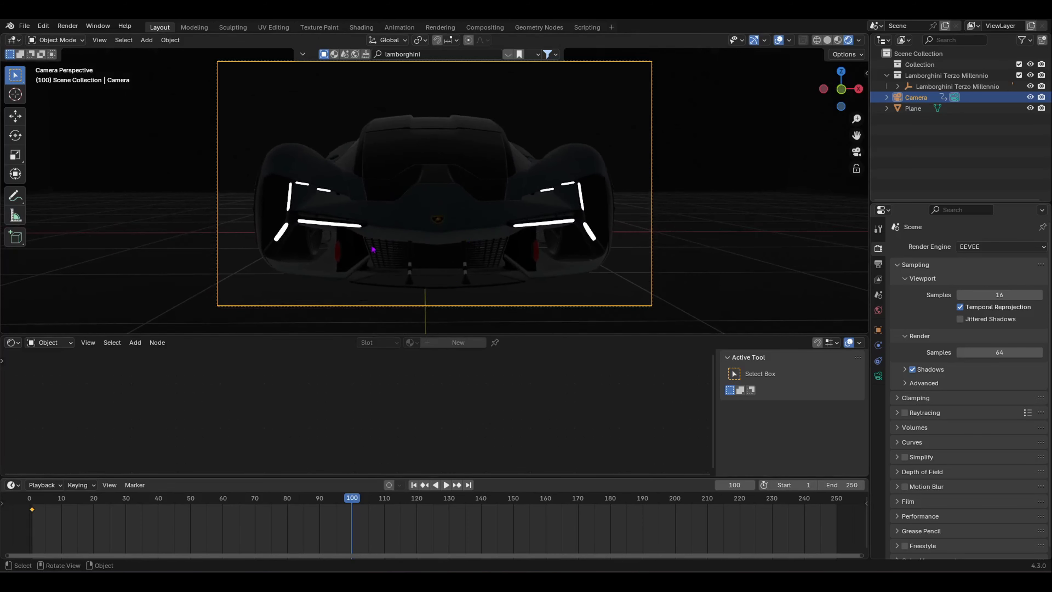
key("i")
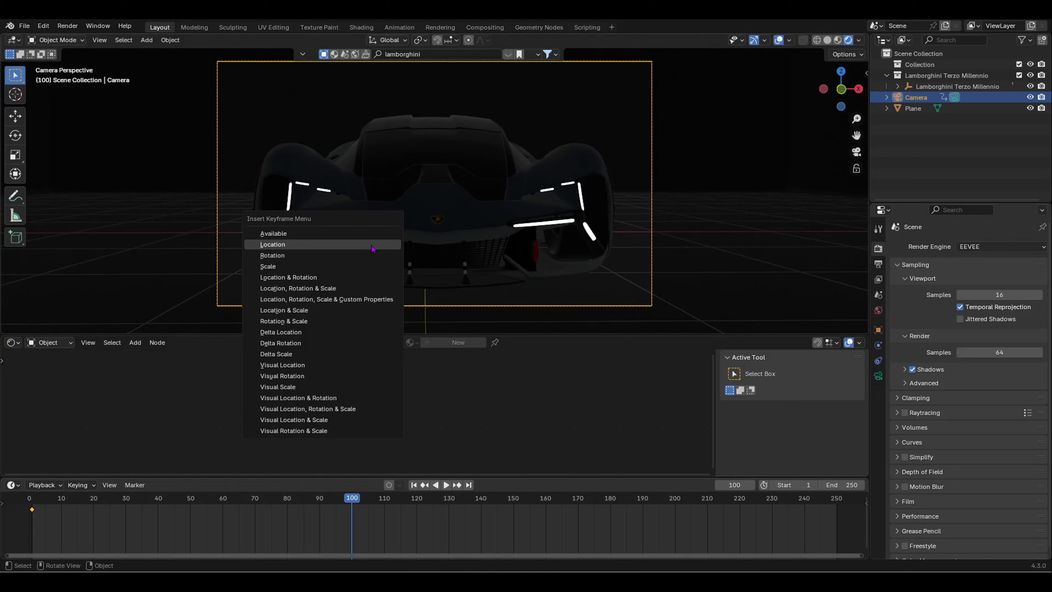
left_click(372, 245)
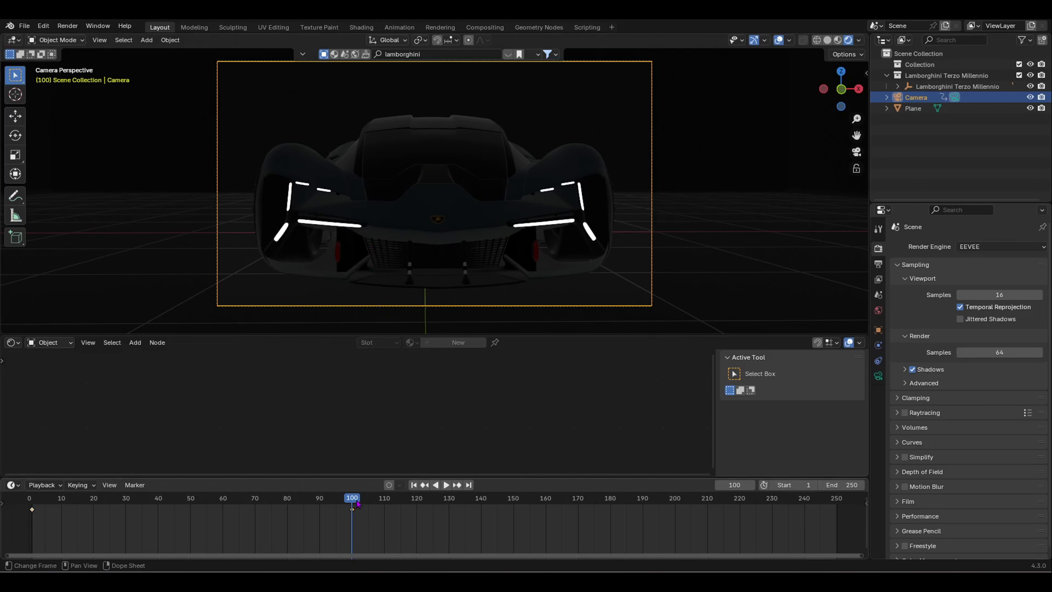
Step: Play the camera dolly-in from an early frame to check it
left_click_drag(352, 498, 96, 503)
key("space")
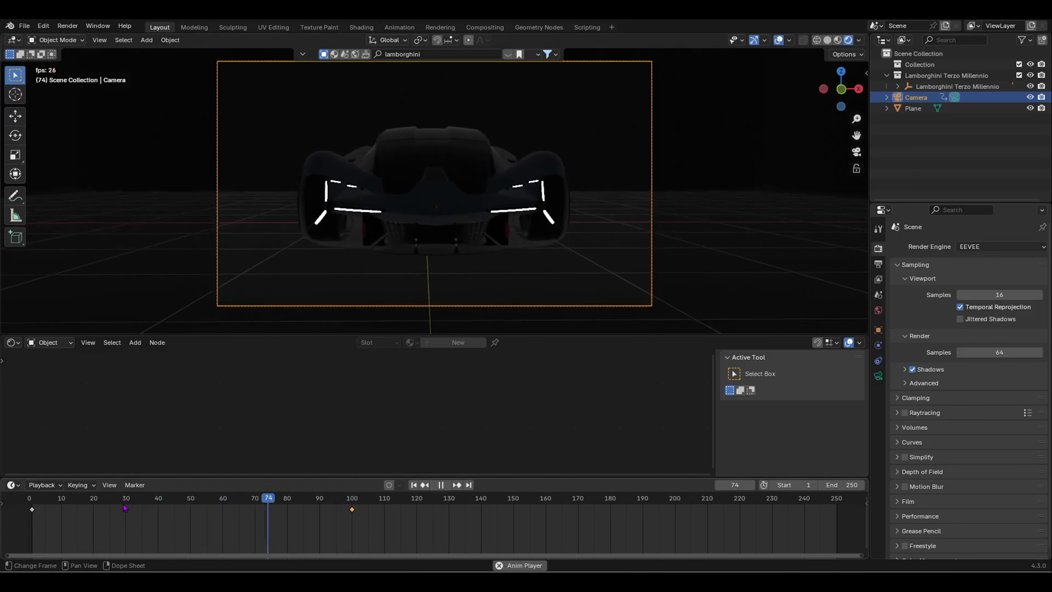
key("space")
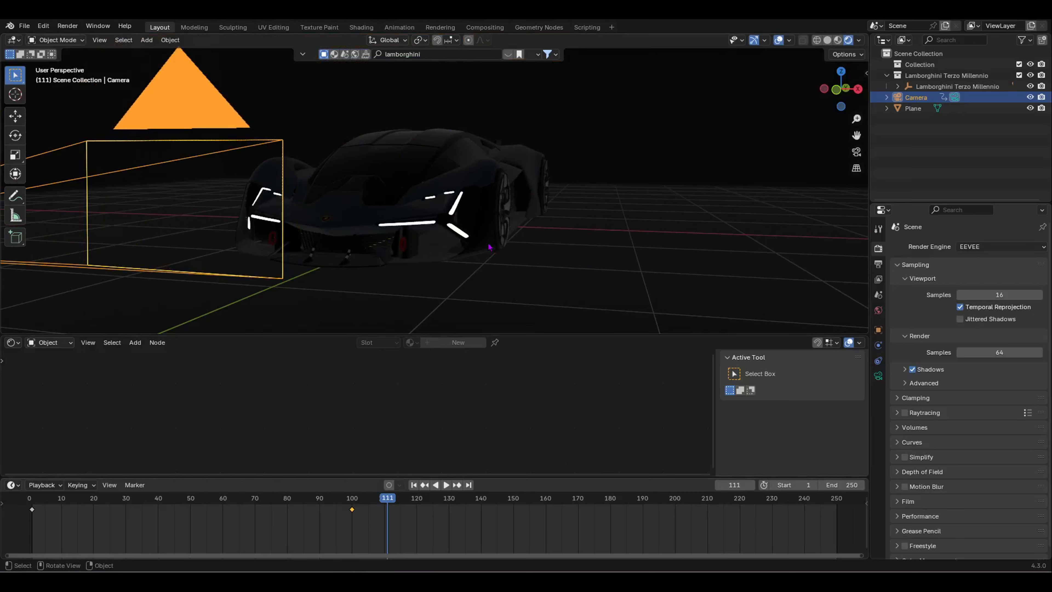
Step: From a view of the car's side, add Camera.001 and place it up and right of the car
scroll(351, 246, "up", 3)
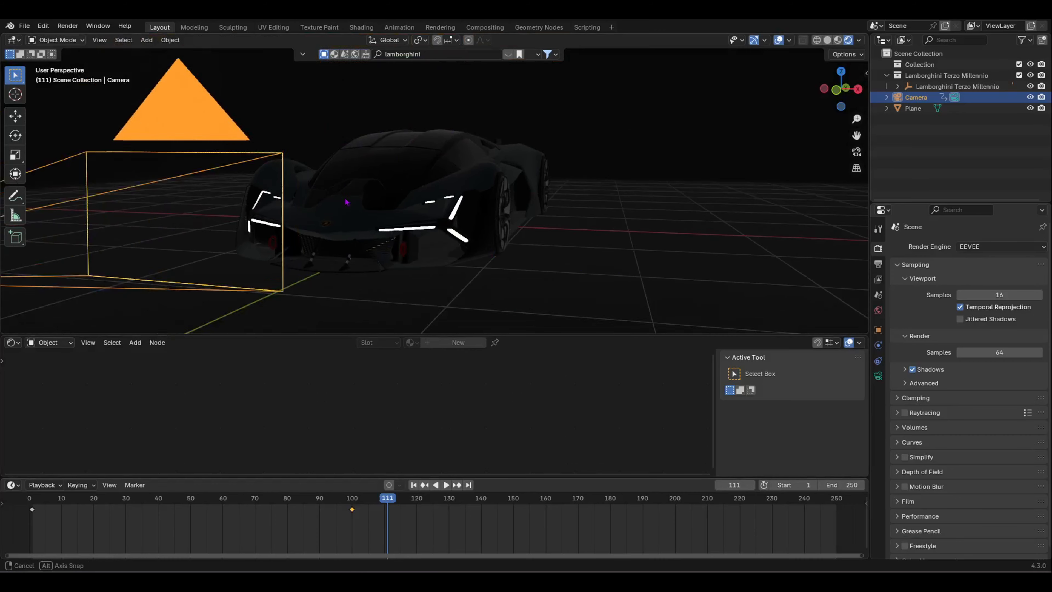
middle_click_drag(352, 246, 270, 237)
scroll(270, 237, "up", 5)
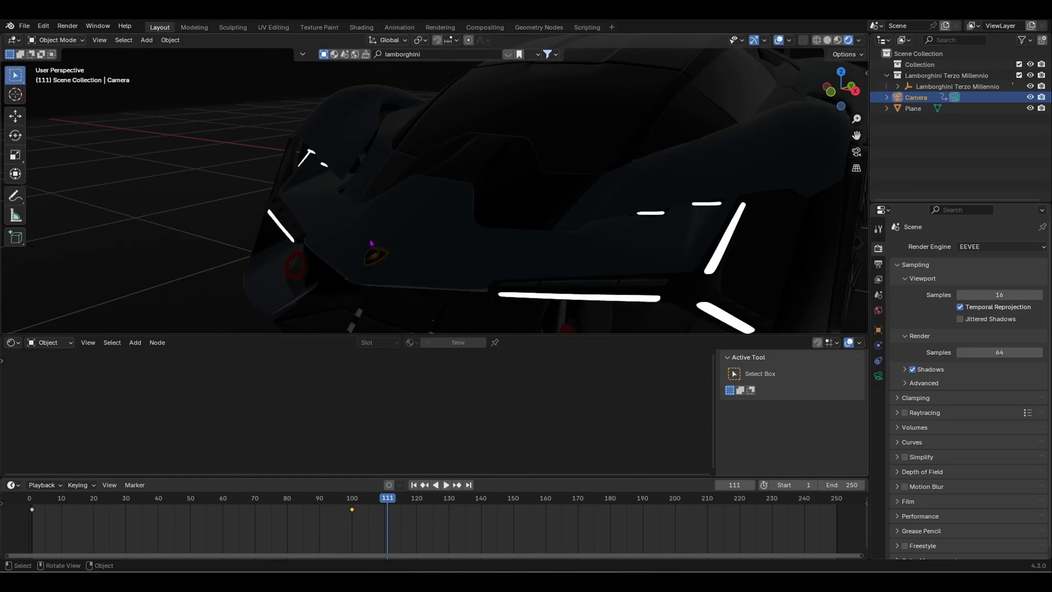
scroll(399, 264, "down", 6)
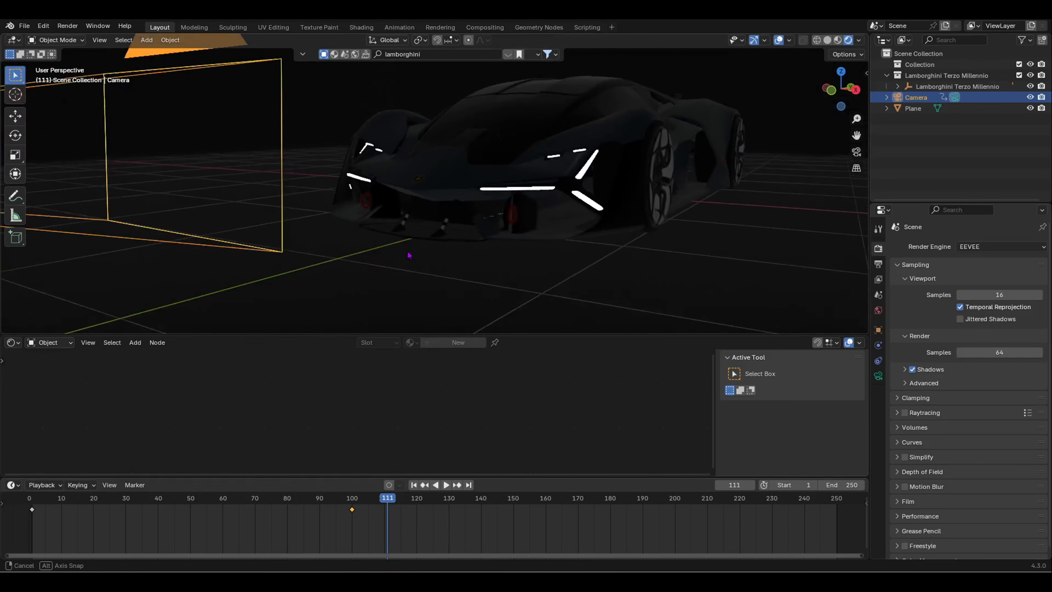
middle_click_drag(408, 254, 488, 133)
scroll(348, 263, "down", 3)
key("shift+a")
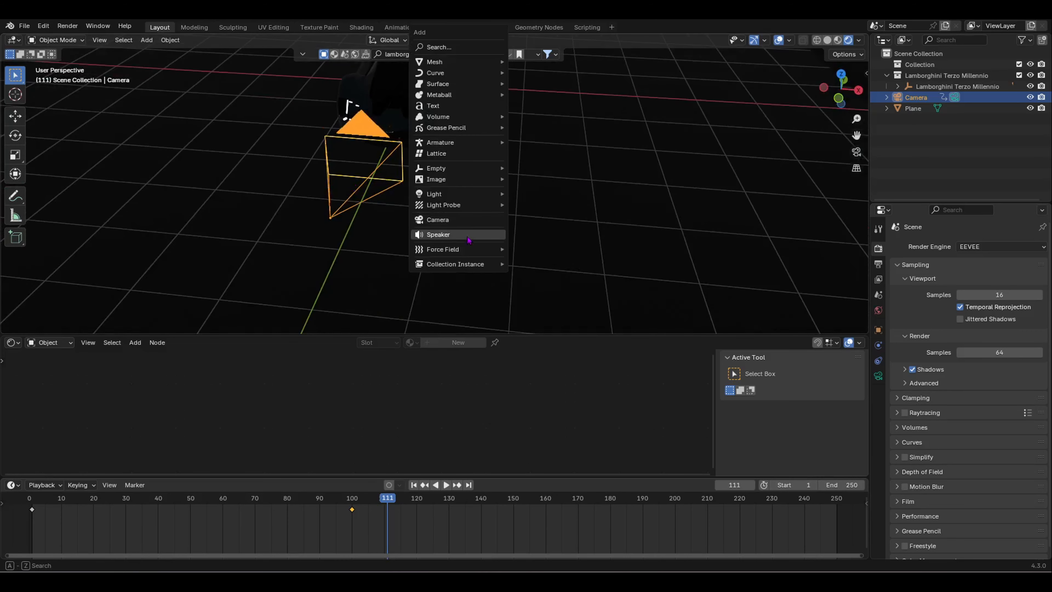
left_click(475, 226)
middle_click_drag(474, 228, 600, 159)
key("g")
left_click(538, 144)
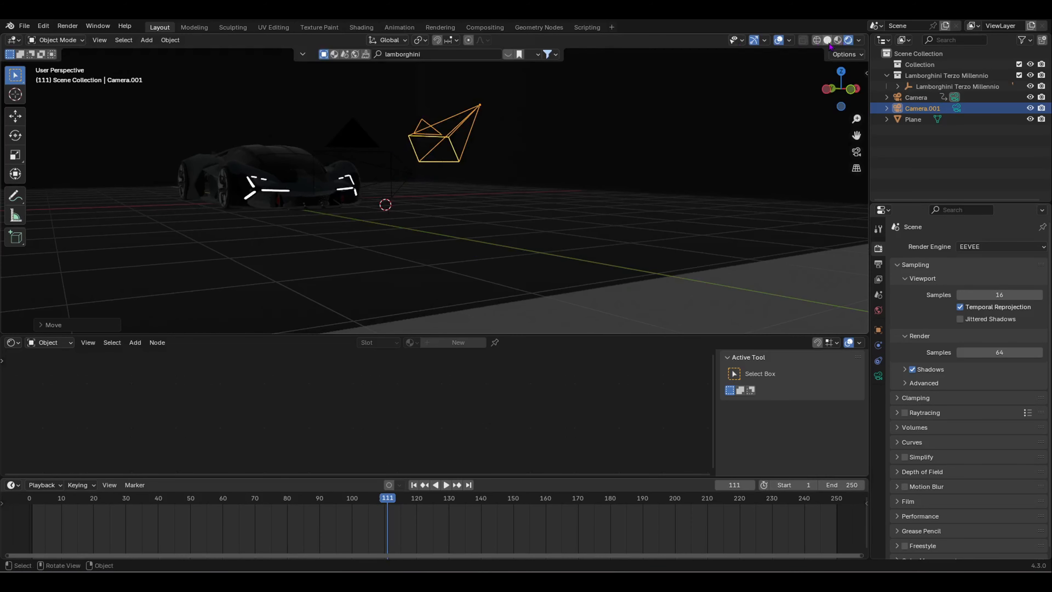
Step: Switch to Material Preview shading and move Camera.001 farther back to the car's right
left_click(837, 40)
middle_click_drag(446, 254, 490, 261)
key("g")
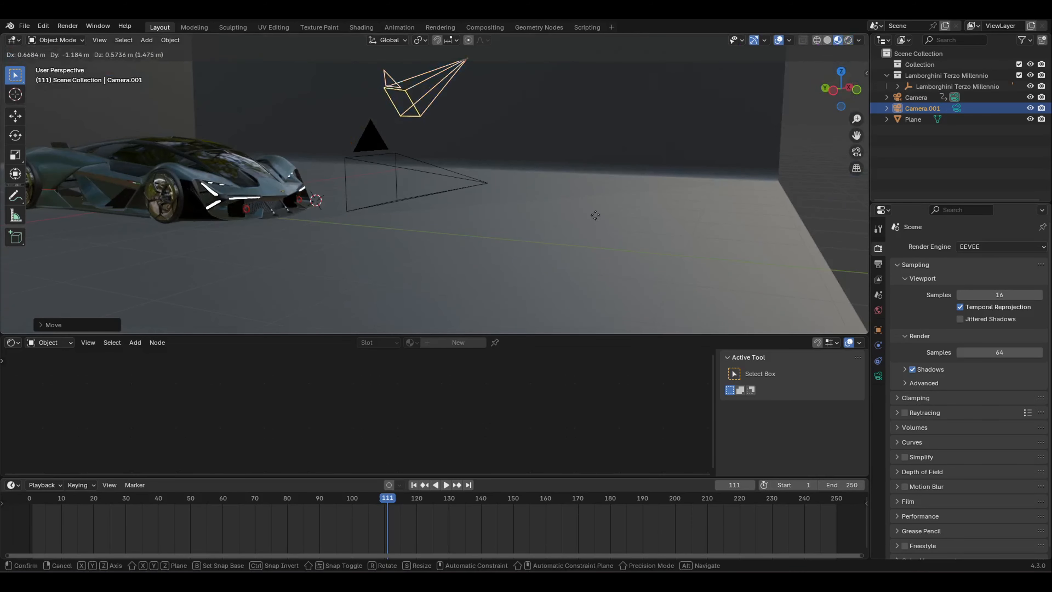
left_click(595, 215)
scroll(595, 215, "down", 4)
middle_click_drag(580, 216, 416, 221)
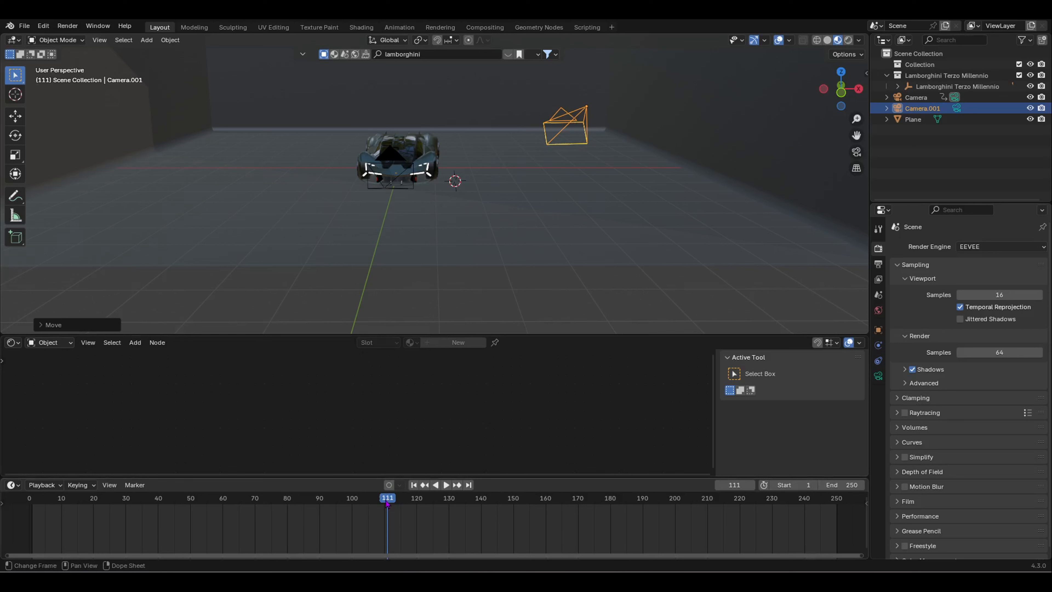
Step: Scrub frames 66 to 91 to preview the camera move, then select the original Camera
left_click_drag(386, 502, 248, 522)
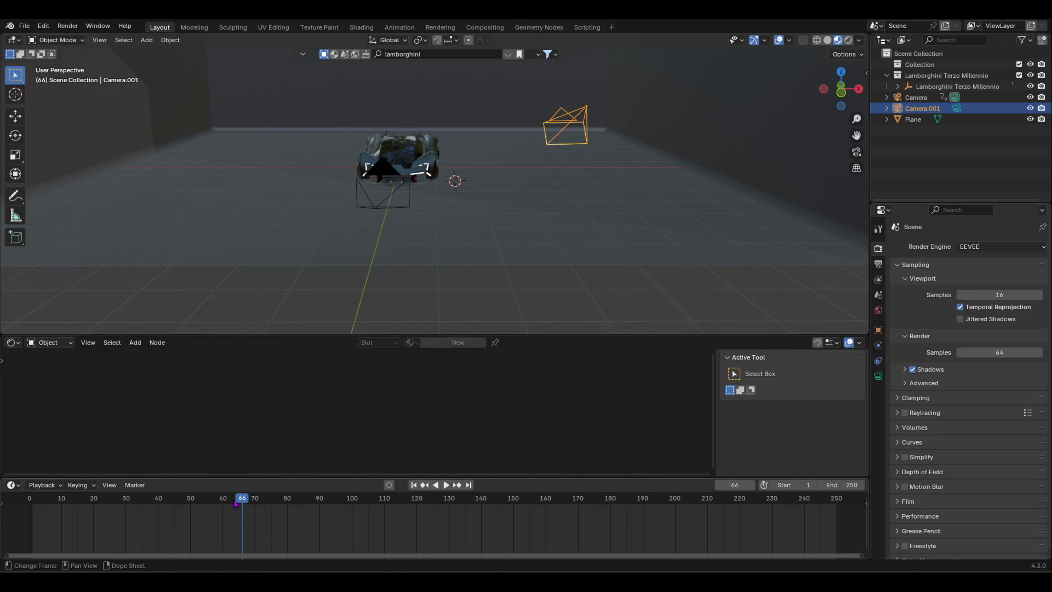
left_click_drag(262, 502, 353, 502)
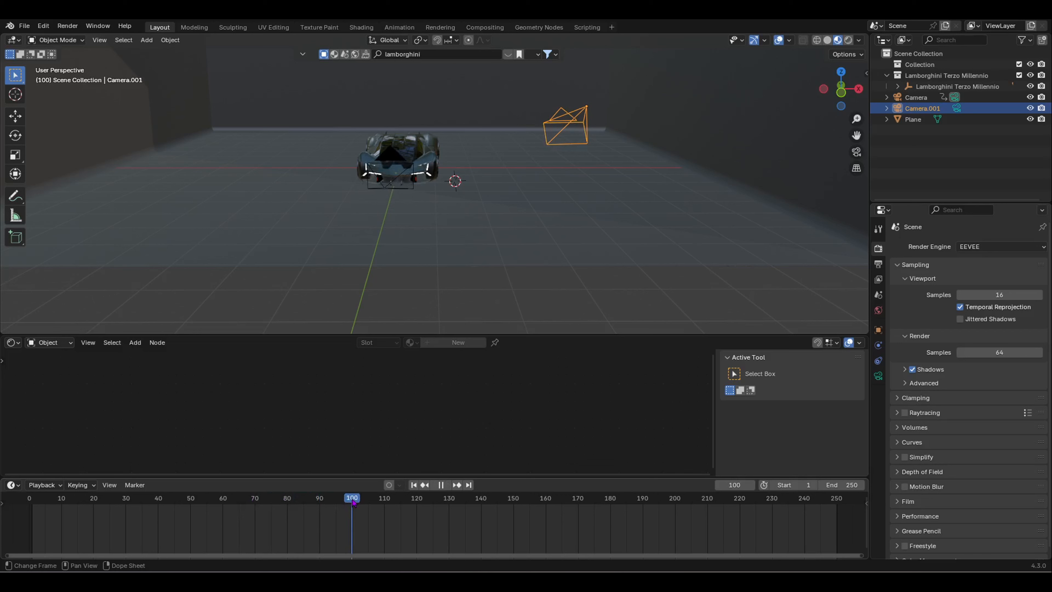
left_click(394, 153)
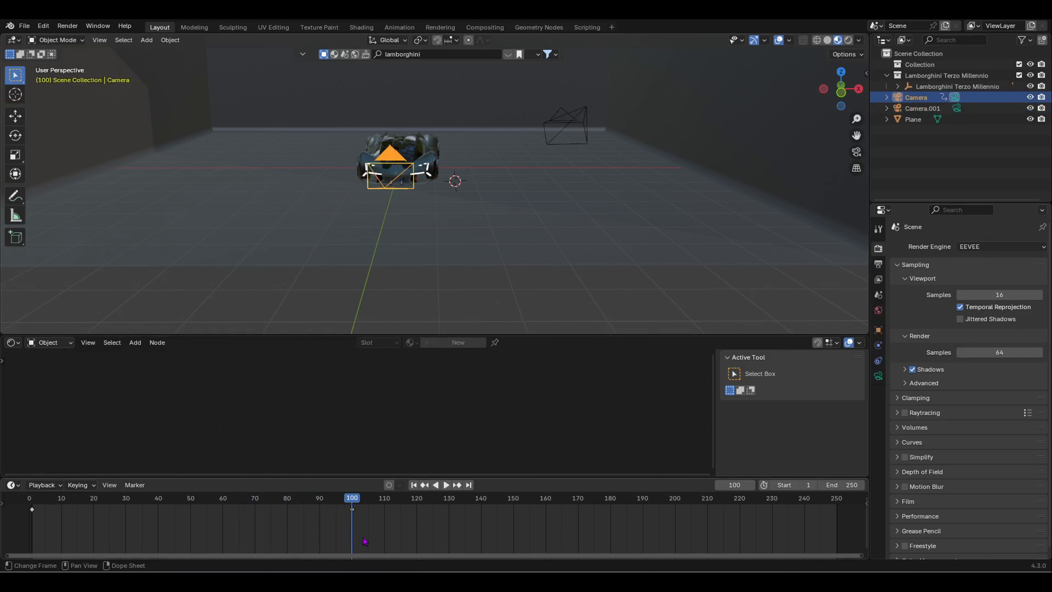
Step: Add a frame 100 marker bound to Camera and bind Camera.001 to the frame 101 marker
key("m")
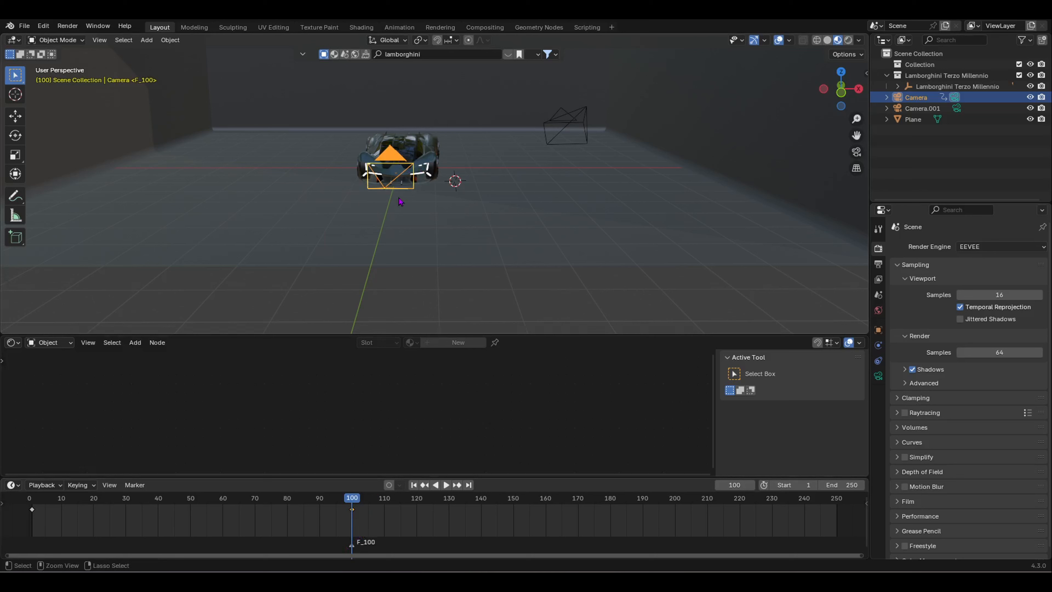
key("b")
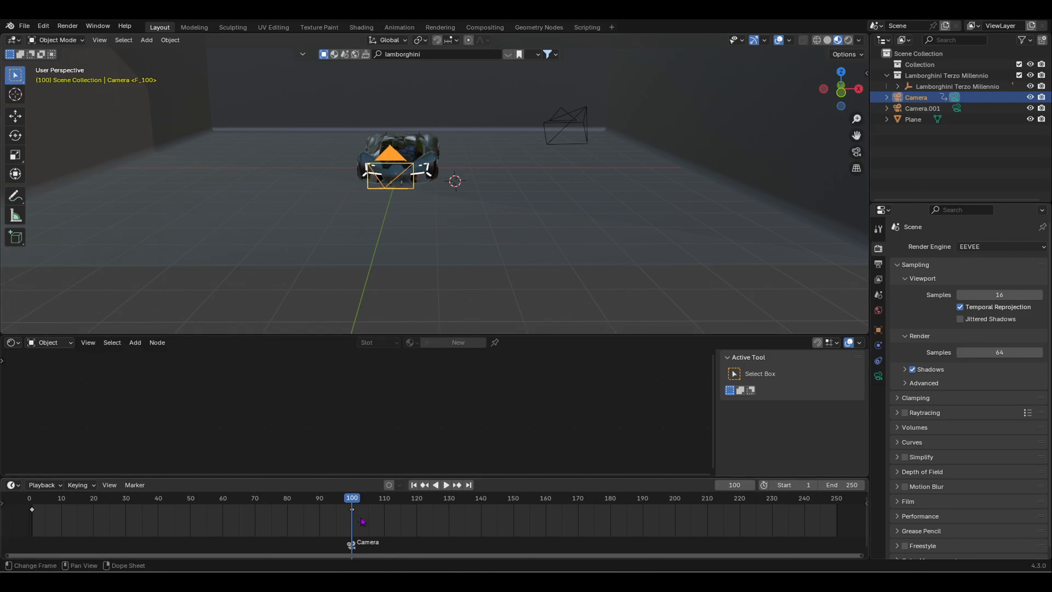
left_click_drag(318, 507, 354, 514)
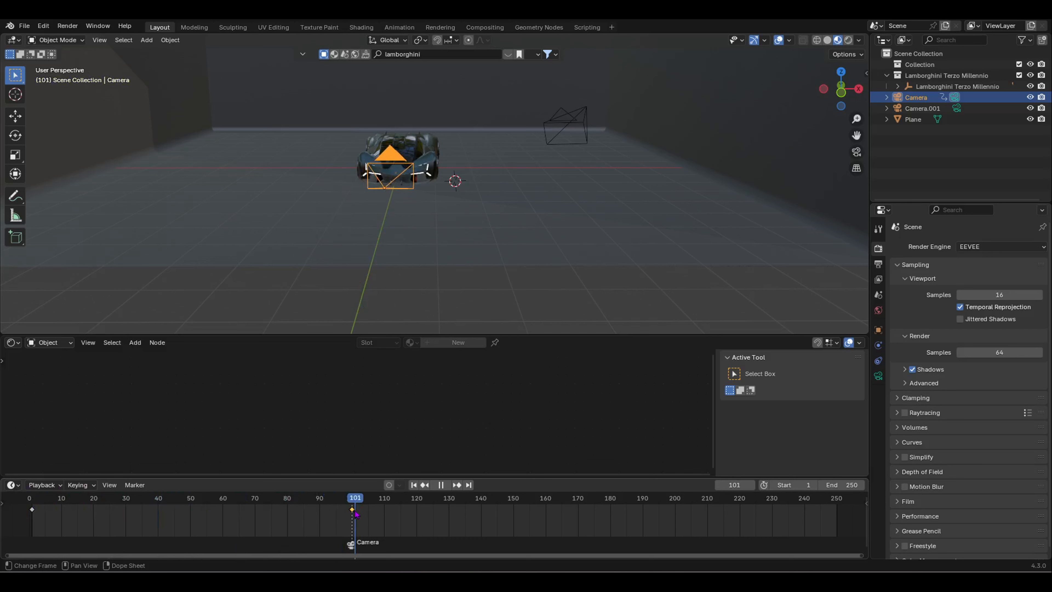
left_click(579, 128)
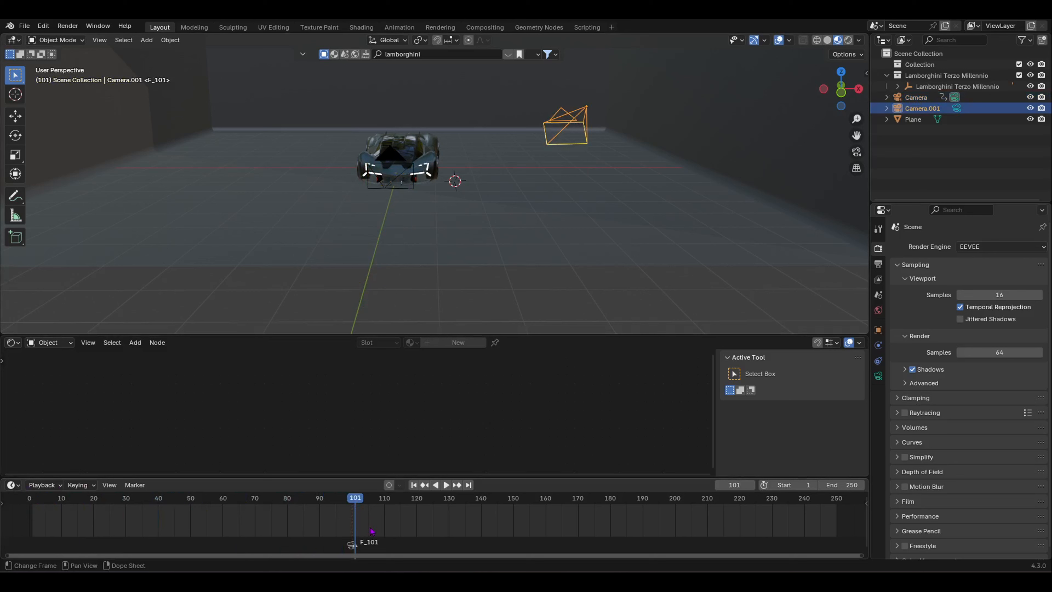
key("ctrl+b")
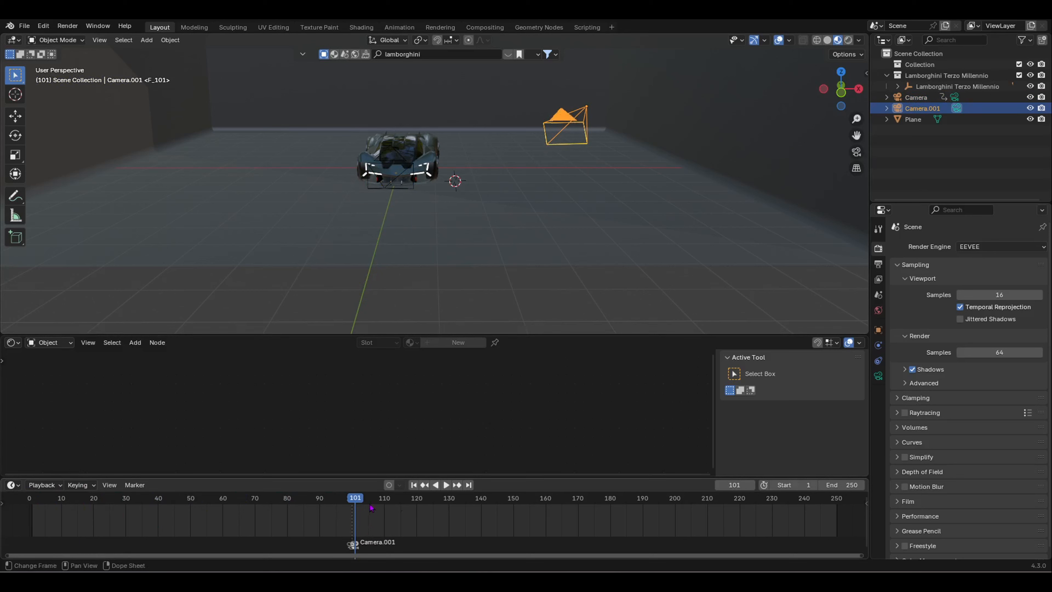
left_click_drag(360, 511, 153, 511)
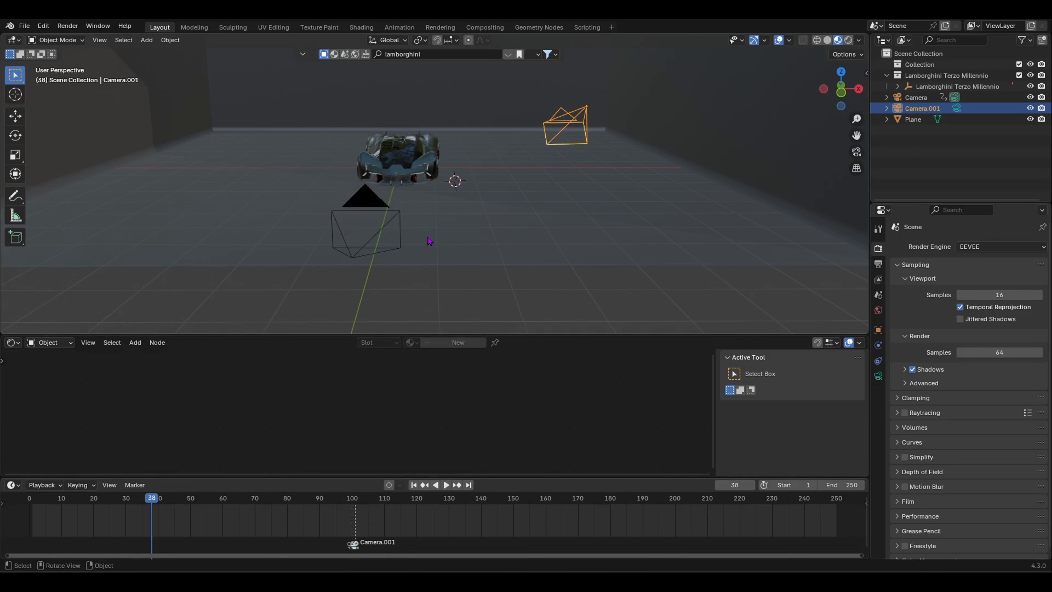
Step: Look through the active camera and play the animation
scroll(430, 241, "up", 3)
key("KP_0")
key("space")
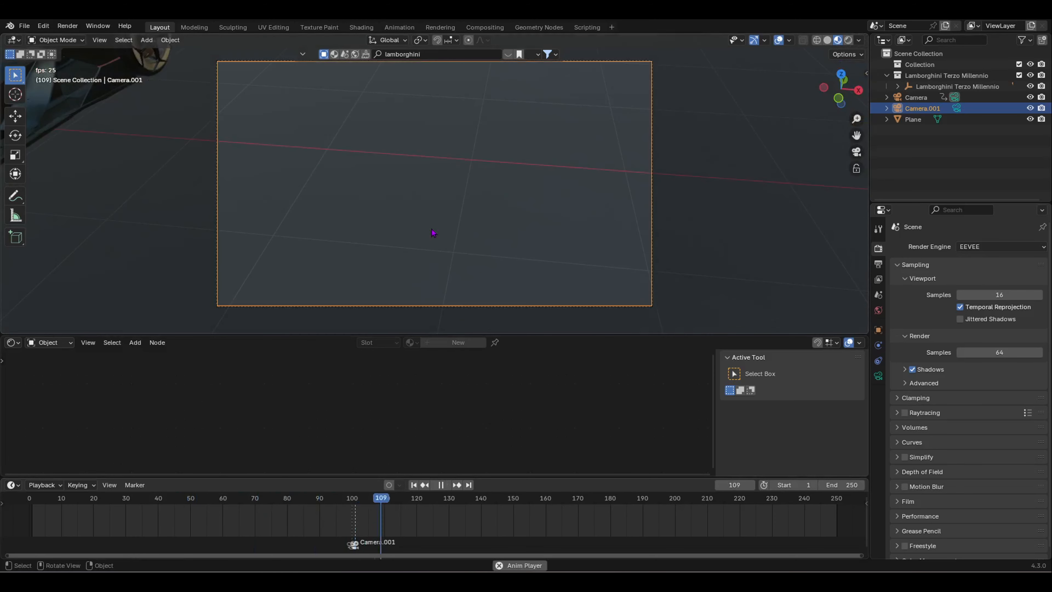
key("space")
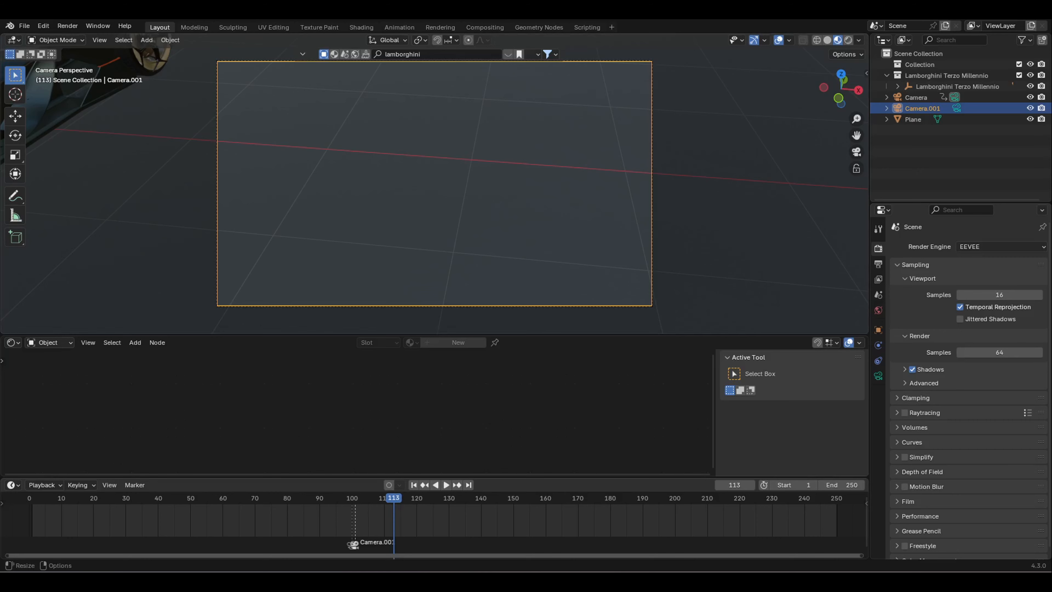
scroll(663, 286, "down", 4)
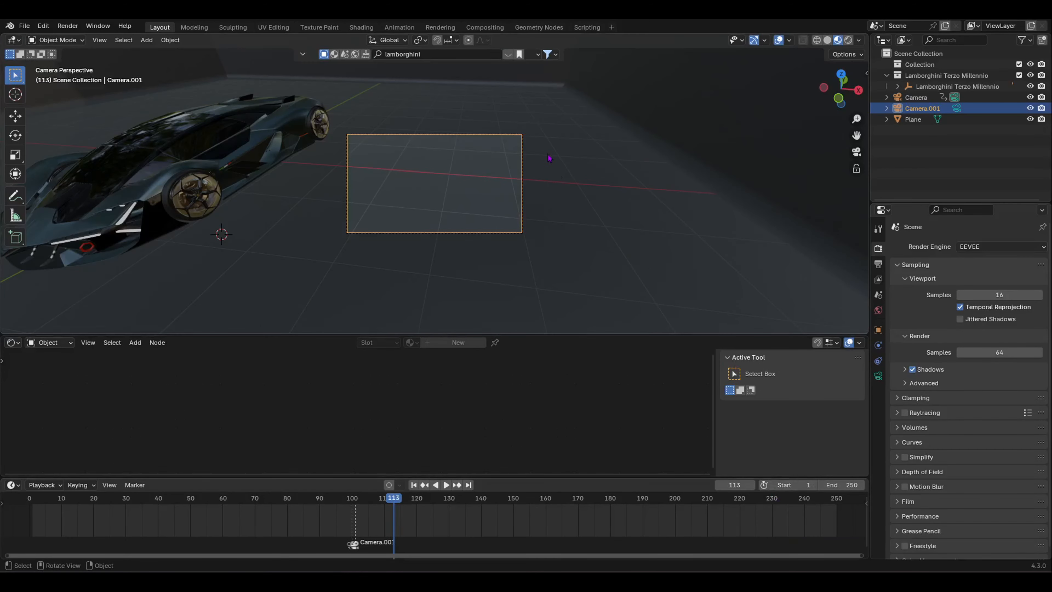
Step: Walk-fly Camera.001 around to the car's front and in toward the hood badge
key("shift+grave")
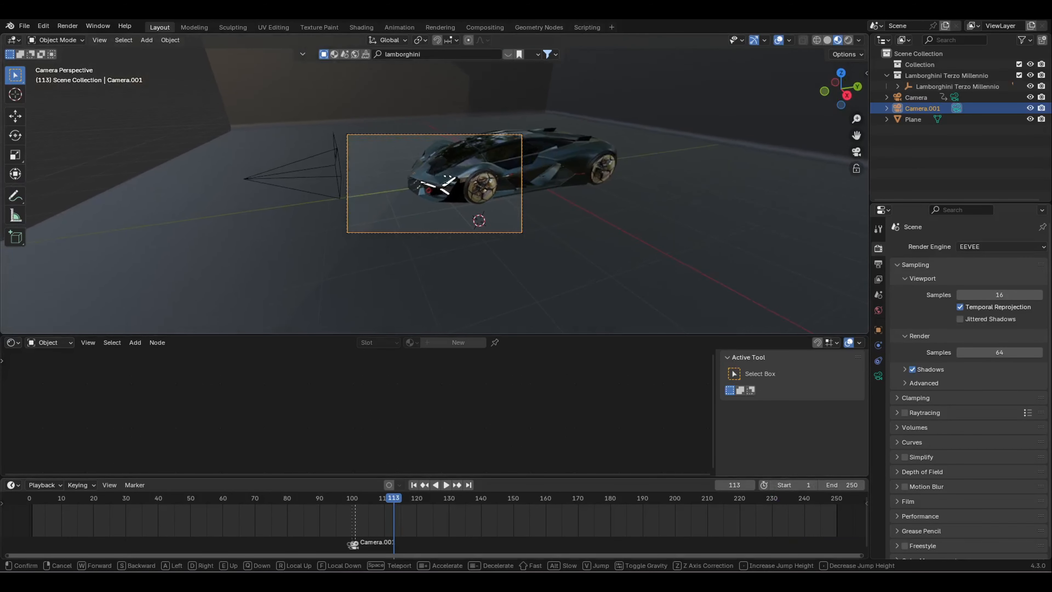
key("w")
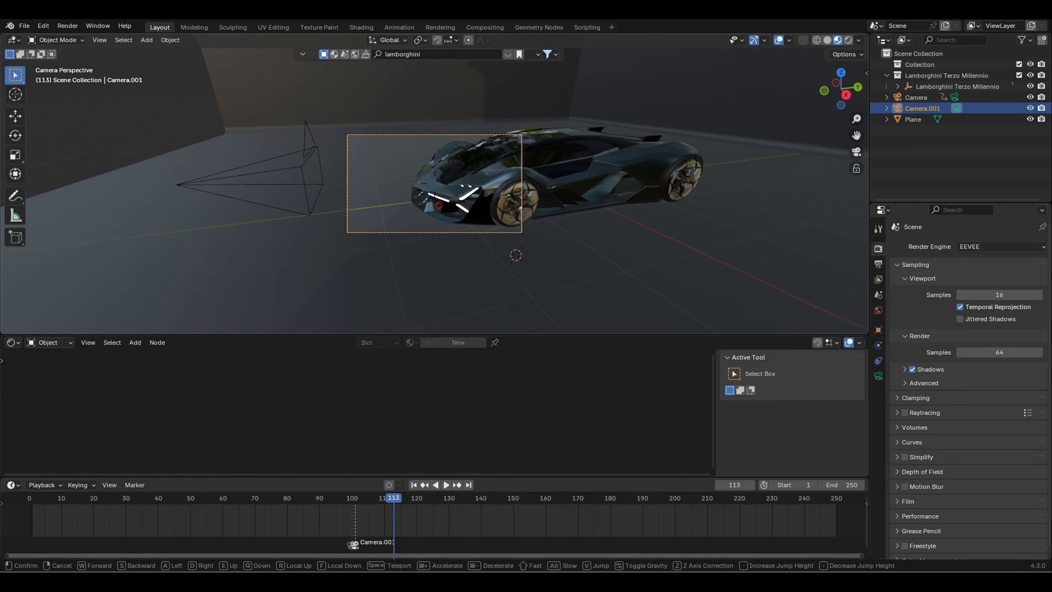
key("w")
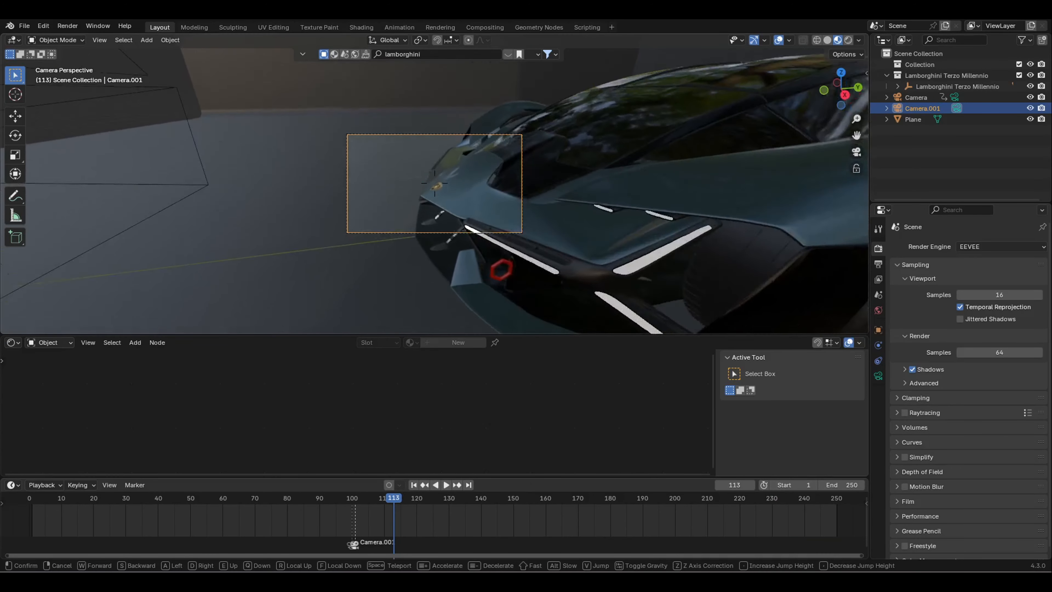
key("a")
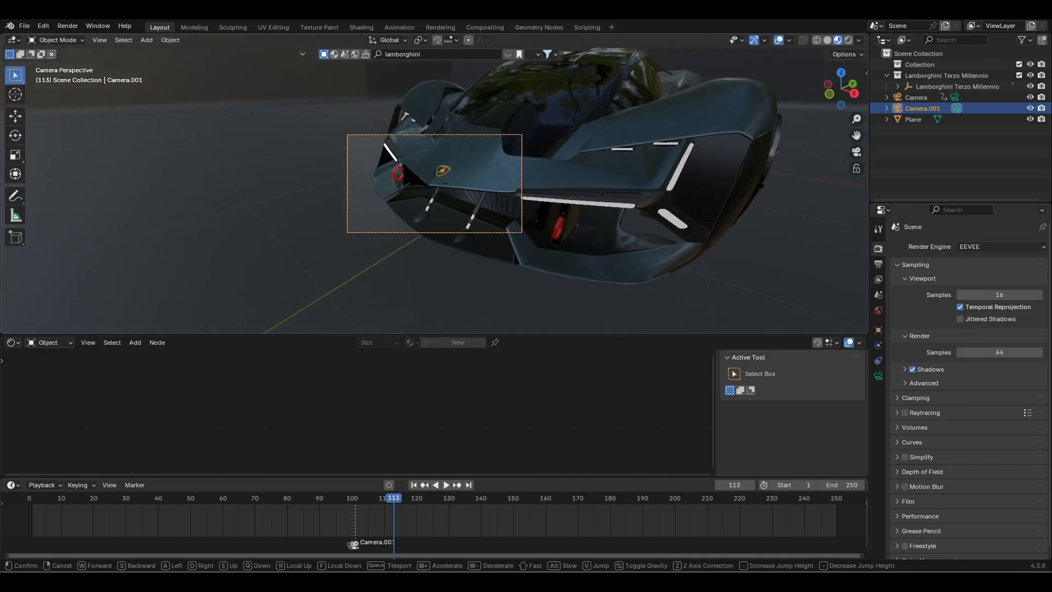
key("w")
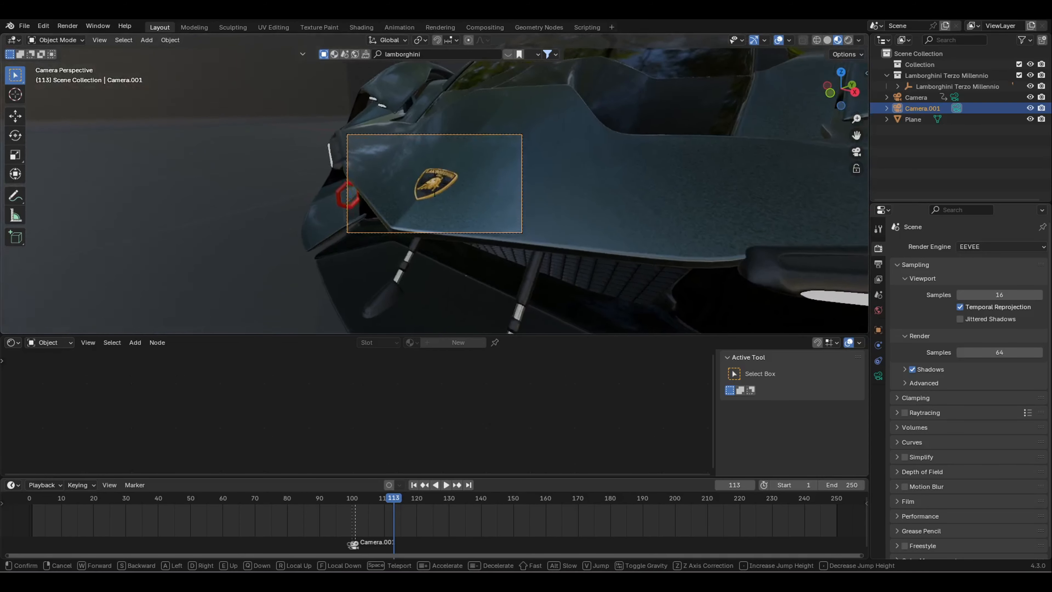
key("w")
key("s")
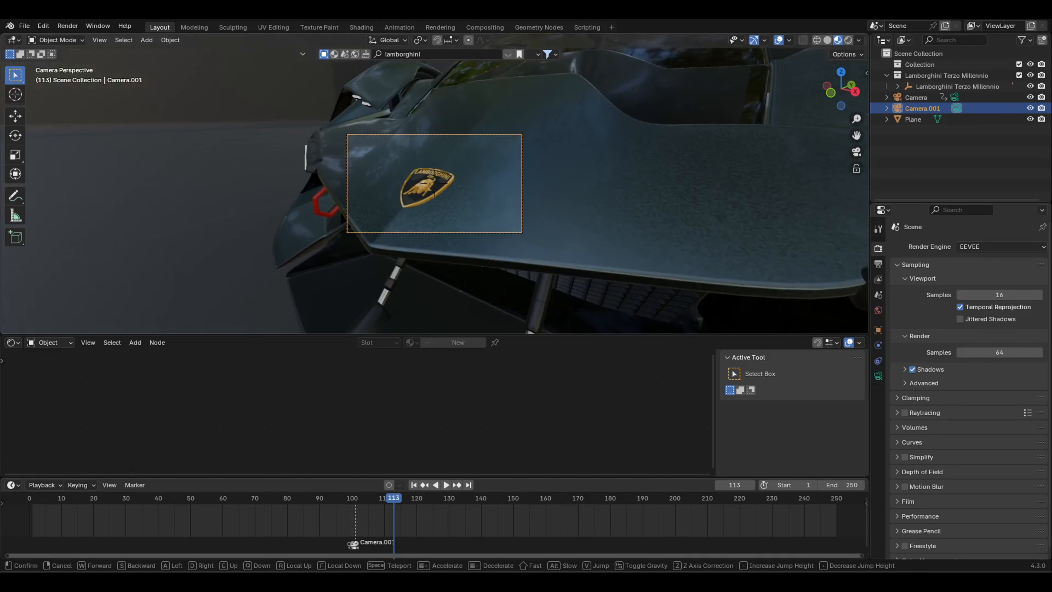
key("d")
key("a")
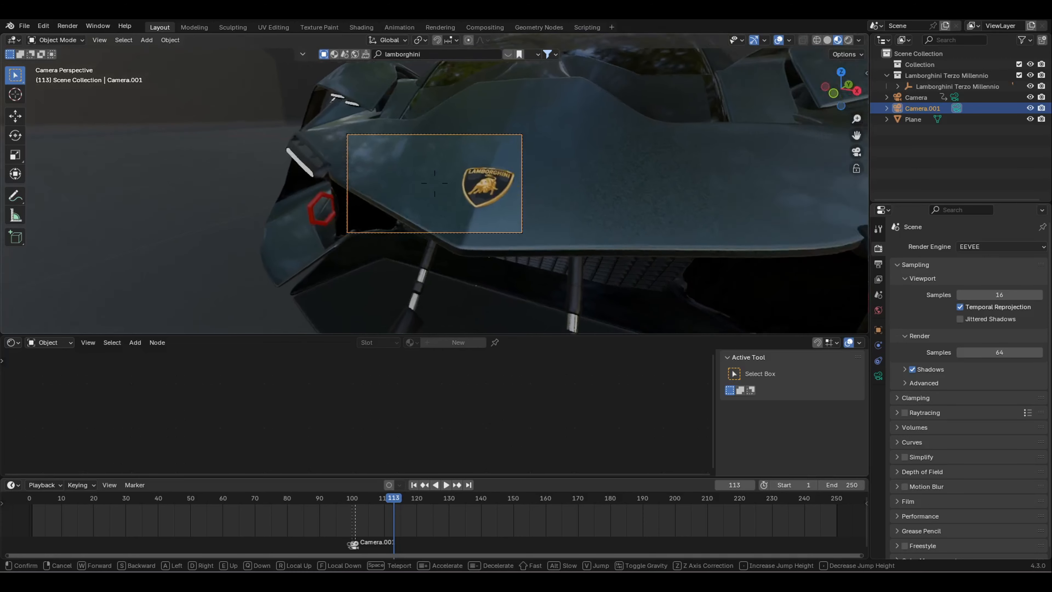
key("w")
key("s")
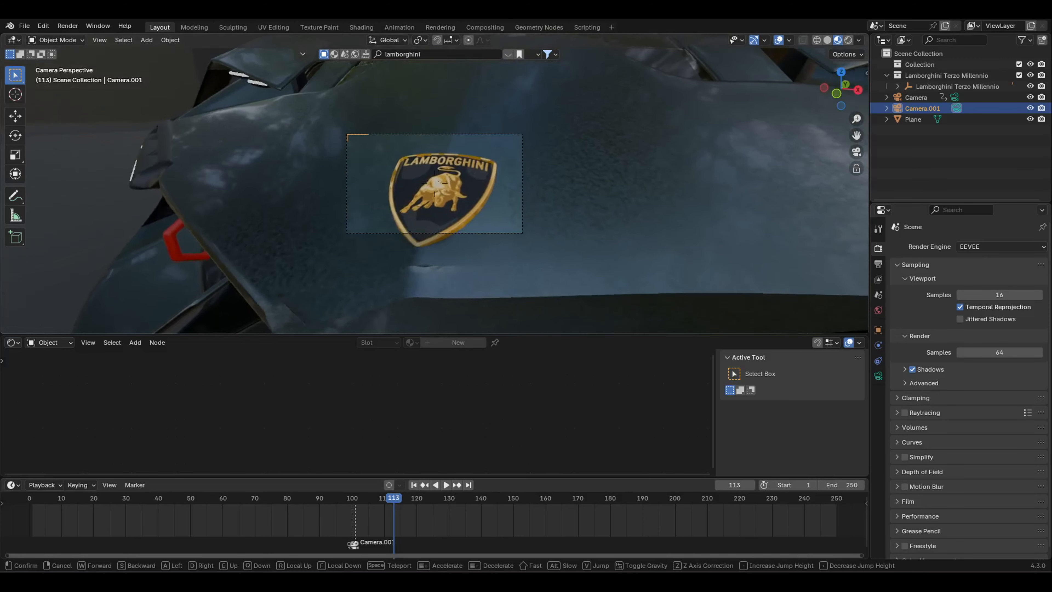
left_click(549, 179)
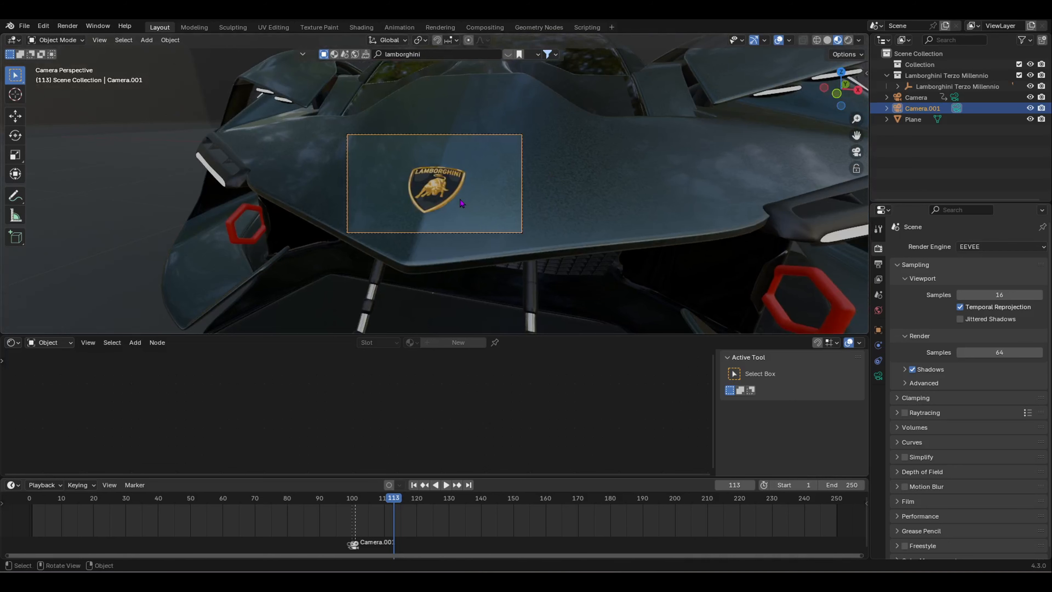
Step: Refine Camera.001's height, angle and distance for the final Lamborghini badge close-up
key("shift+grave")
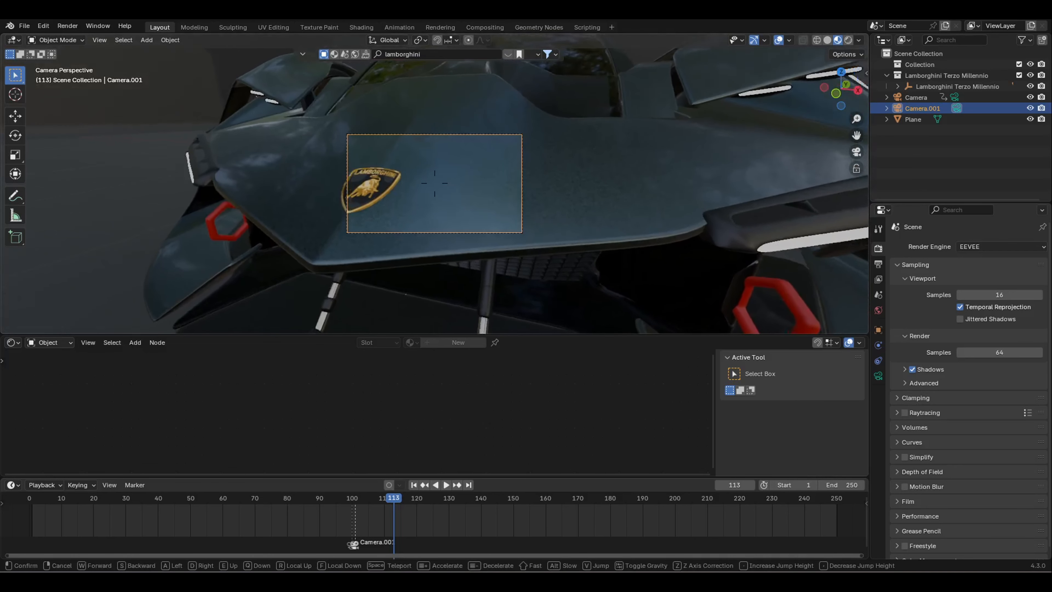
key("d")
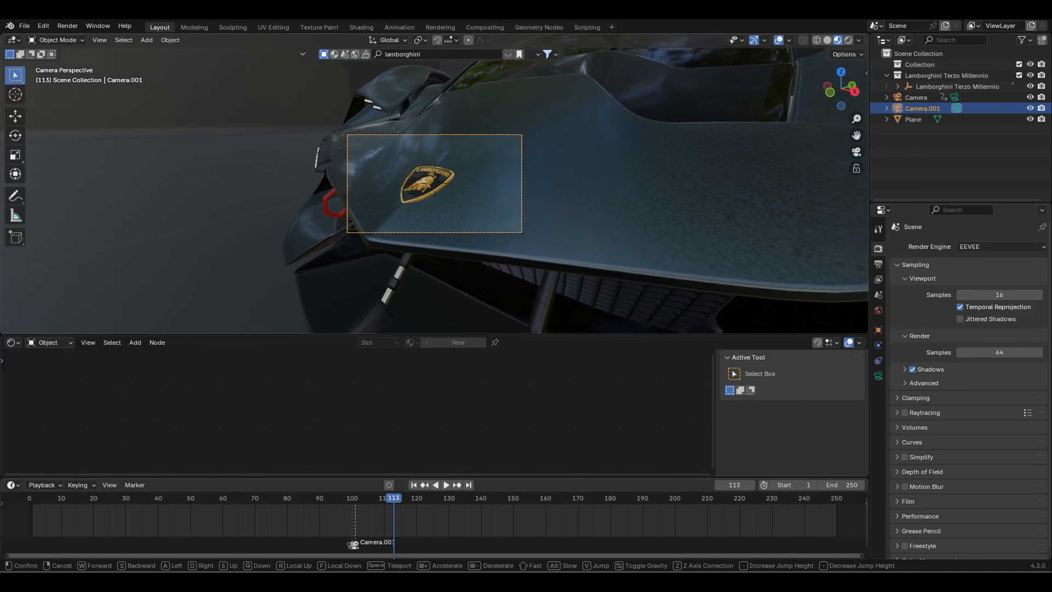
key("a")
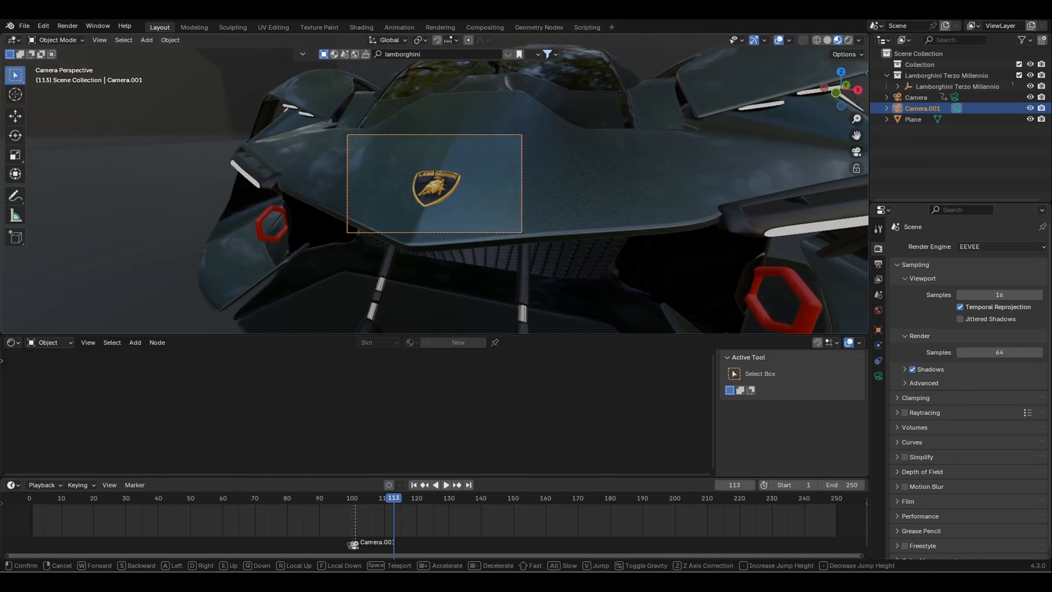
key("d")
key("e")
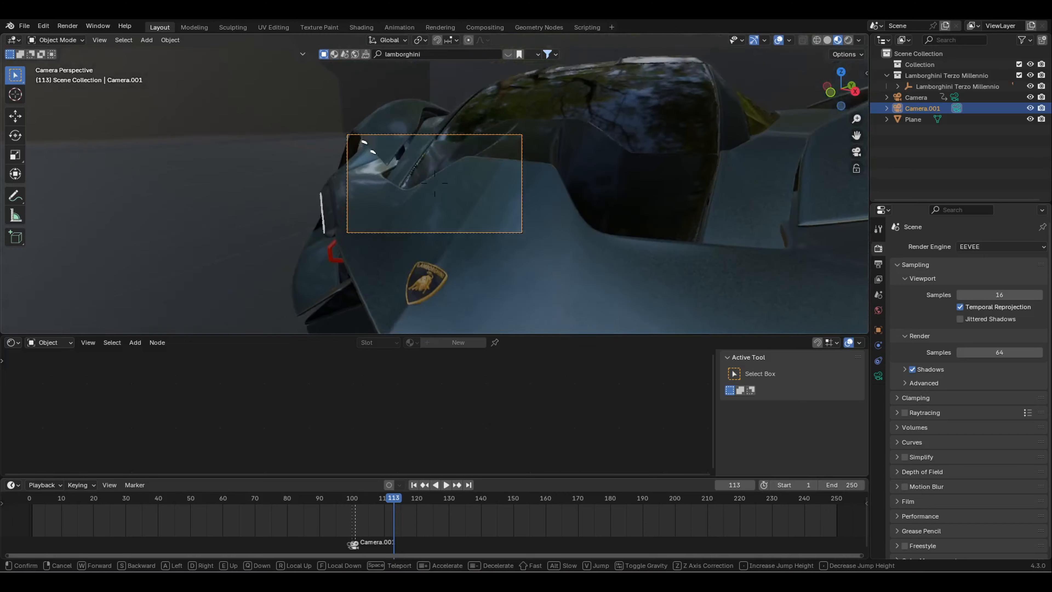
key("w")
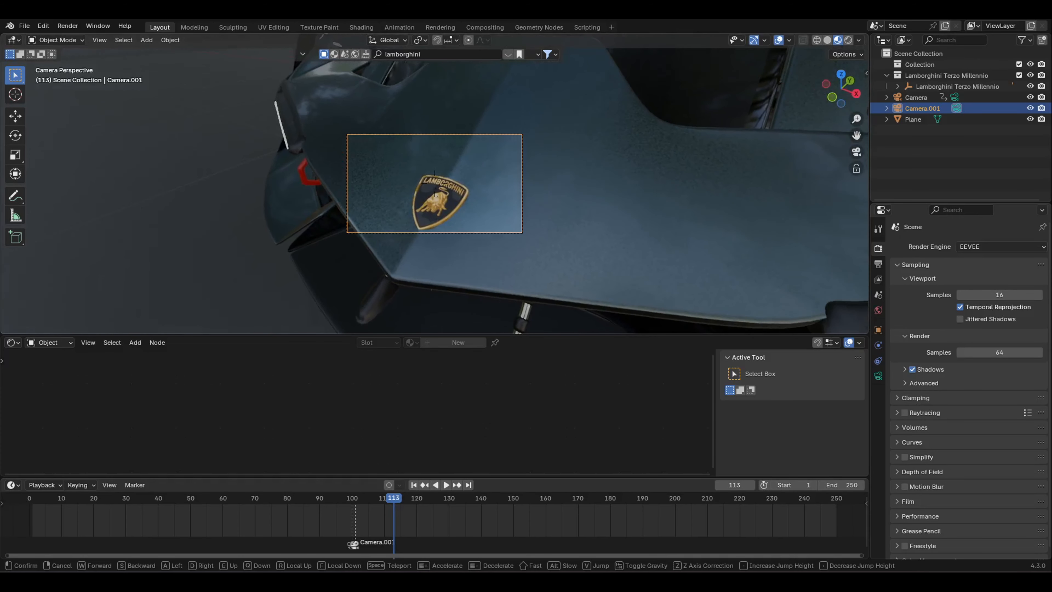
key("q")
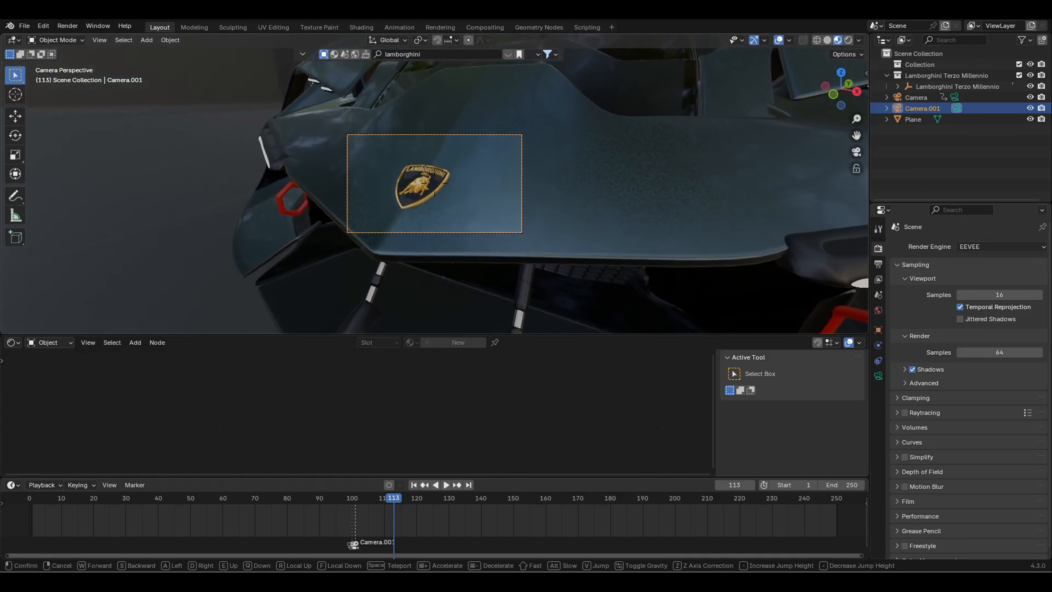
key("w")
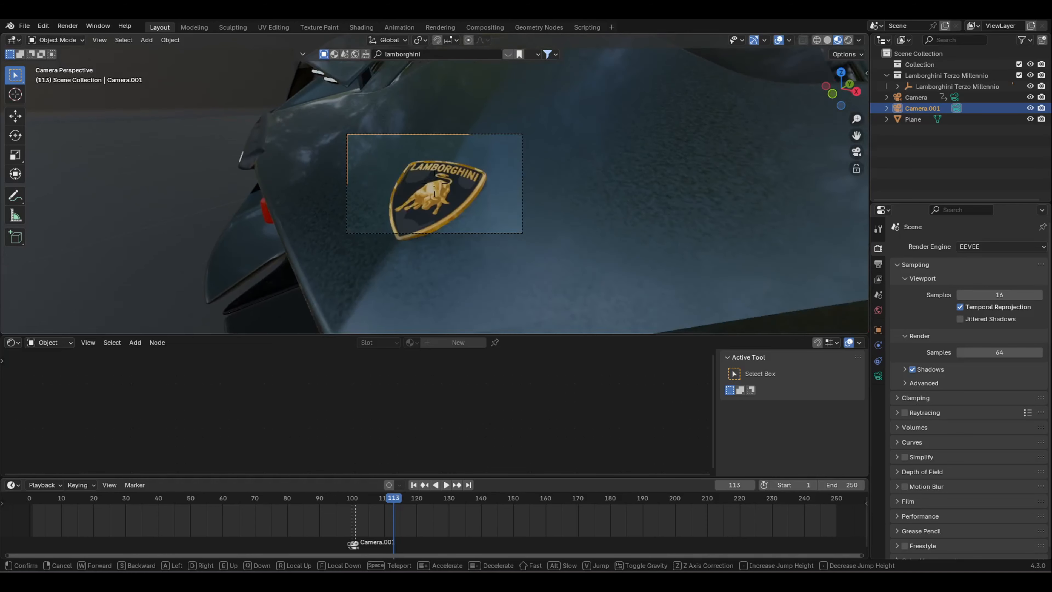
key("s")
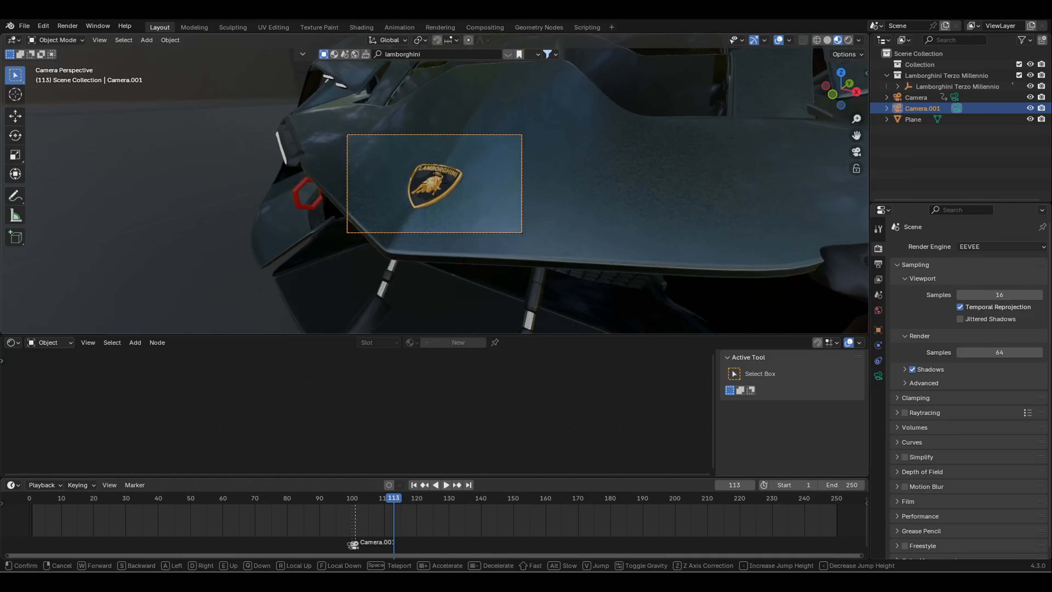
key("w")
key("s")
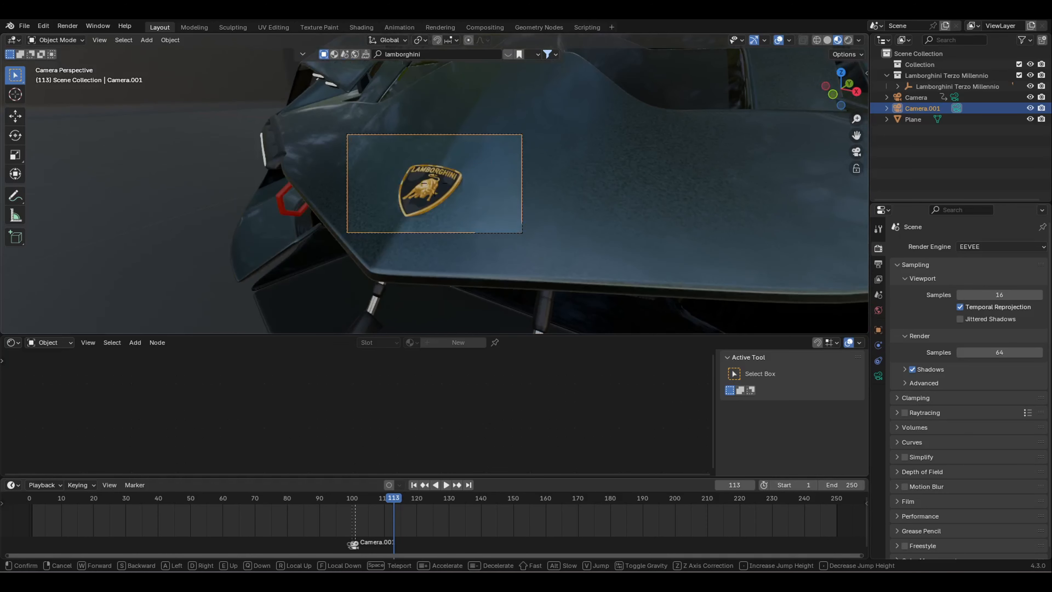
left_click(458, 206)
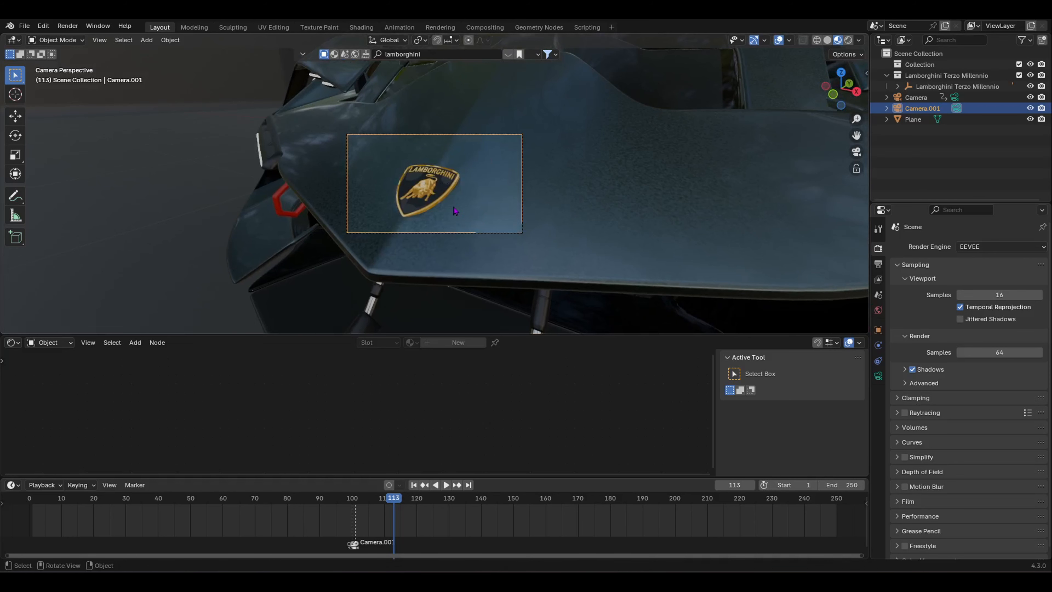
scroll(439, 217, "up", 4)
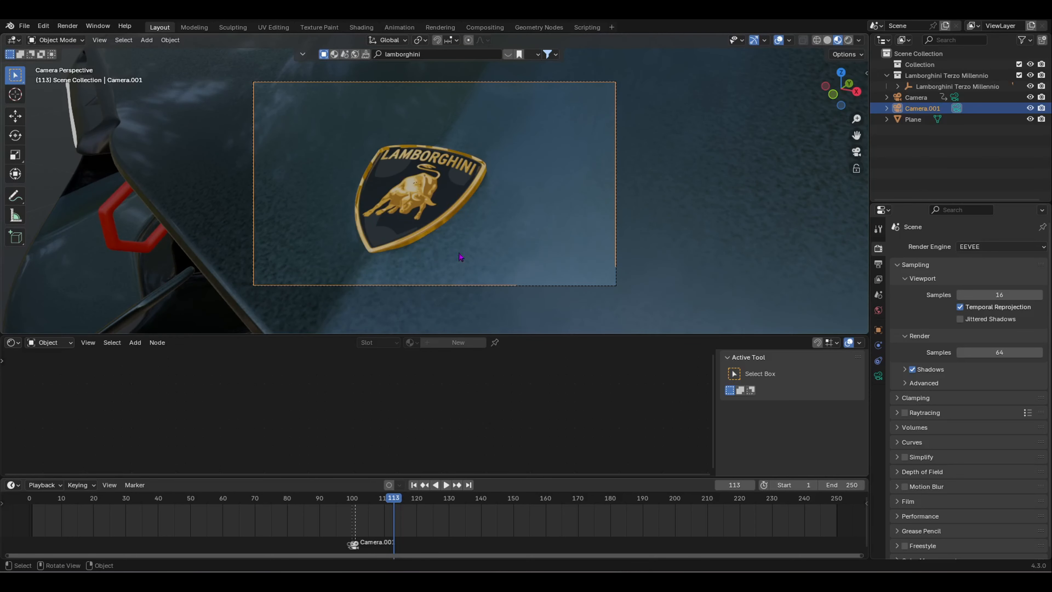
Step: Set Camera.001's focal length to 65 mm and scale the camera object down to about 0.22
left_click(878, 378)
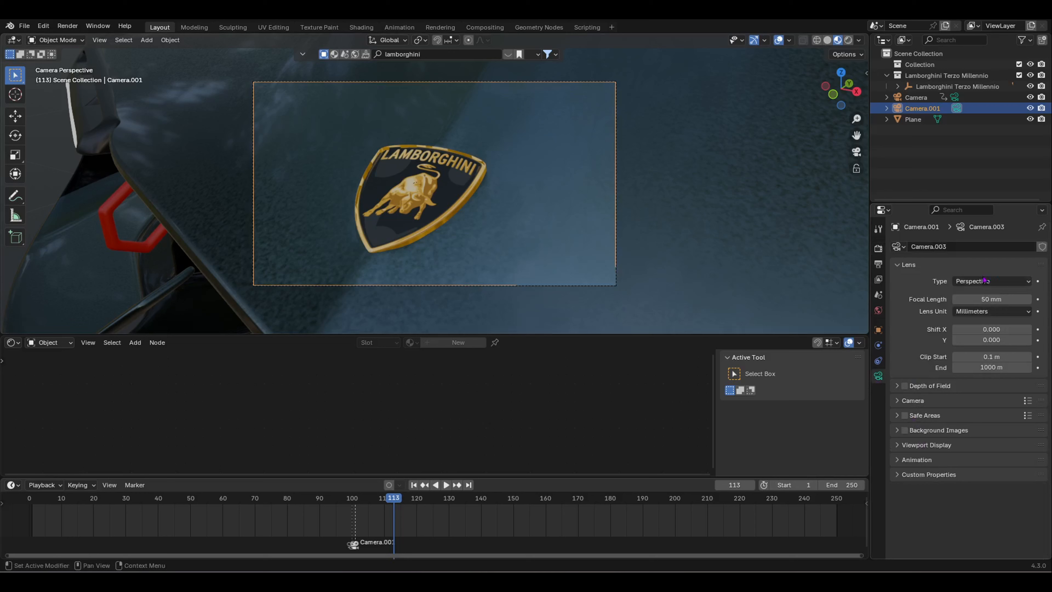
left_click_drag(992, 299, 1023, 298)
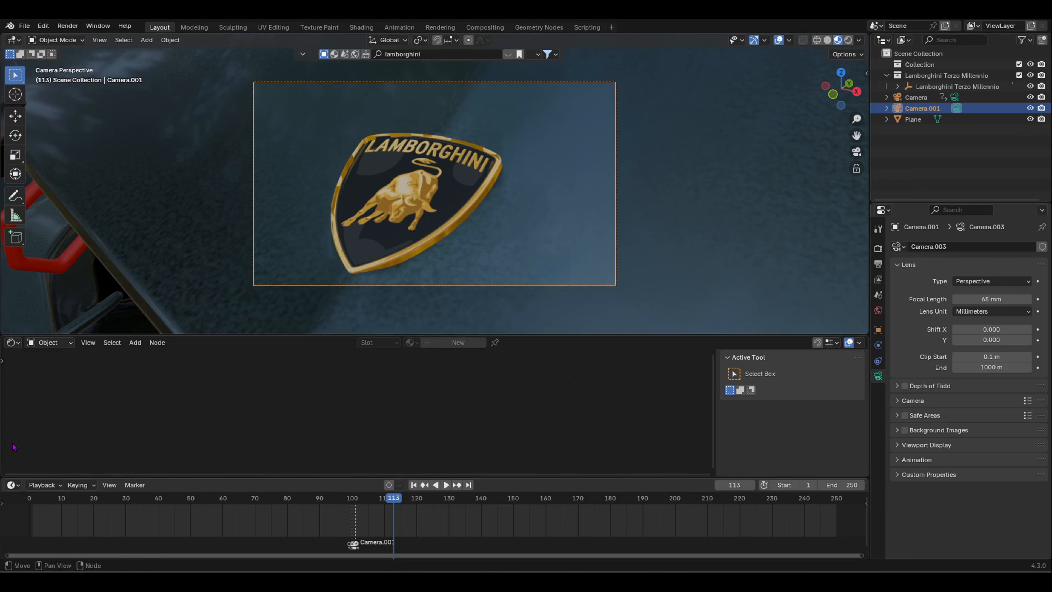
scroll(336, 189, "down", 5)
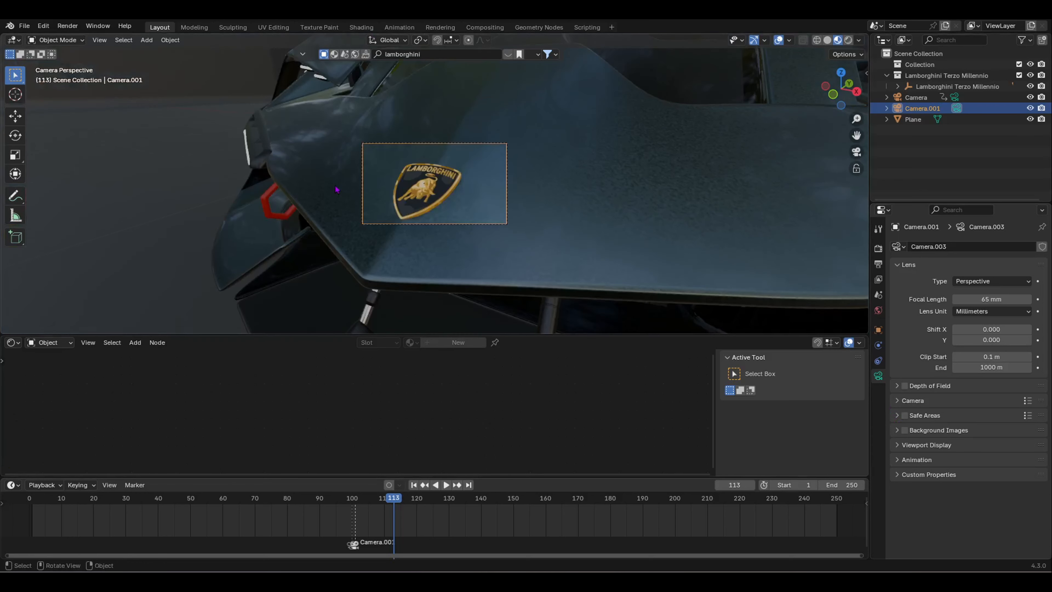
middle_click_drag(336, 194, 451, 224)
key("s")
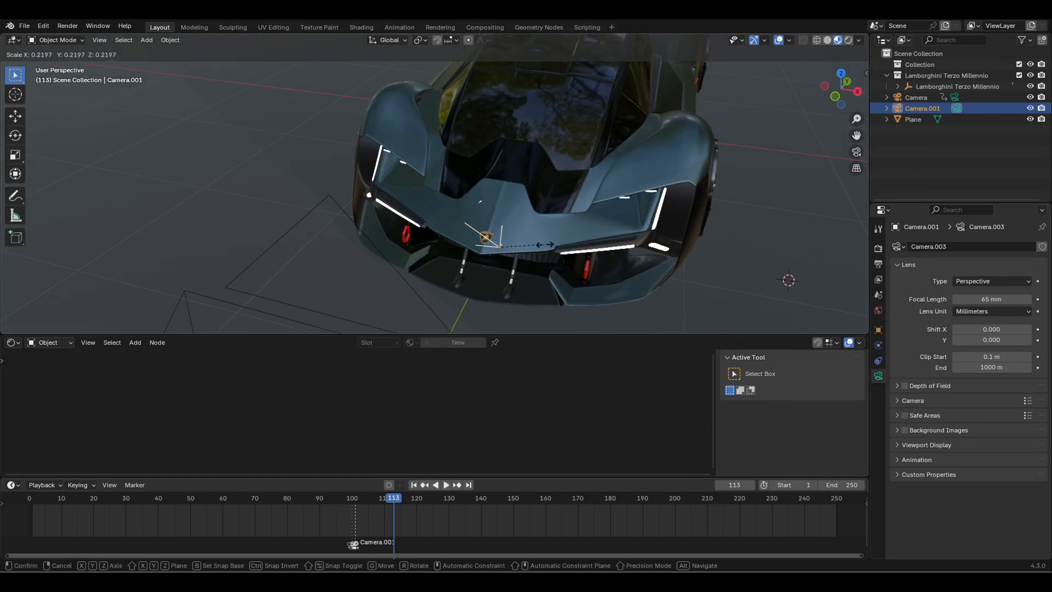
left_click(512, 249)
Step: Check the shot through the camera, then orbit the free view around the car
key("KP_0")
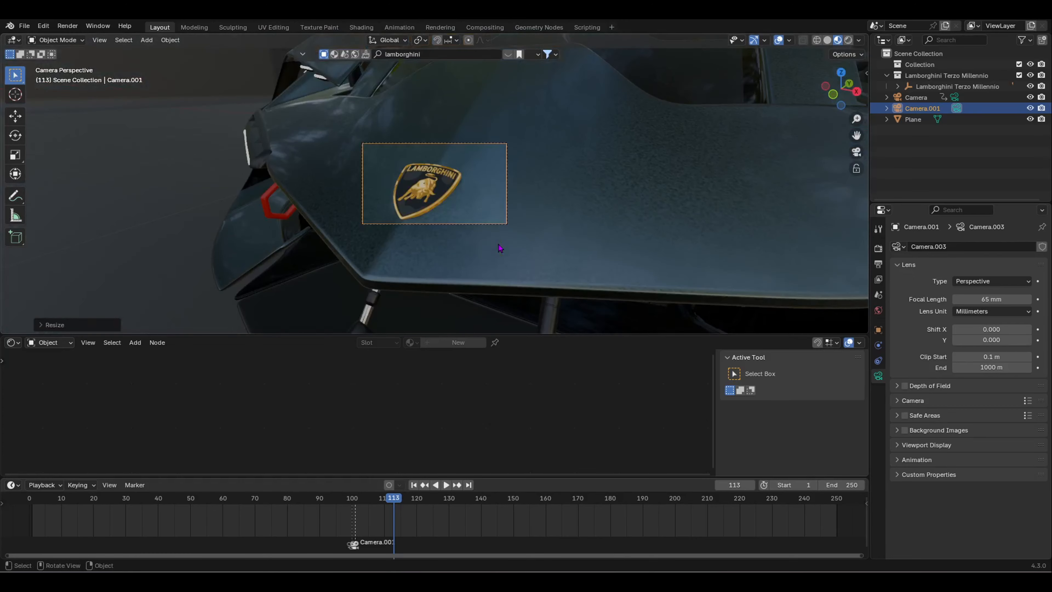
key("KP_0")
scroll(489, 224, "down", 3)
middle_click_drag(485, 226, 286, 264)
scroll(526, 231, "down", 3)
scroll(333, 270, "up", 3)
scroll(287, 263, "down", 2)
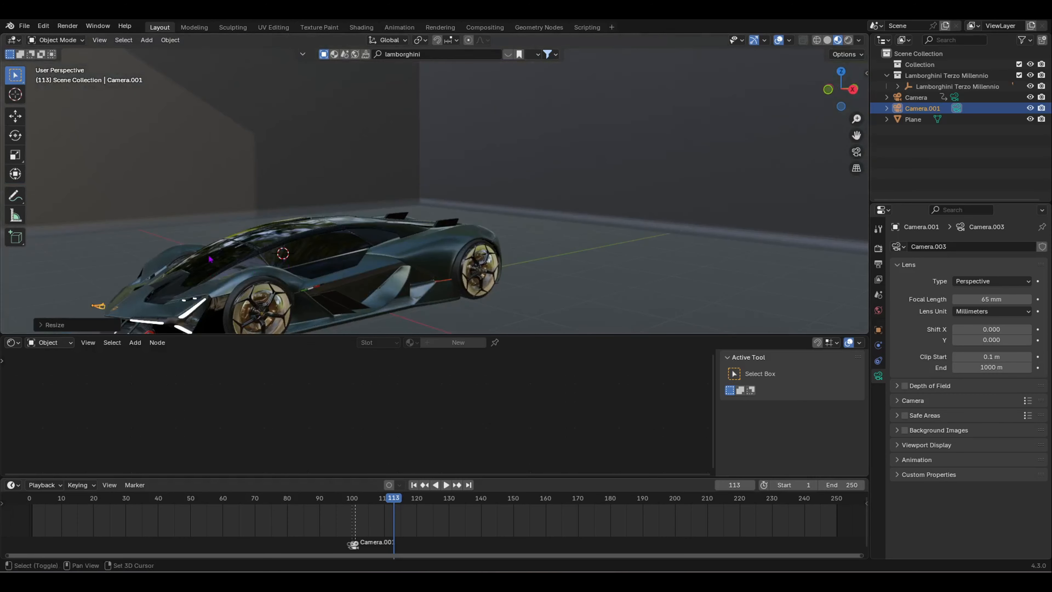
middle_click_drag(210, 258, 236, 260)
Step: Add a spot light and raise it straight up to hang high above the car
key("shift+a")
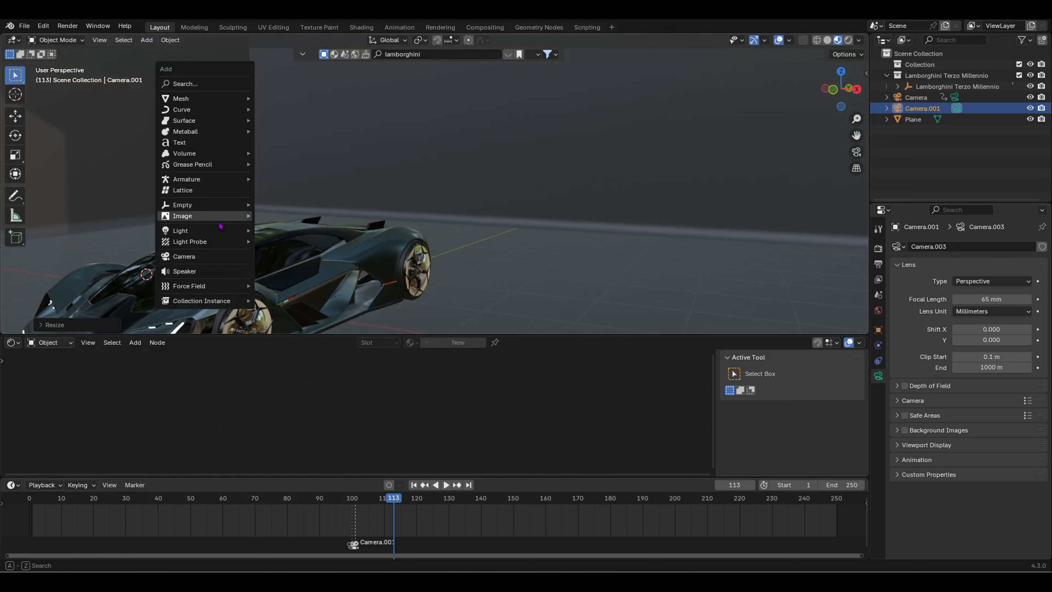
mouse_move(241, 230)
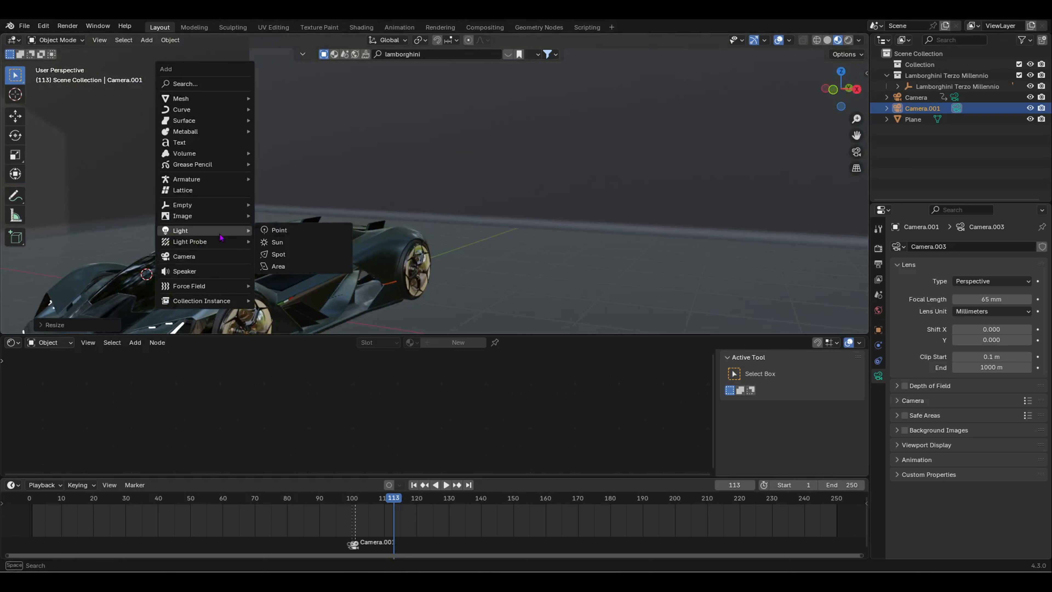
left_click(309, 256)
scroll(245, 264, "down", 3)
middle_click_drag(245, 263, 312, 291)
scroll(281, 284, "down", 3)
key("g")
key("z")
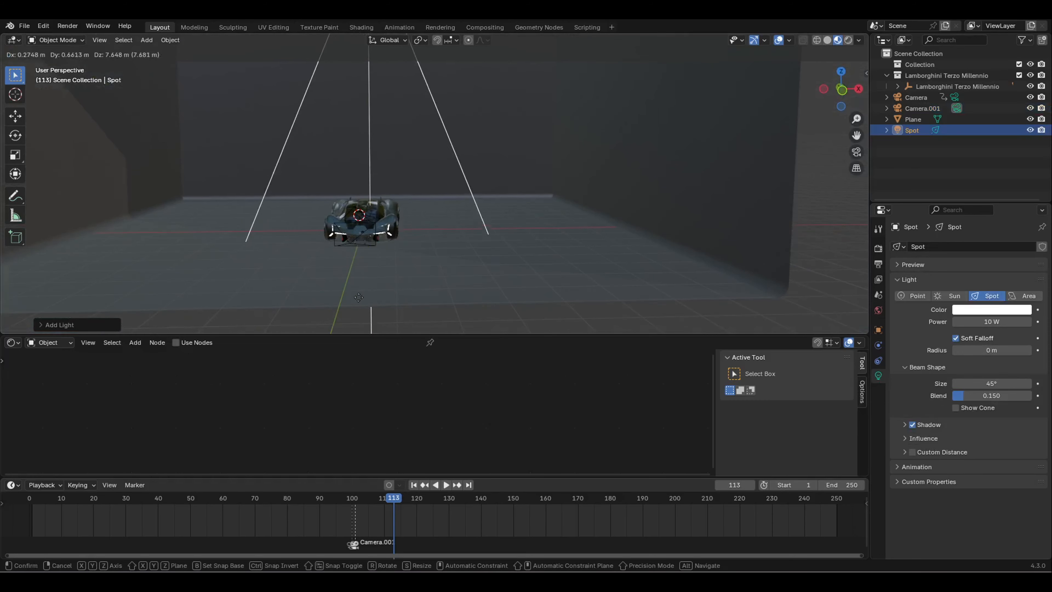
left_click(437, 245)
Step: Scale the spot light down and narrow its beam size from 45° toward 23.6°
key("s")
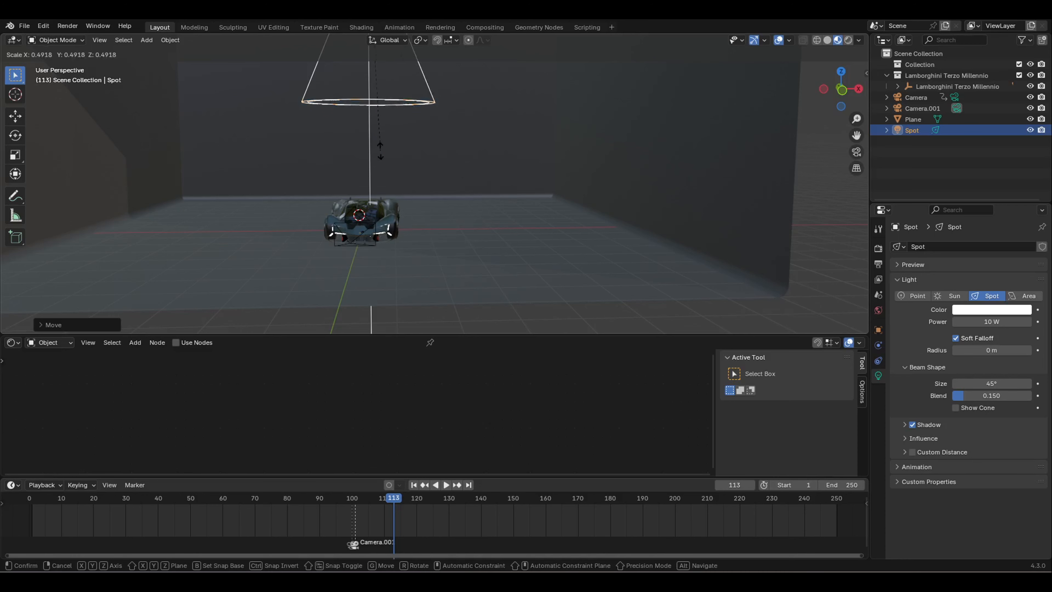
left_click(381, 152)
middle_click_drag(381, 153, 393, 120)
key("s")
left_click(463, 168)
middle_click_drag(463, 168, 447, 185)
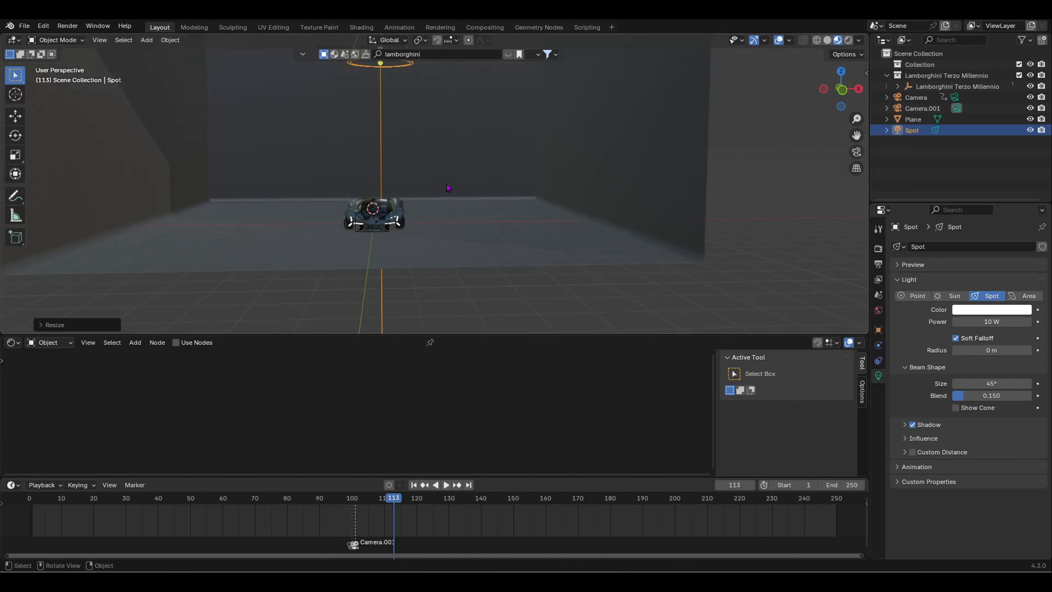
left_click_drag(1006, 383, 978, 383)
Step: Narrow the spot beam further and switch the viewport to Rendered shading
scroll(341, 244, "up", 3)
middle_click_drag(341, 244, 378, 229, "shift")
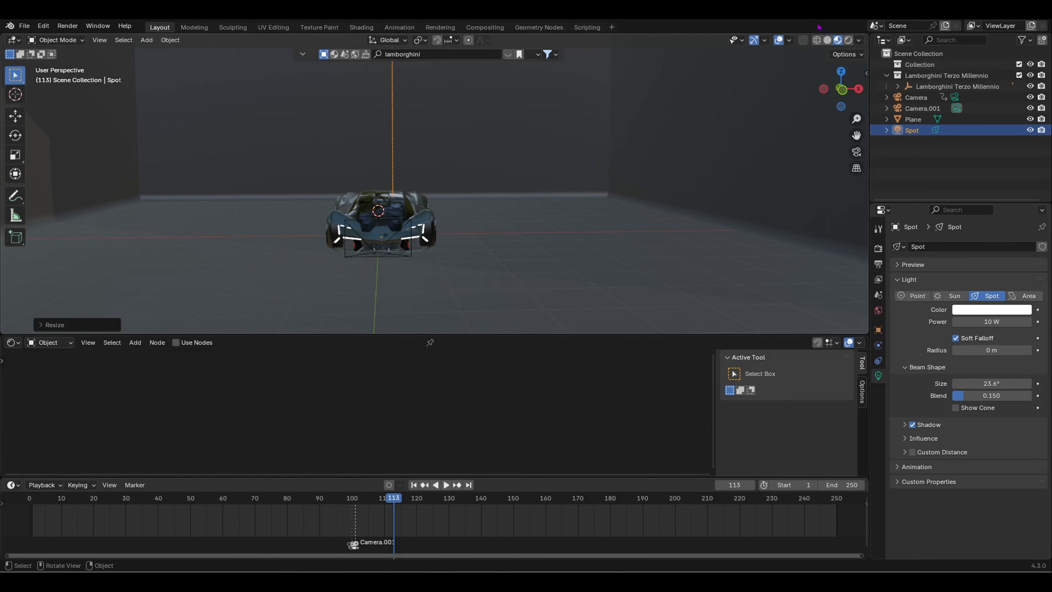
left_click(848, 40)
scroll(394, 215, "up", 3)
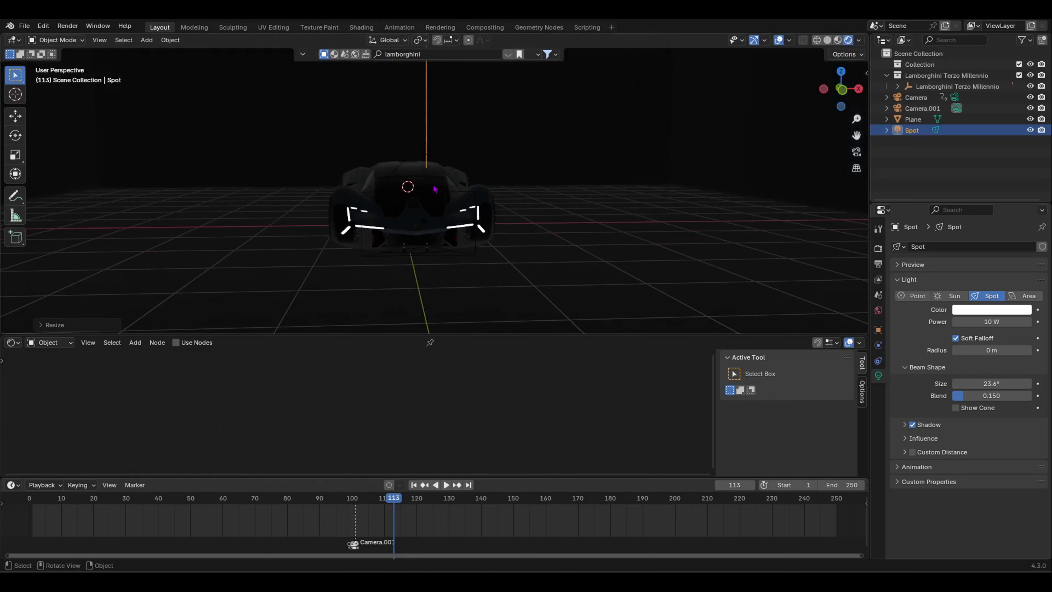
Step: Move the spot light above the car and narrow its beam to 8.5°
key("g")
left_click(377, 203)
middle_click_drag(377, 204, 576, 256)
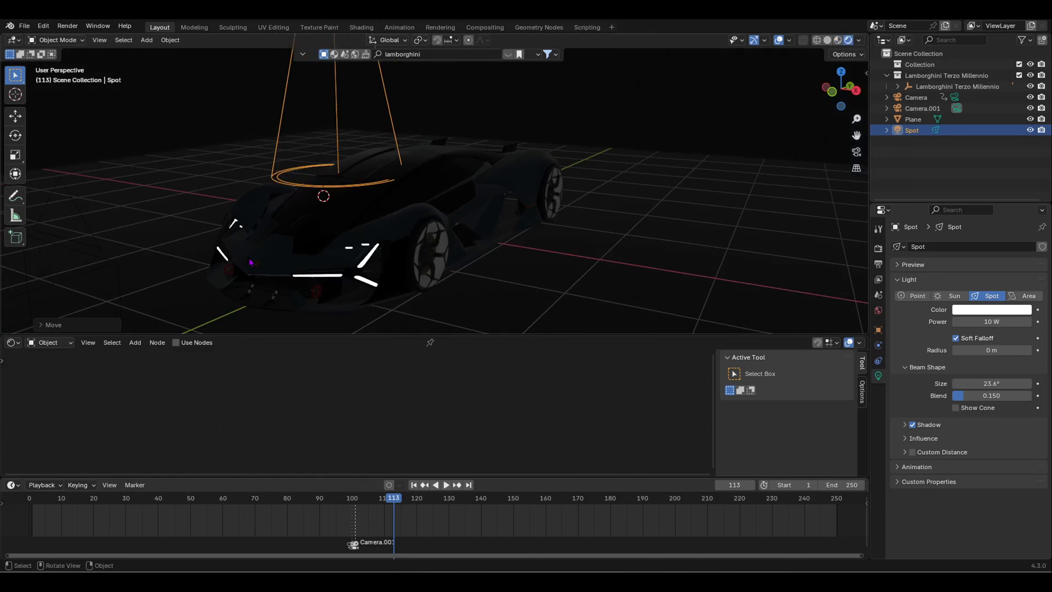
middle_click_drag(251, 261, 216, 270)
left_click_drag(993, 384, 930, 384)
middle_click_drag(646, 199, 580, 178)
Step: Reposition the spot light and shrink it twice toward the car's front
key("g")
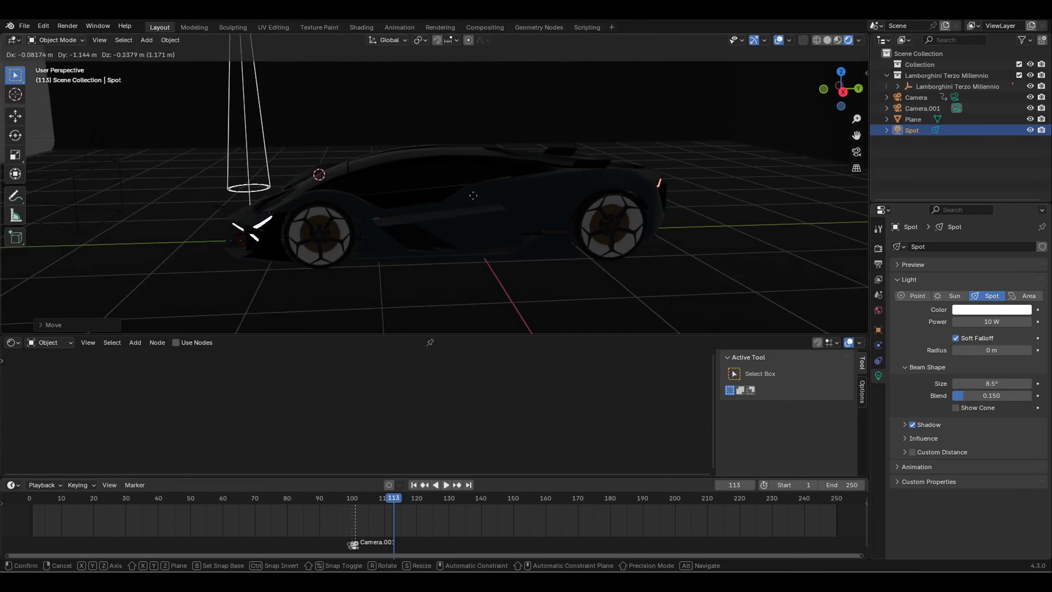
left_click(472, 195)
middle_click_drag(473, 195, 436, 223)
key("s")
left_click(302, 120)
scroll(302, 121, "down", 2)
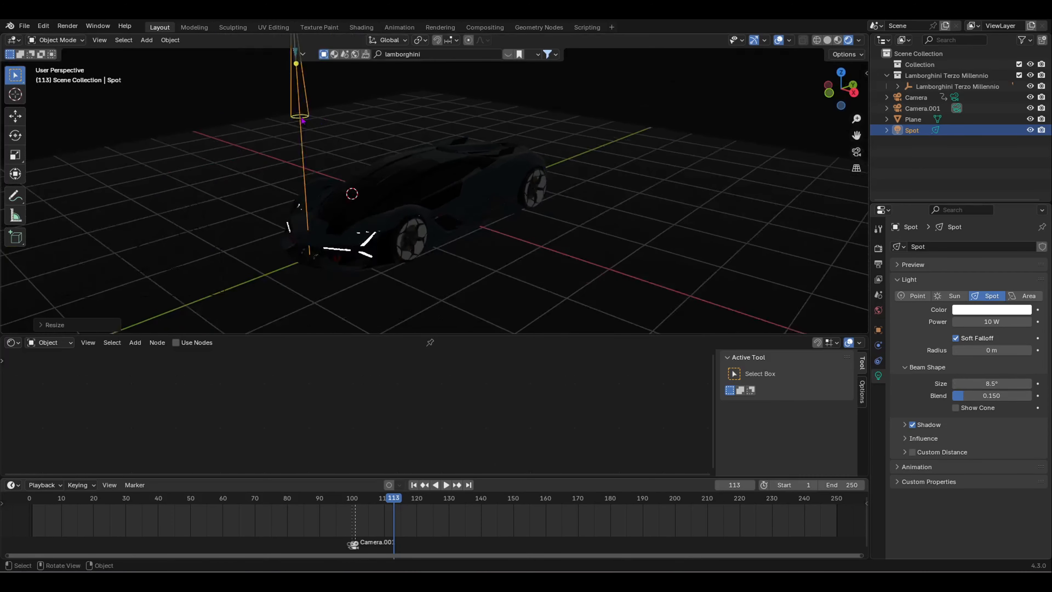
middle_click_drag(302, 121, 361, 123)
key("s")
left_click(359, 108)
middle_click_drag(415, 146, 388, 131)
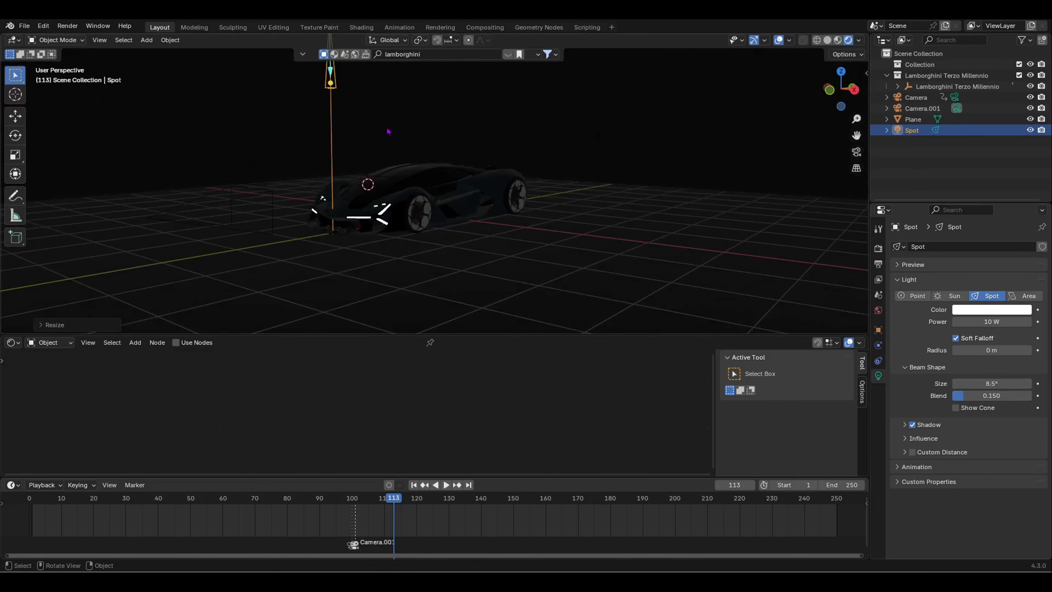
Step: Lower the spot light just above the hood emblem and narrow the beam to about 4.8°
key("g")
left_click(380, 254)
middle_click_drag(381, 254, 502, 110)
key("KP_Decimal")
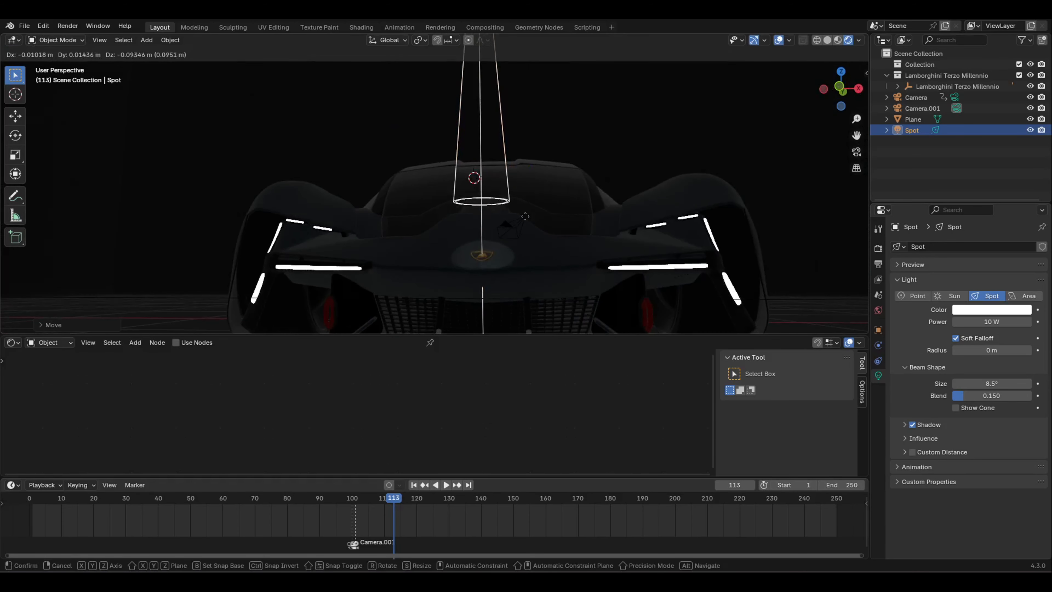
middle_click_drag(530, 228, 538, 291)
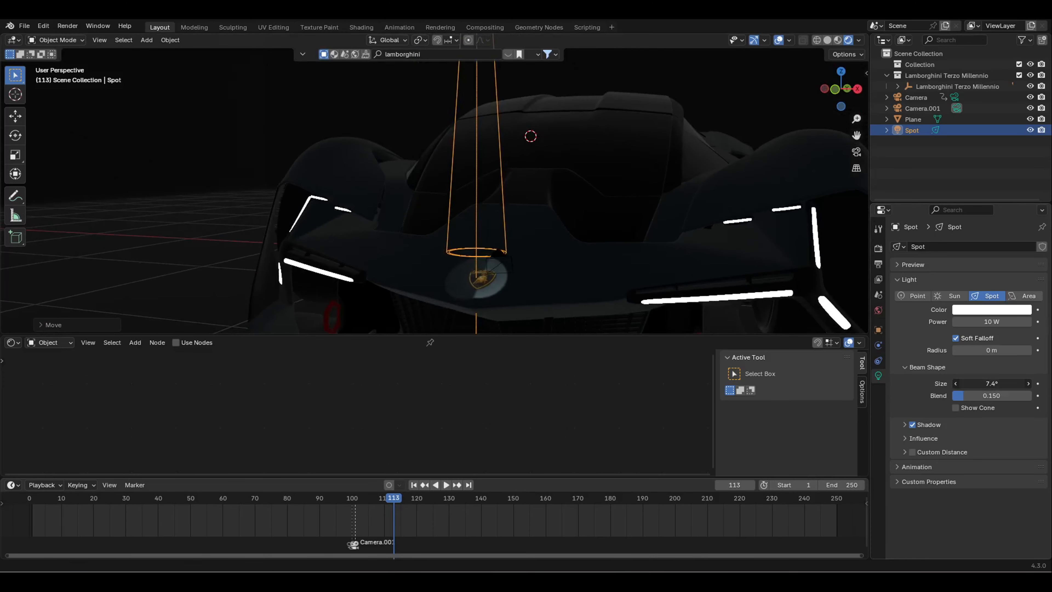
left_click_drag(992, 384, 979, 384)
Step: Set the spot beam angle to exactly 5° and raise its power
left_click(1004, 381)
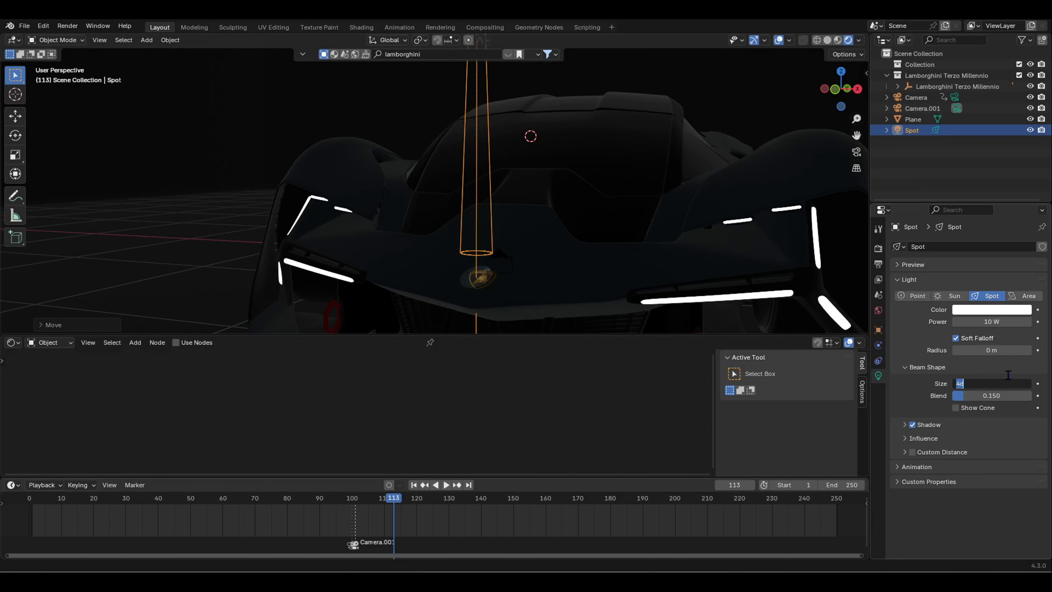
type("5")
key("Return")
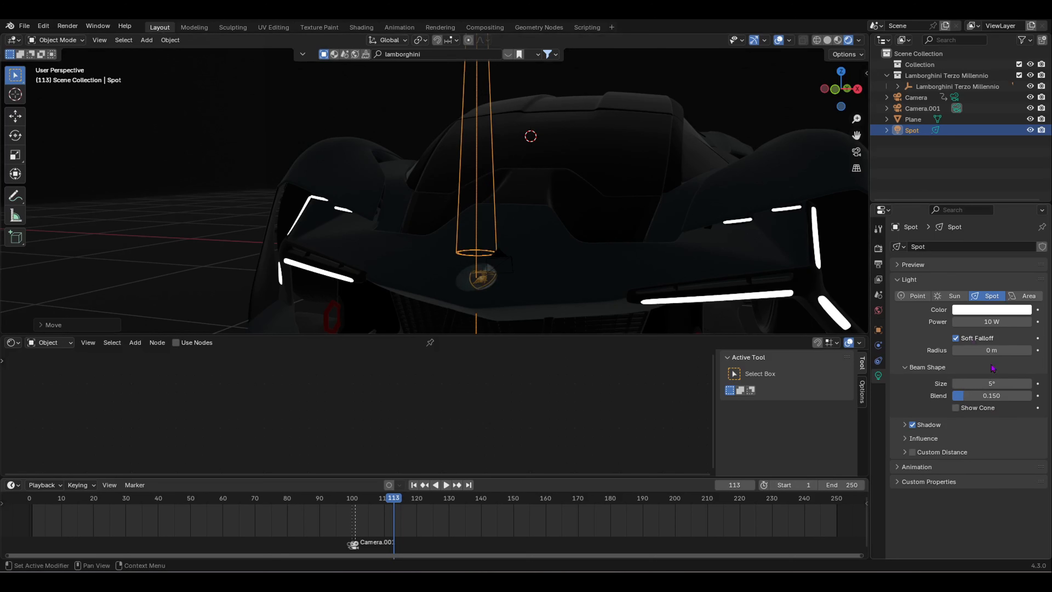
left_click_drag(992, 322, 1015, 322)
Step: Check through the camera, reposition the spot on the emblem, and set its power to 50 W
key("KP_0")
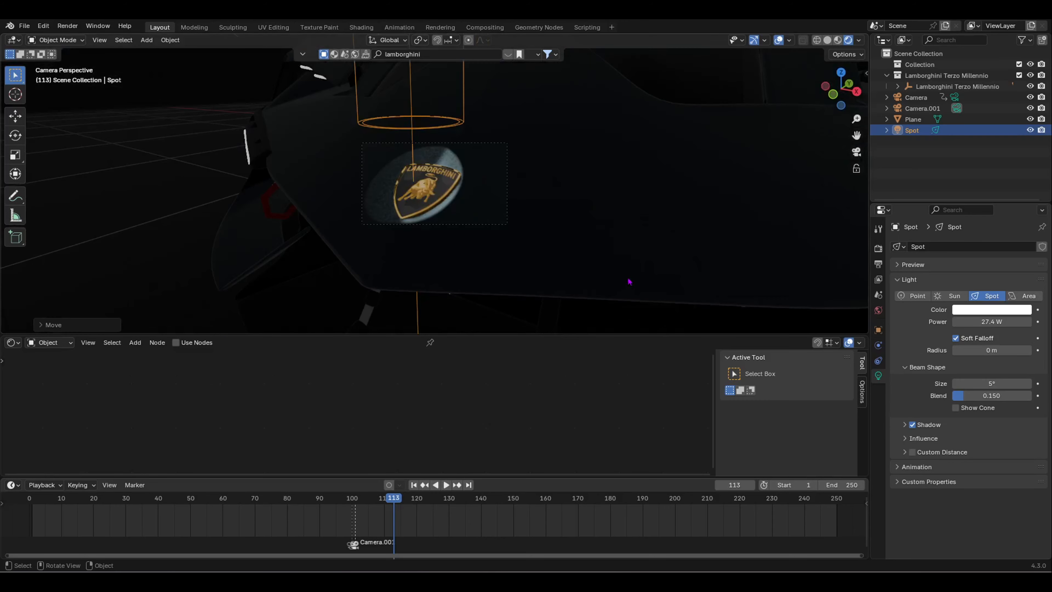
scroll(462, 204, "up", 6)
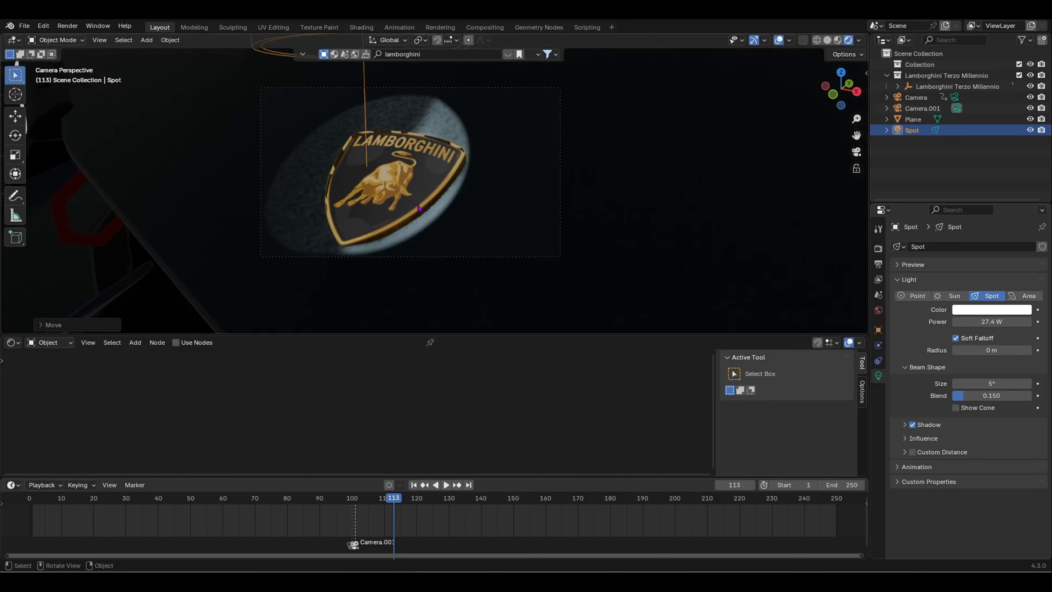
key("g")
left_click(453, 226)
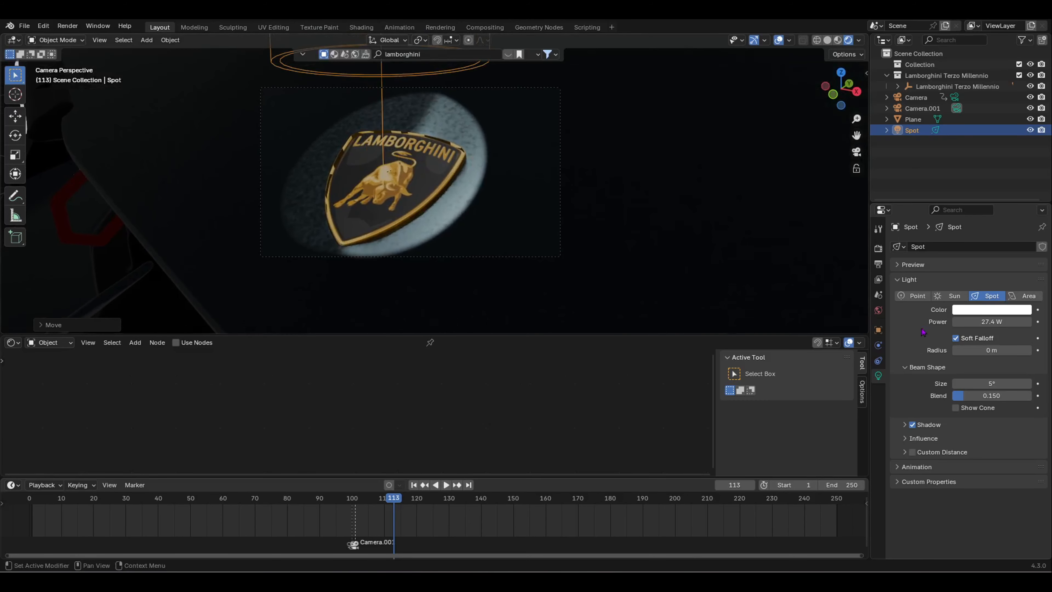
left_click_drag(991, 321, 1023, 322)
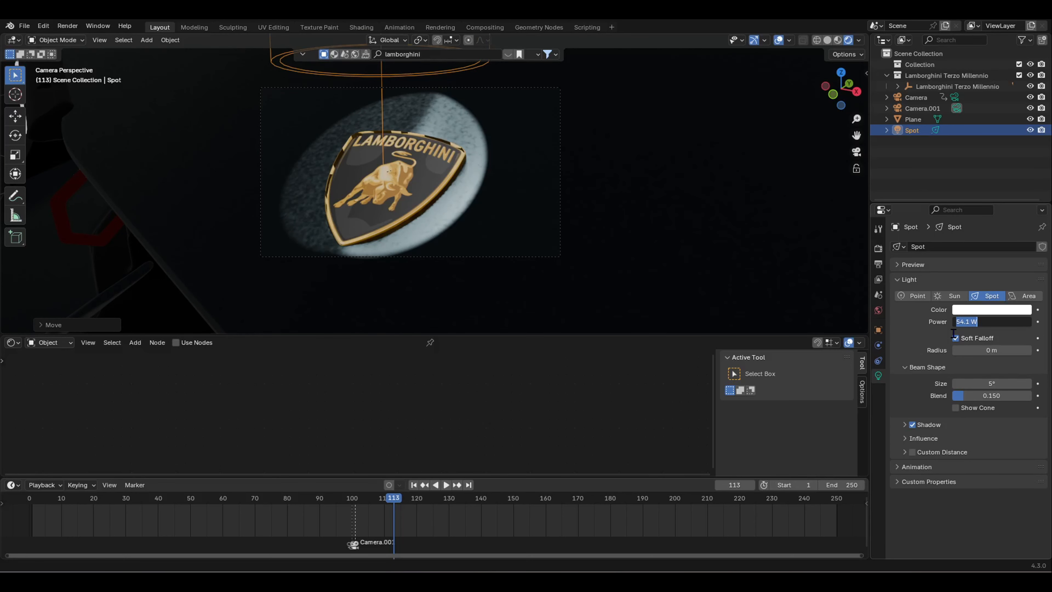
key("Return")
Step: Shift the spot light sideways so its pool falls beside the hood logo
middle_click_drag(727, 280, 530, 203)
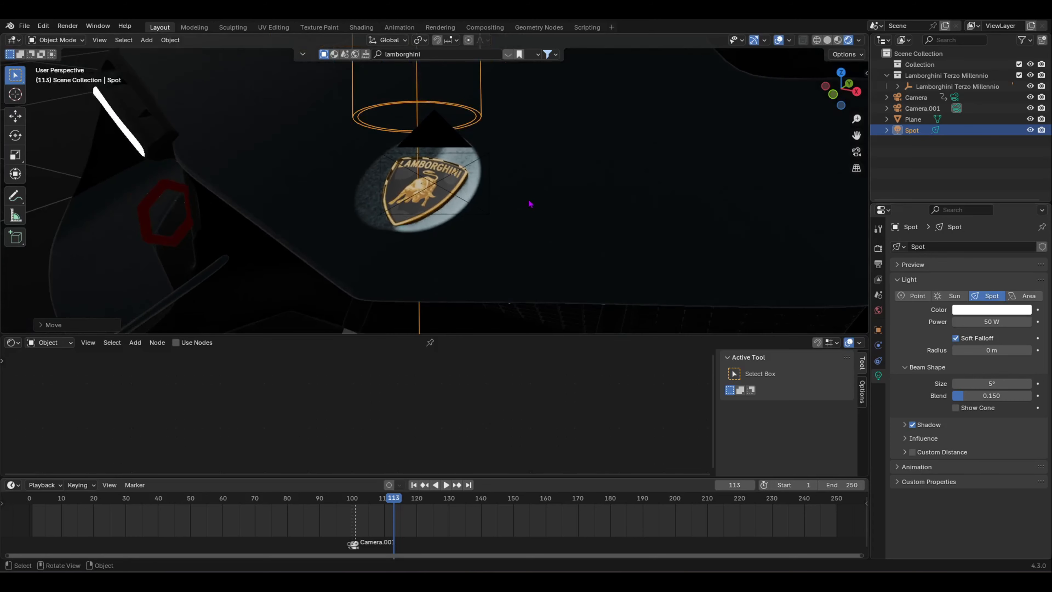
key("KP_0")
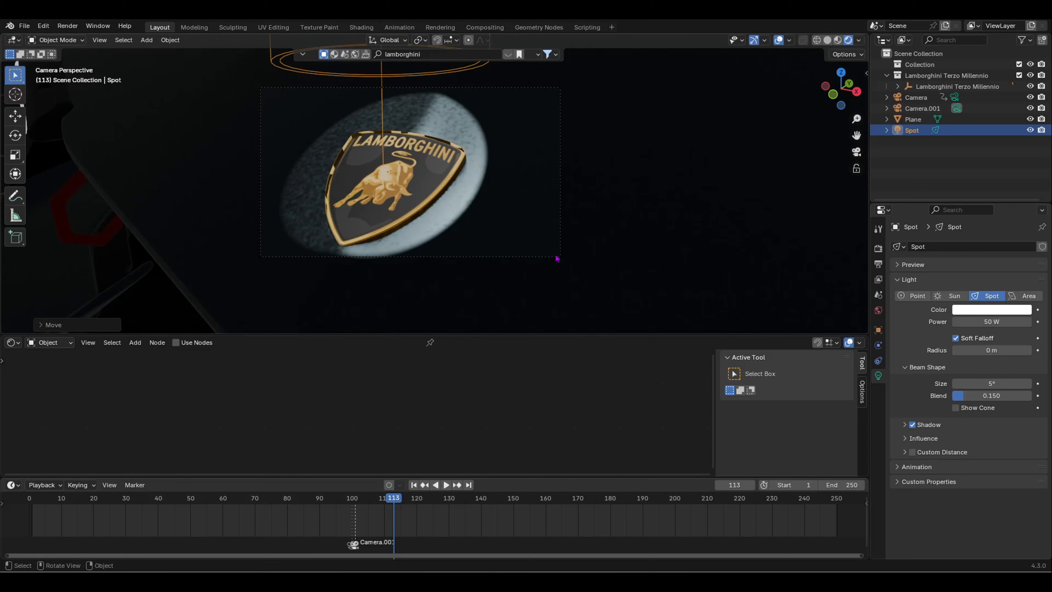
scroll(364, 223, "down", 2)
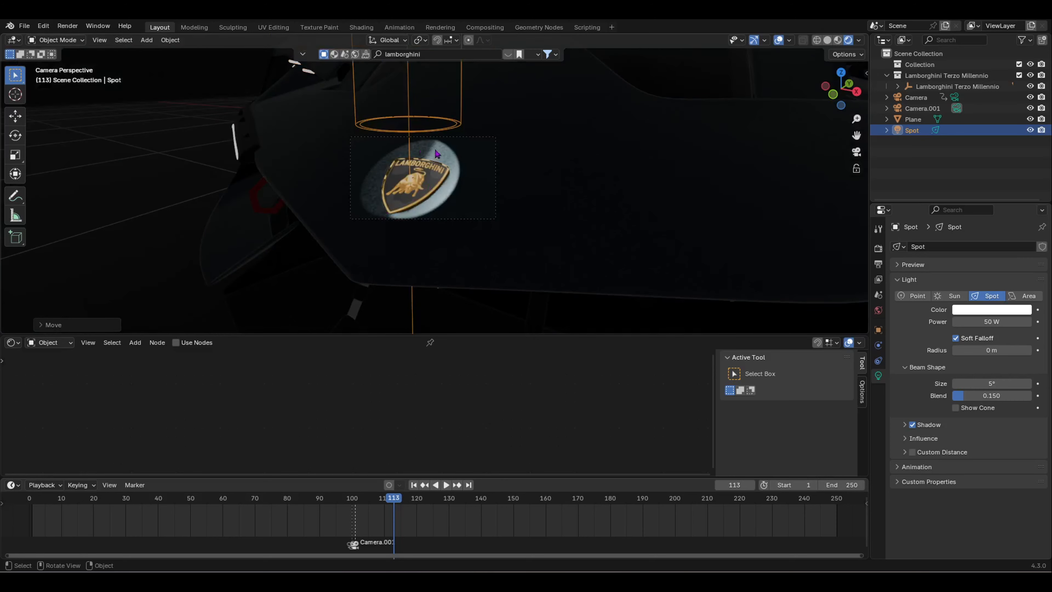
middle_click(497, 133)
scroll(449, 144, "down", 3)
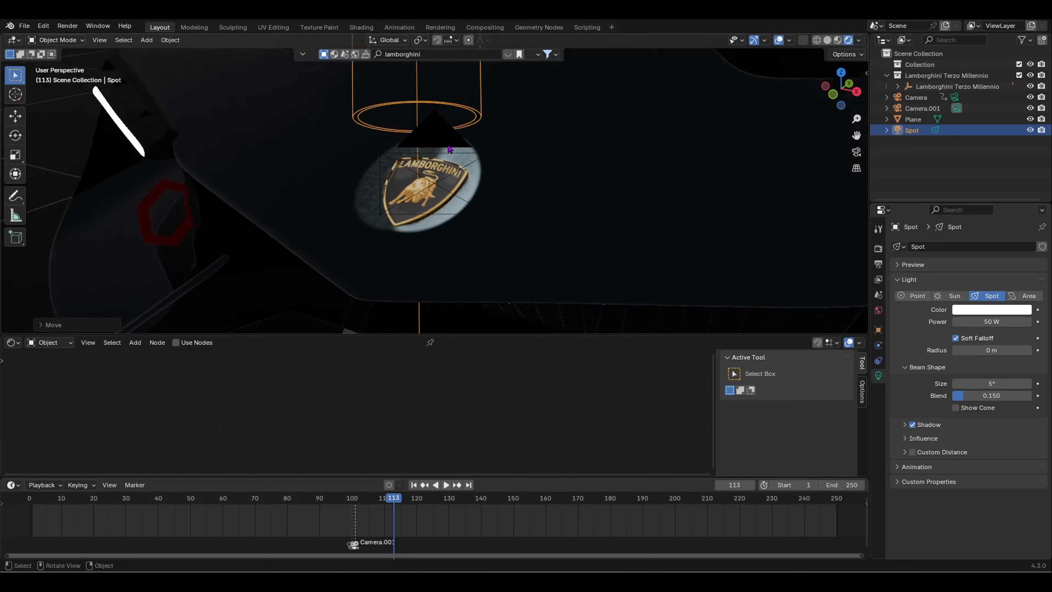
middle_click_drag(450, 149, 369, 173)
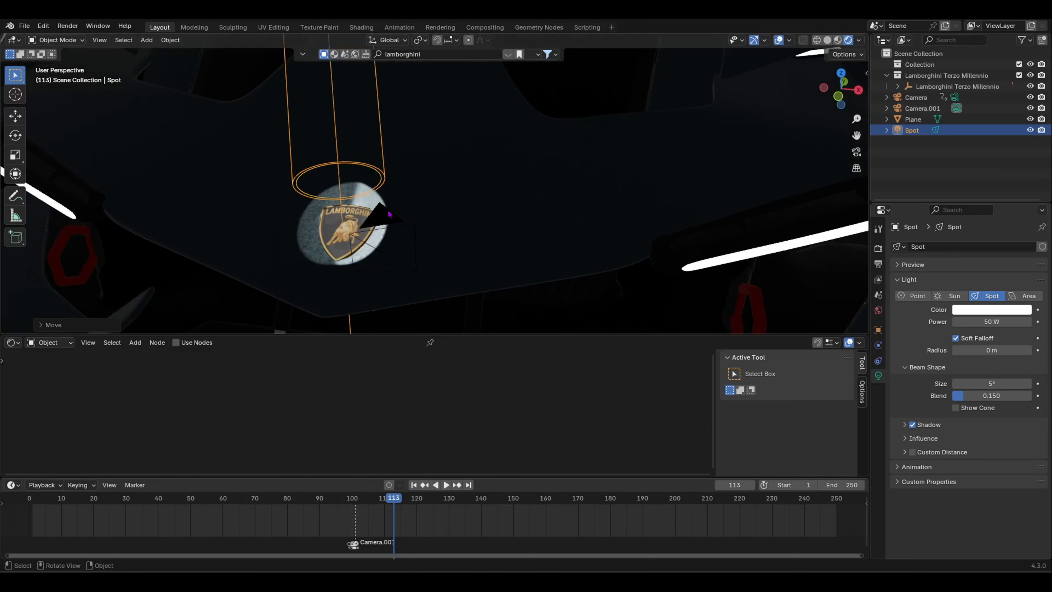
key("g")
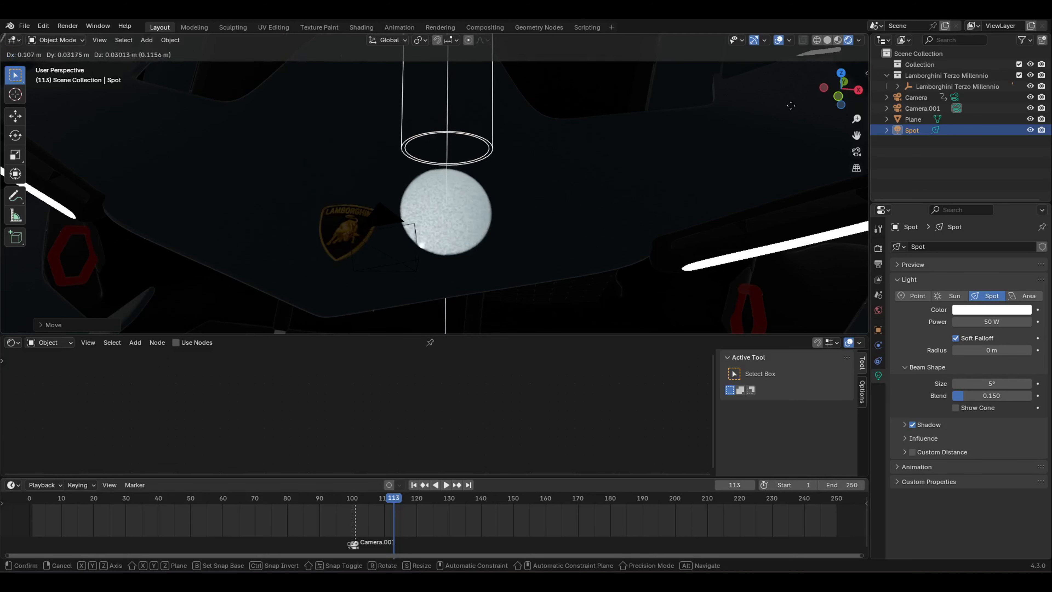
left_click(862, 90)
Step: Select Camera.001 and set its Passepartout to 0.937 under Viewport Display
key("KP_0")
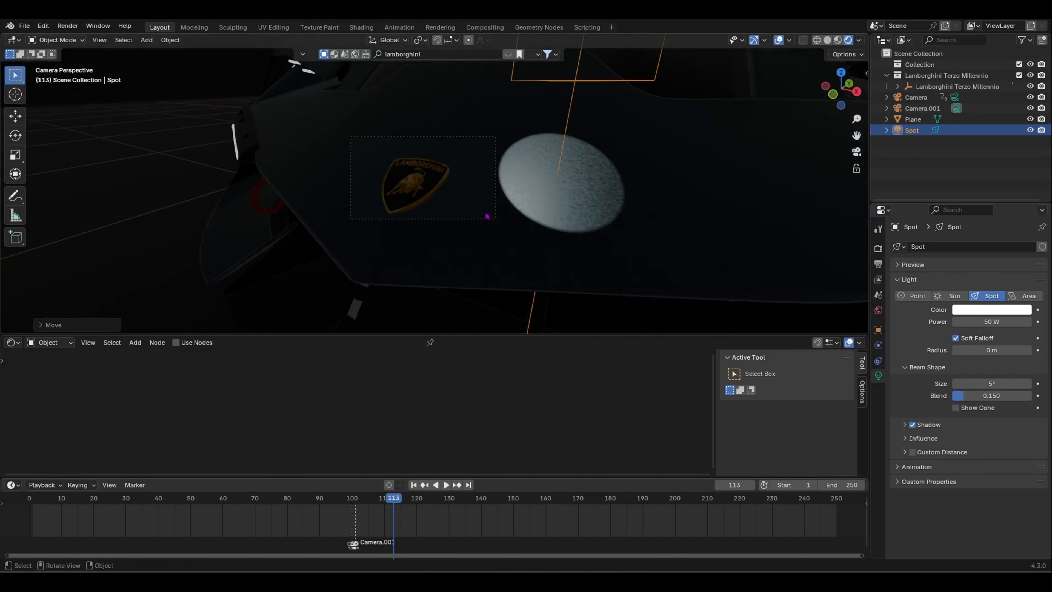
left_click(494, 218)
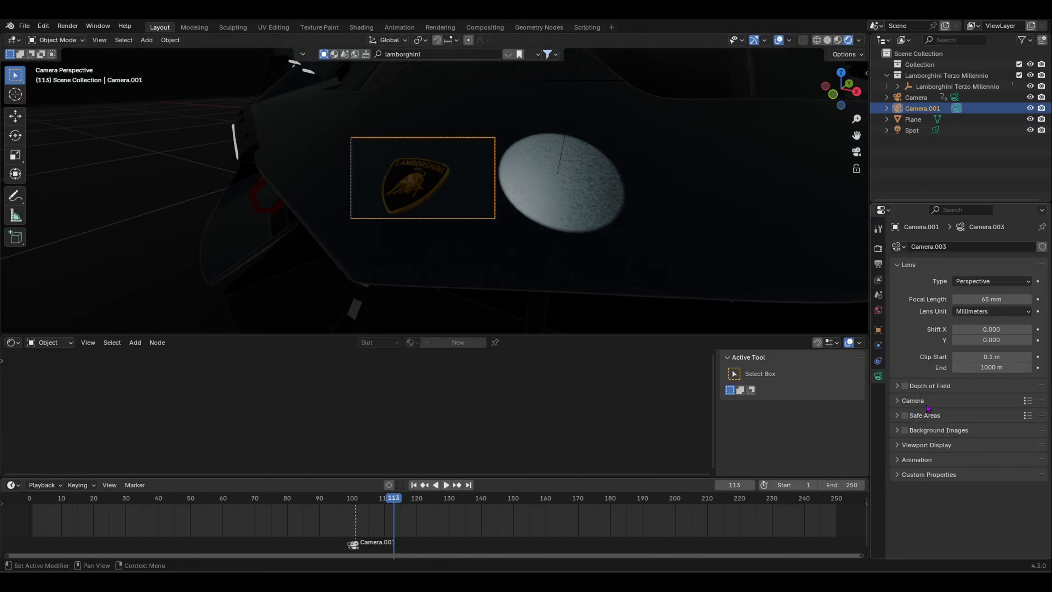
left_click(898, 445)
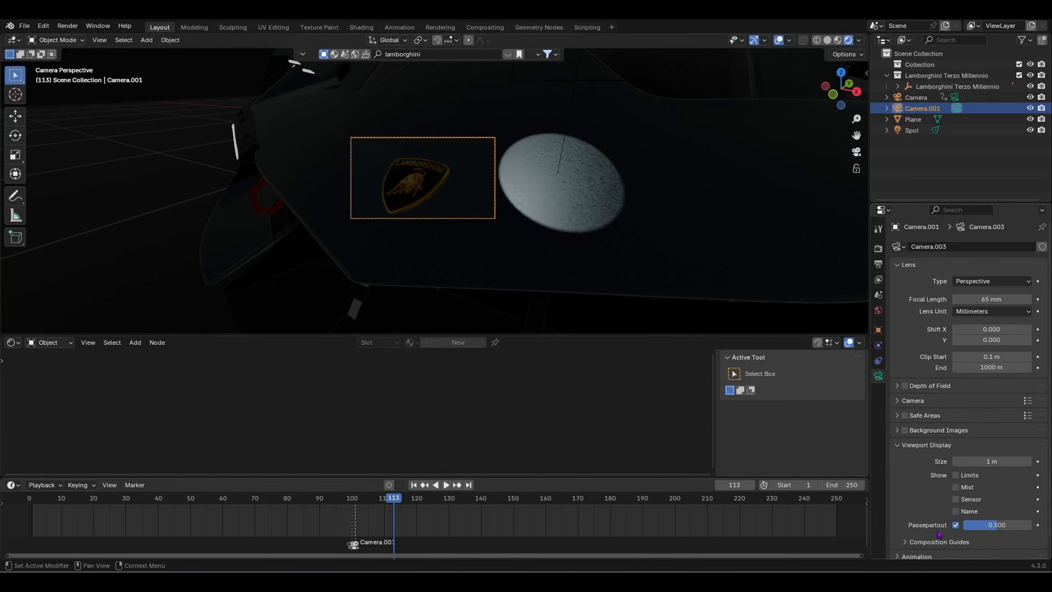
mouse_move(995, 524)
left_mouse_down()
mouse_move(1029, 524)
mouse_move(996, 526)
left_mouse_up()
scroll(481, 196, "up", 2)
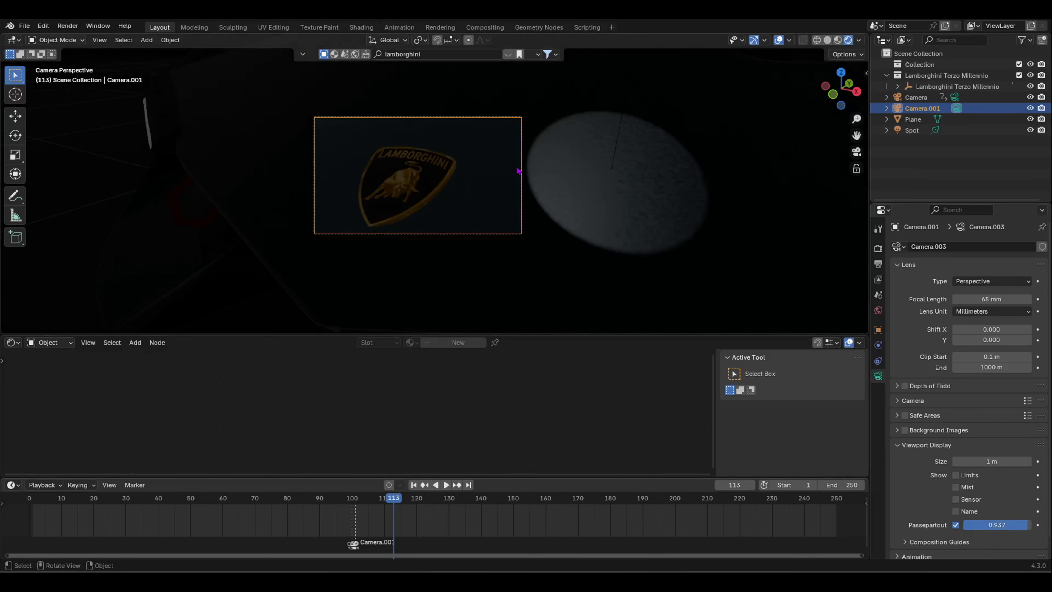
Step: Move Camera.001, undo the move, and start moving the spot light instead
key("g")
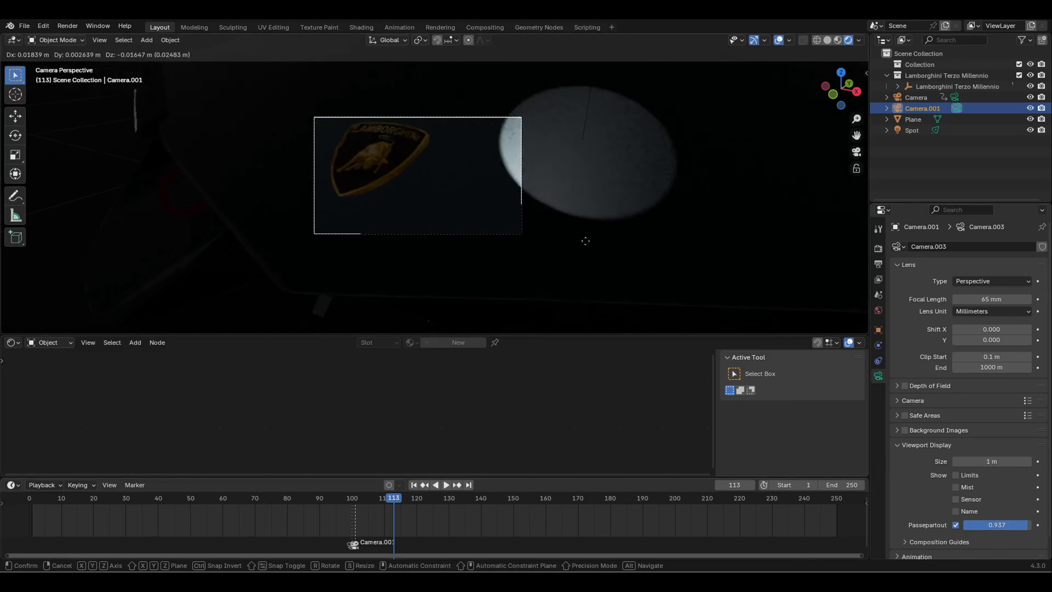
left_click(587, 247)
key("ctrl+z")
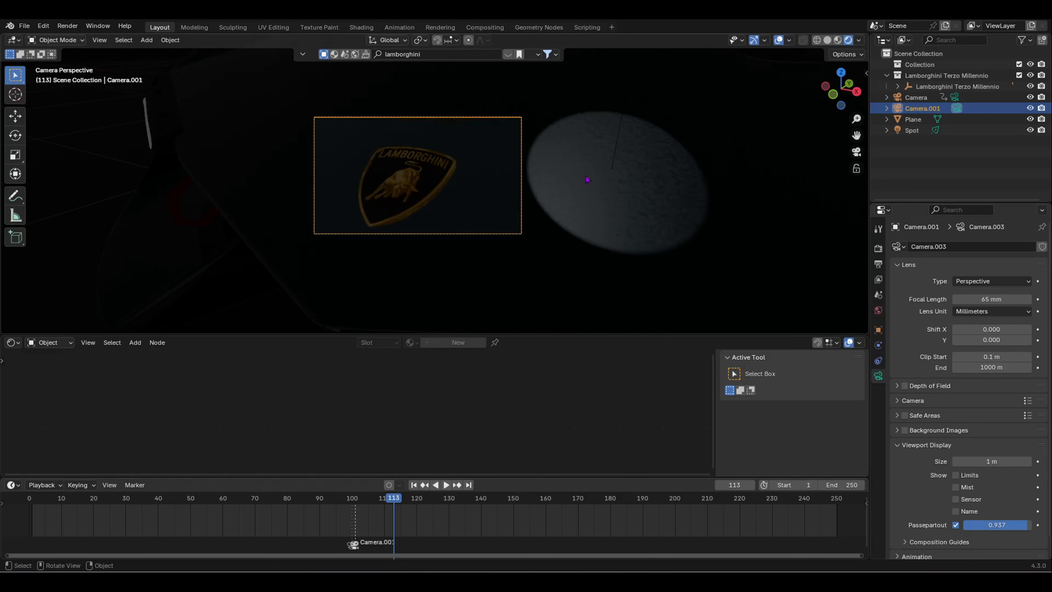
left_click(617, 147)
key("g")
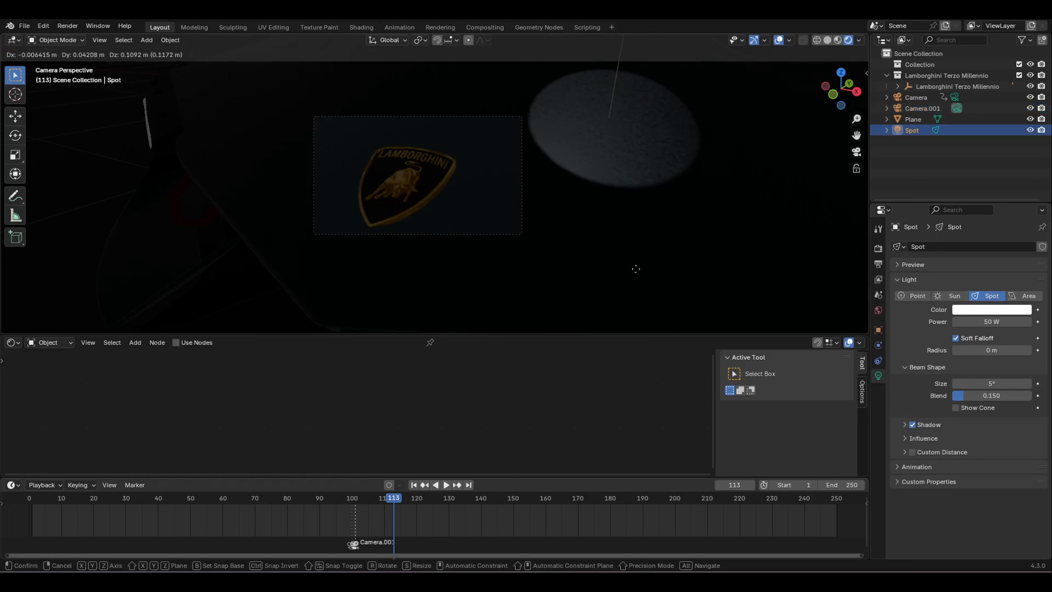
Step: At frame 140, place the spot light so its pool rests just above the hood logo
left_click(654, 226)
scroll(364, 544, "up", 3)
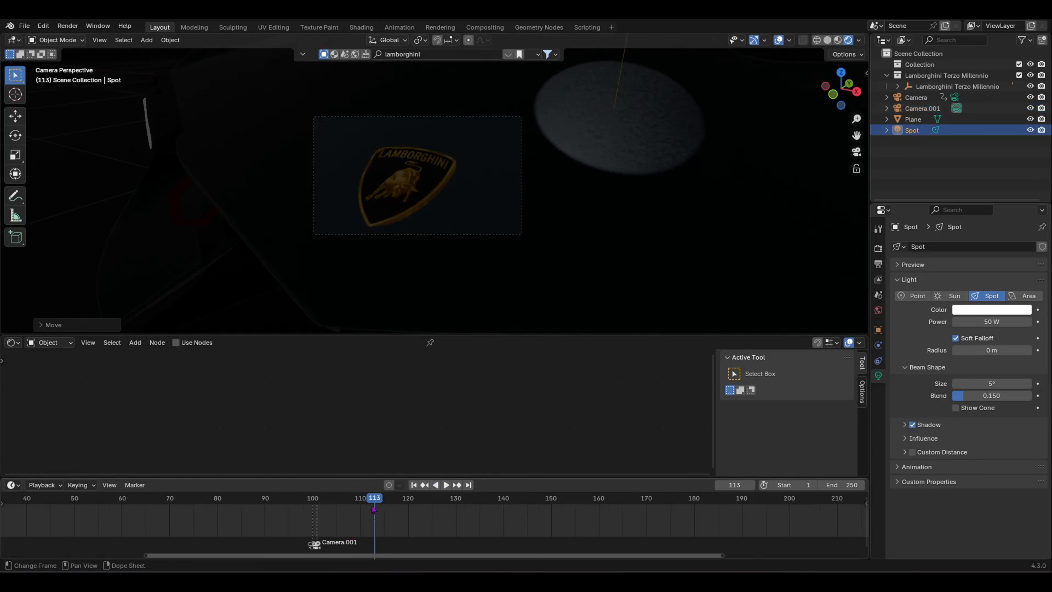
left_click_drag(371, 502, 322, 512)
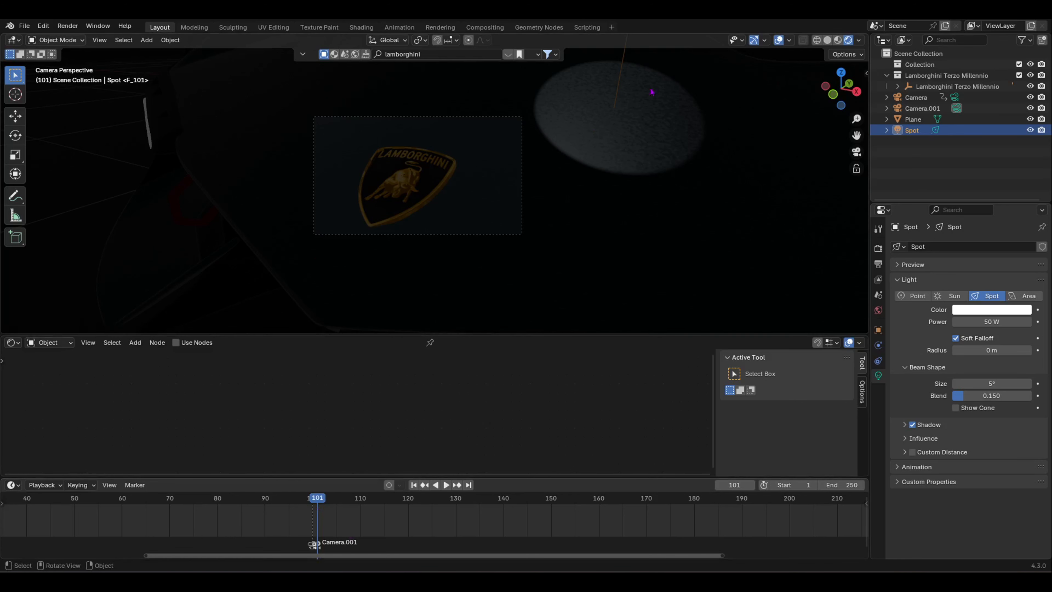
left_click_drag(316, 514, 471, 522)
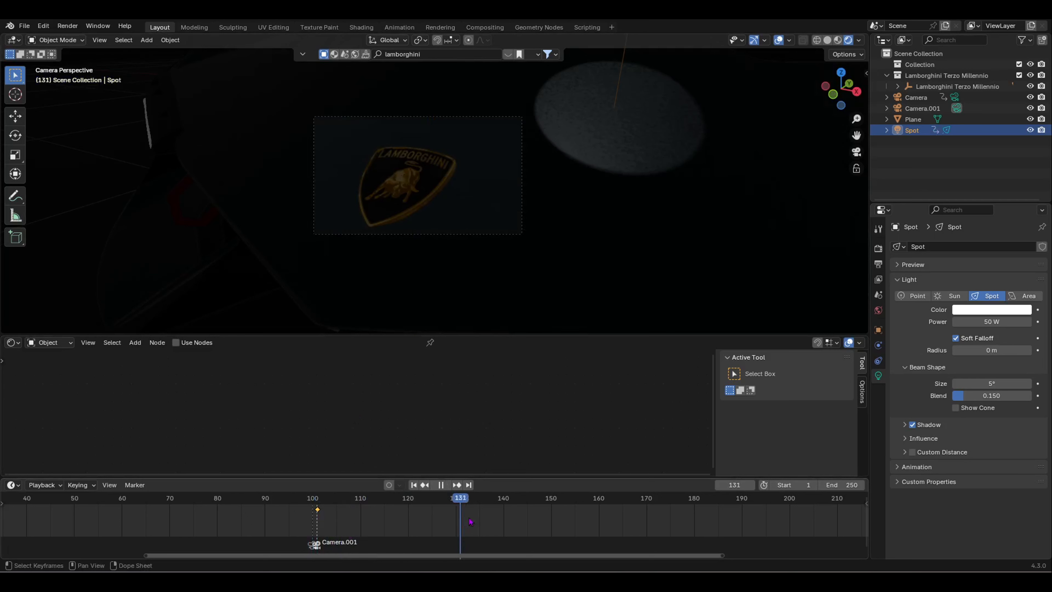
key("space")
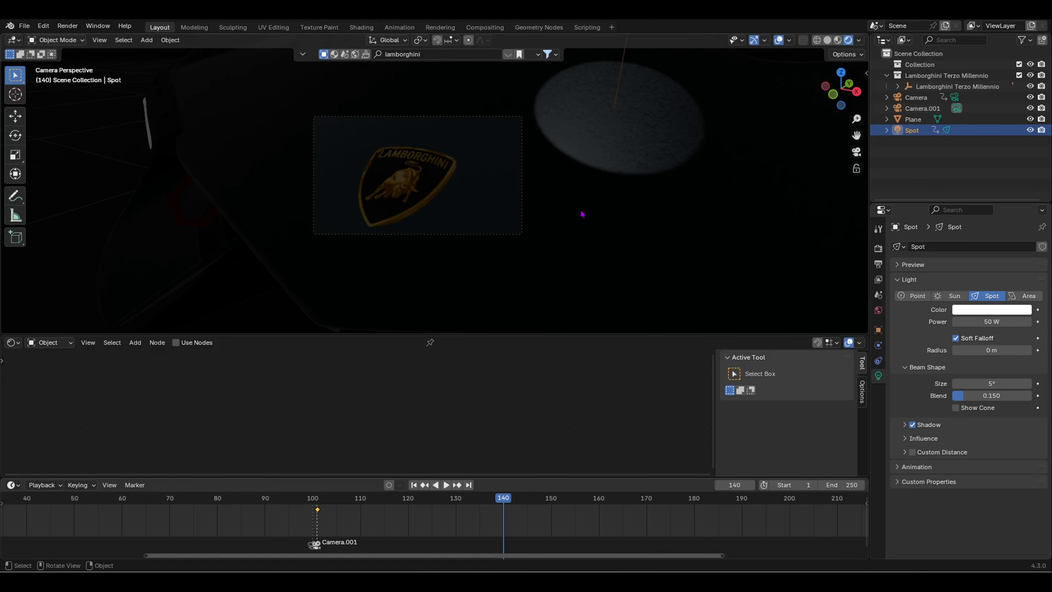
key("g")
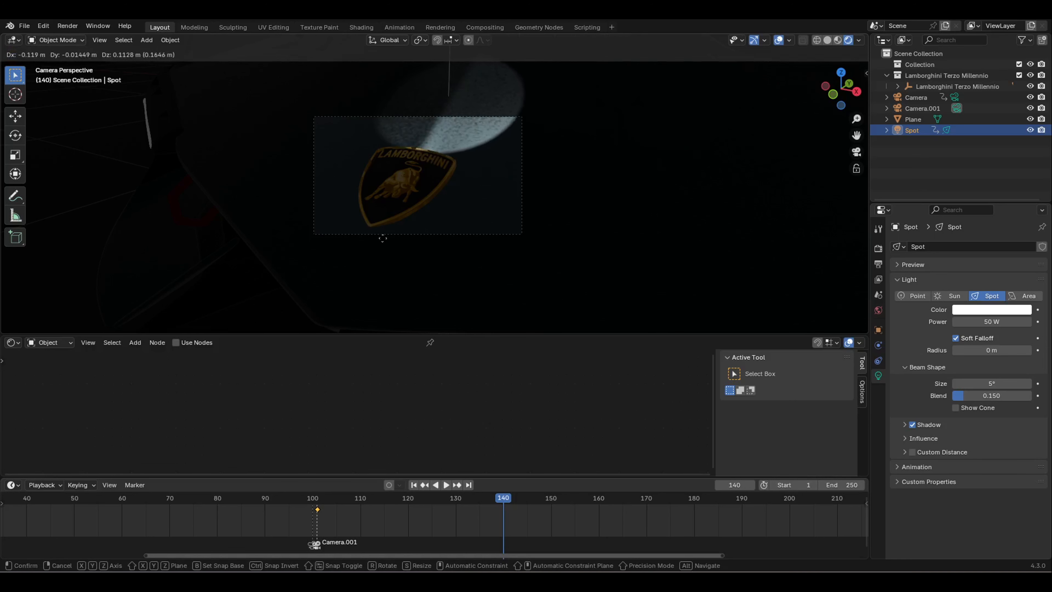
left_click(381, 183)
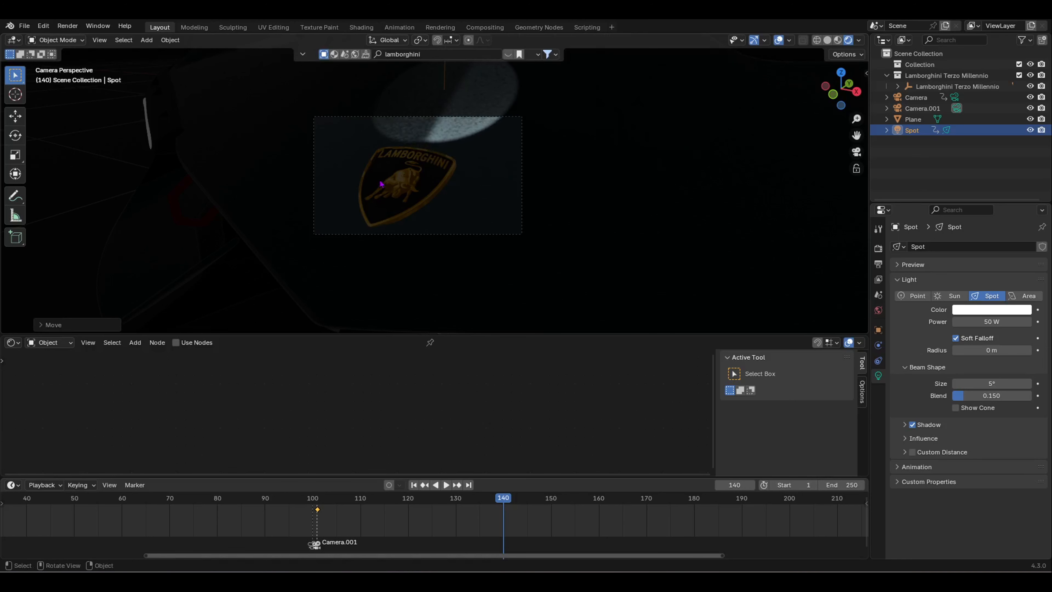
Step: Keyframe the spotlight's location at frame 140 and preview the playback
key("i")
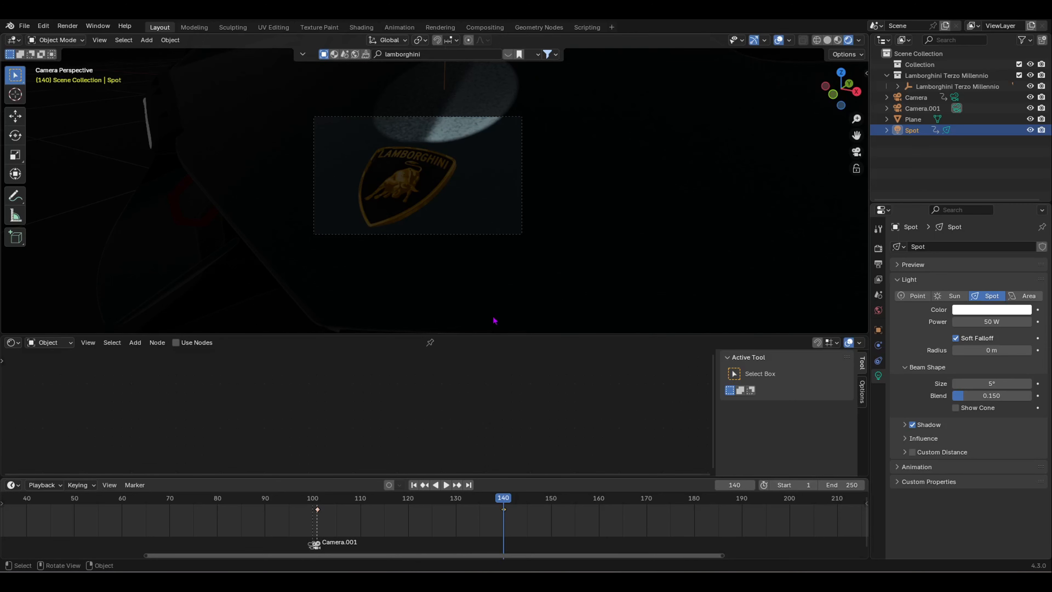
left_click_drag(512, 499, 284, 511)
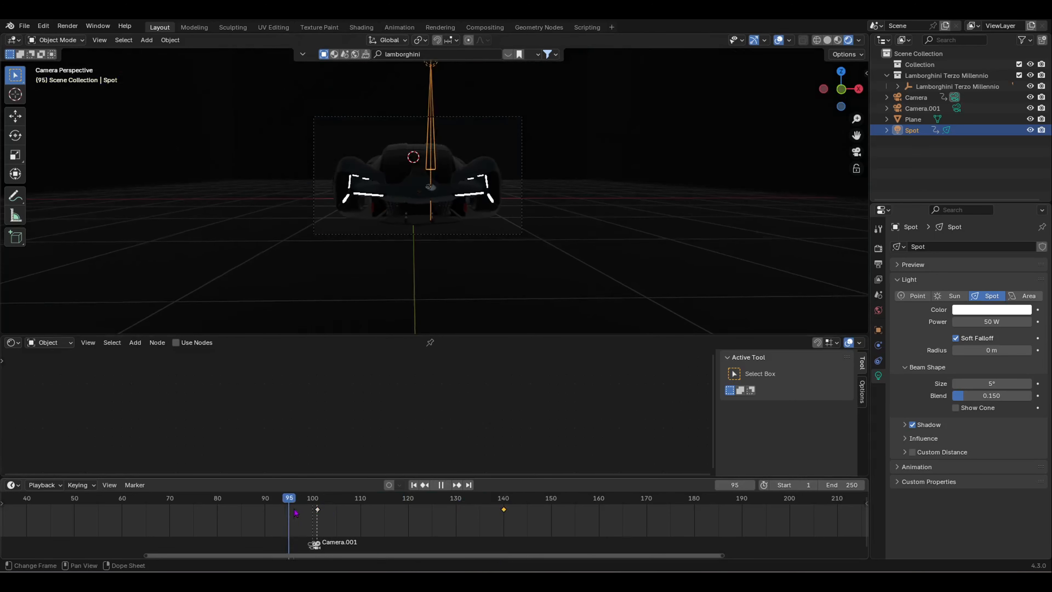
key("space")
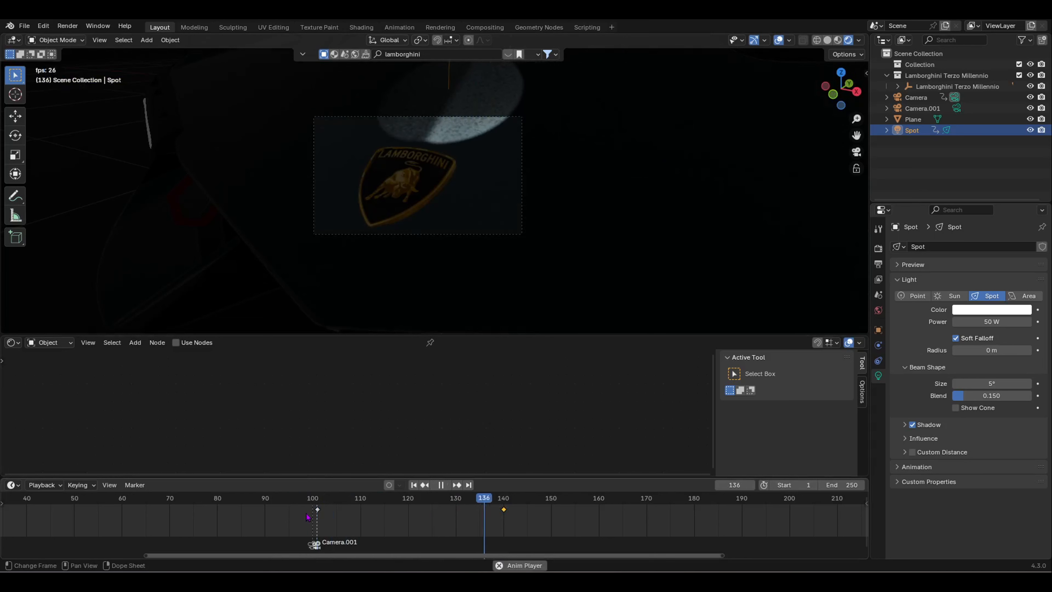
key("space")
Step: At frame 170, centre the spot on the logo, narrow the beam to 4.1°, and keyframe it
left_click_drag(510, 499, 612, 515)
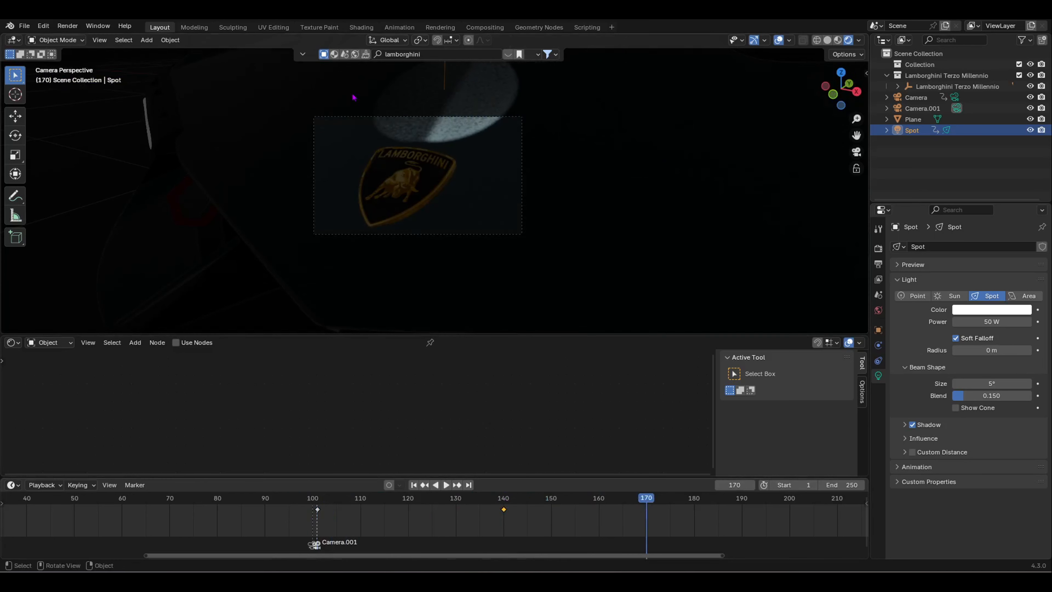
key("g")
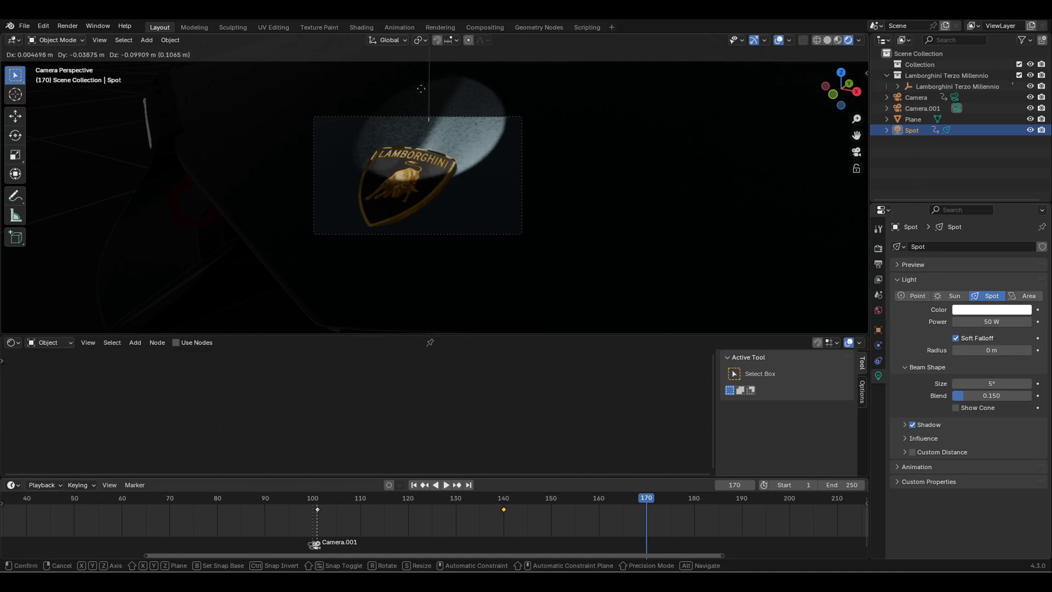
left_click(386, 54)
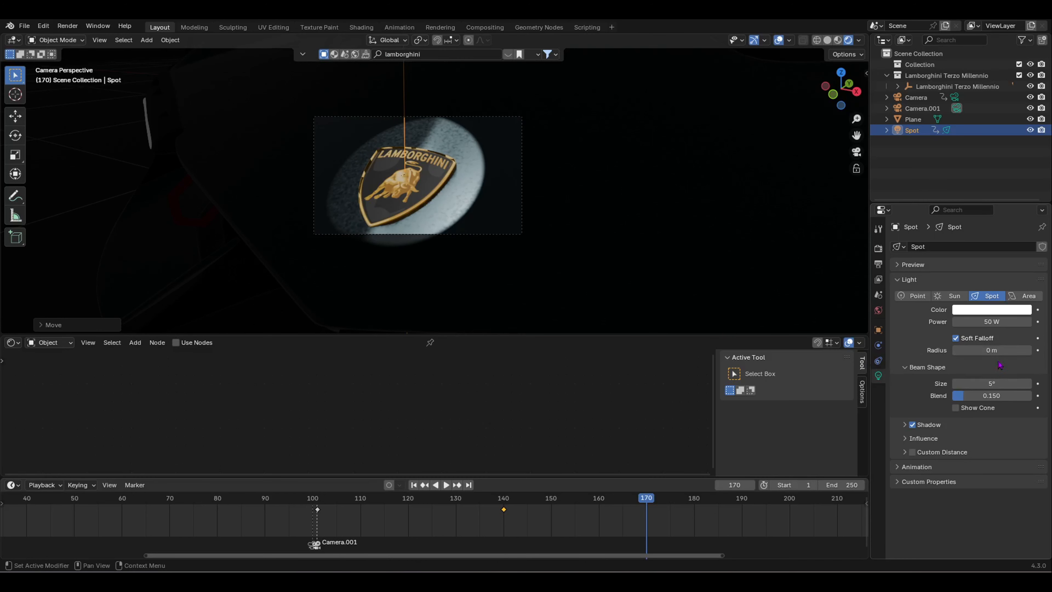
left_click_drag(994, 384, 972, 384)
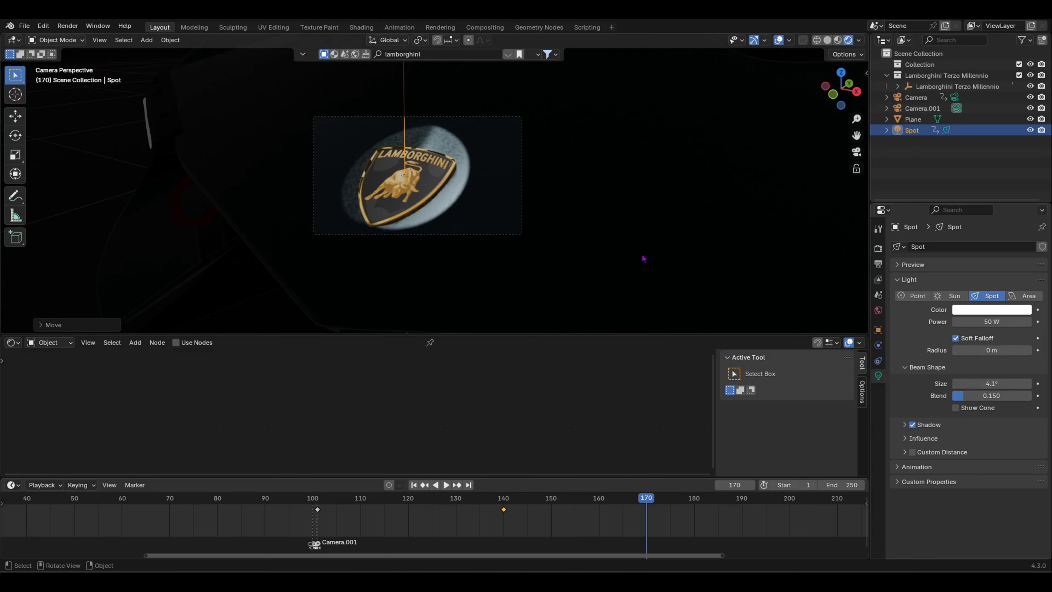
key("i")
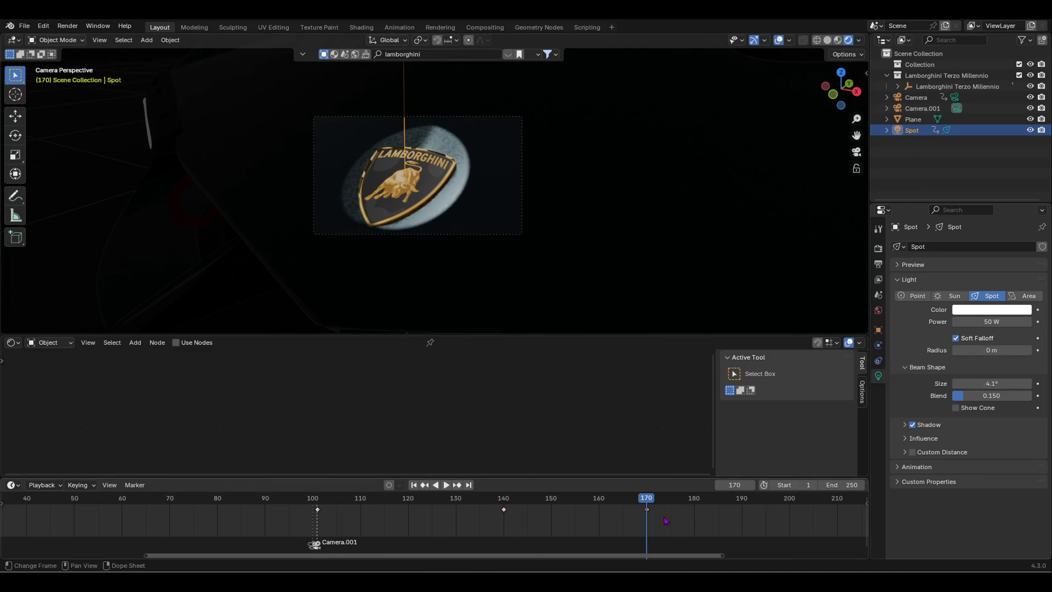
Step: Play back the sweep from around frames 100 and 155 to check it
left_click_drag(646, 503, 317, 508)
key("space")
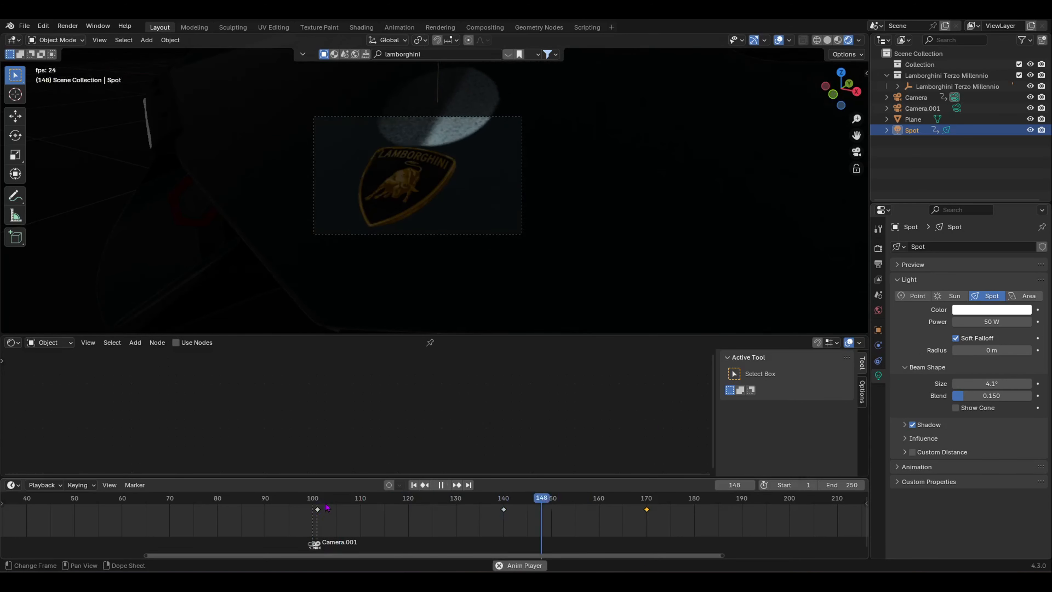
key("space")
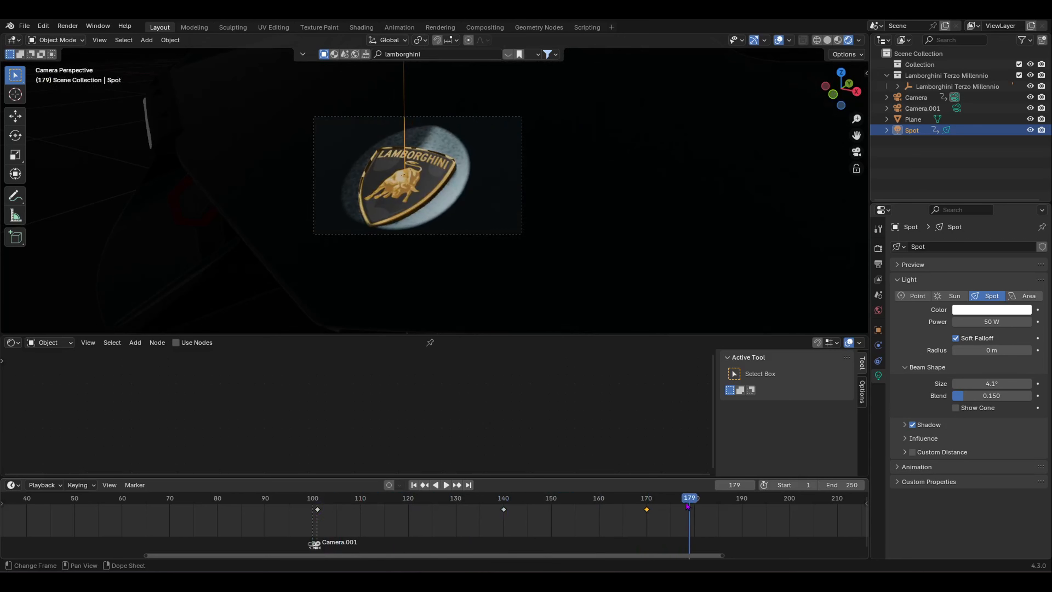
left_click_drag(688, 506, 611, 508)
key("space")
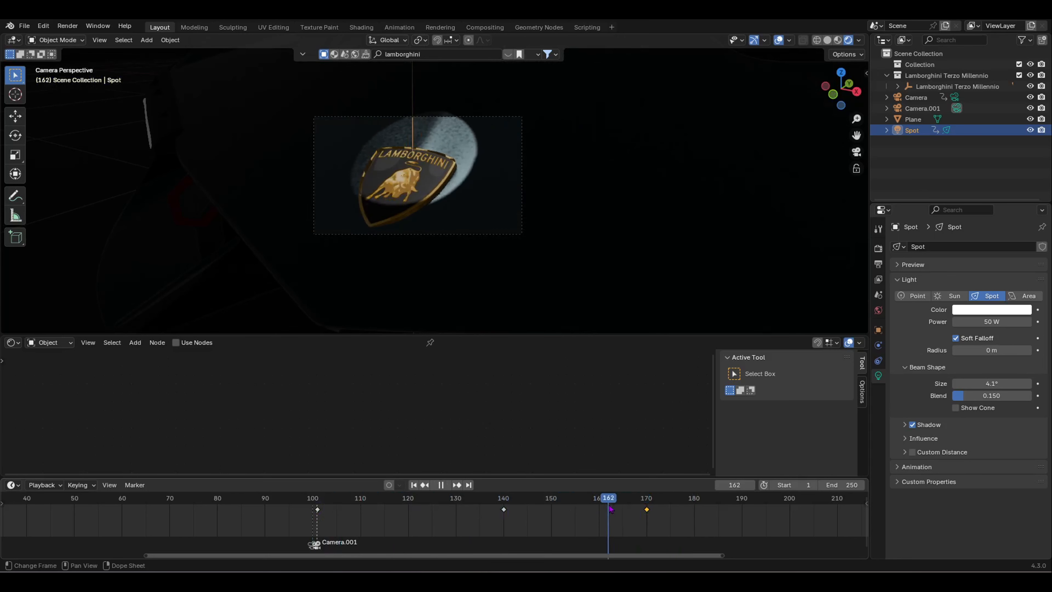
key("space")
Step: Move the frame-170 keyframe to frame 180 and replay the slower sweep
key("g")
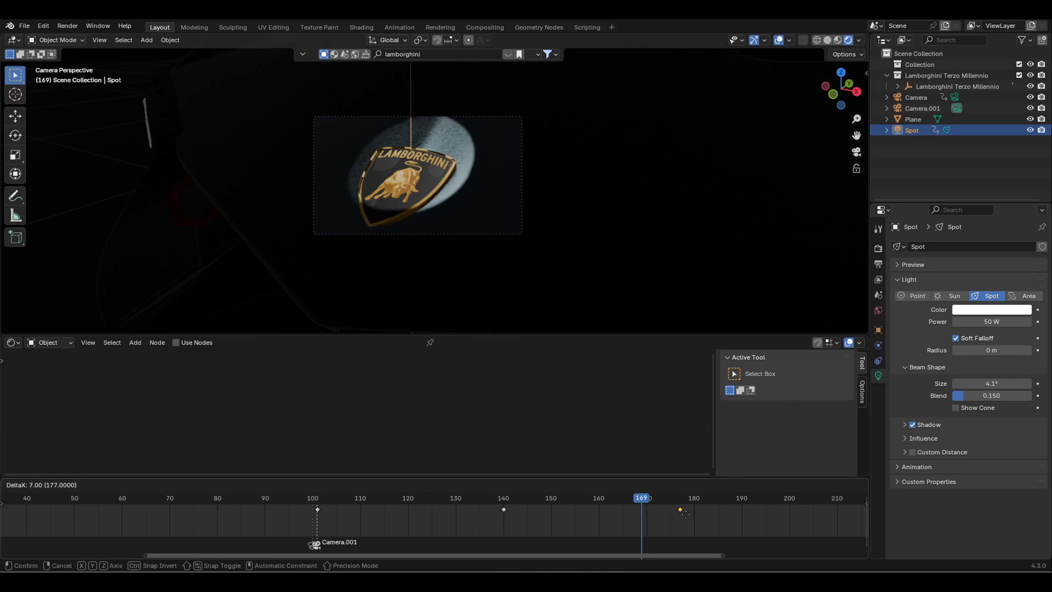
left_click(698, 514)
left_click(545, 511)
key("space")
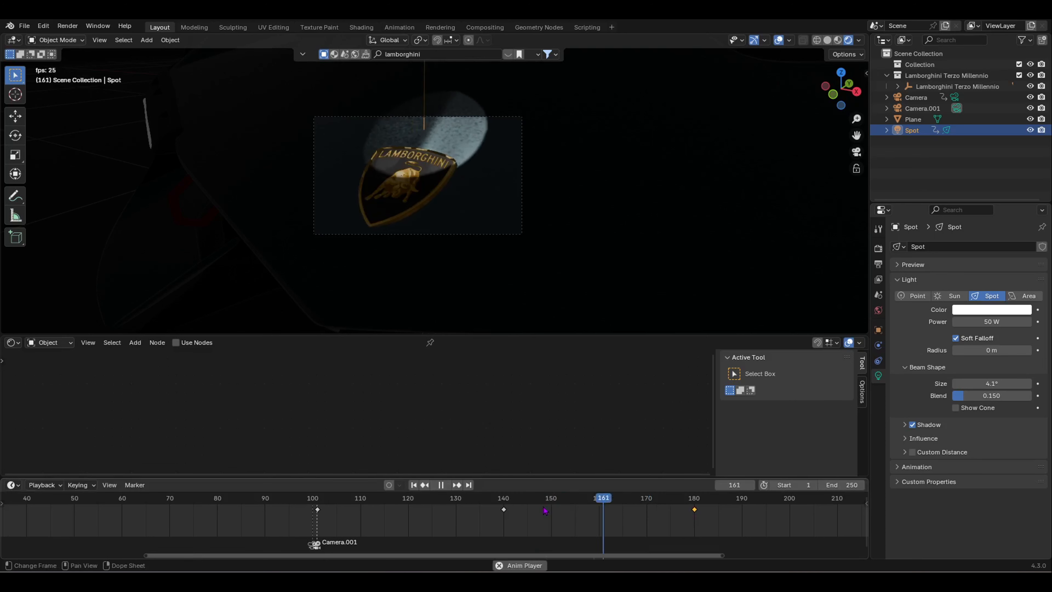
key("space")
left_click(702, 502)
key("space")
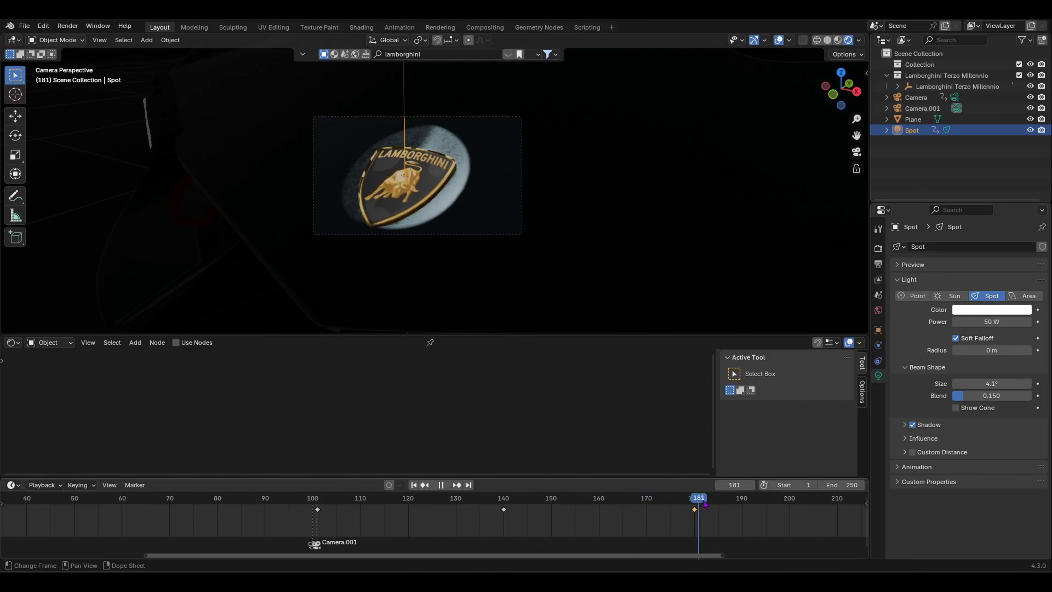
Step: Scrub and play the animation from the start, then set the playhead to frame 101
left_click_drag(740, 502, 235, 501)
scroll(489, 505, "down", 14)
key("space")
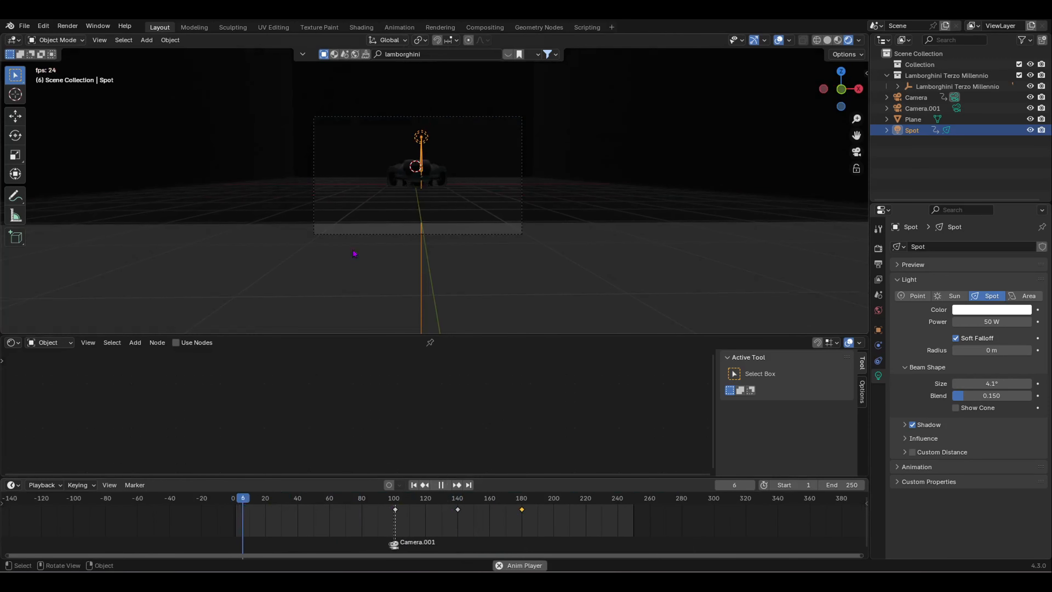
key("space")
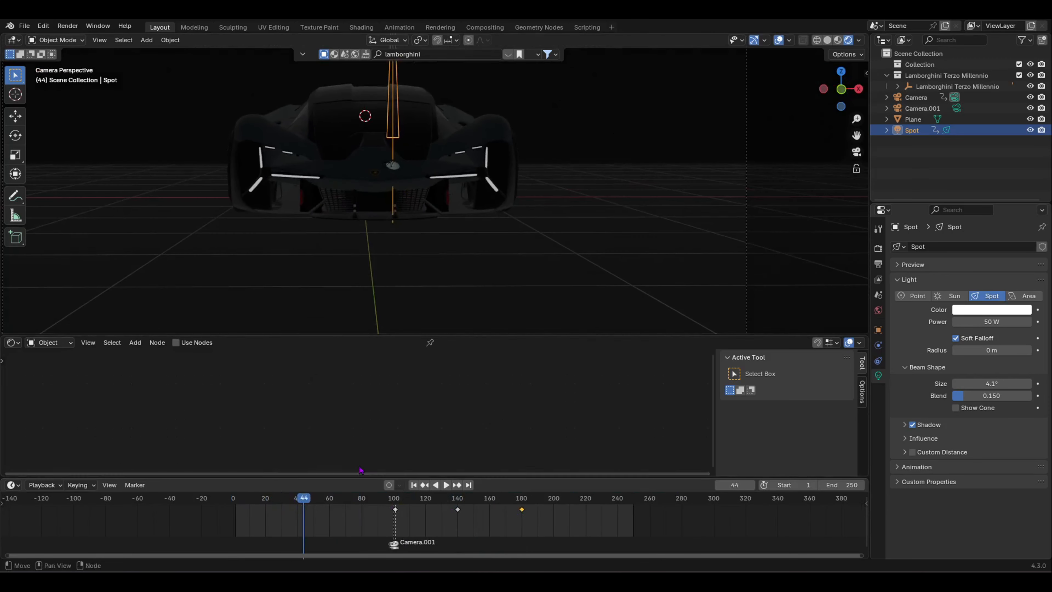
scroll(375, 152, "up", 4)
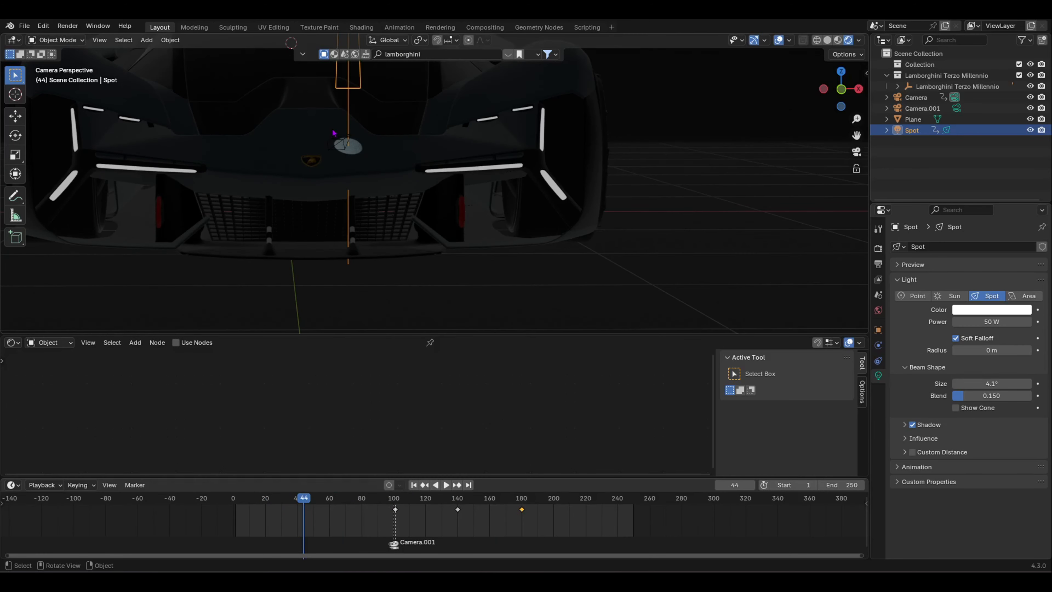
scroll(334, 139, "up", 2)
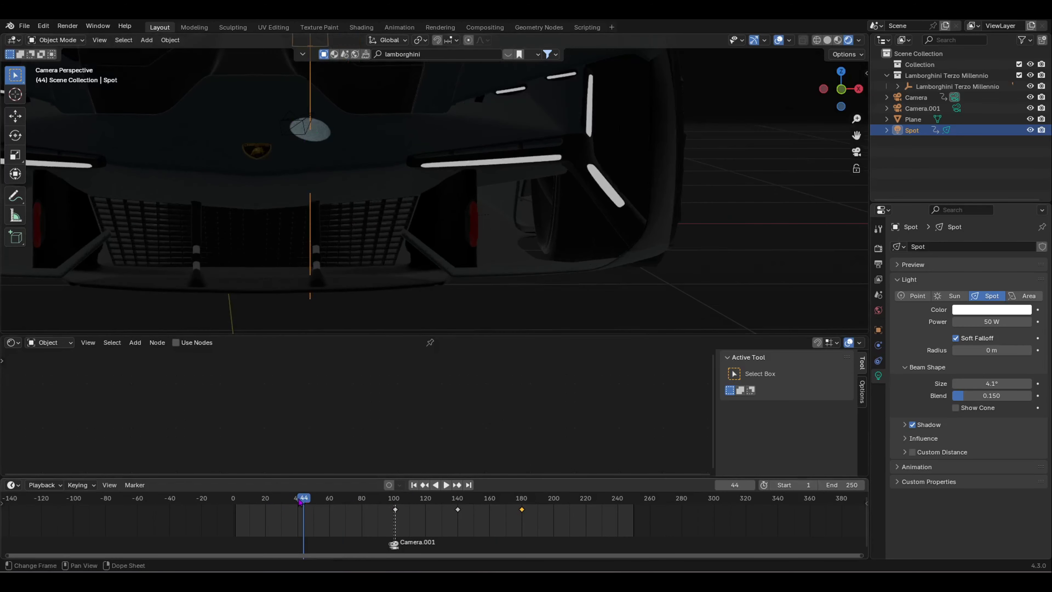
left_click_drag(301, 501, 396, 516)
scroll(364, 259, "down", 8)
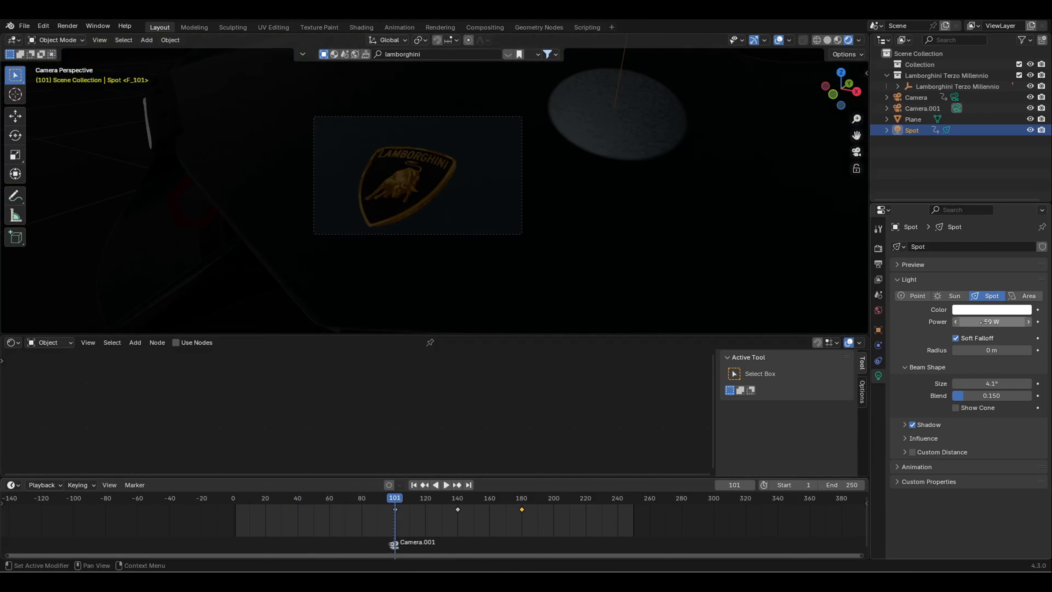
Step: Keyframe the spot light's power at 0 W on frame 100
scroll(365, 522, "up", 3)
left_click(369, 543)
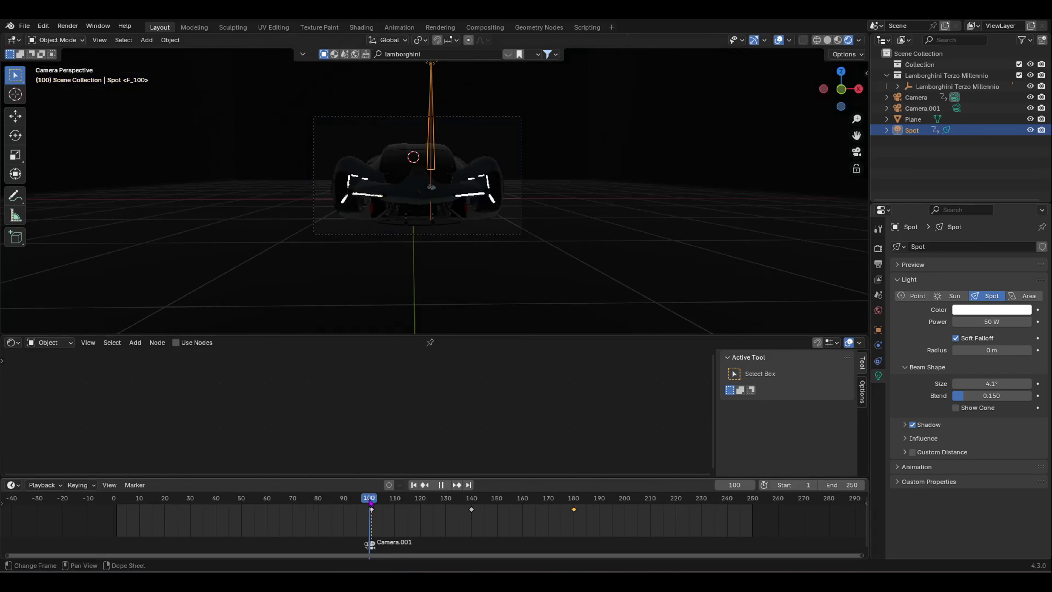
left_click(999, 321)
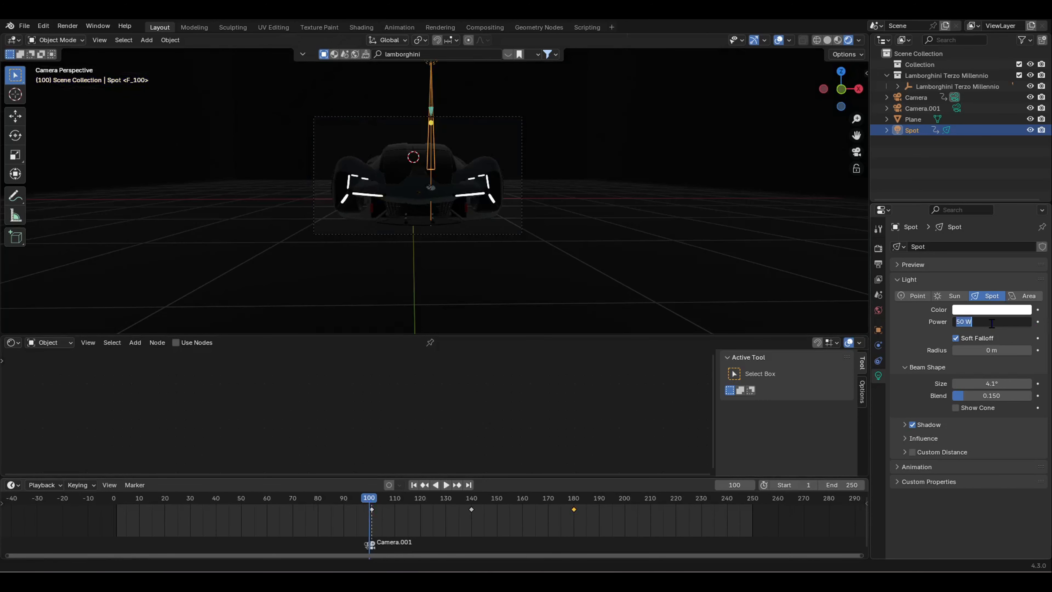
type("0")
key("Return")
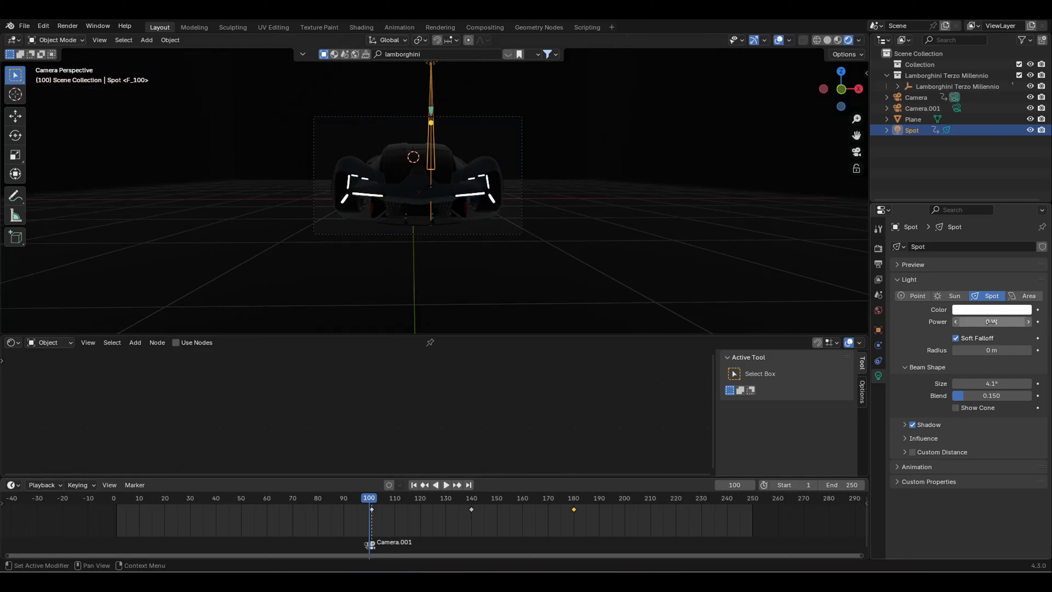
left_click(1038, 322)
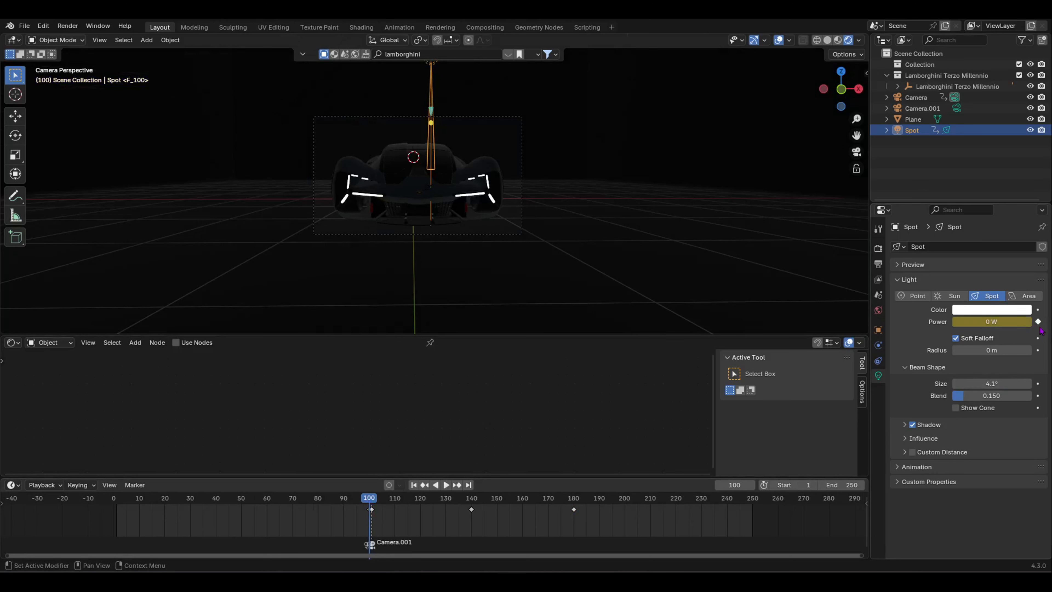
Step: Keyframe the spot power at 50 W on frame 101, then view frame 180
scroll(335, 511, "up", 4)
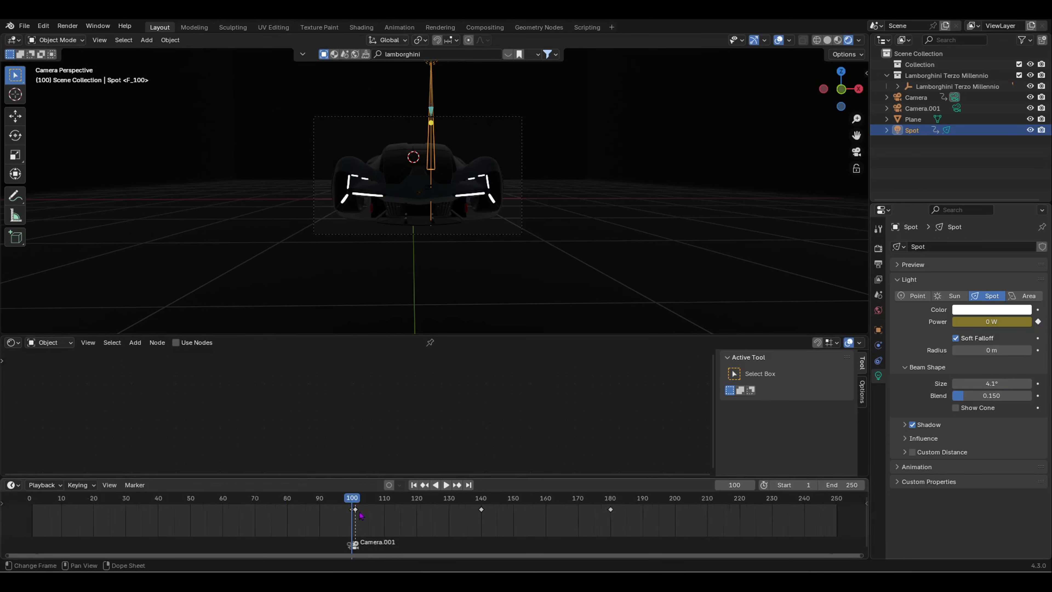
left_click(320, 500)
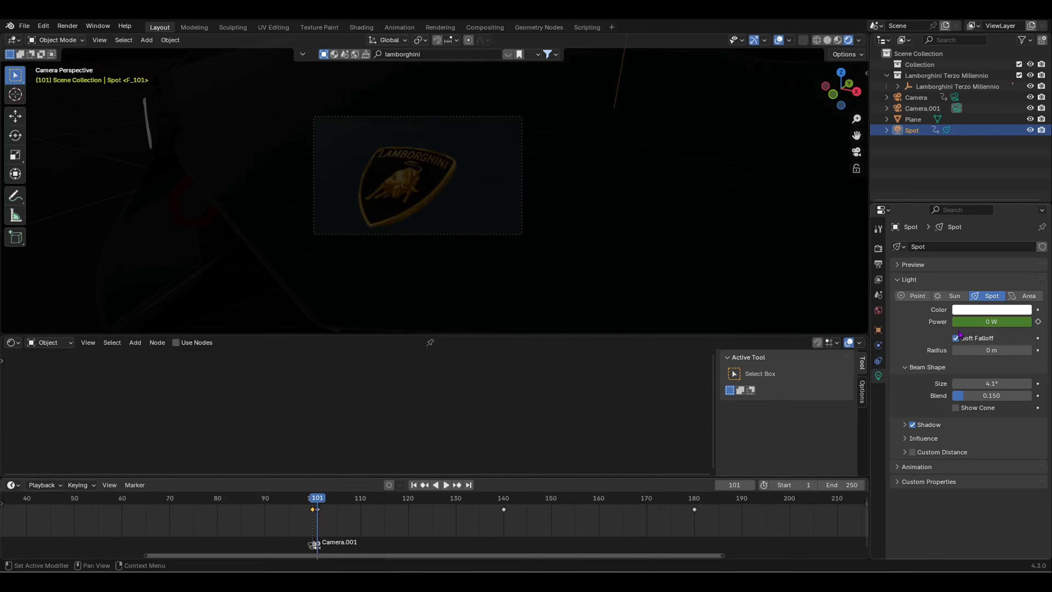
left_click(1000, 320)
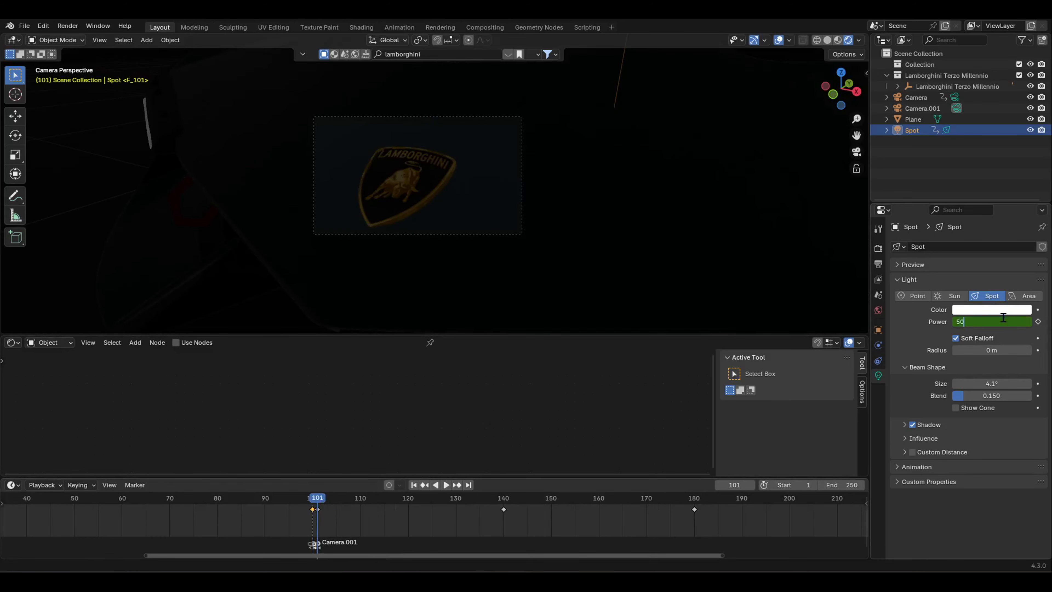
key("Return")
left_click(1039, 322)
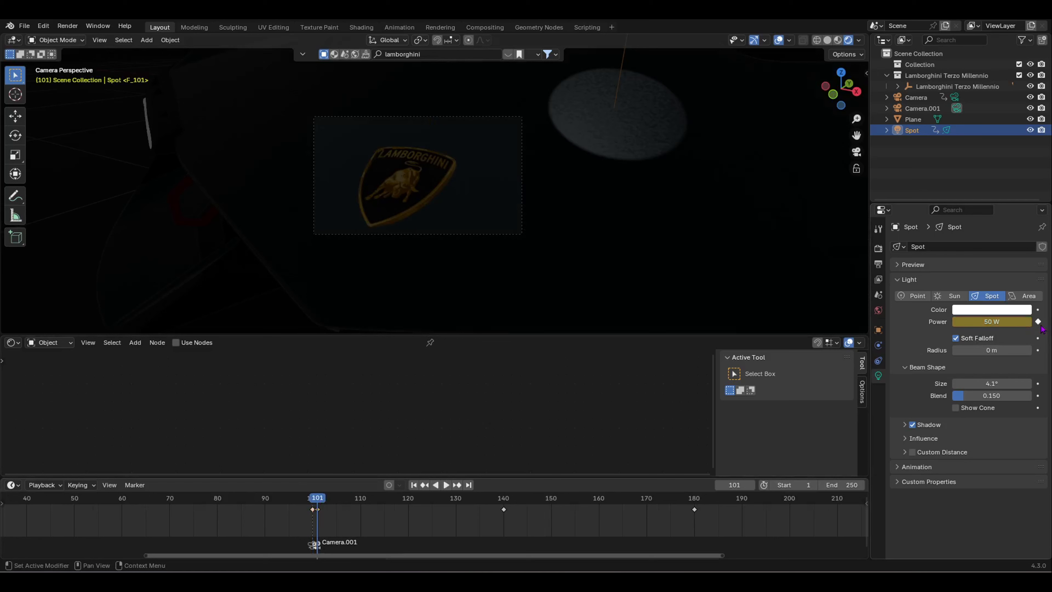
left_click_drag(323, 507, 695, 511)
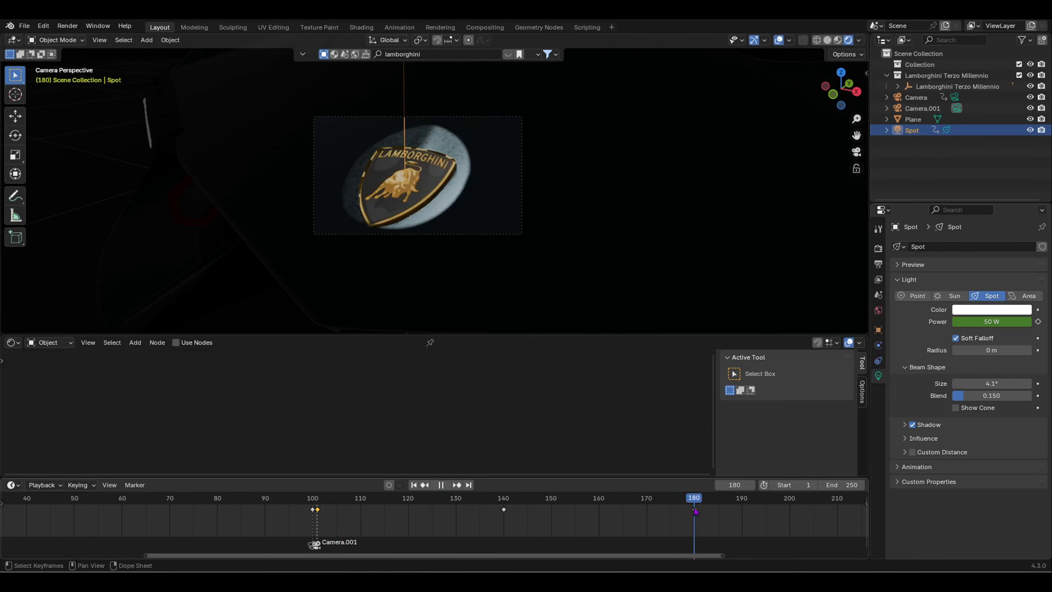
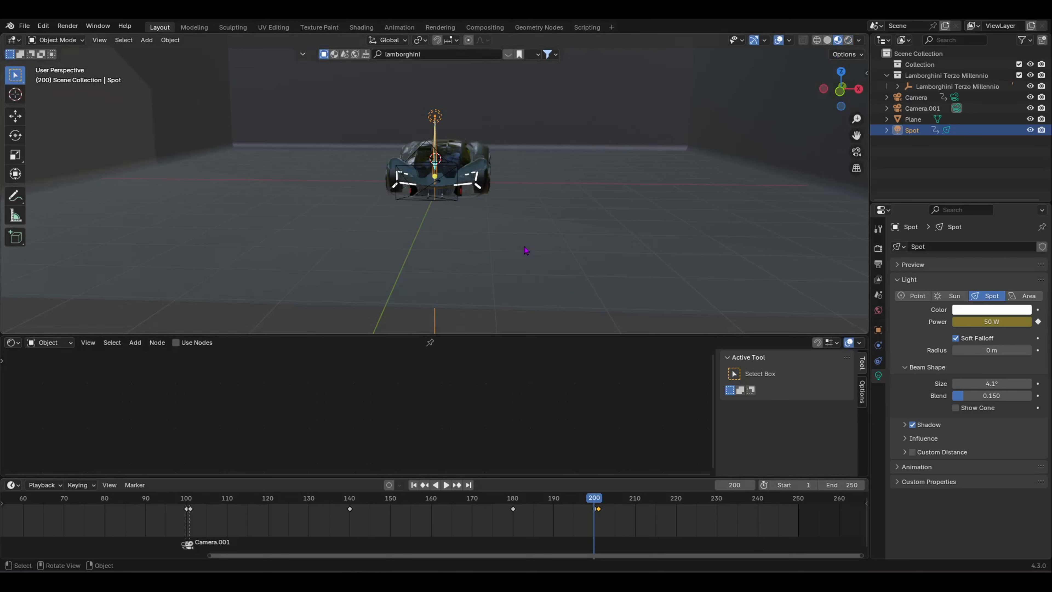
Step: Orbit, pan and zoom around the Lamborghini to inspect it and the backdrop from several angles
middle_click_drag(525, 251, 566, 252)
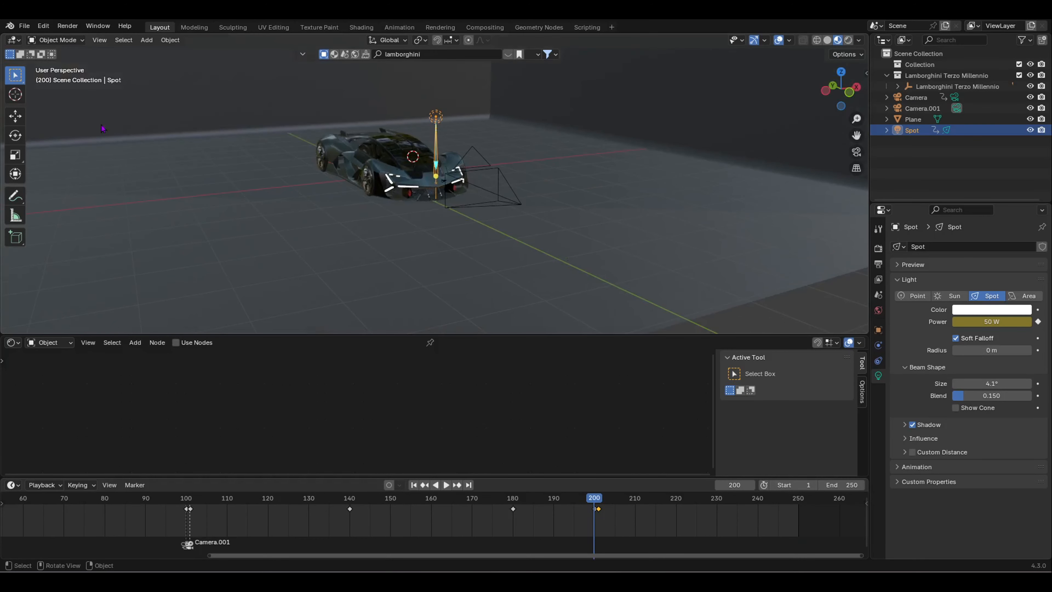
middle_click_drag(296, 135, 418, 152)
scroll(215, 203, "up", 3)
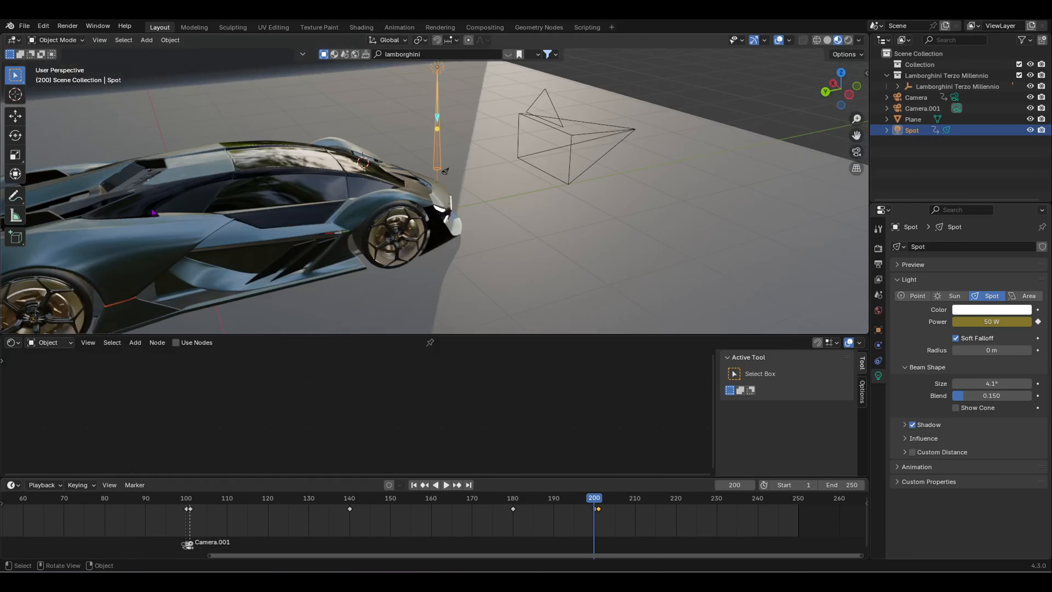
middle_click_drag(153, 207, 194, 146, "shift")
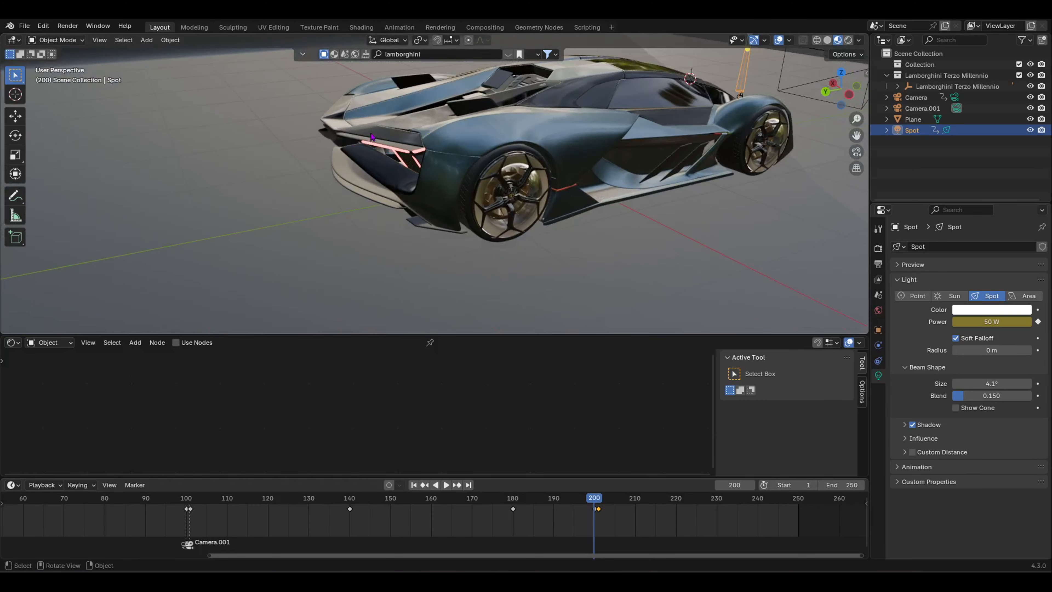
scroll(371, 137, "down", 5)
middle_click_drag(371, 136, 365, 168)
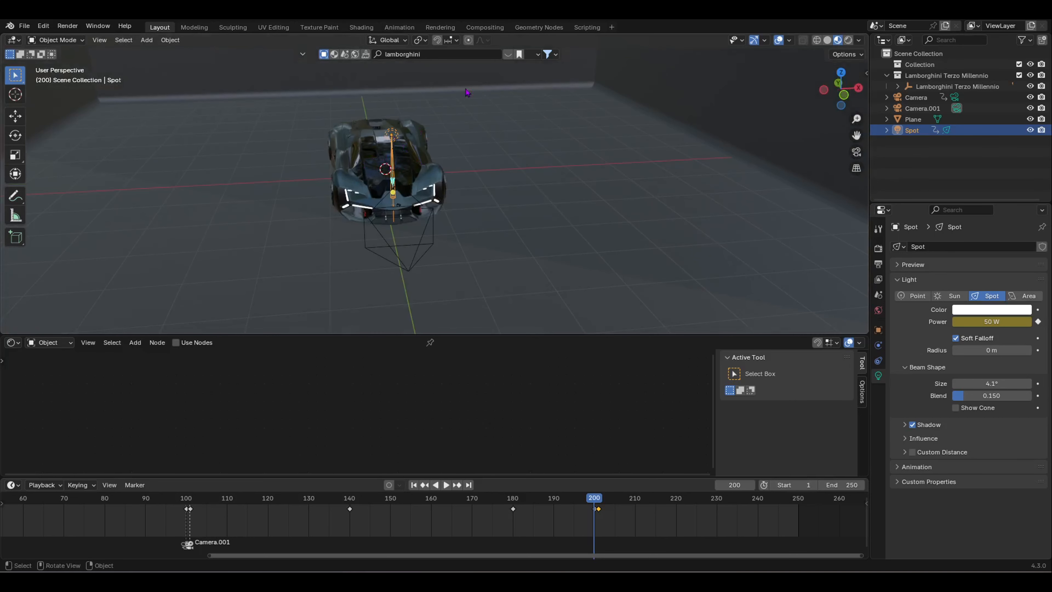
mouse_move(463, 122)
middle_mouse_down()
mouse_move(490, 114)
mouse_move(448, 111)
middle_mouse_up()
scroll(544, 555, "up", 1)
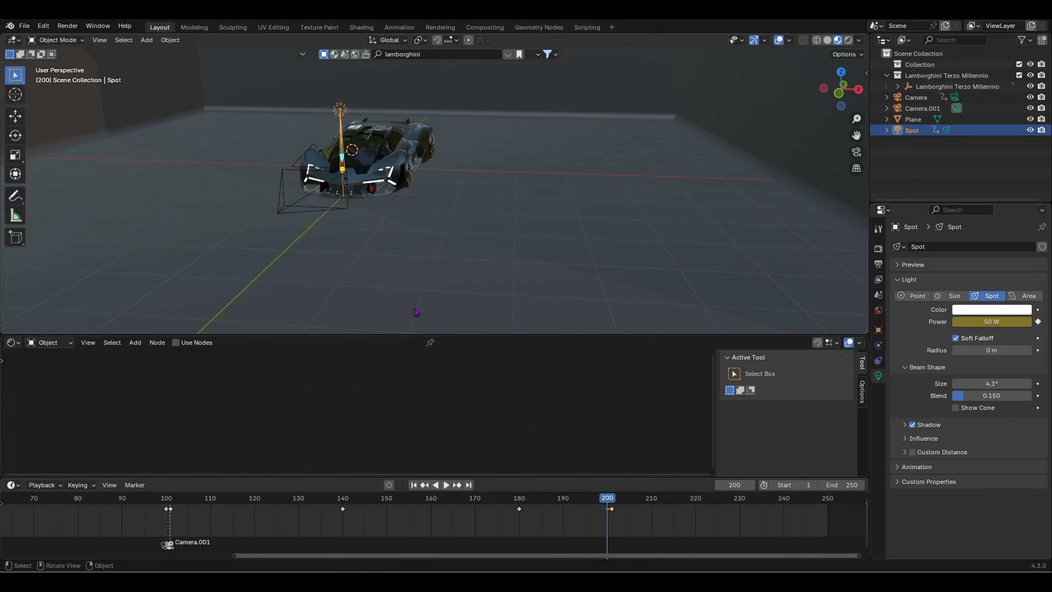
middle_click_drag(370, 285, 489, 201)
Step: Add a new camera, Camera.002, and raise it above the car, undoing a trial rotation
key("shift+a")
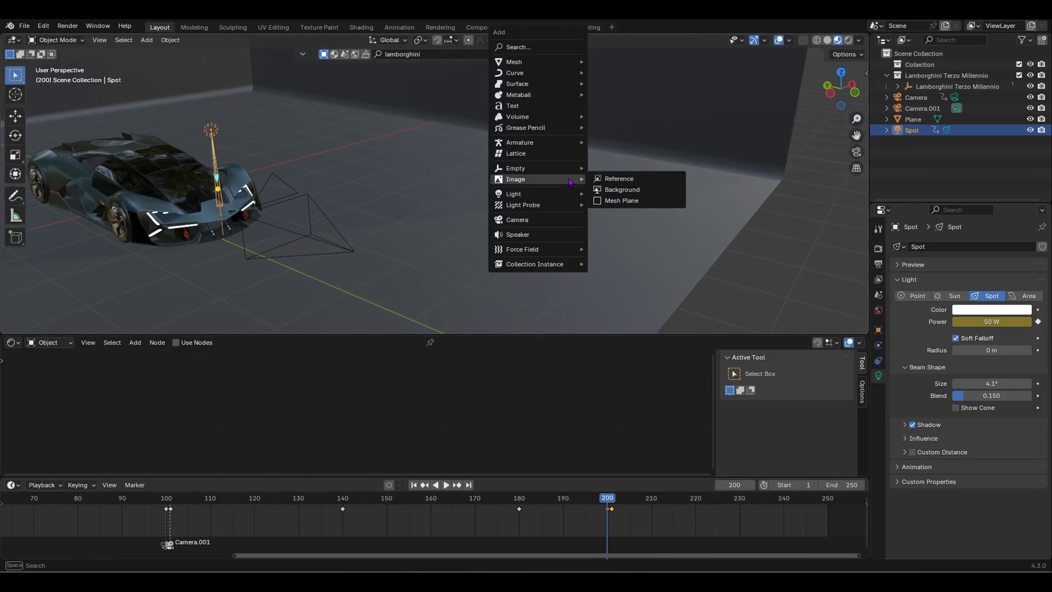
left_click(560, 220)
scroll(560, 216, "down", 2)
key("g")
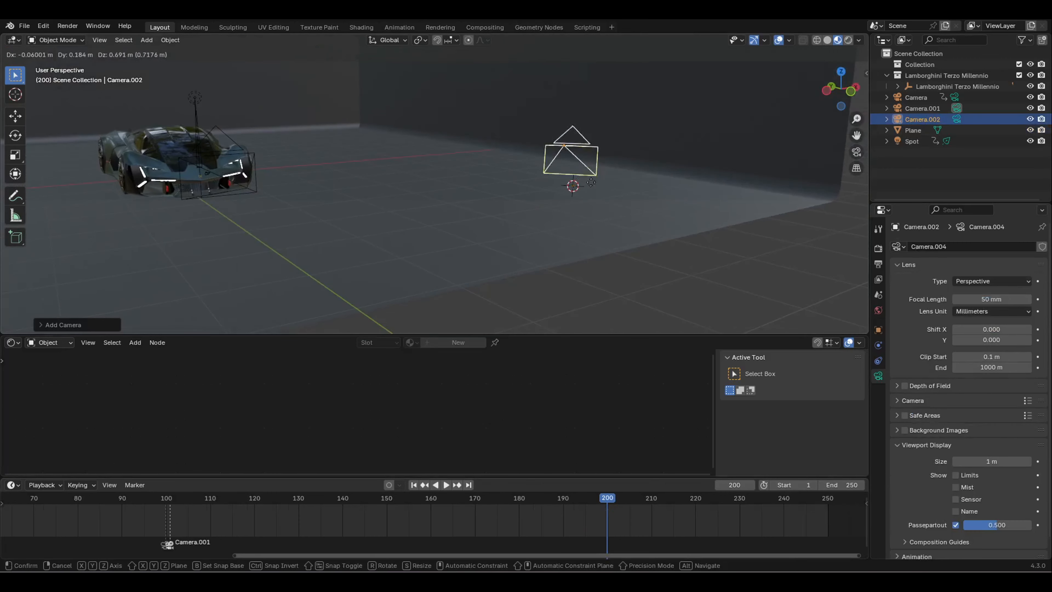
left_click(583, 170)
middle_click_drag(584, 169, 525, 174)
key("r")
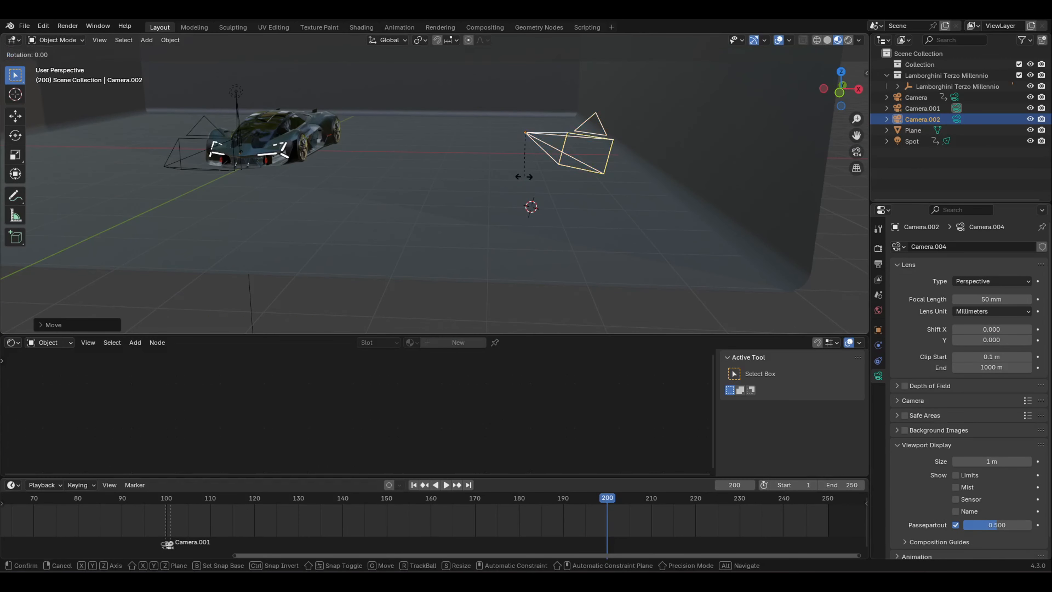
left_click(535, 183)
key("ctrl+z")
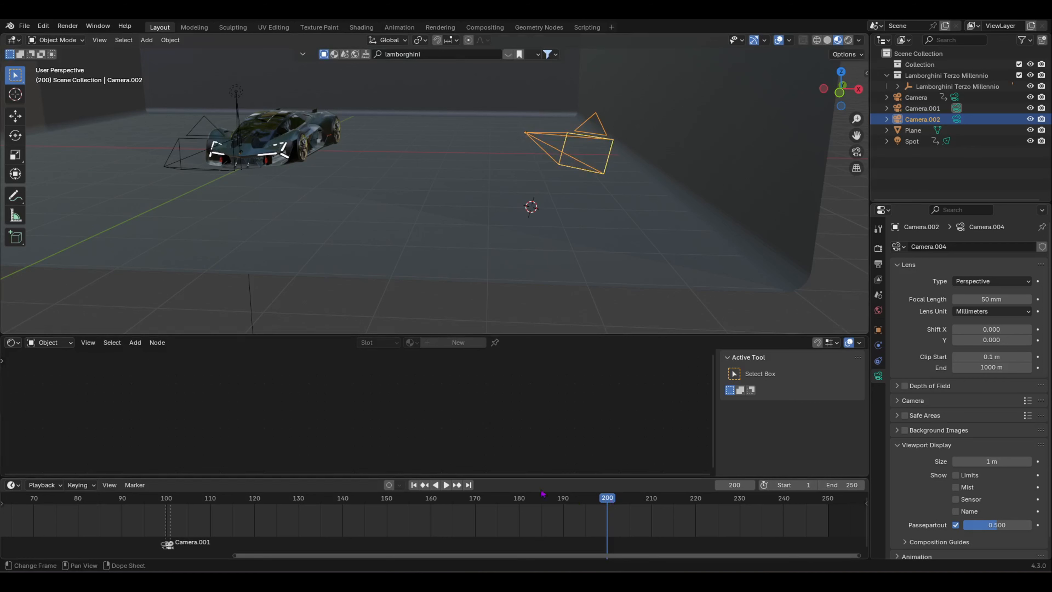
Step: Bind Camera.002 to the frame 201 marker with Ctrl+B and look through it
scroll(321, 514, "down", 2)
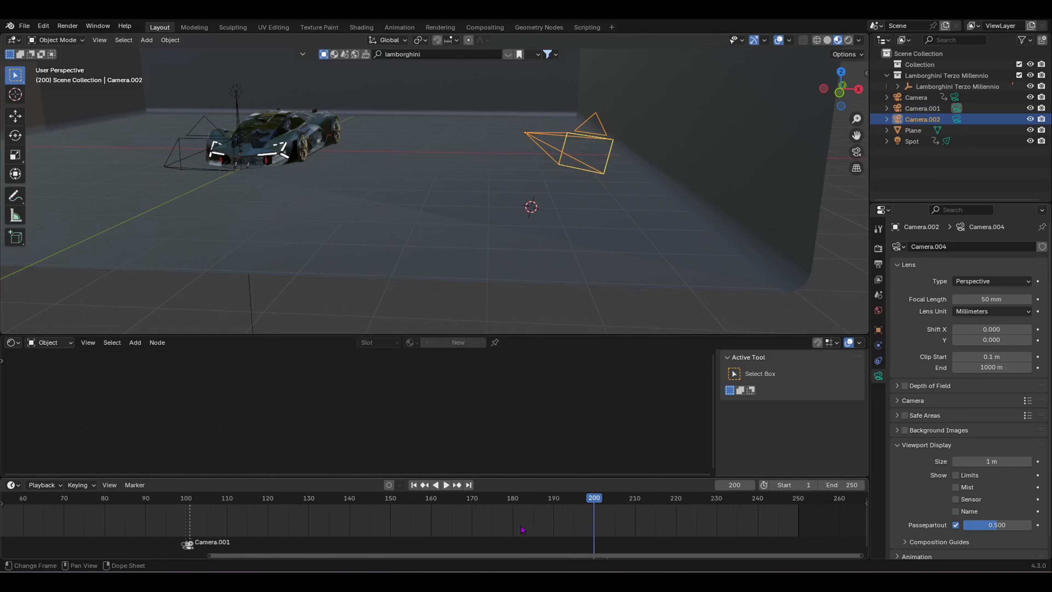
scroll(522, 530, "up", 4)
scroll(497, 522, "down", 3, "ctrl")
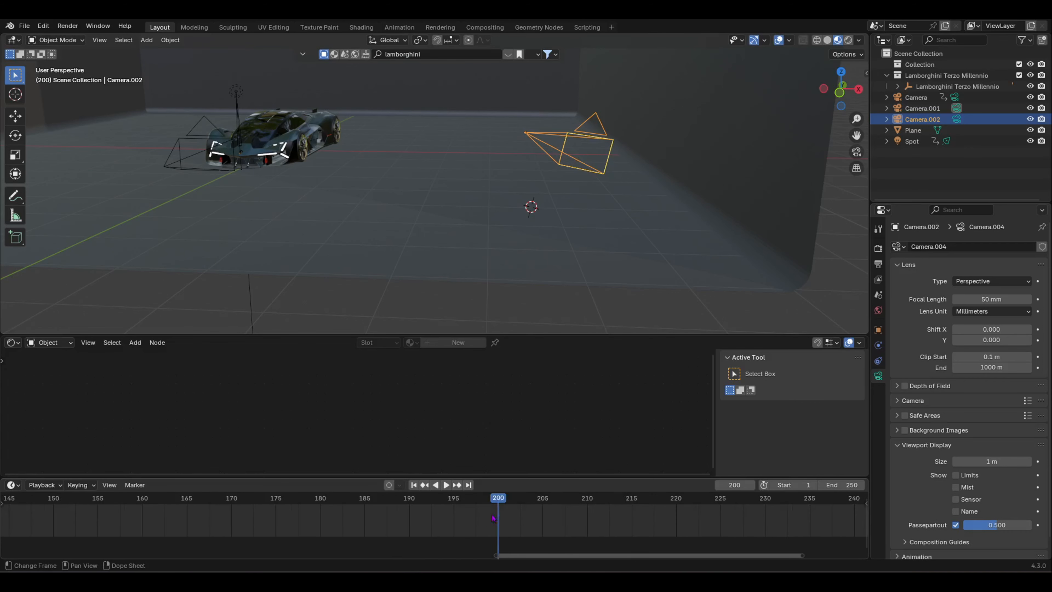
scroll(494, 518, "up", 2)
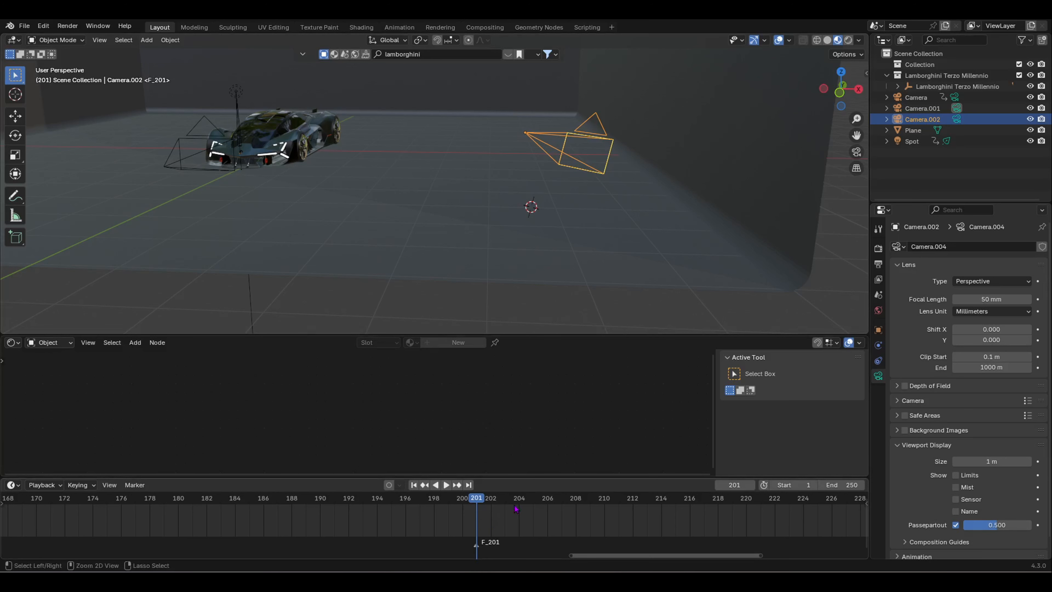
key("ctrl+b")
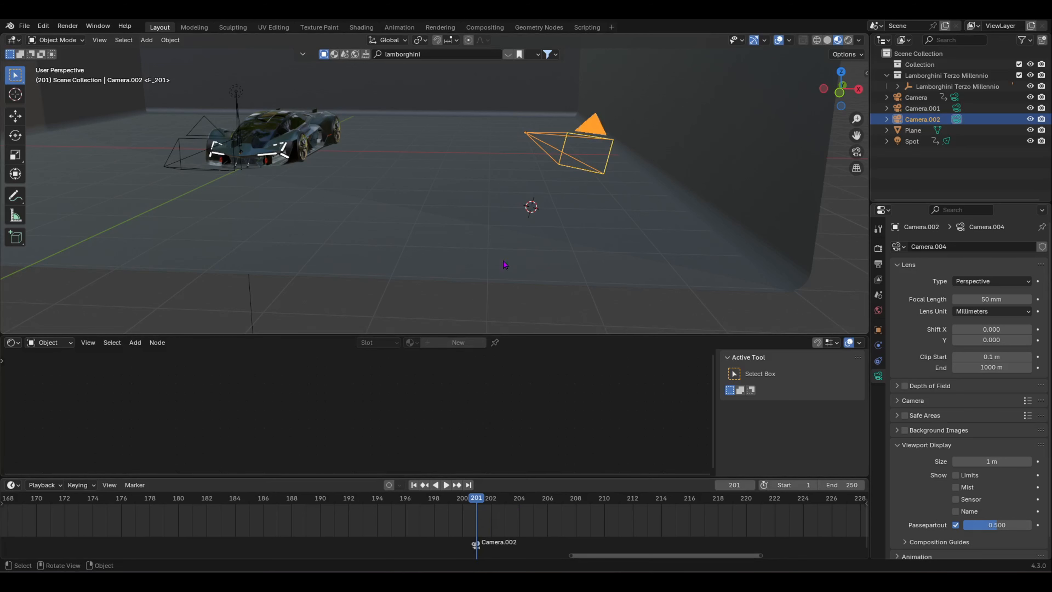
key("KP_0")
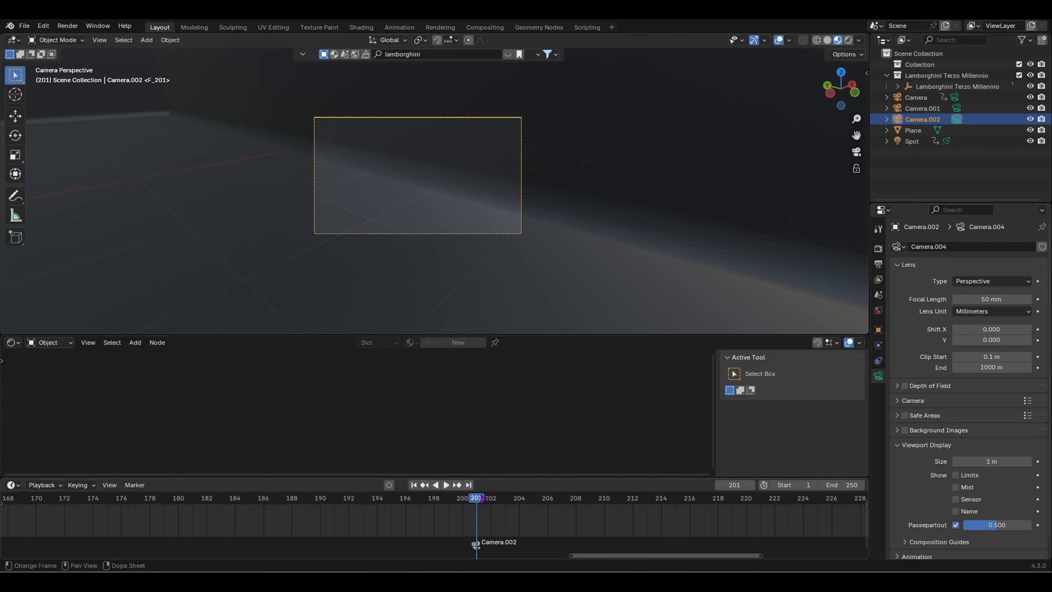
Step: Walk Camera.002 up and toward the car so it frames the front from slightly above
left_click_drag(481, 500, 519, 504)
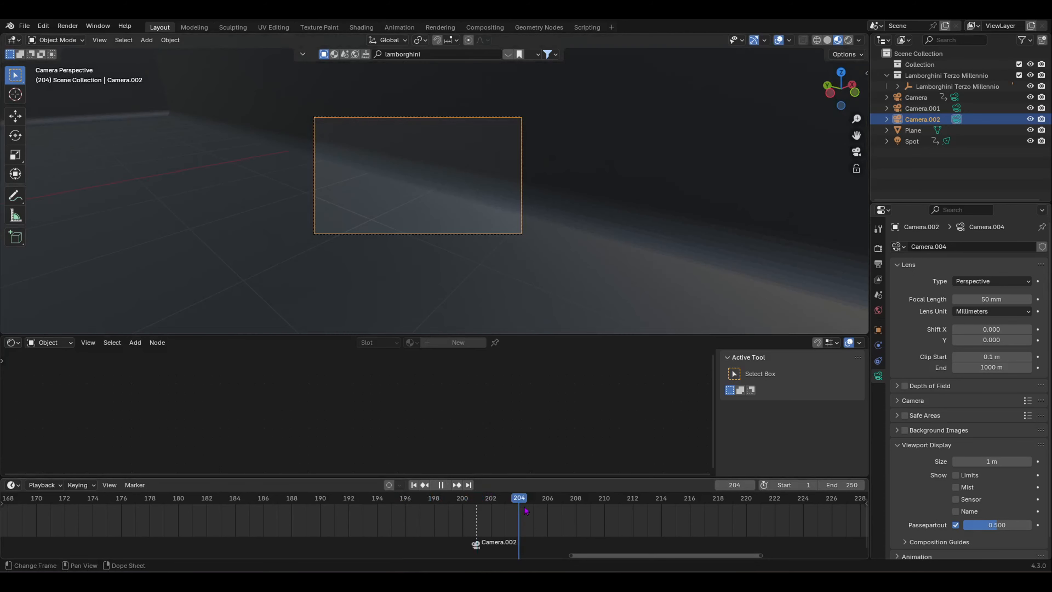
key("shift+grave")
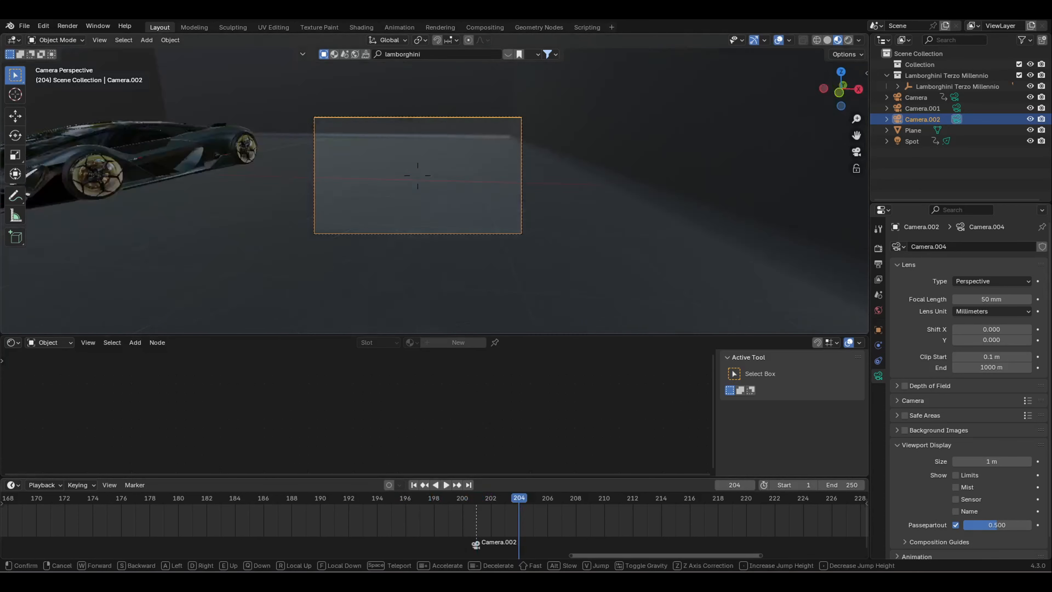
key("a")
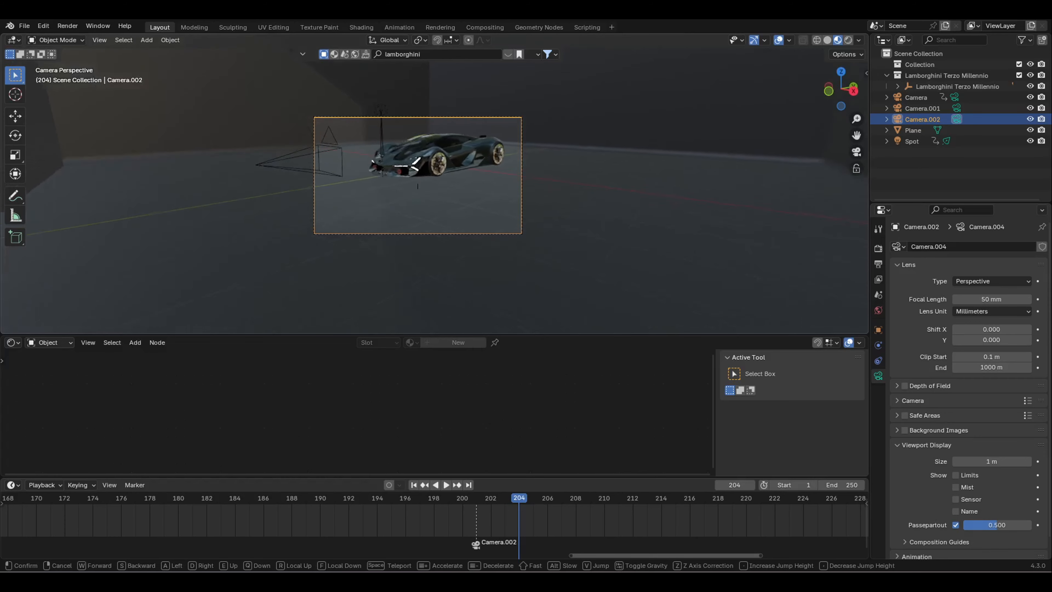
key("e")
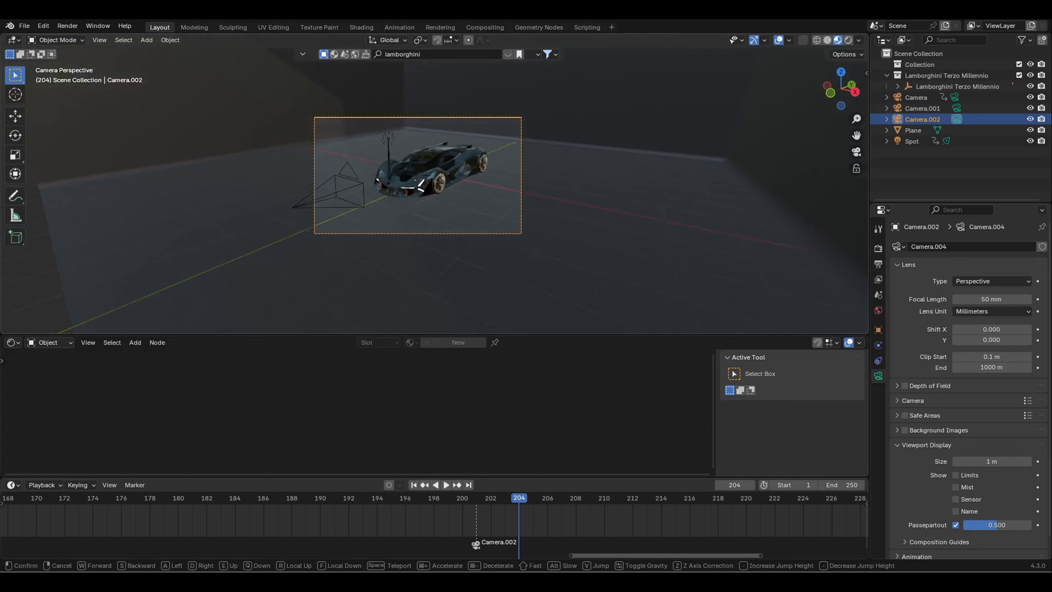
key("w")
left_click(529, 415)
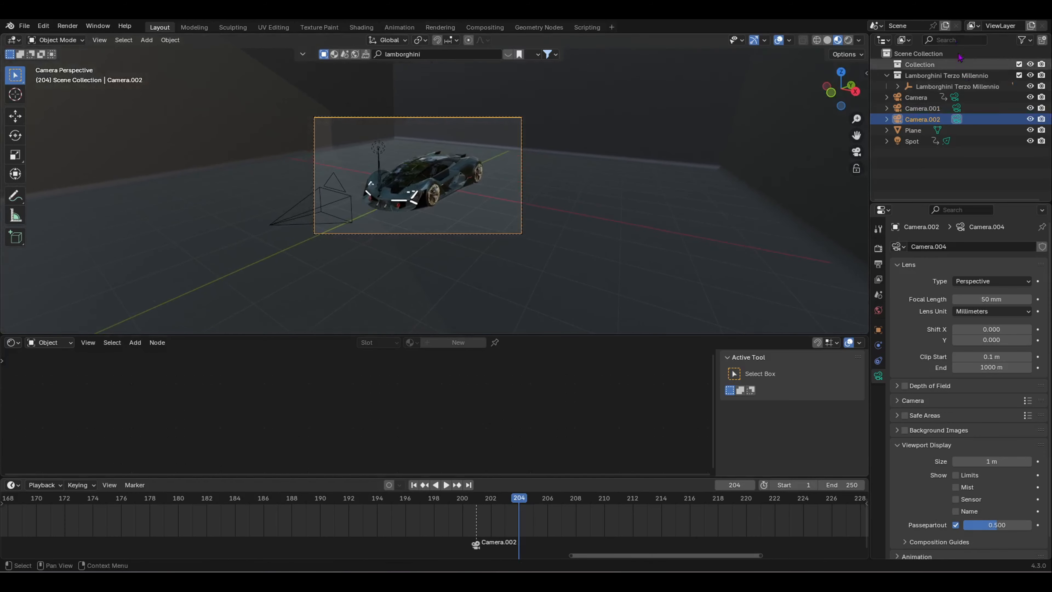
Step: Preview the framing in Rendered shading, return to Material Preview, and orbit in to the car's front
left_click(848, 40)
scroll(333, 161, "up", 6)
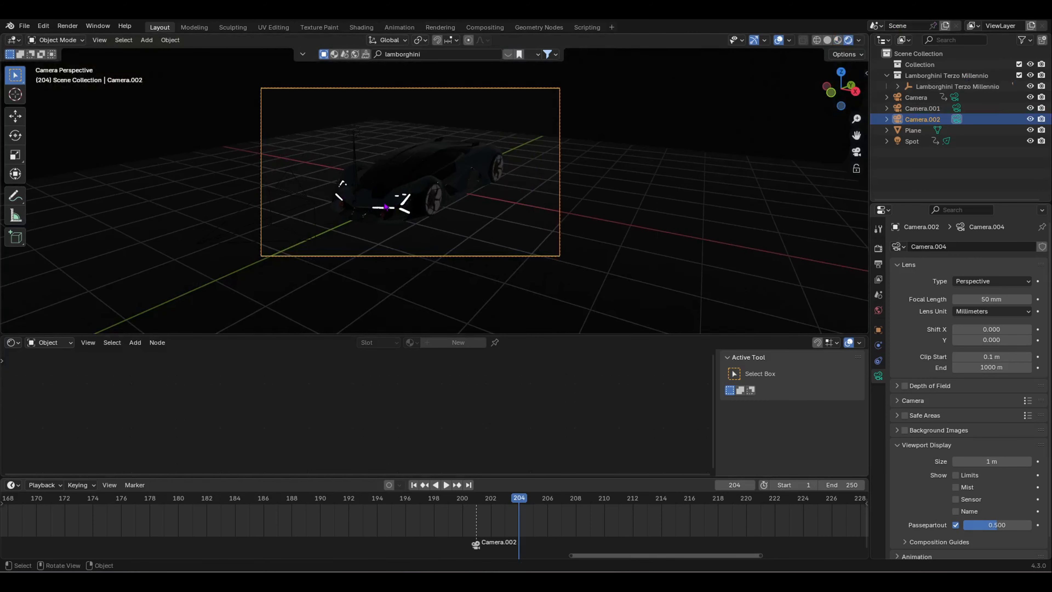
scroll(433, 198, "down", 5)
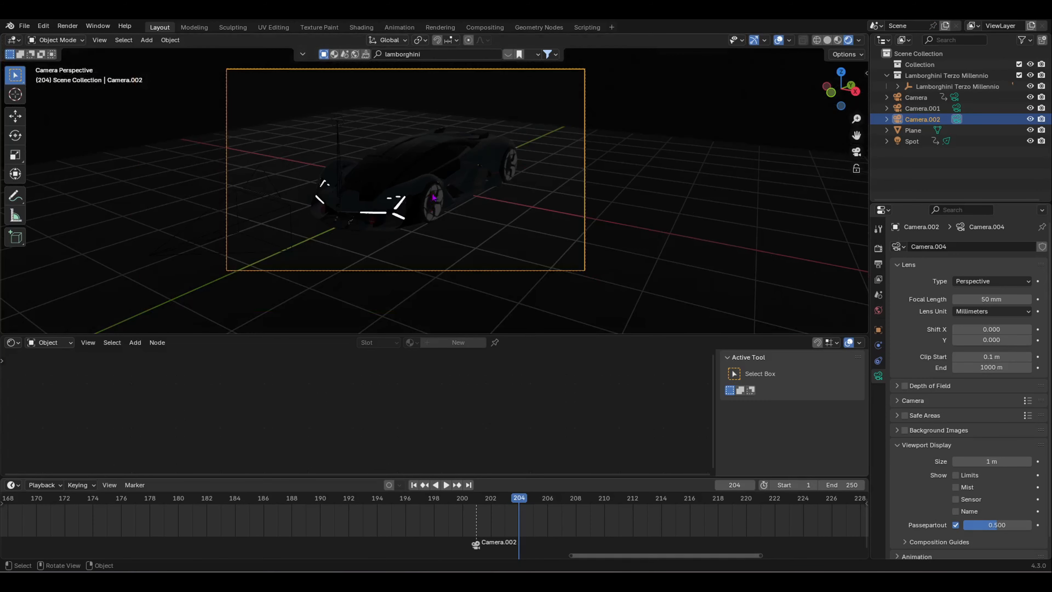
left_click(837, 40)
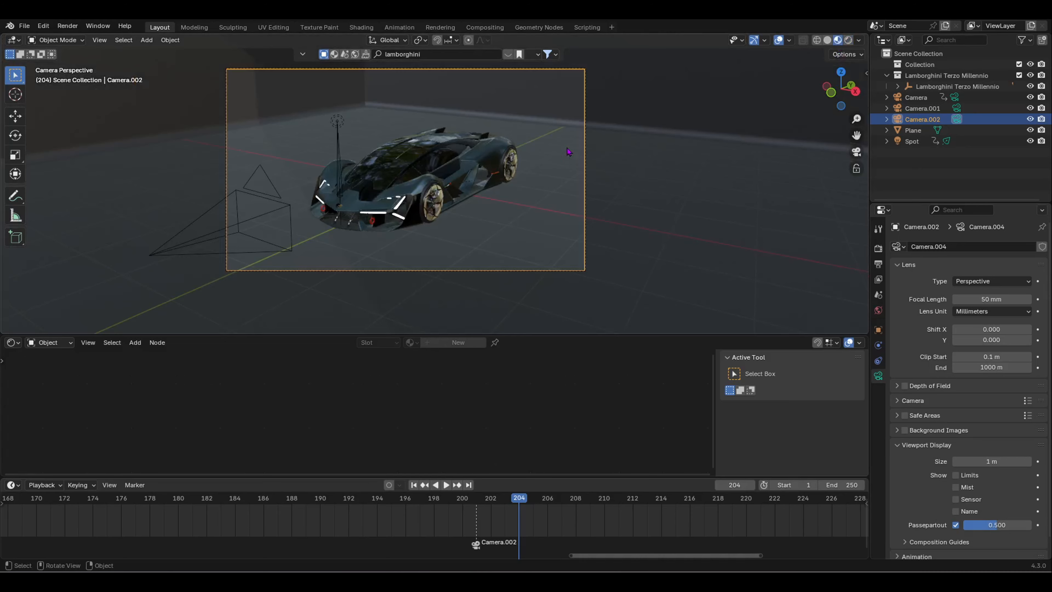
middle_click_drag(567, 152, 325, 175)
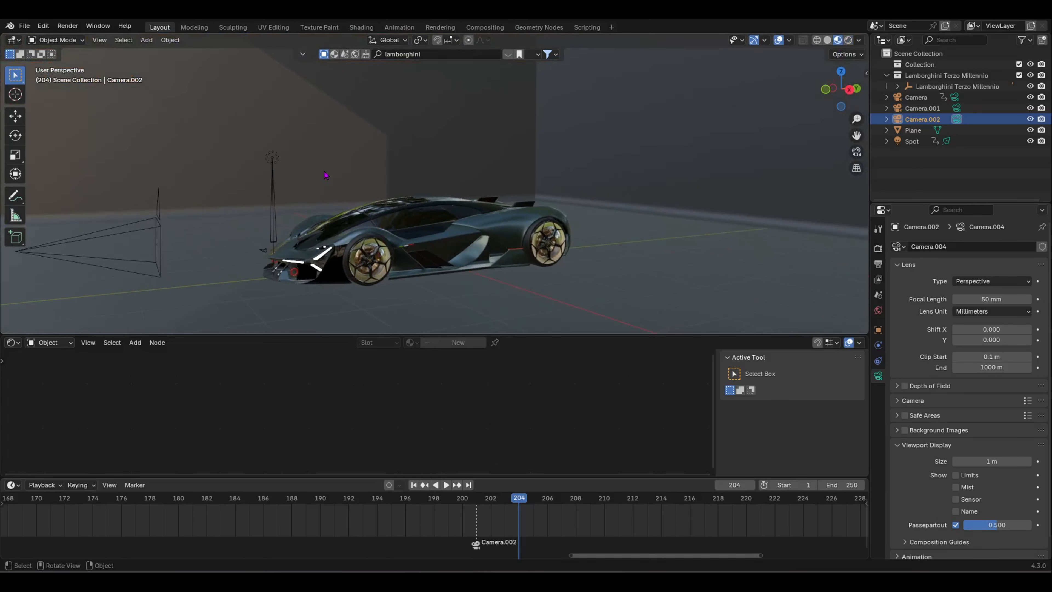
middle_click_drag(474, 113, 477, 135)
middle_click_drag(482, 210, 526, 199)
scroll(600, 194, "down", 3)
middle_click_drag(428, 135, 482, 279)
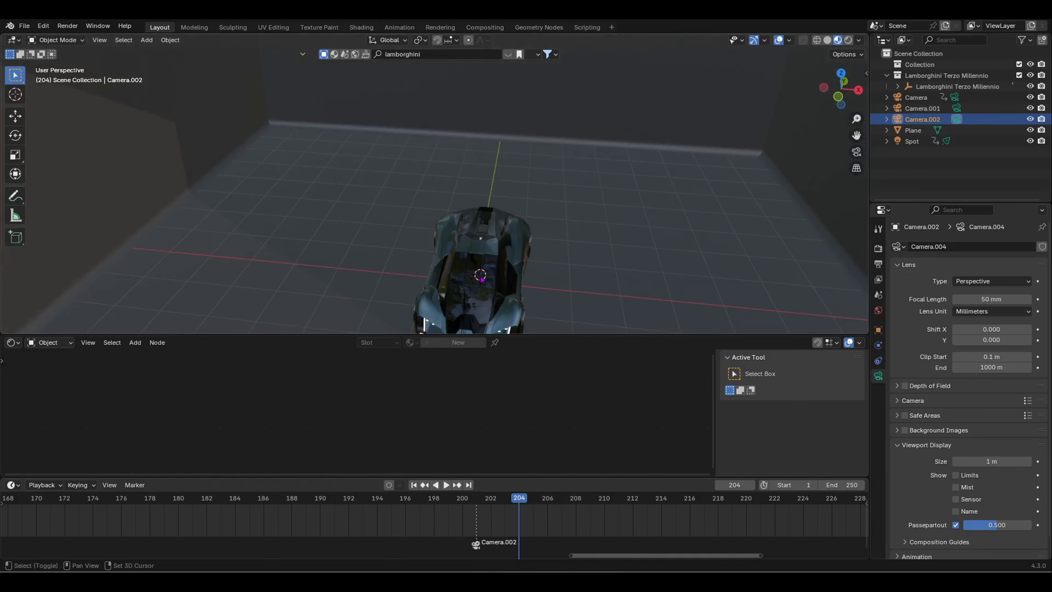
Step: Add an Area light, deleting a stray camera, and raise it along Z above the car
key("shift+a")
left_click(469, 287)
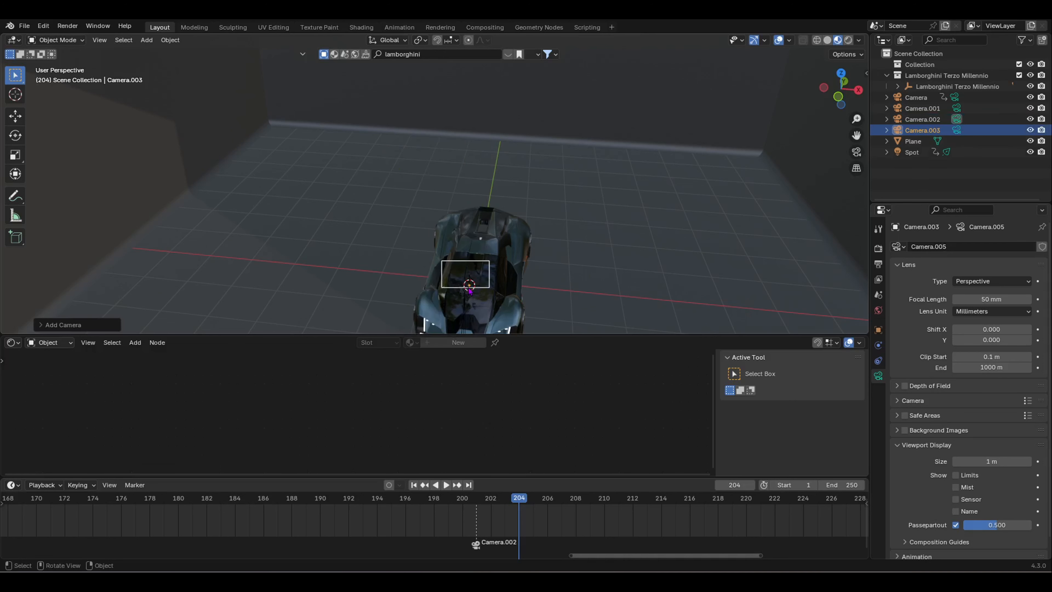
key("Delete")
key("shift+a")
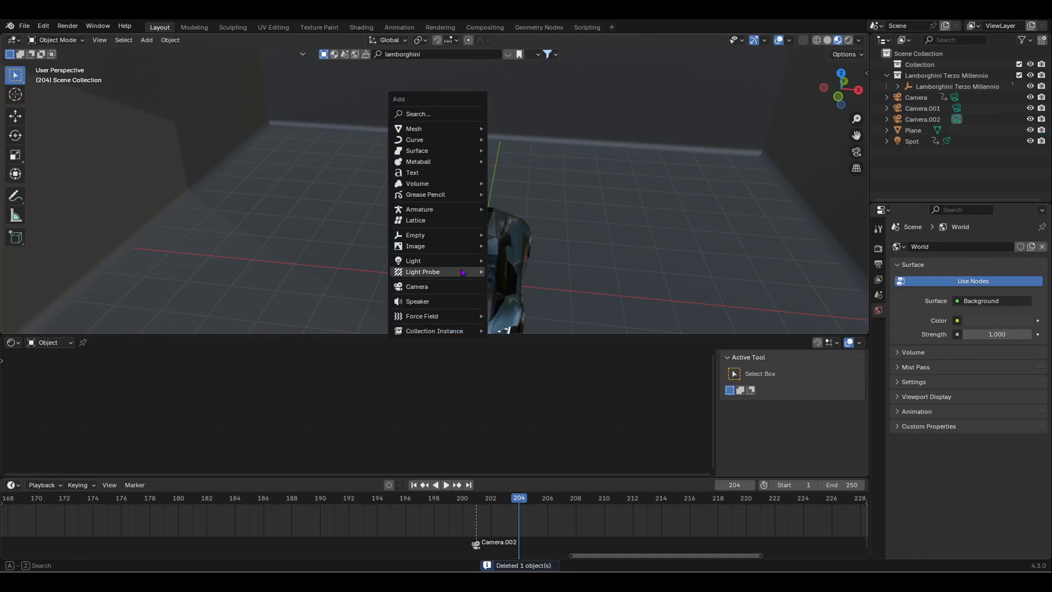
mouse_move(463, 264)
left_click(527, 301)
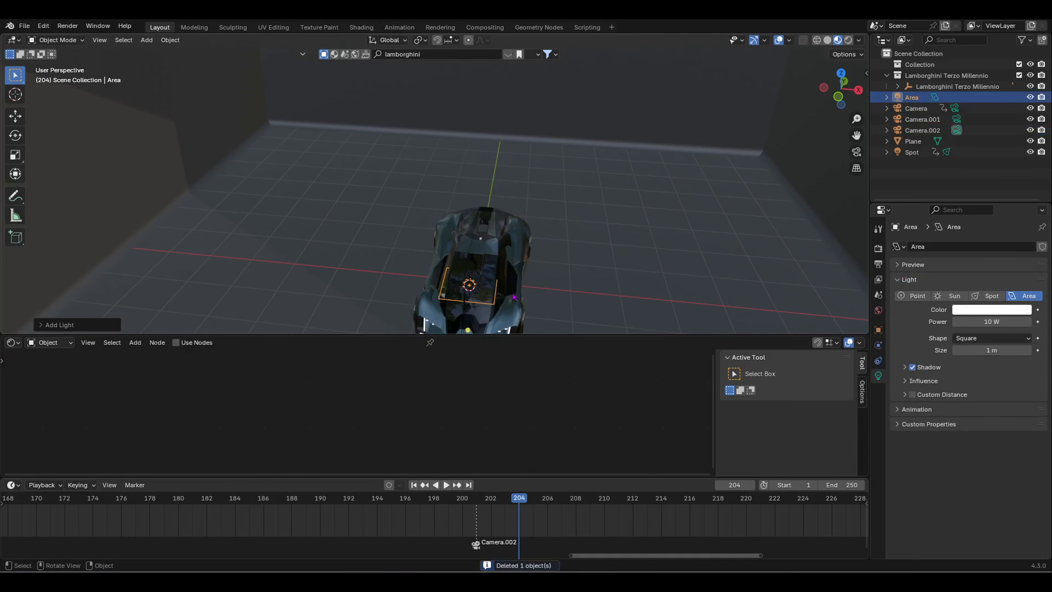
middle_click_drag(526, 302, 518, 284)
key("g")
key("z")
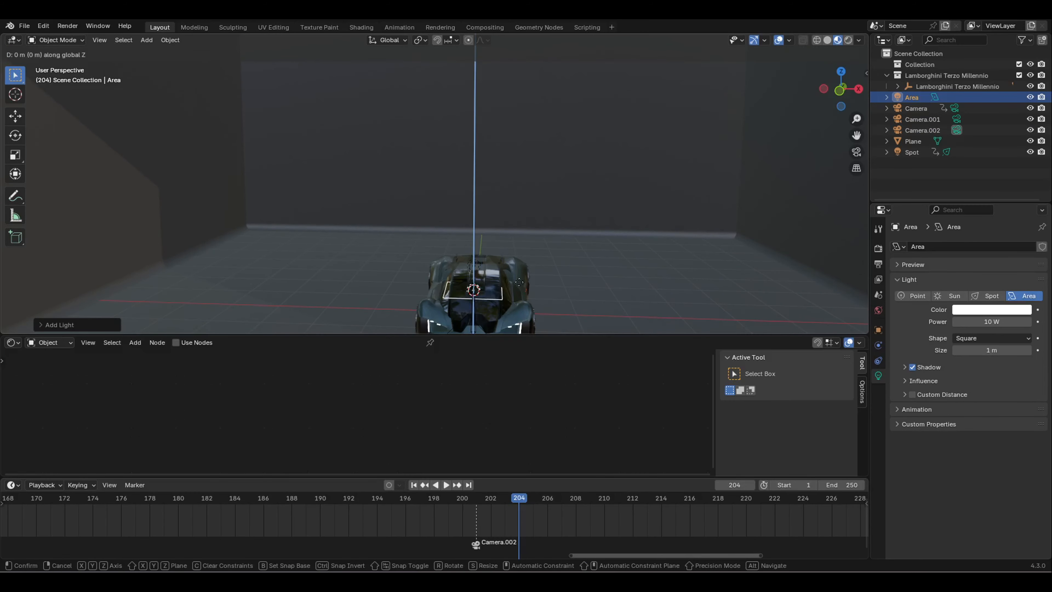
left_click(527, 223)
middle_click_drag(527, 224, 557, 298)
scroll(558, 298, "up", 4)
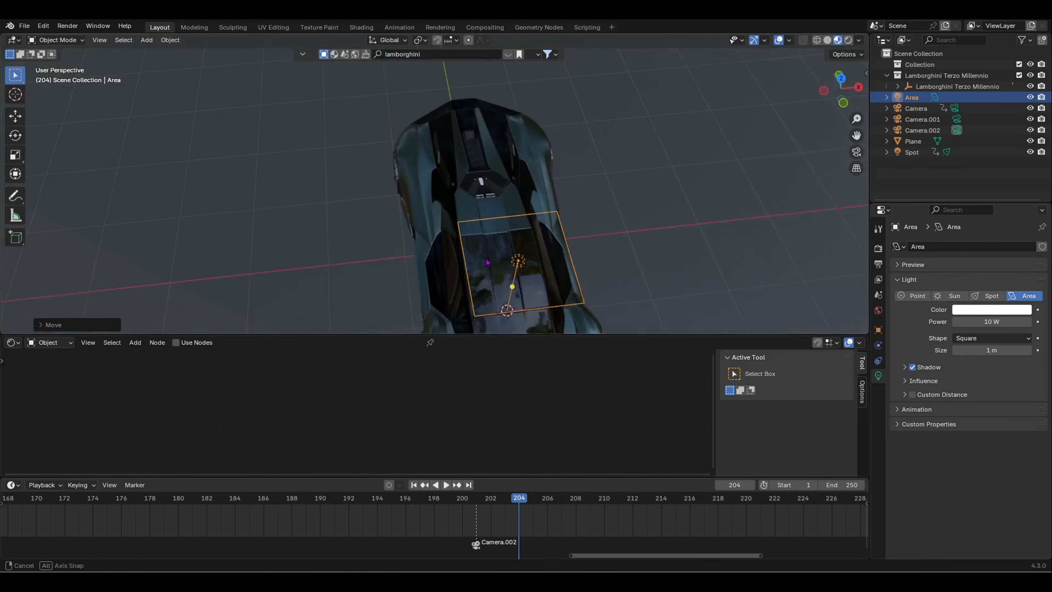
middle_click_drag(513, 256, 481, 217, "shift")
Step: Scale the Area light along X and then Y into a wide panel
key("s")
key("x")
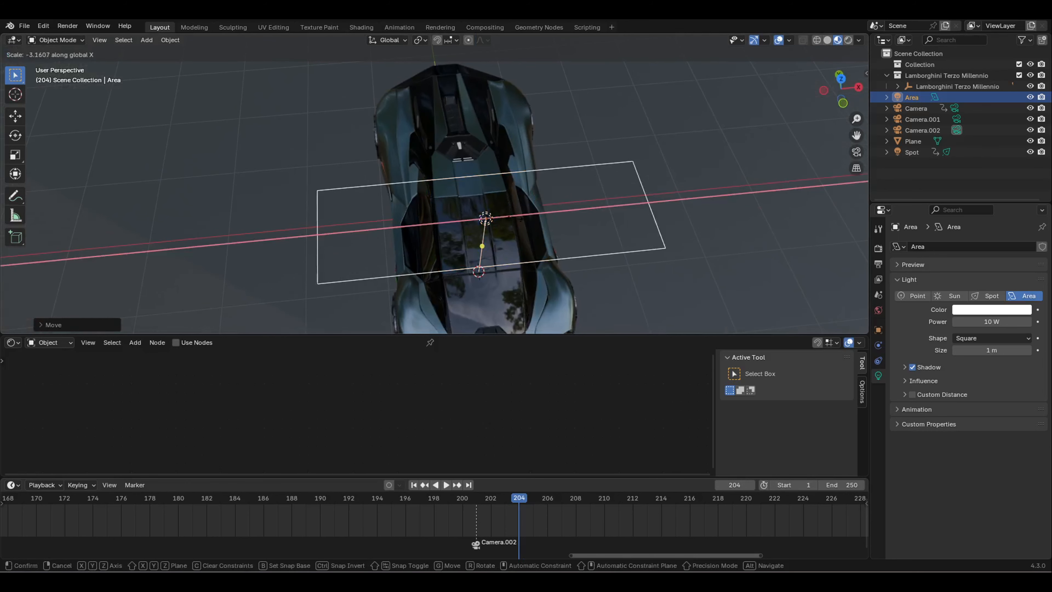
left_click(526, 240)
middle_click_drag(526, 240, 446, 222)
key("s")
key("y")
left_click(389, 220)
Step: Move the Area light over the car's front
key("g")
left_click(514, 222)
middle_click_drag(514, 222, 489, 201)
key("g")
left_click(526, 207)
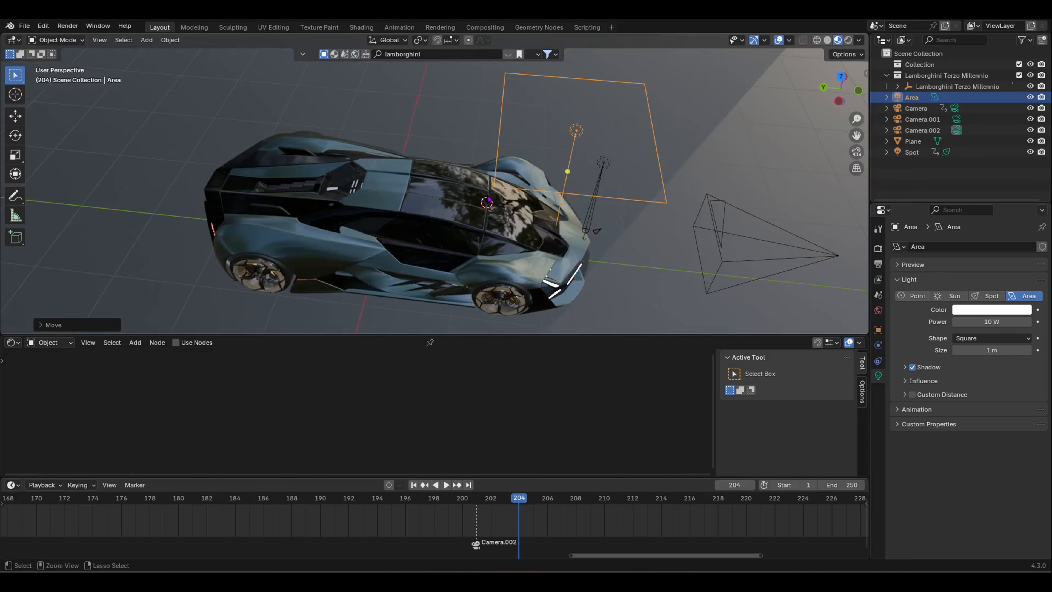
Step: Paste two copies of the Area light and spread them in a row along the car
key("ctrl+c")
key("ctrl+v")
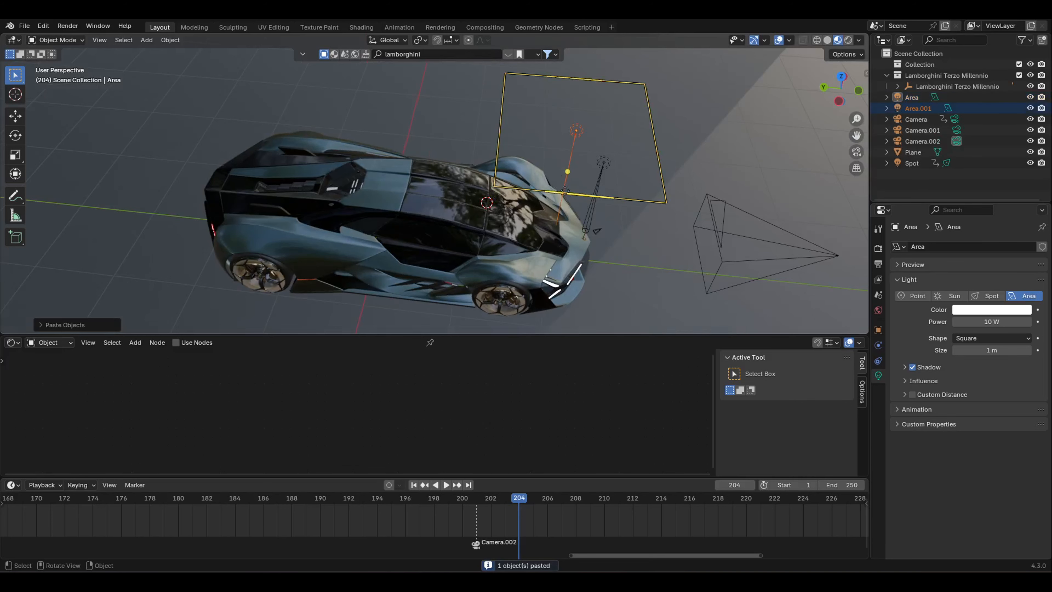
key("g")
left_click(381, 167)
middle_click_drag(381, 167, 575, 158)
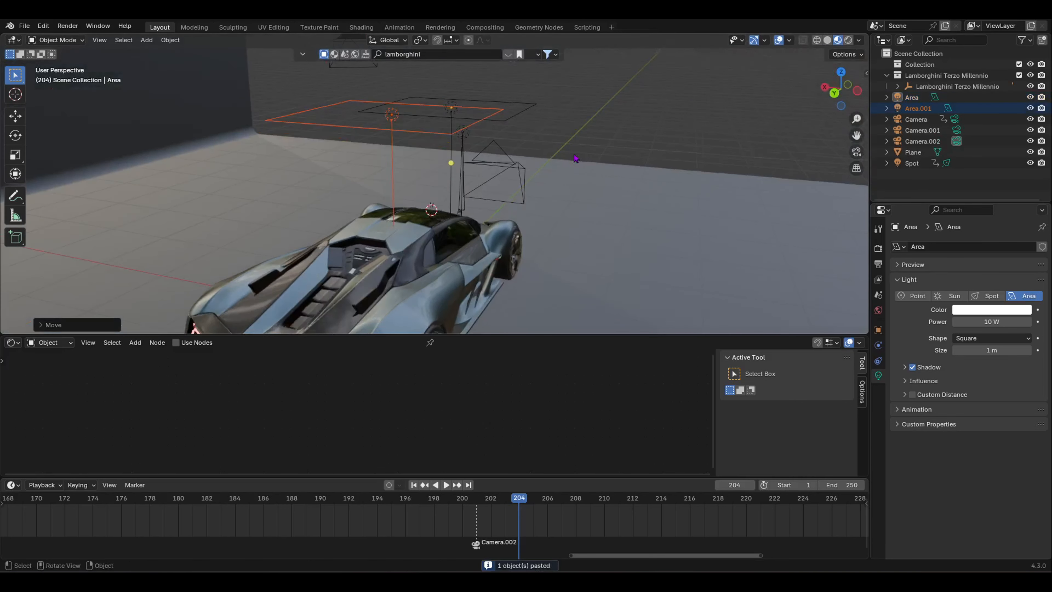
middle_click_drag(556, 192, 493, 197)
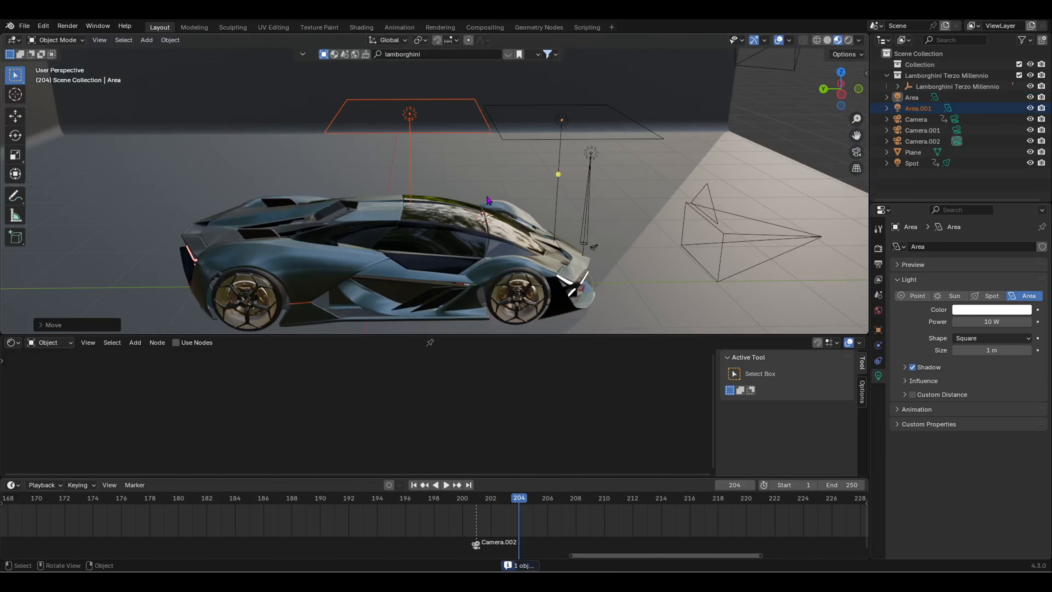
key("ctrl+v")
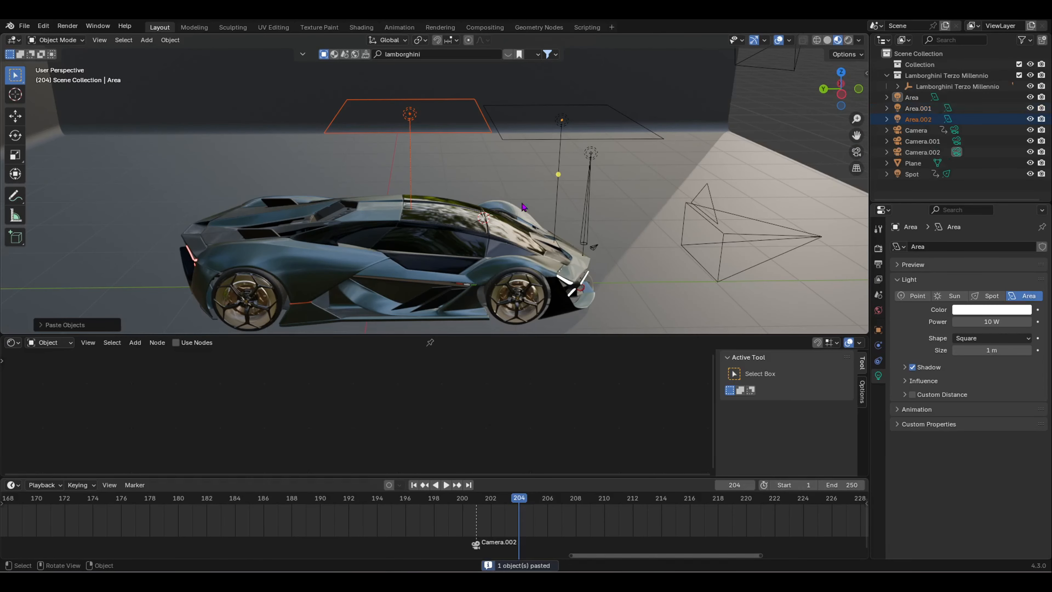
key("g")
left_click(383, 202)
middle_click_drag(383, 203, 638, 229)
Step: Reposition the first Area light directly over the car's front hood
key("g")
left_click(471, 140)
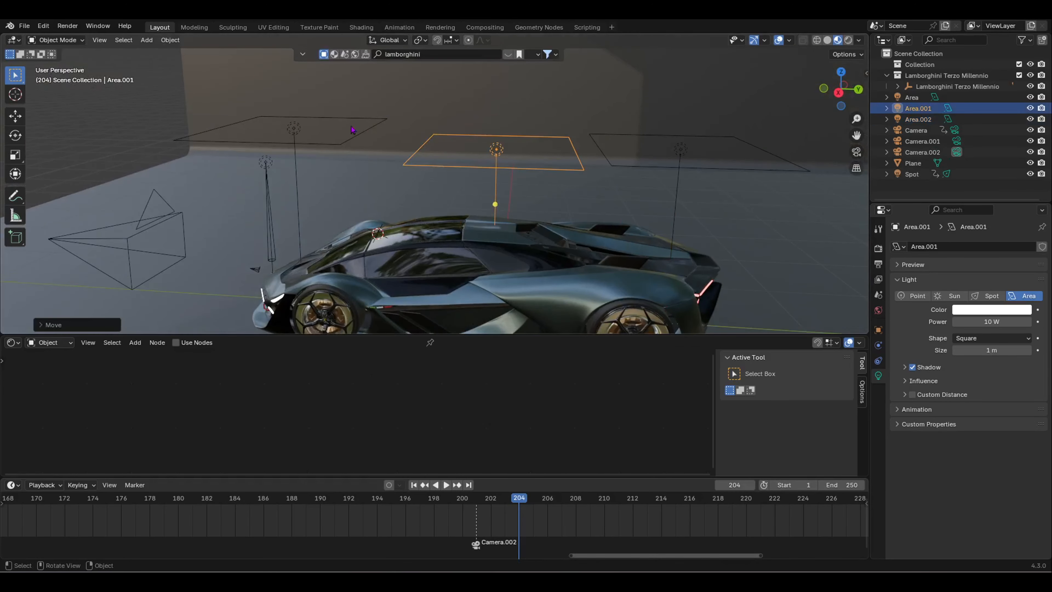
left_click(331, 151)
key("g")
left_click(330, 150)
left_click(342, 154)
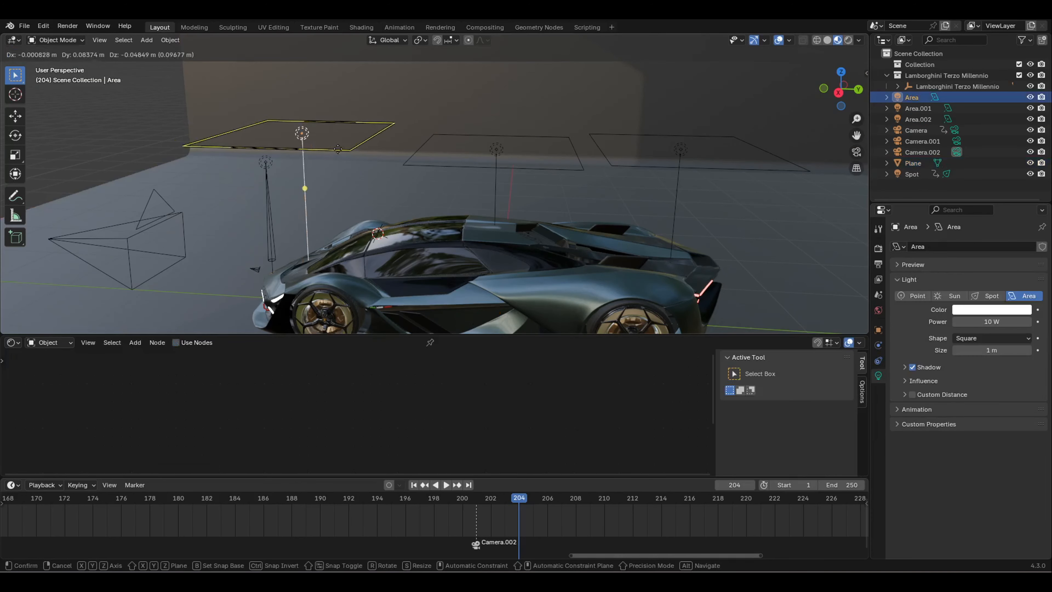
left_click(344, 156)
left_click(342, 157)
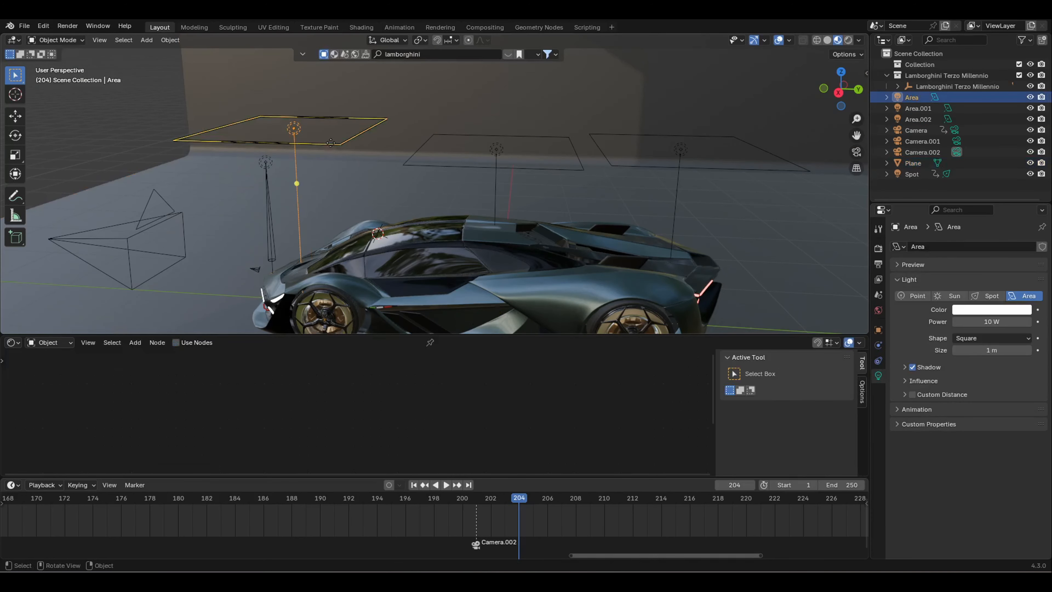
key("g")
left_click(365, 168)
middle_click_drag(365, 167, 478, 182)
key("g")
left_click(456, 172)
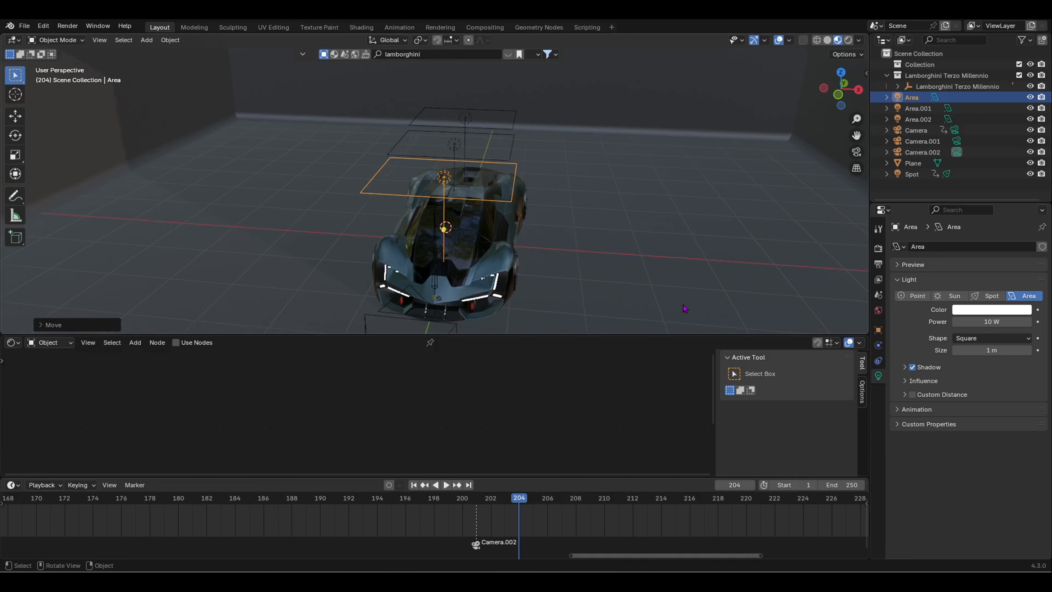
Step: Switch to camera view at frame 201 and select Camera.002
key("KP_0")
scroll(489, 546, "down", 3)
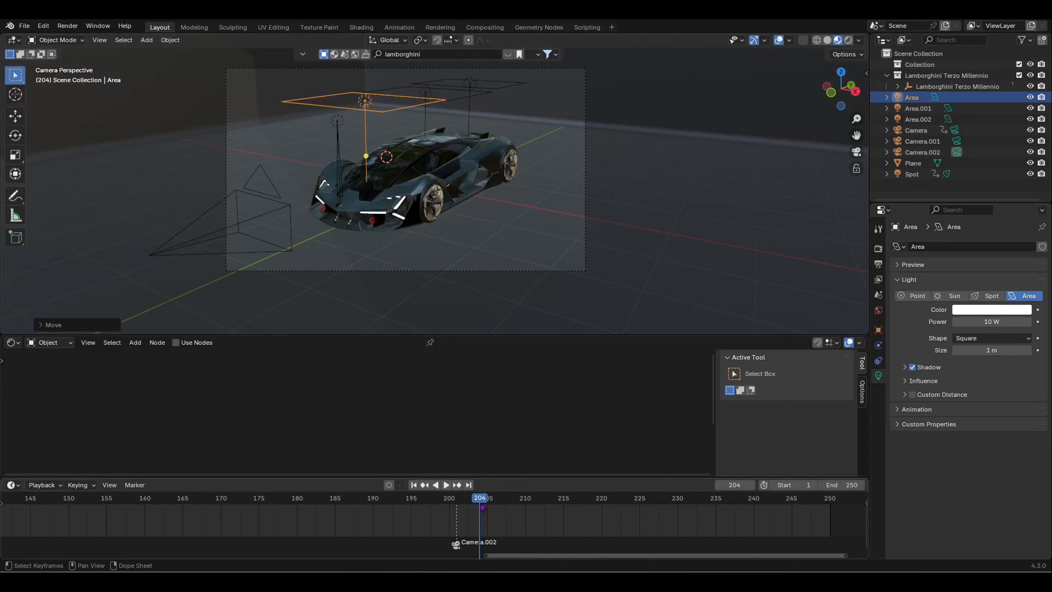
left_click_drag(481, 507, 456, 507)
left_click(502, 273)
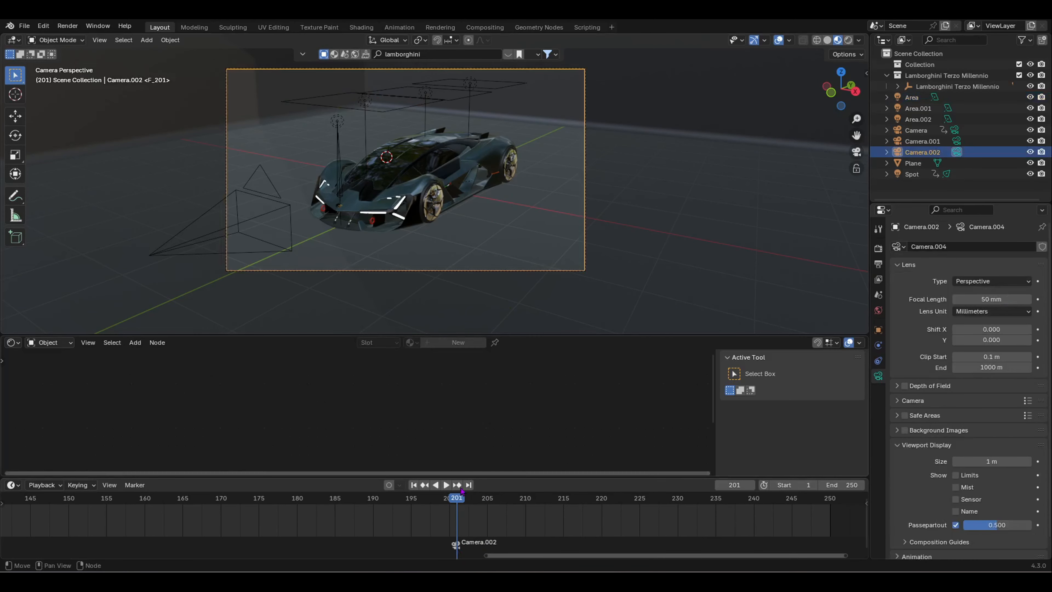
Step: Keyframe Camera.002 at frame 201 and play forward to frame 240
right_click(458, 516)
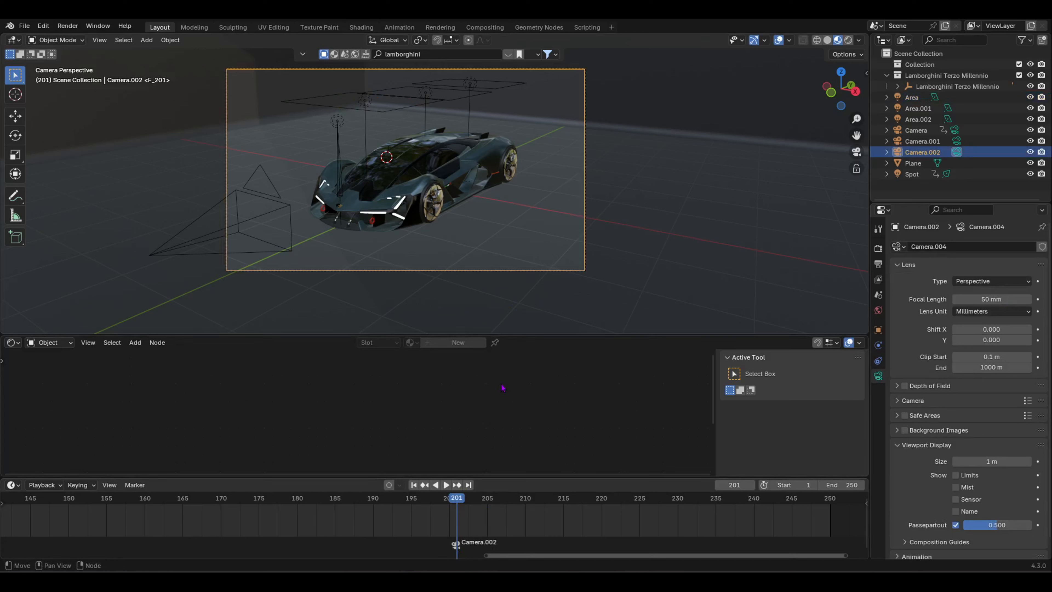
key("i")
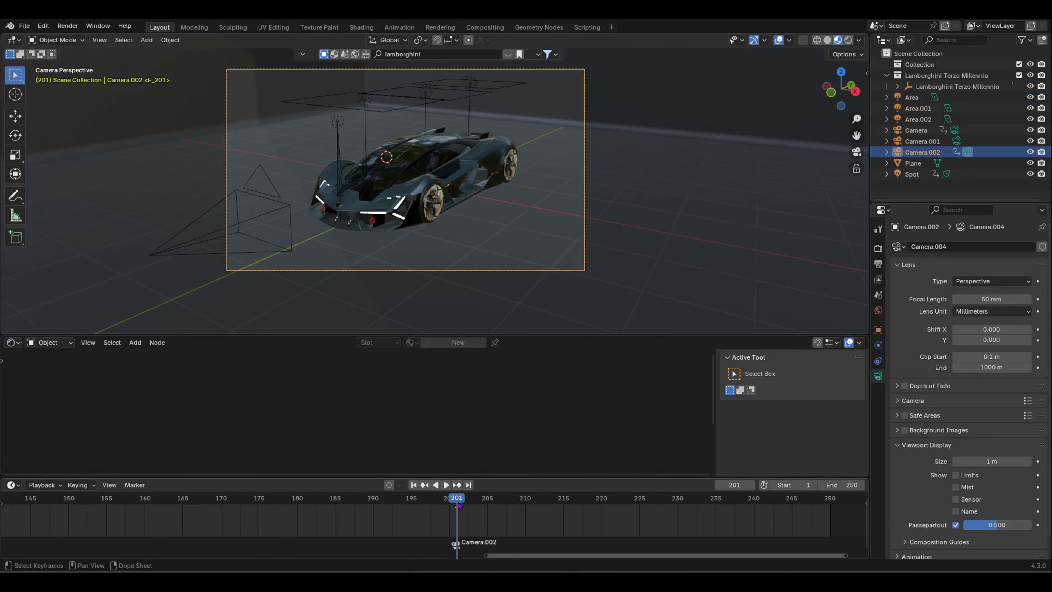
key("space")
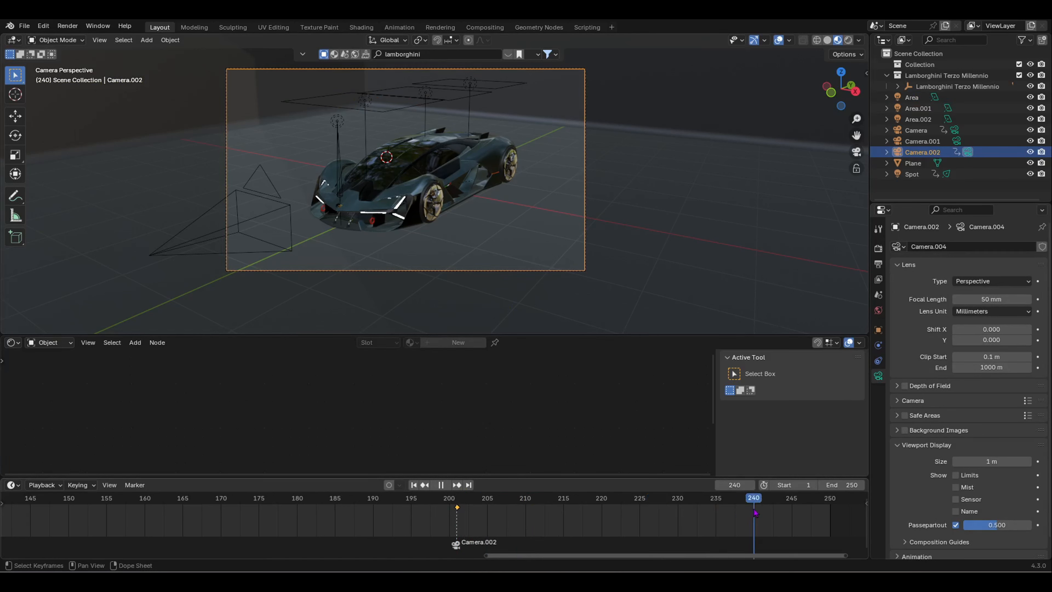
key("space")
Step: Walk Camera.002 back and round to a three-quarter side view keyed at frame 240
key("shift+grave")
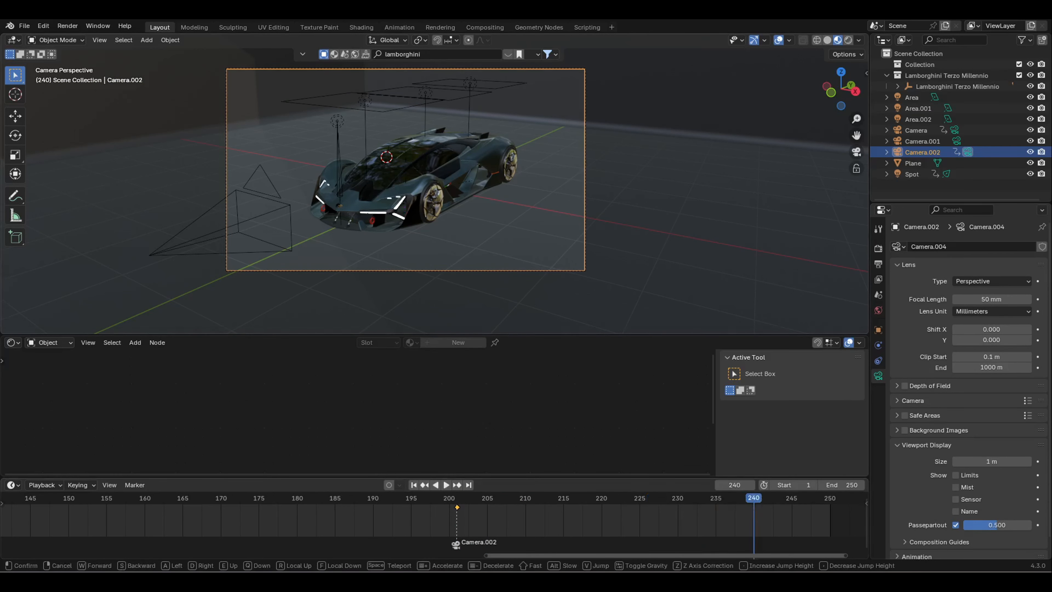
key("a")
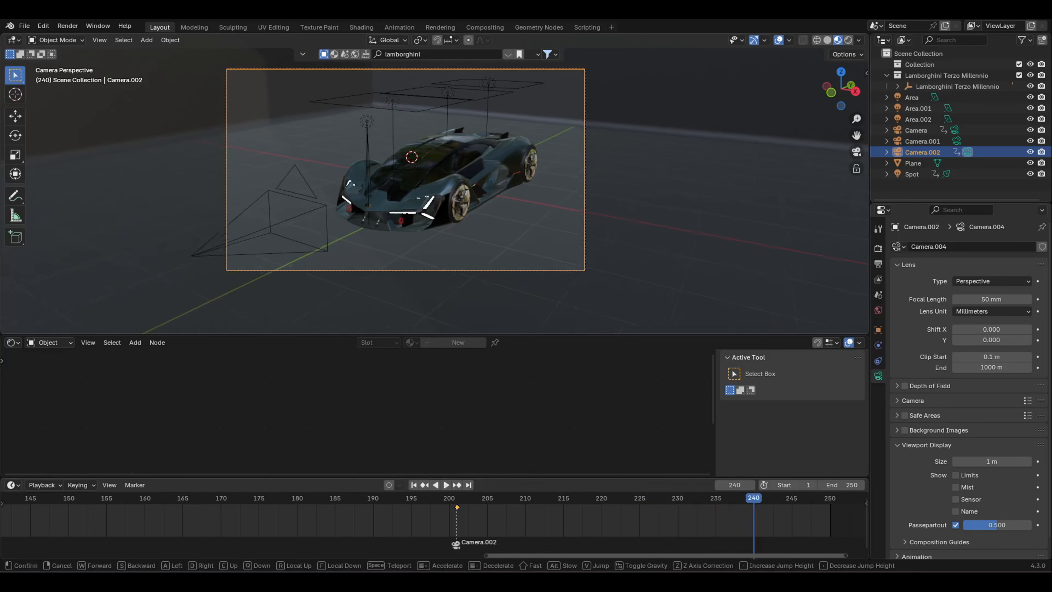
key("a")
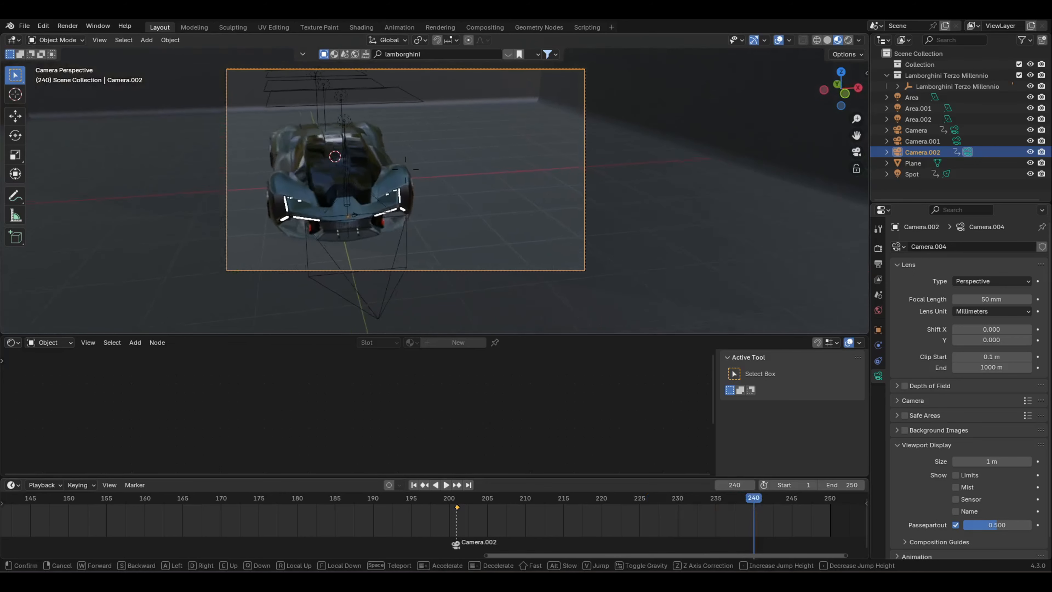
key("s")
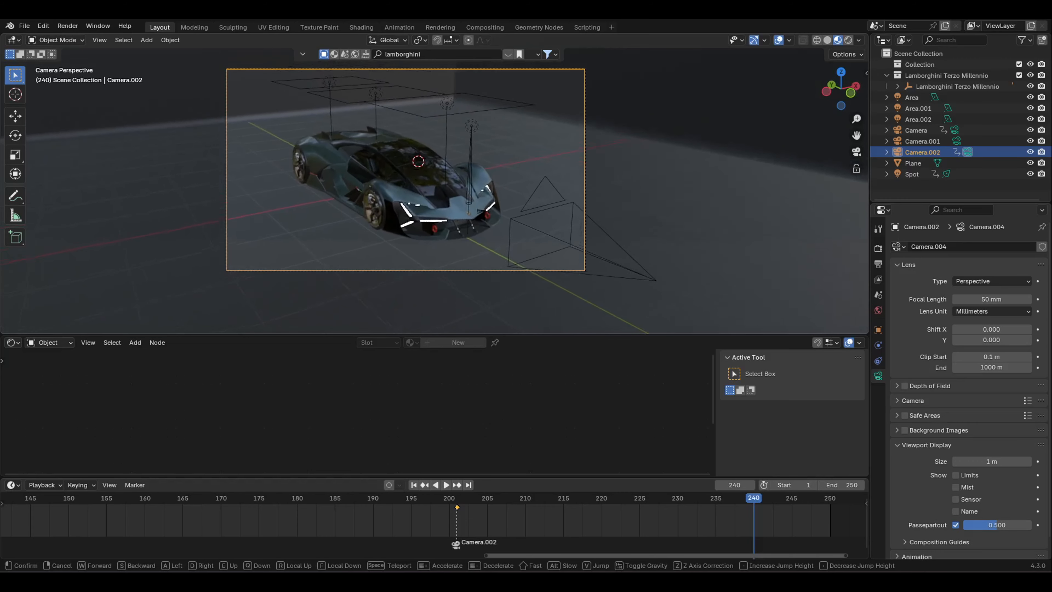
key("a")
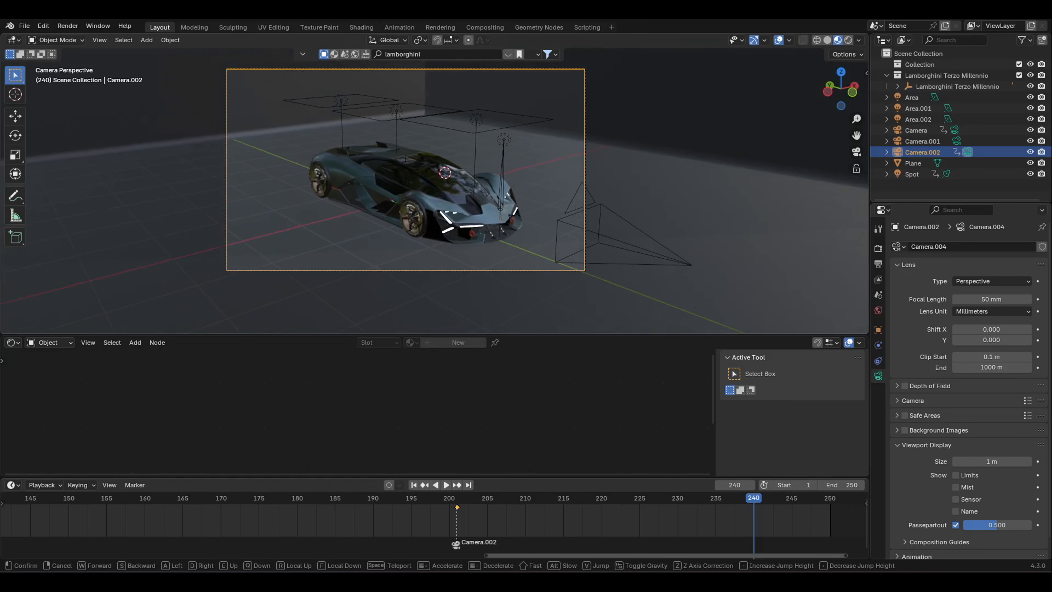
left_click(350, 322)
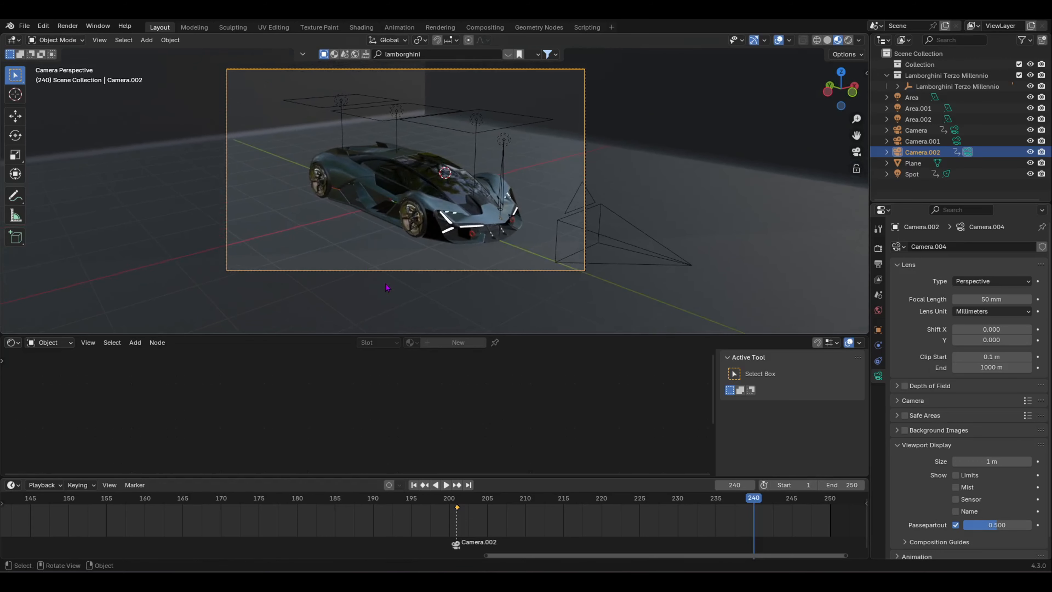
left_click_drag(826, 508, 602, 520)
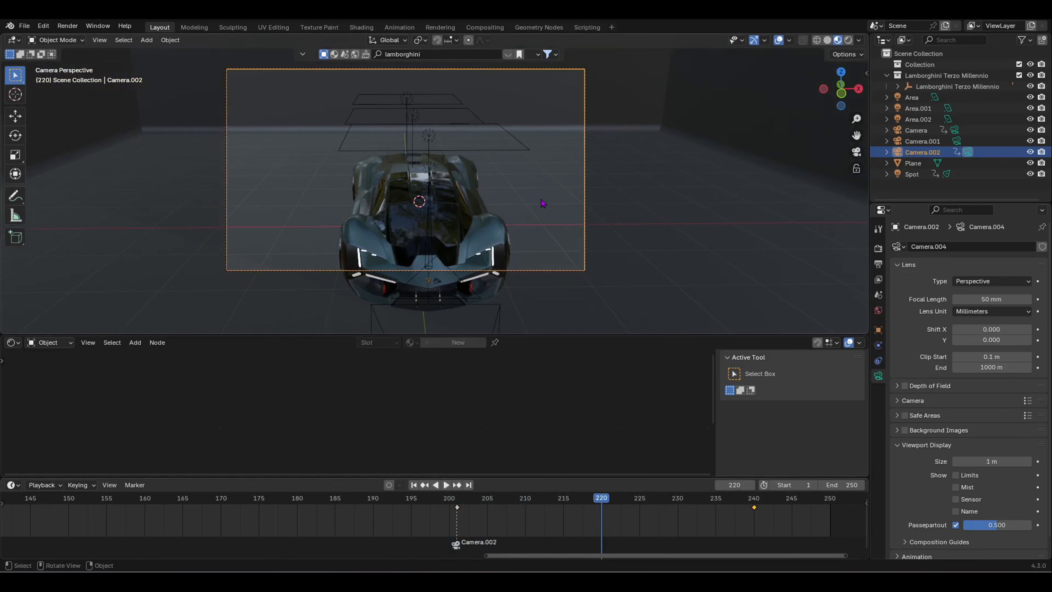
Step: Pull Camera.002 back in front of the car and tilt it down at frame 220
key("shift+grave")
key("s")
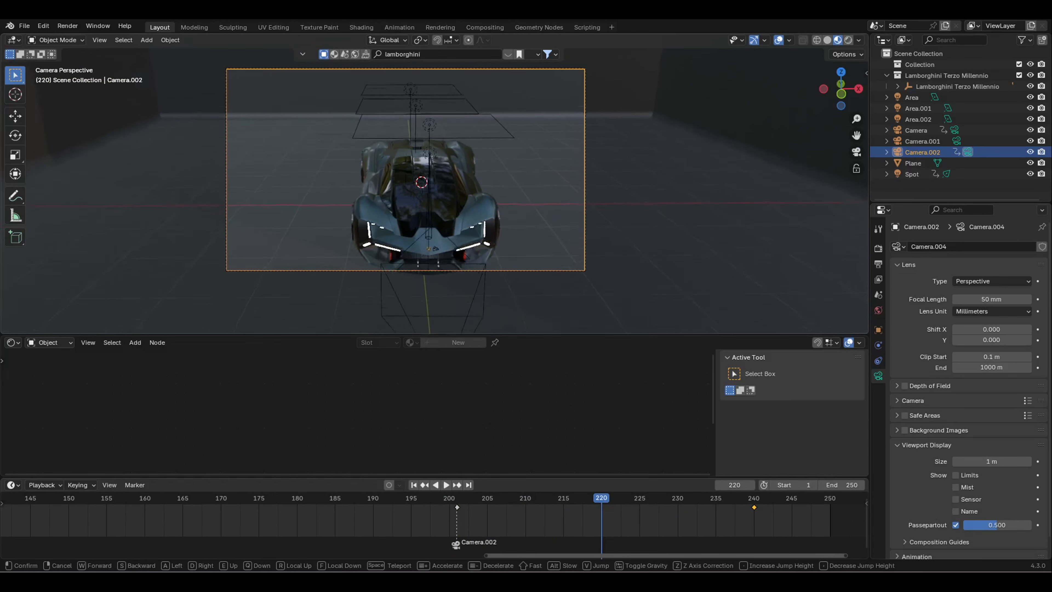
left_click(543, 203)
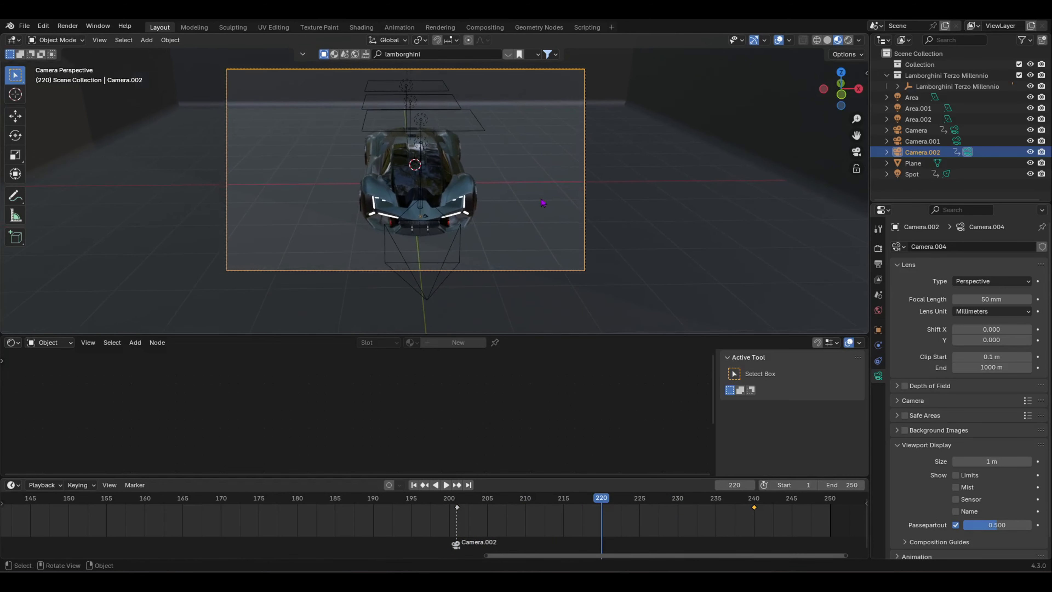
Step: Play the camera move from frame 202 through to frame 240
left_click_drag(602, 502, 461, 505)
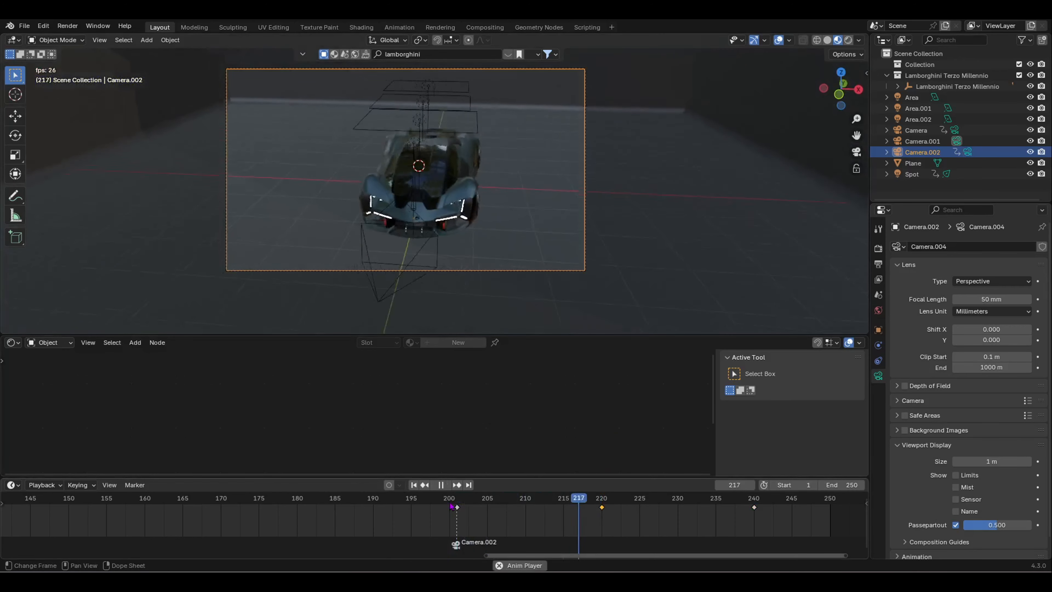
key("space")
scroll(543, 504, "down", 12)
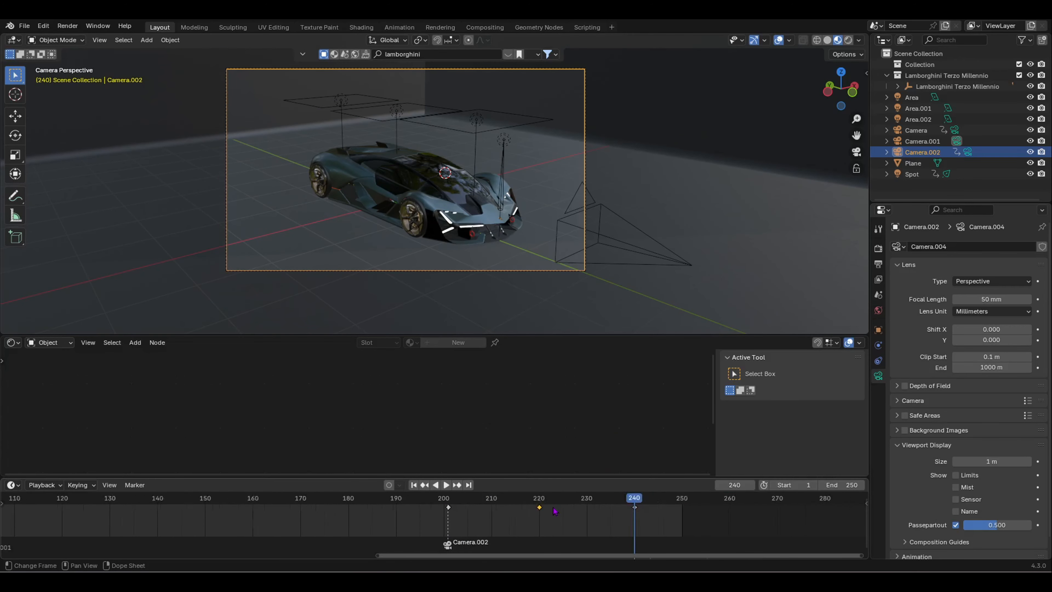
middle_click_drag(543, 506, 421, 520)
scroll(419, 523, "up", 3)
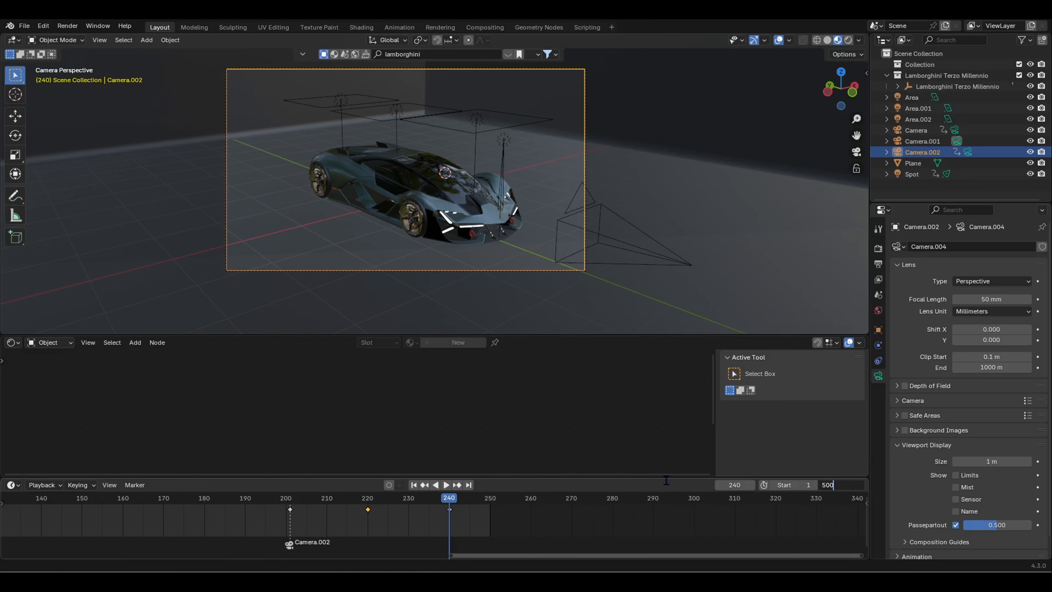
Step: Set End to 500 and scale Camera.002's keyframes about 2x from frame 201, then play
key("Return")
scroll(415, 555, "up", 2)
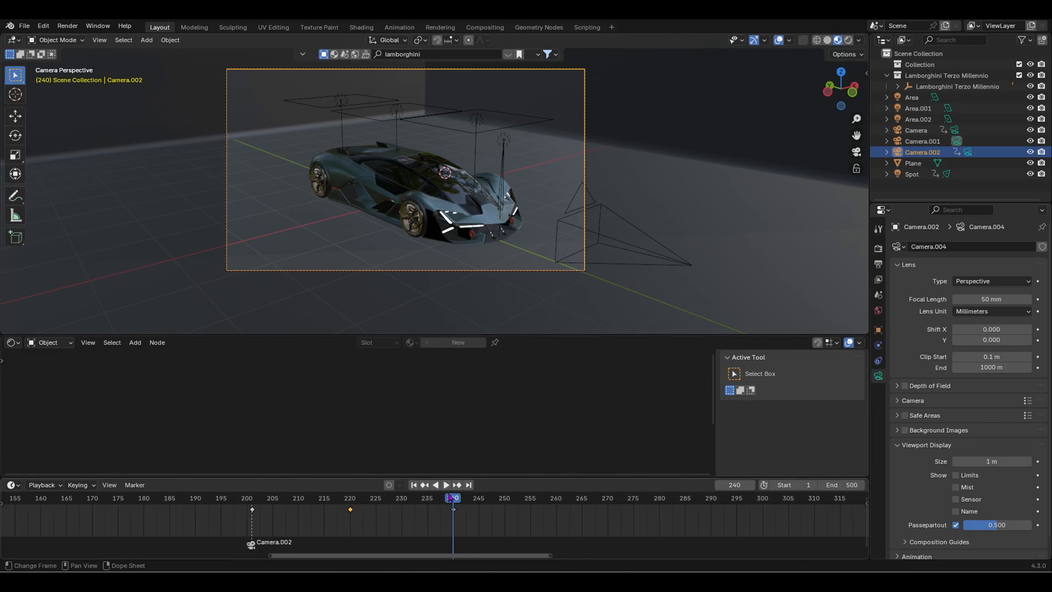
left_click_drag(451, 497, 478, 532)
key("b")
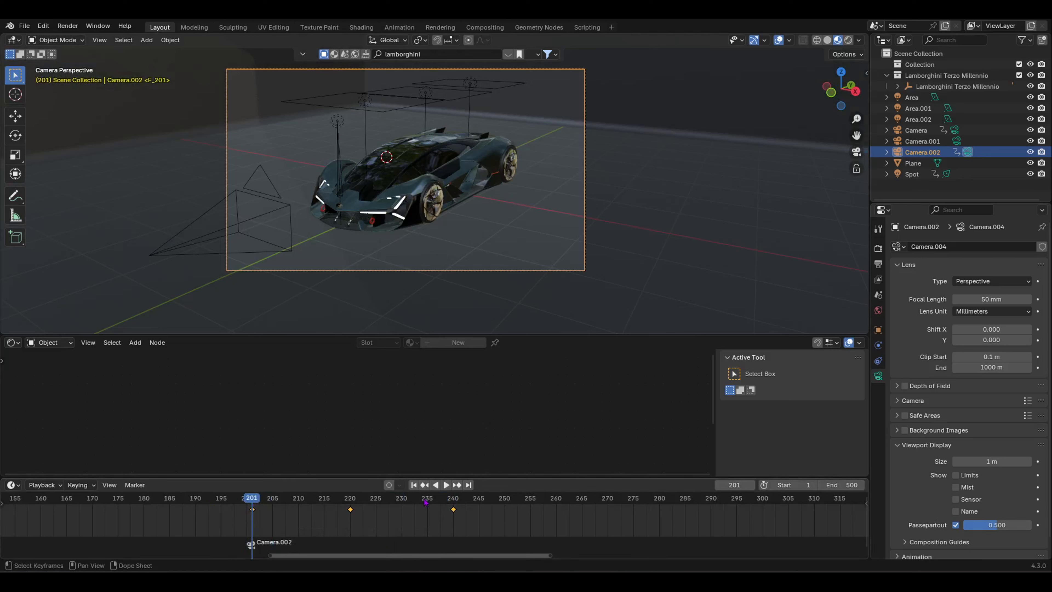
key("s")
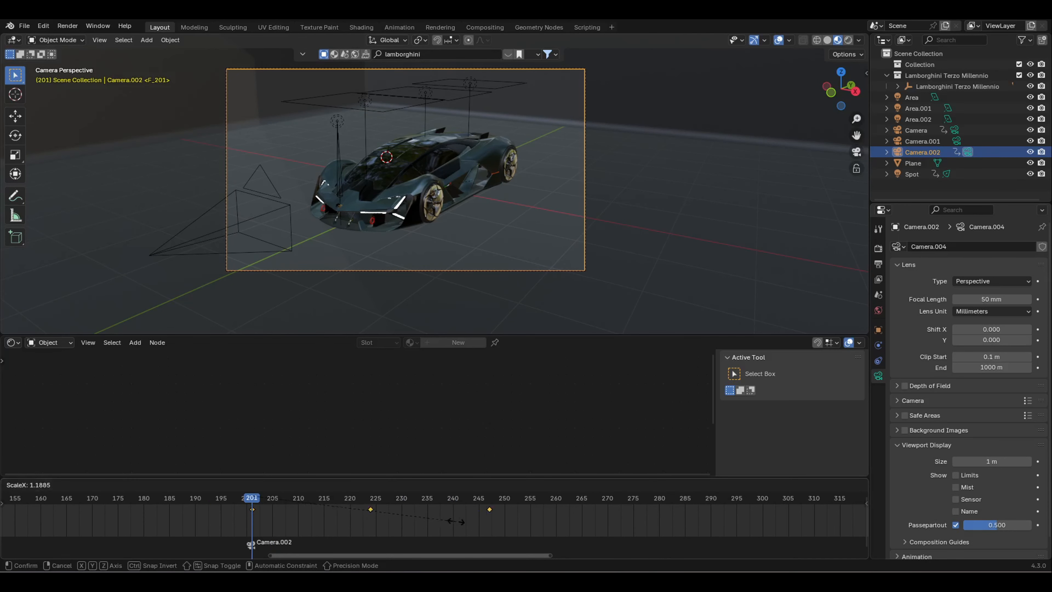
left_click(597, 522)
key("space")
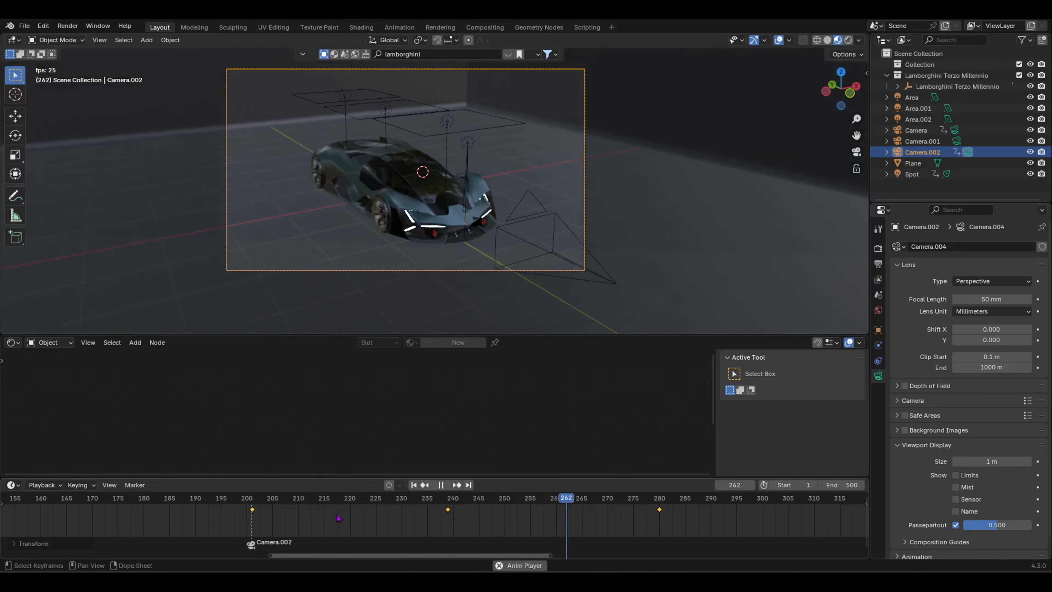
key("space")
left_click_drag(661, 500, 273, 498)
key("space")
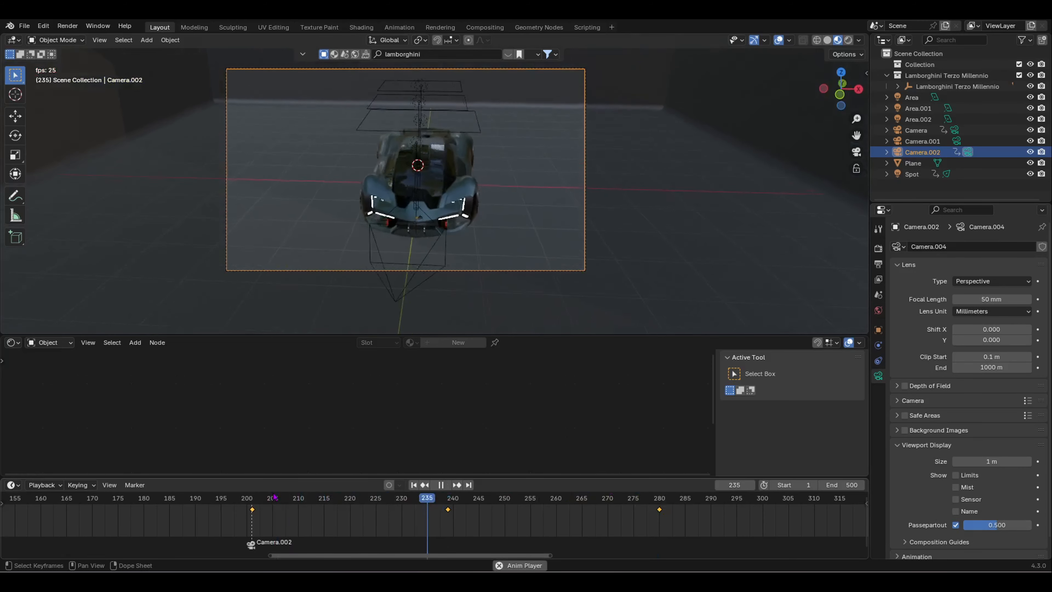
key("space")
left_click_drag(495, 508, 257, 501)
key("space")
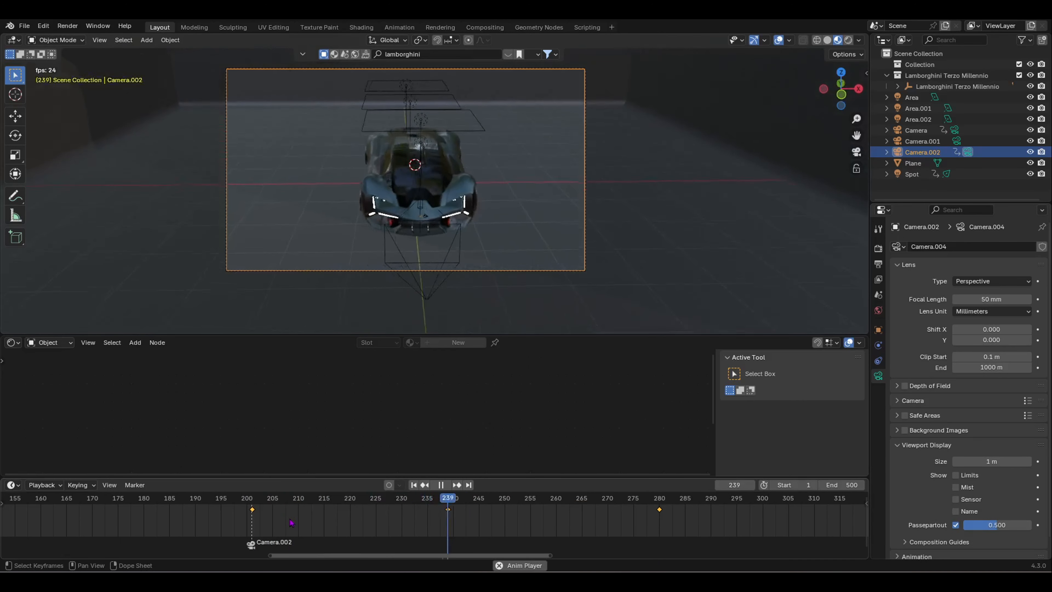
key("space")
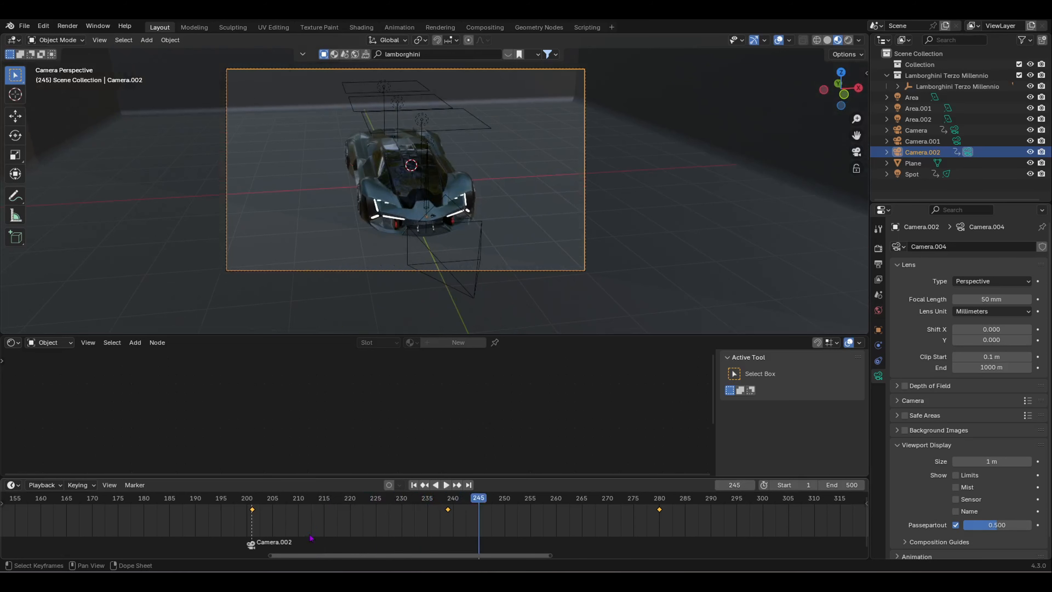
left_click_drag(481, 505, 257, 530)
key("space")
key("space")
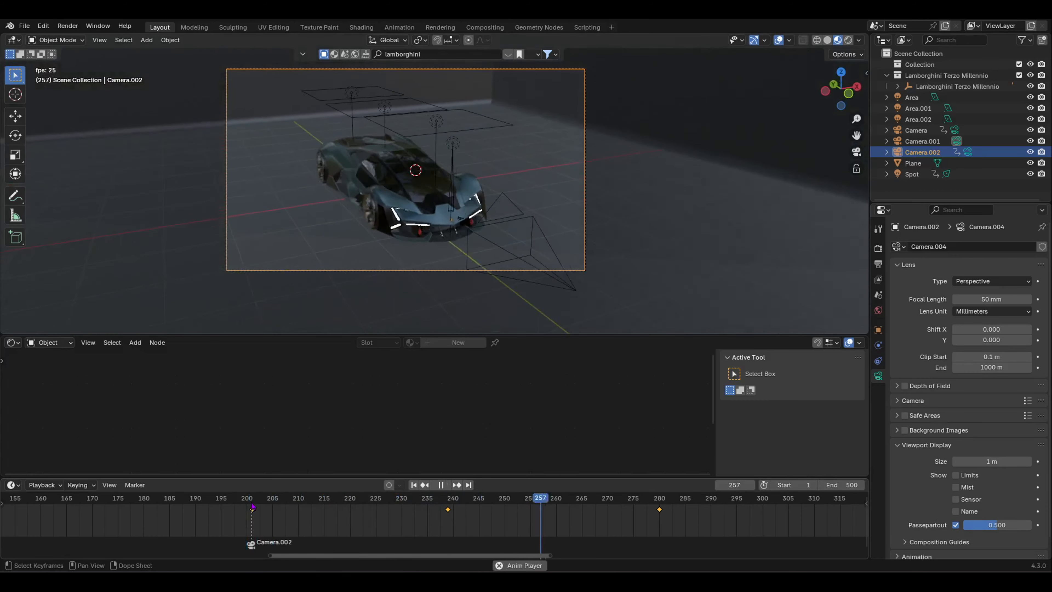
key("space")
key("Right")
key("Right")
key("Right")
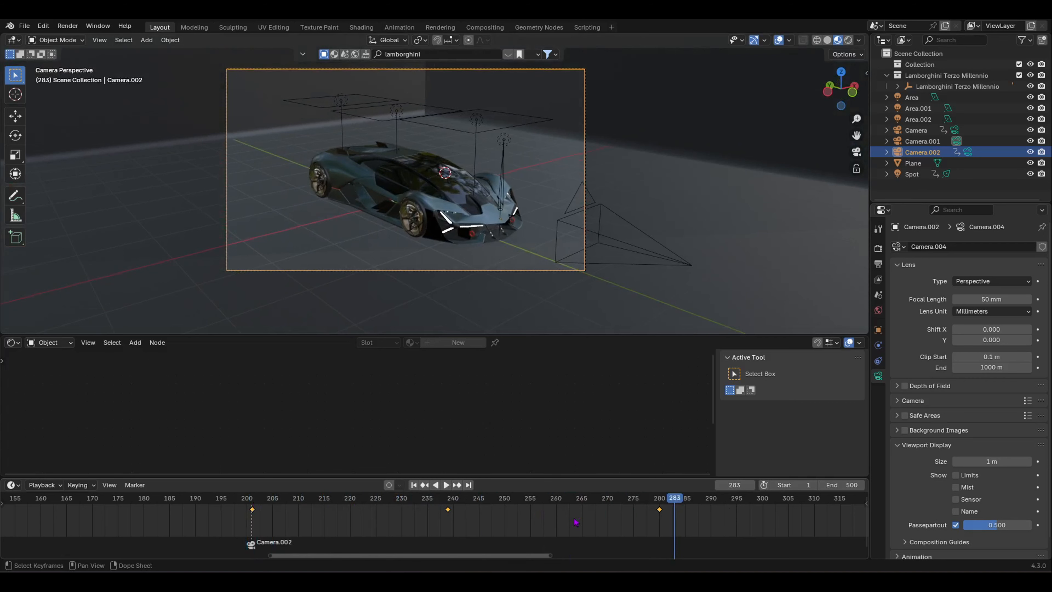
Step: Scrub the timeline to around frame 320
scroll(676, 520, "down", 3)
middle_click_drag(666, 521, 476, 521)
scroll(460, 521, "up", 3)
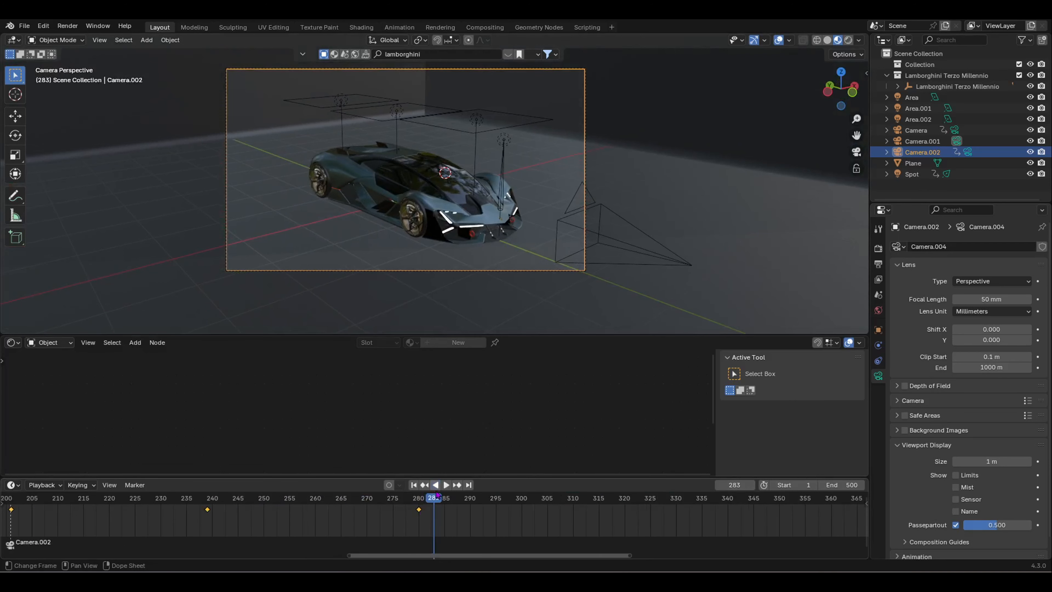
left_click_drag(434, 502, 633, 509)
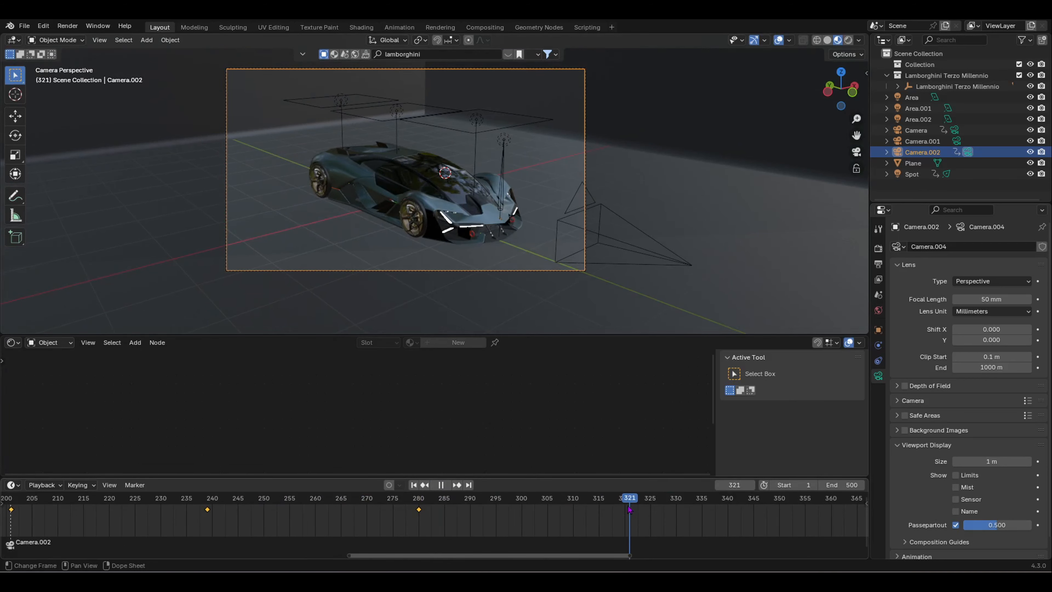
Step: Walk Camera.002 round to a rear three-quarter view of the car, keyed at frame 320
key("shift+grave")
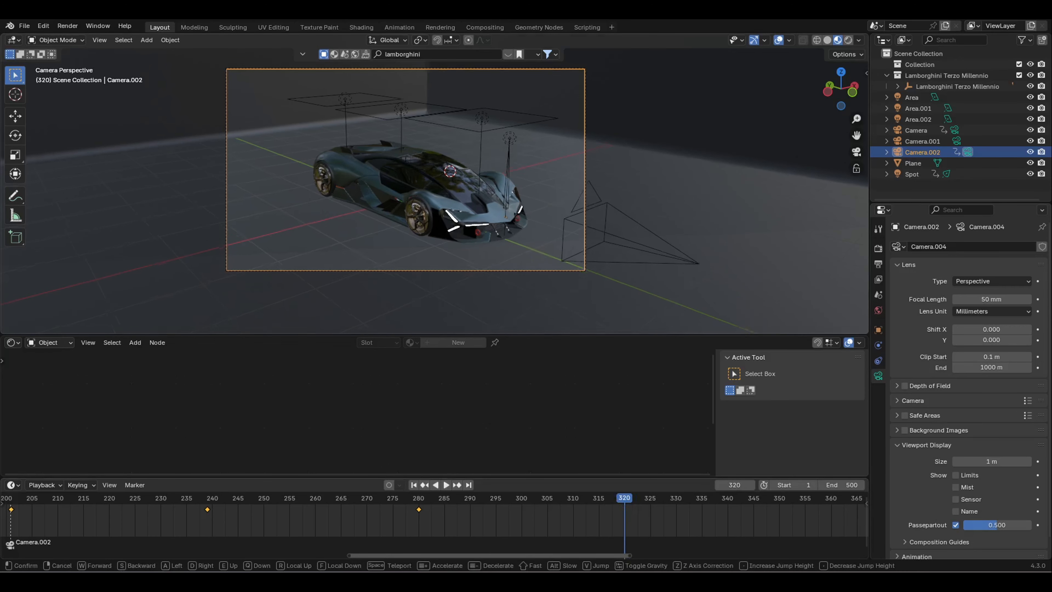
key("a")
key("a")
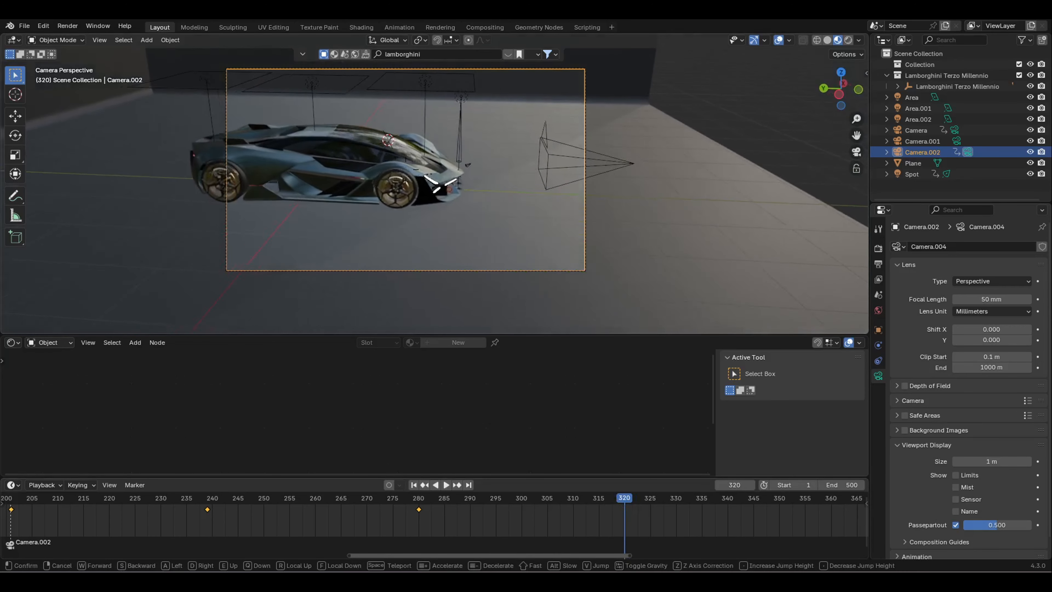
key("a")
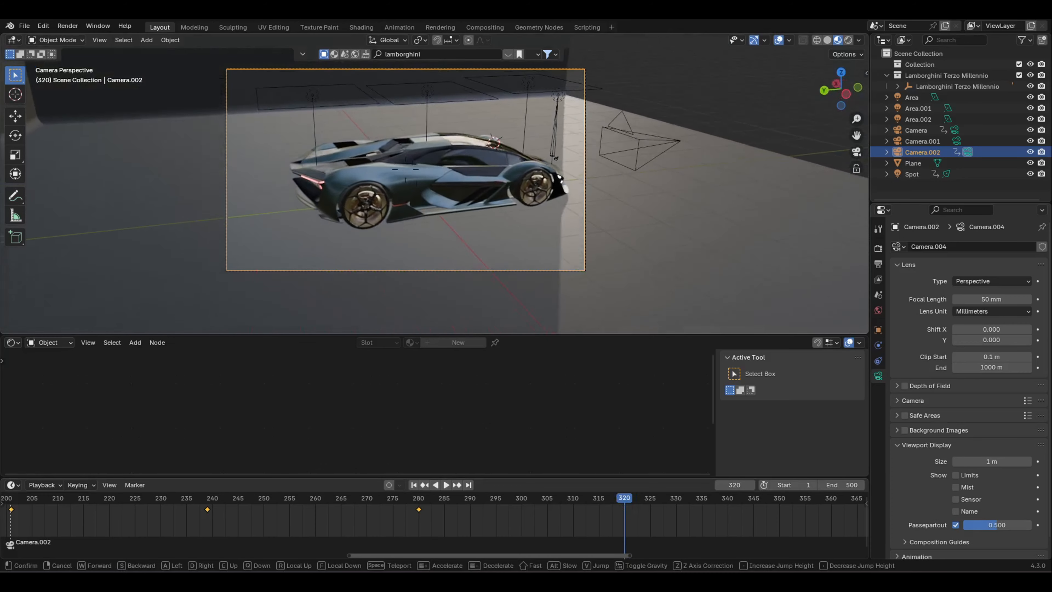
key("a")
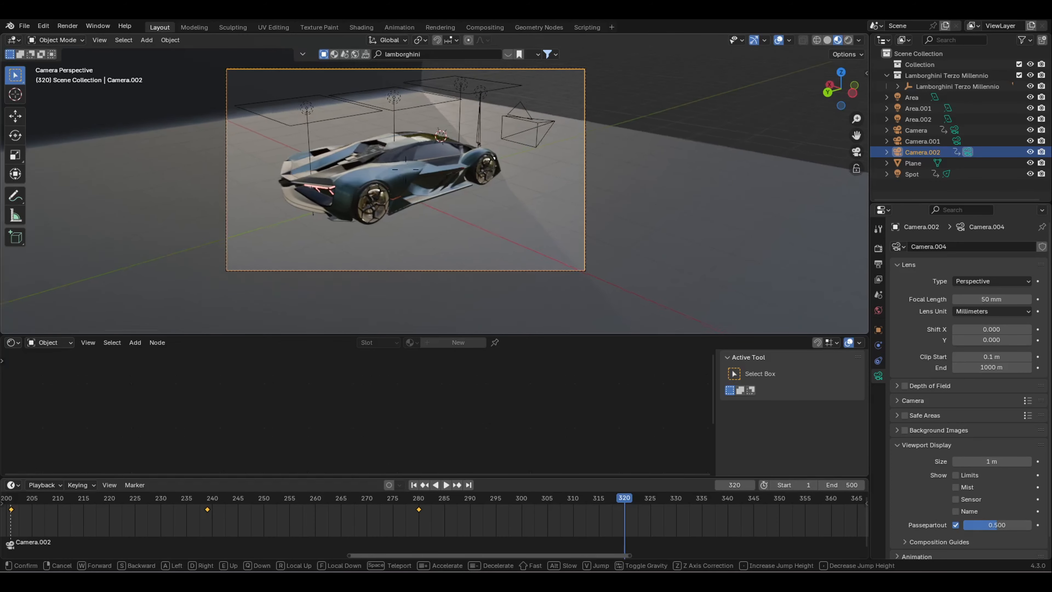
key("a")
left_click(476, 313)
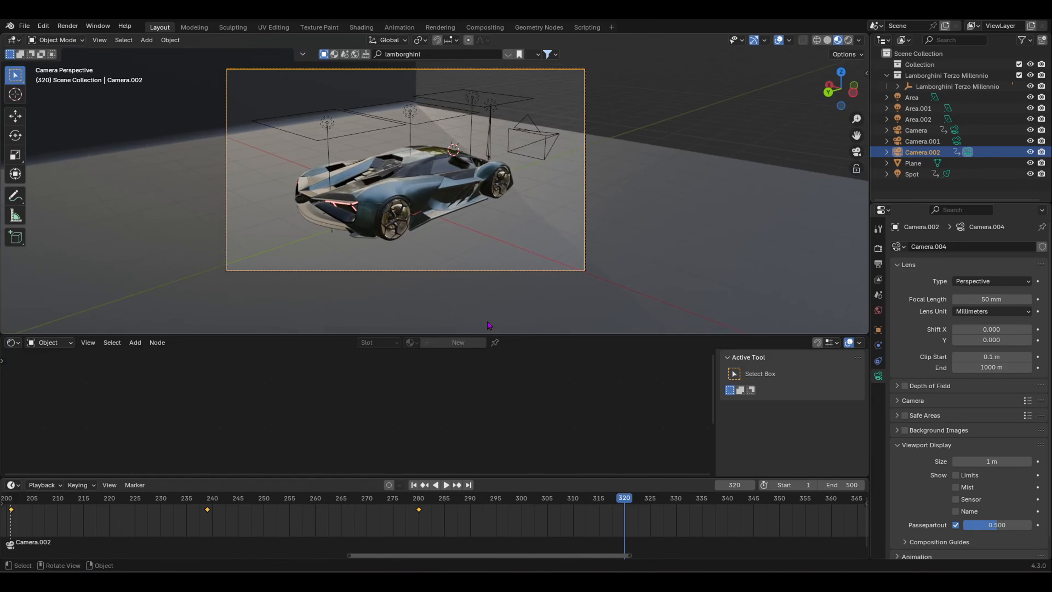
left_click_drag(631, 504, 512, 501)
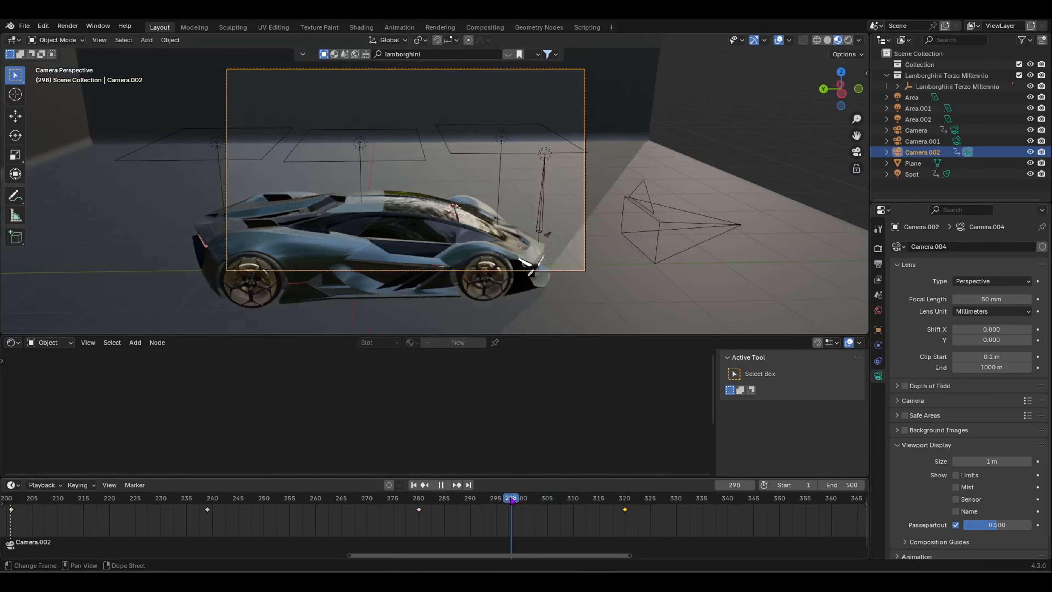
Step: Stop playback at frame 299 and begin walking Camera.002 toward a close side view
key("space")
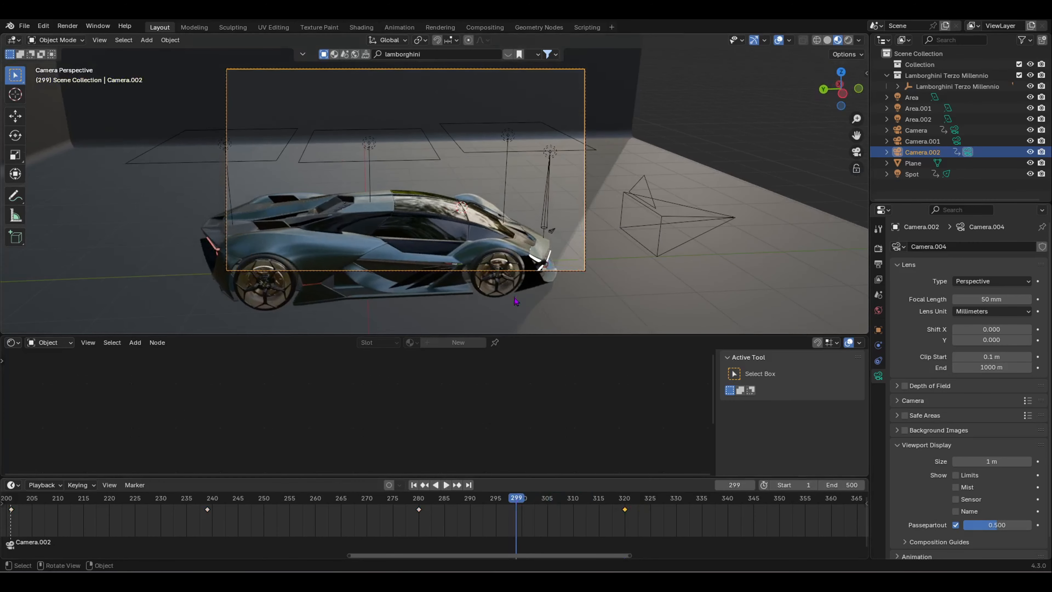
key("shift+grave")
Step: Reposition Camera.002 to a side view of the car at frame 299 and play it back
key("s")
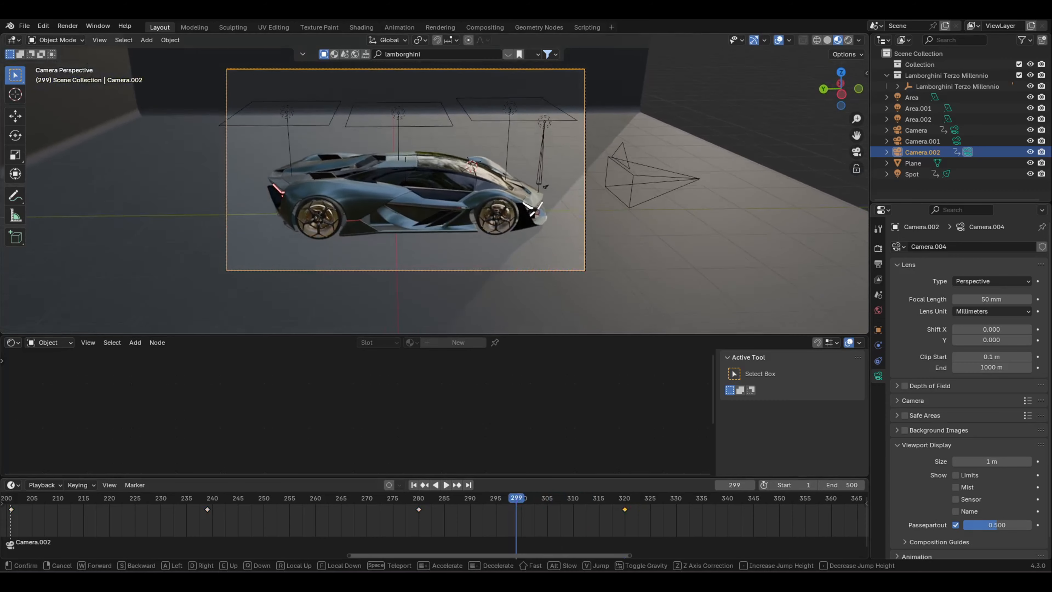
key("w")
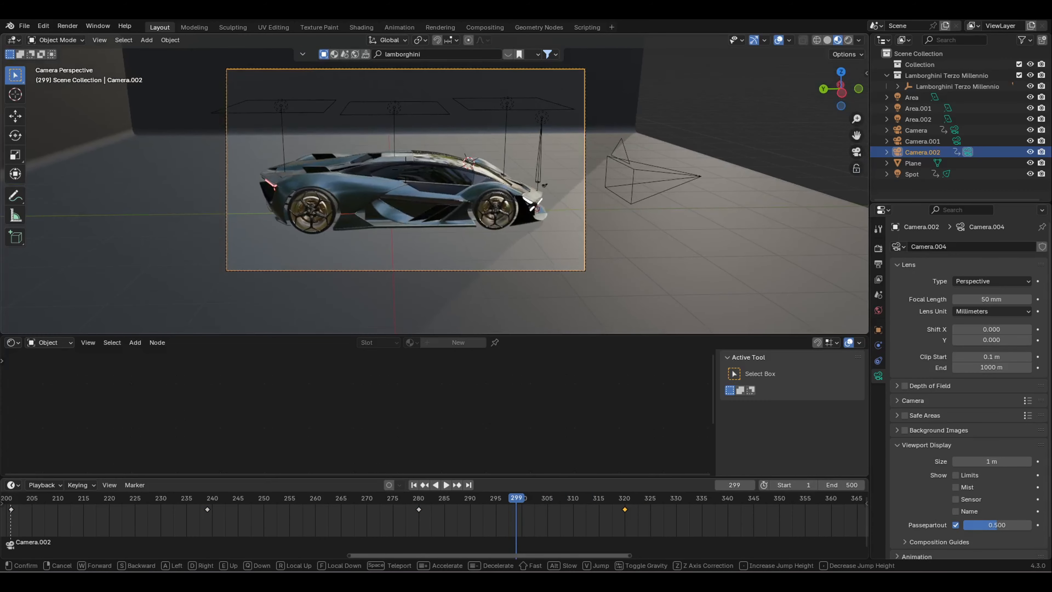
key("d")
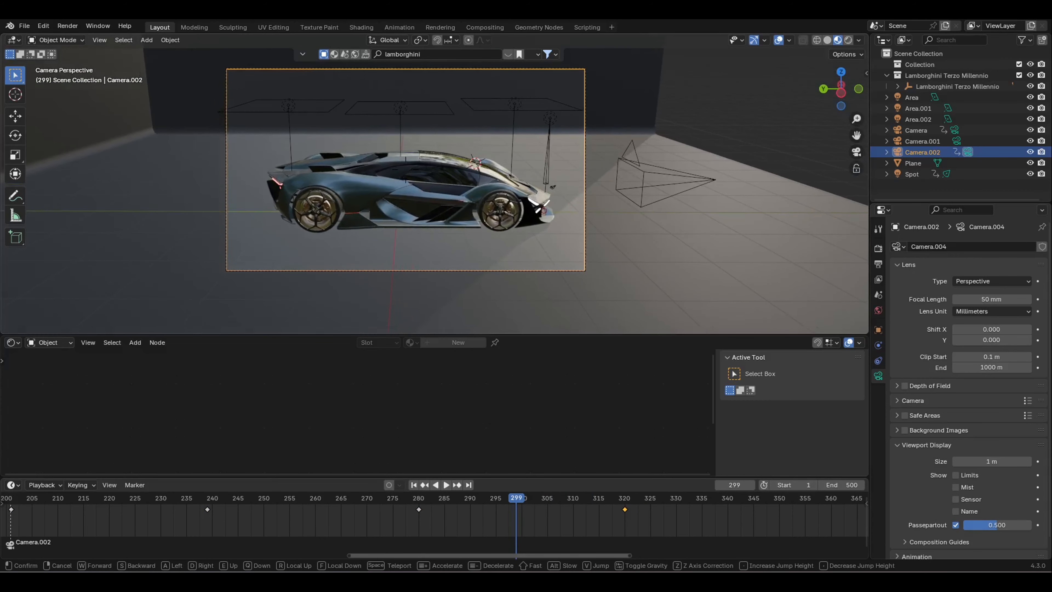
left_click(516, 291)
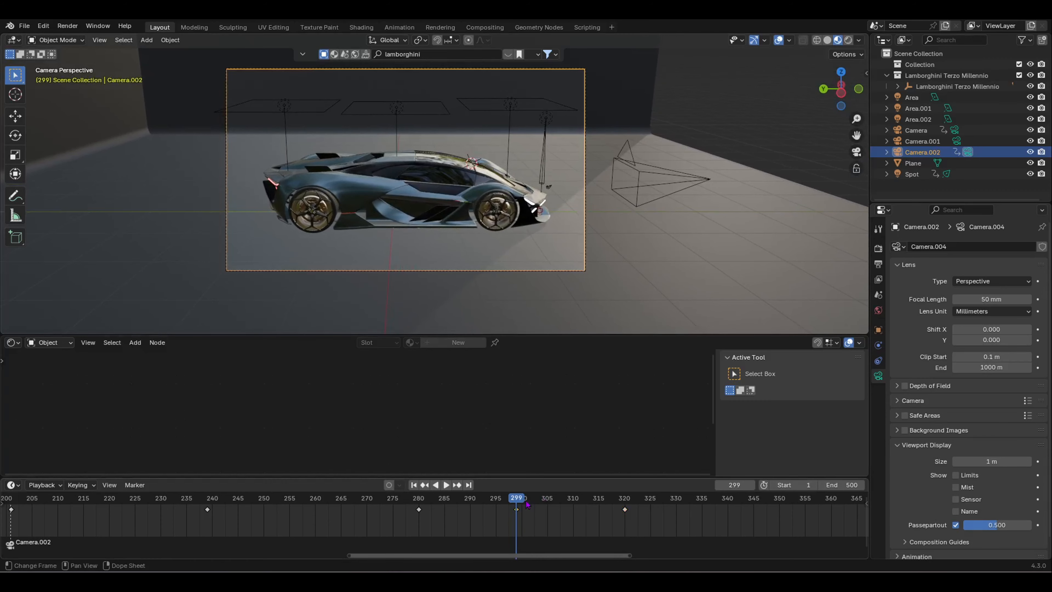
left_click_drag(526, 503, 422, 502)
key("space")
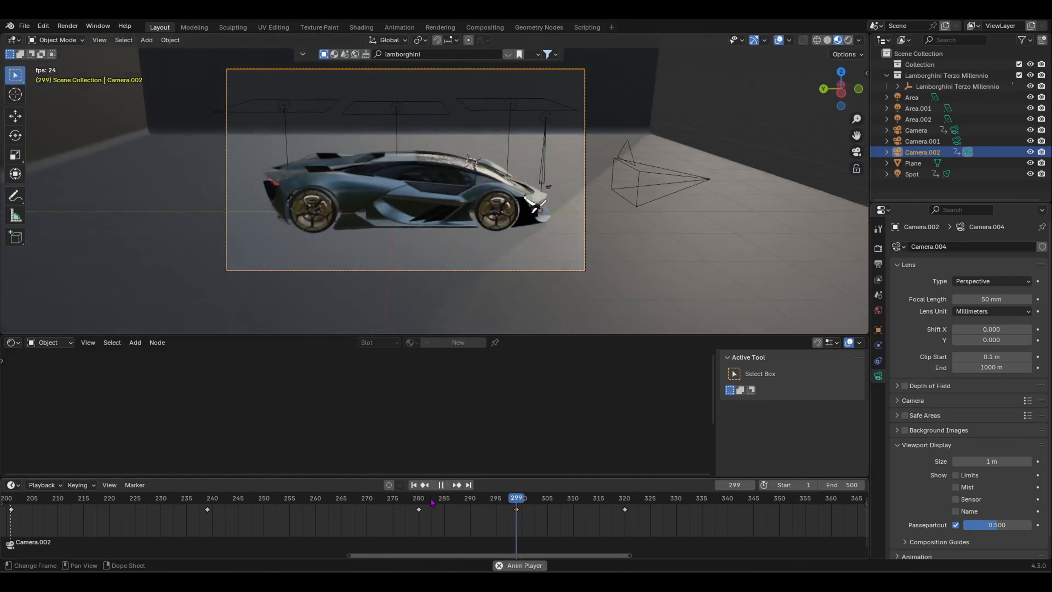
key("space")
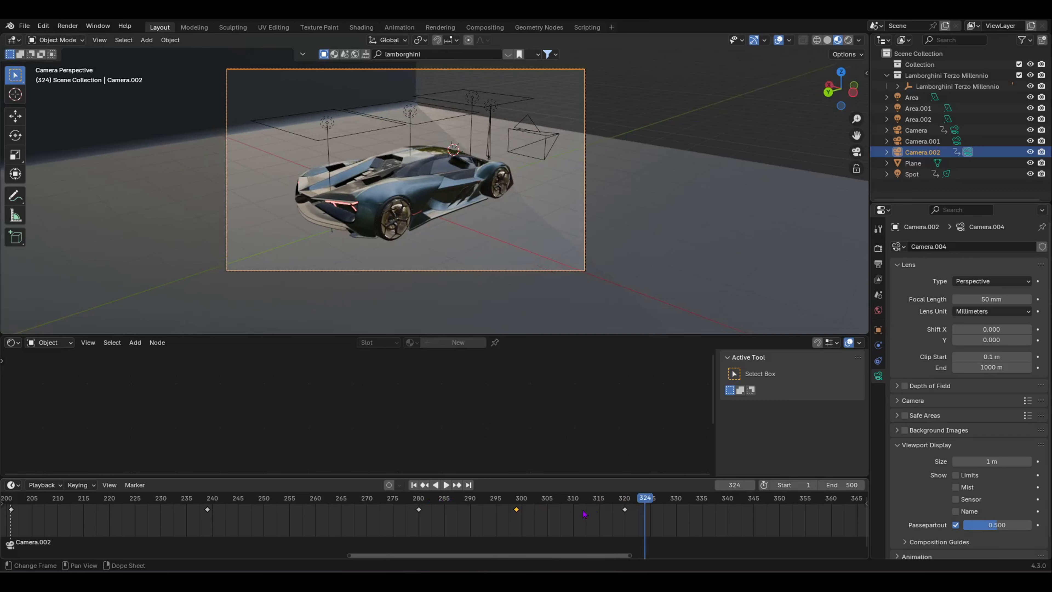
Step: Scale the camera keyframes at 280, 300 and 320 apart to widen their spacing
left_click_drag(633, 514, 654, 533)
key("s")
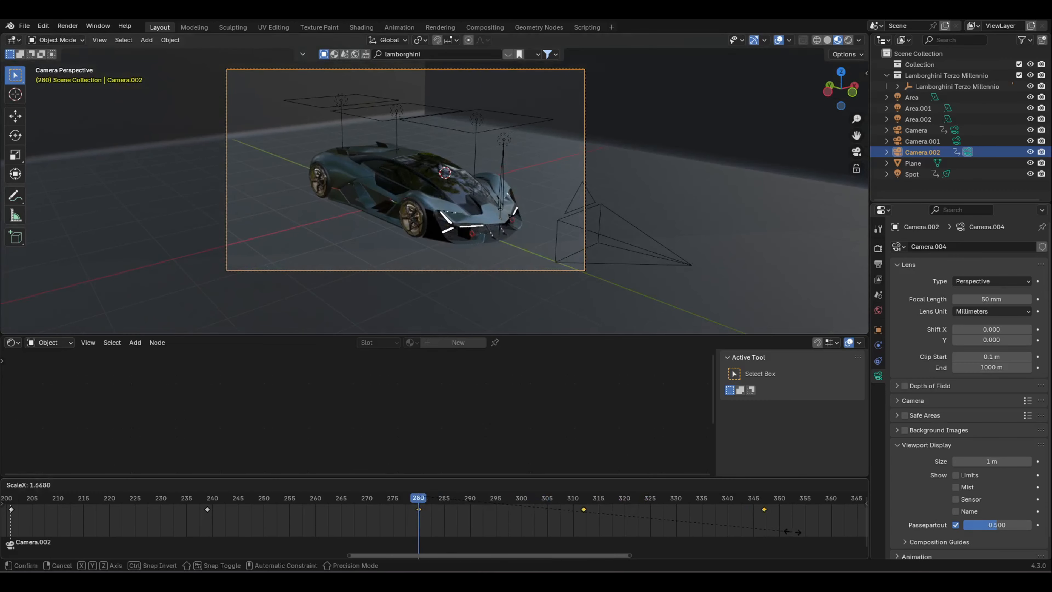
key("Return")
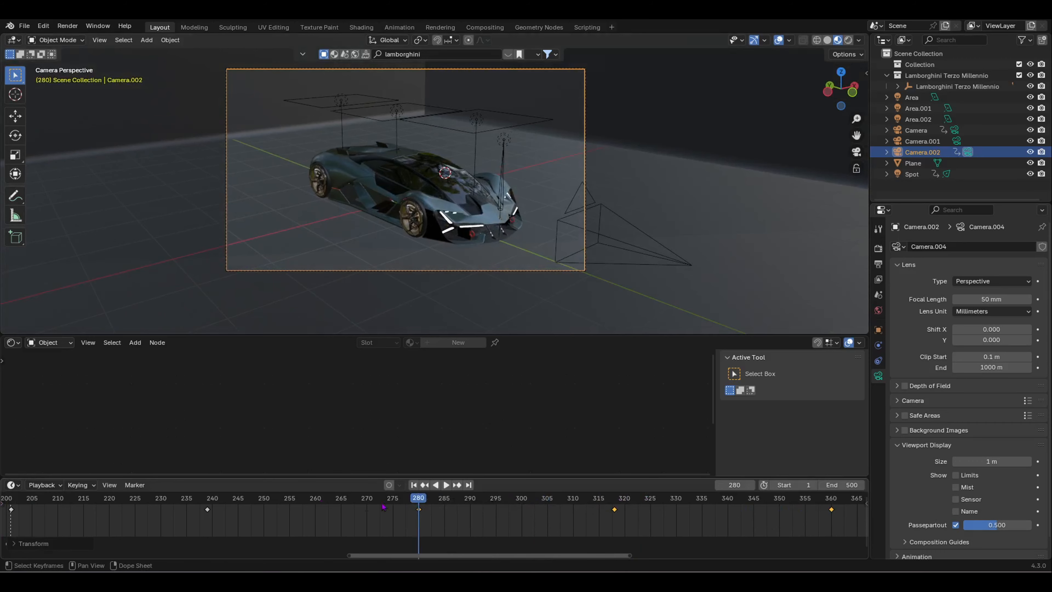
Step: Play the camera sweep from about frame 229, then jump to frame 400 and play again
left_click_drag(379, 502, 154, 526)
key("space")
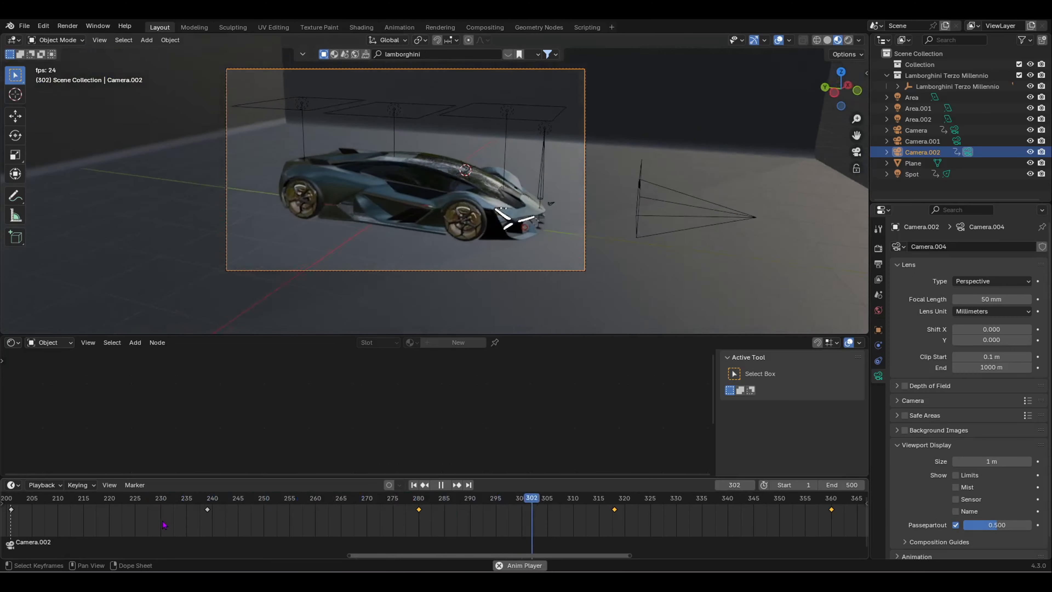
scroll(355, 523, "down", 2)
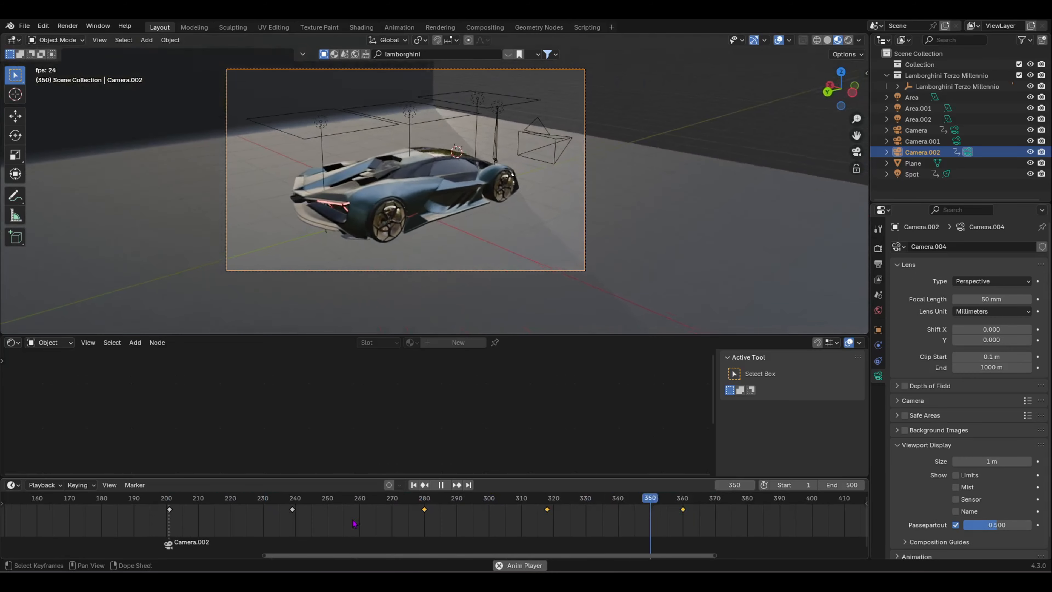
scroll(355, 523, "down", 4)
key("space")
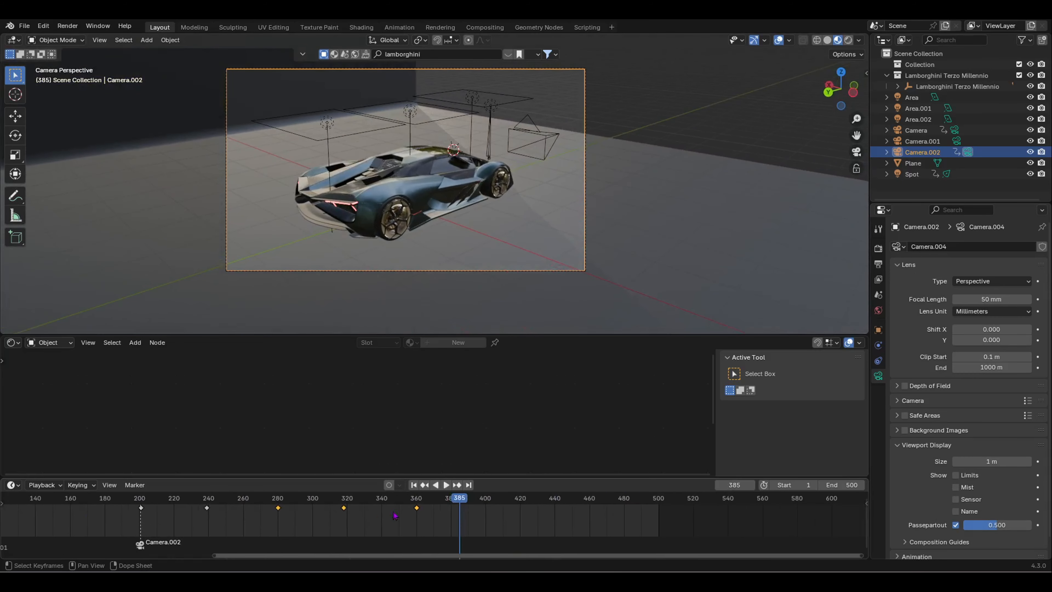
left_click_drag(461, 501, 485, 499)
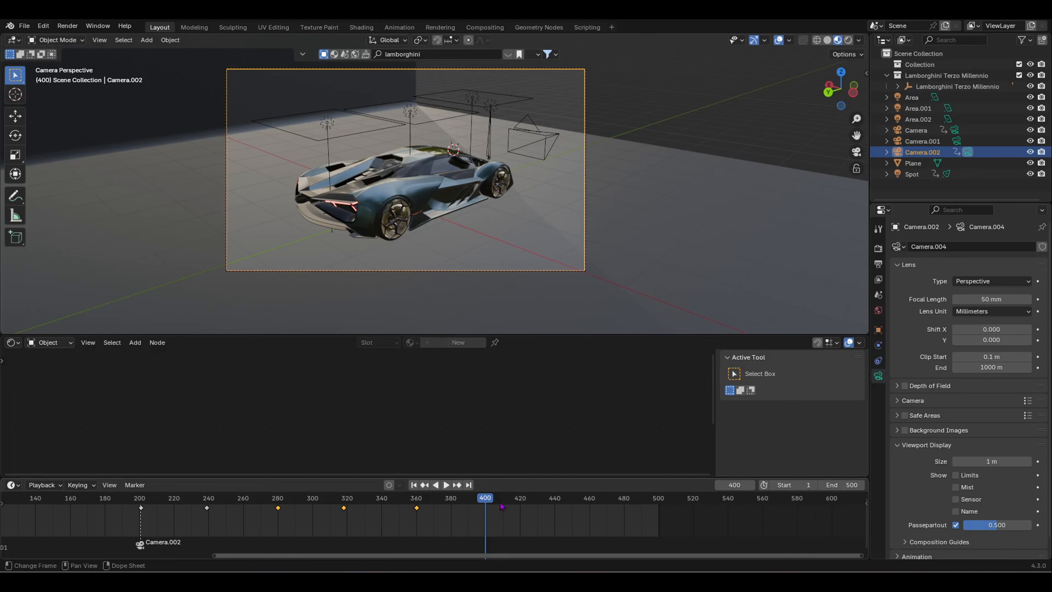
key("space")
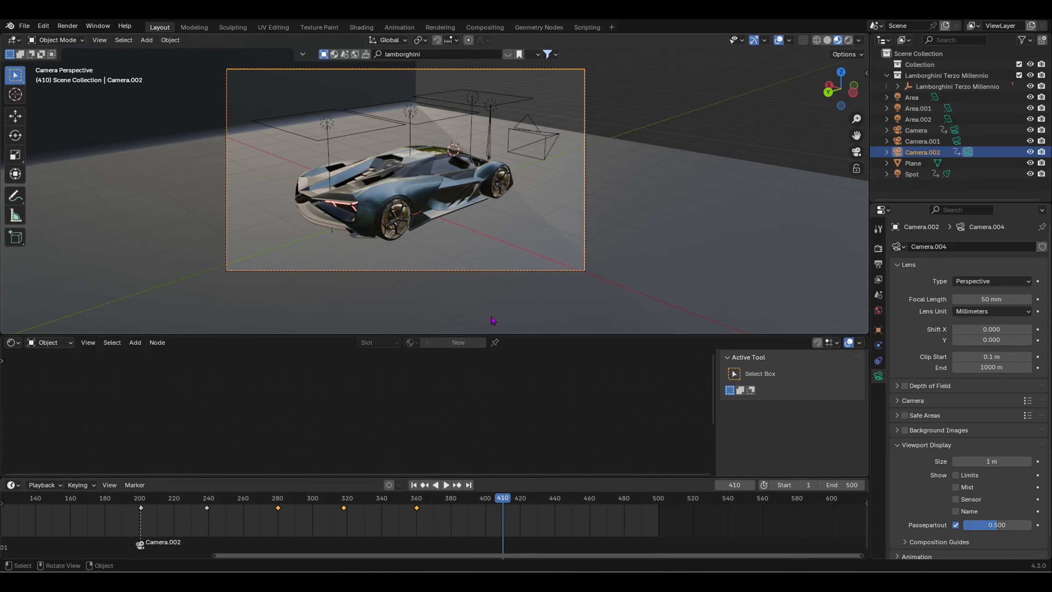
Step: Walk Camera.002 low behind the car to frame its rear squarely and keyframe it at 410
key("shift+grave")
key("a")
key("a")
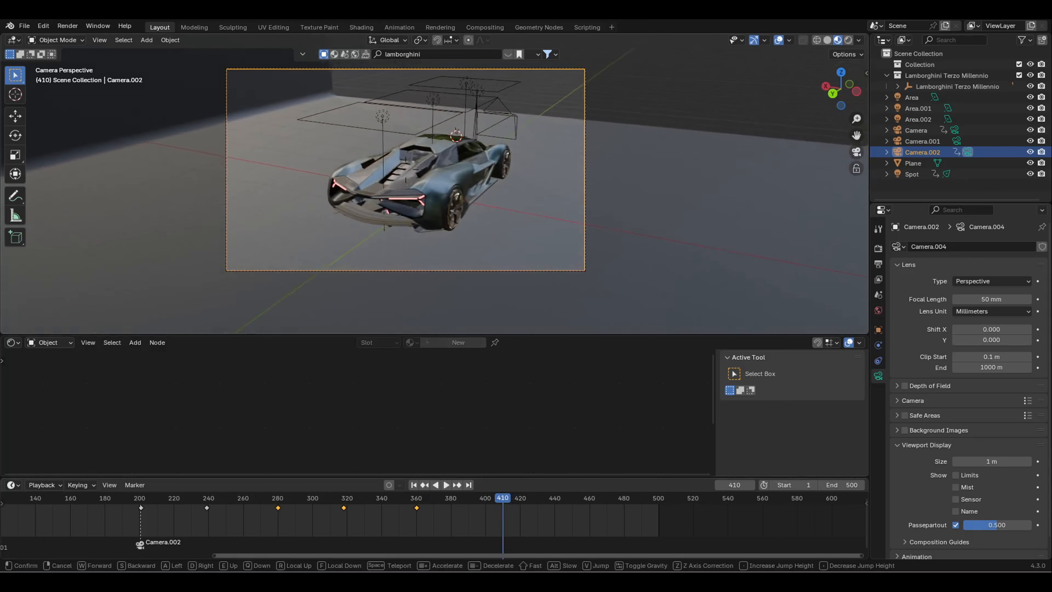
key("w")
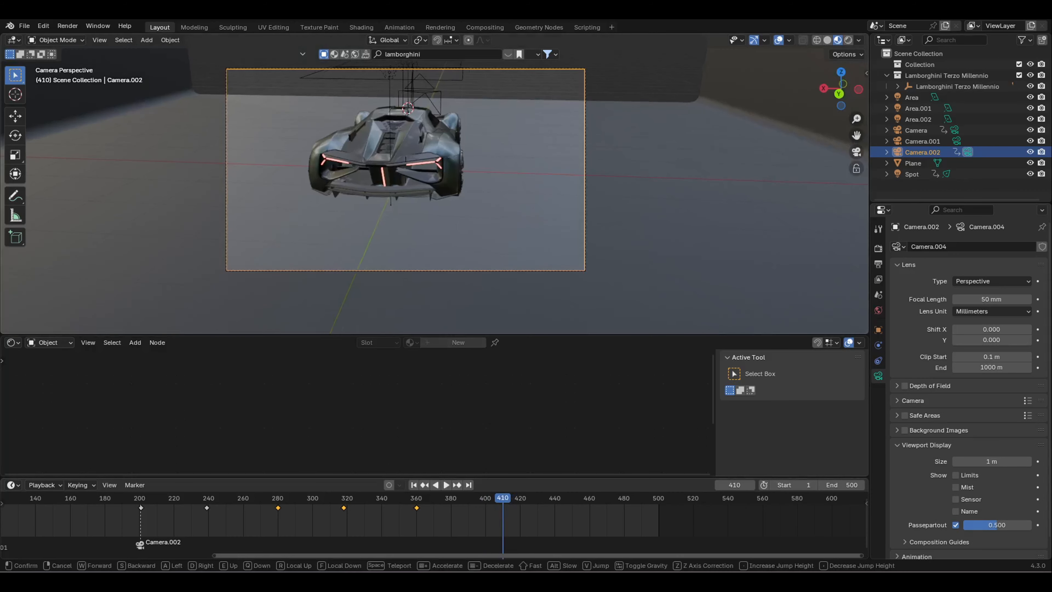
key("q")
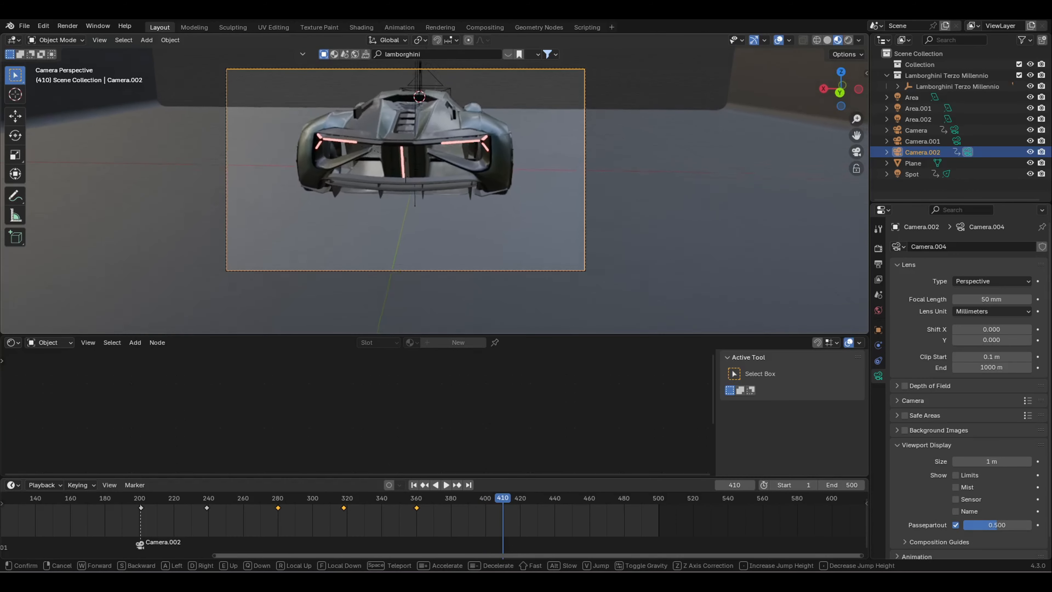
key("a")
key("s")
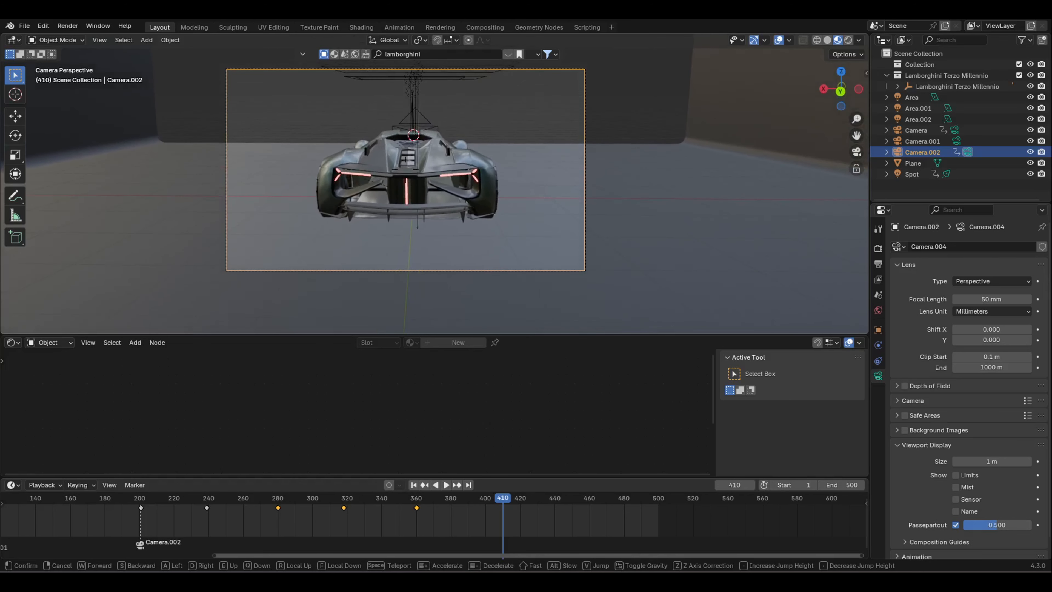
left_click(480, 325)
key("i")
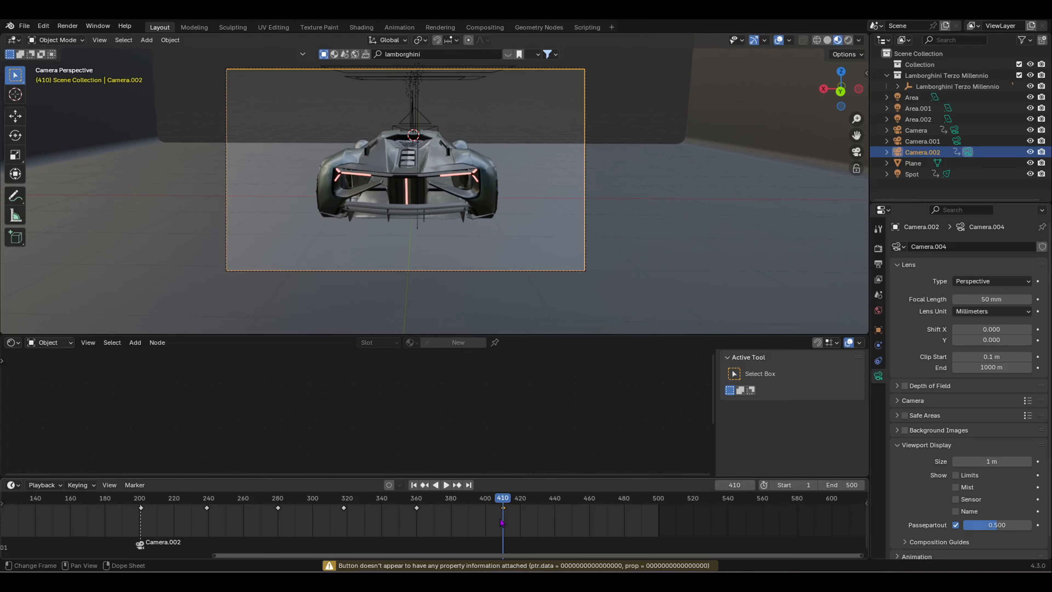
Step: Replay the camera move from about frame 345 and duplicate the frame-410 keyframe
left_click_drag(506, 498, 389, 508)
key("space")
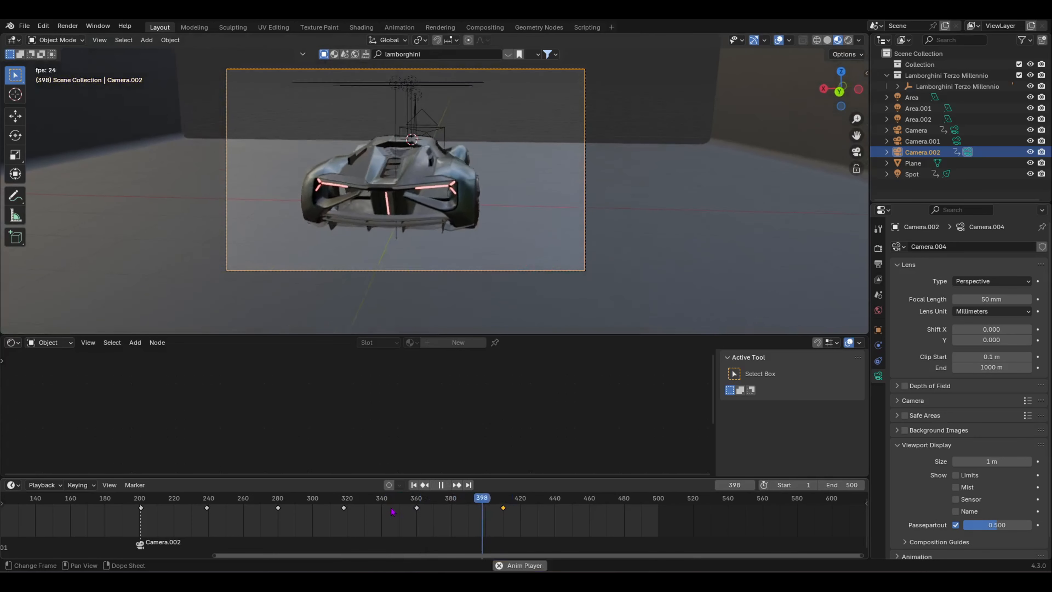
key("space")
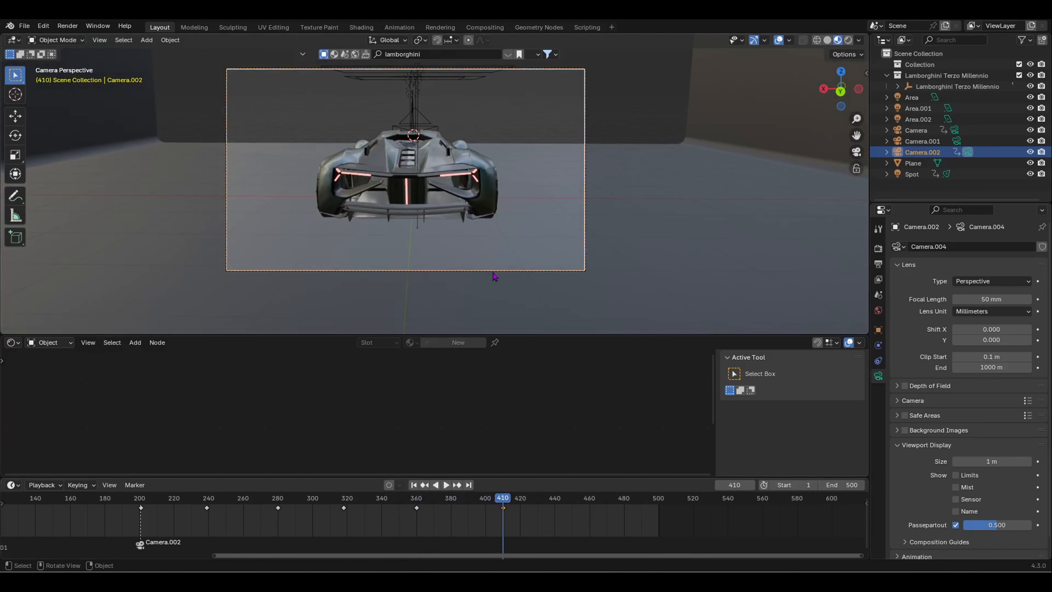
key("space")
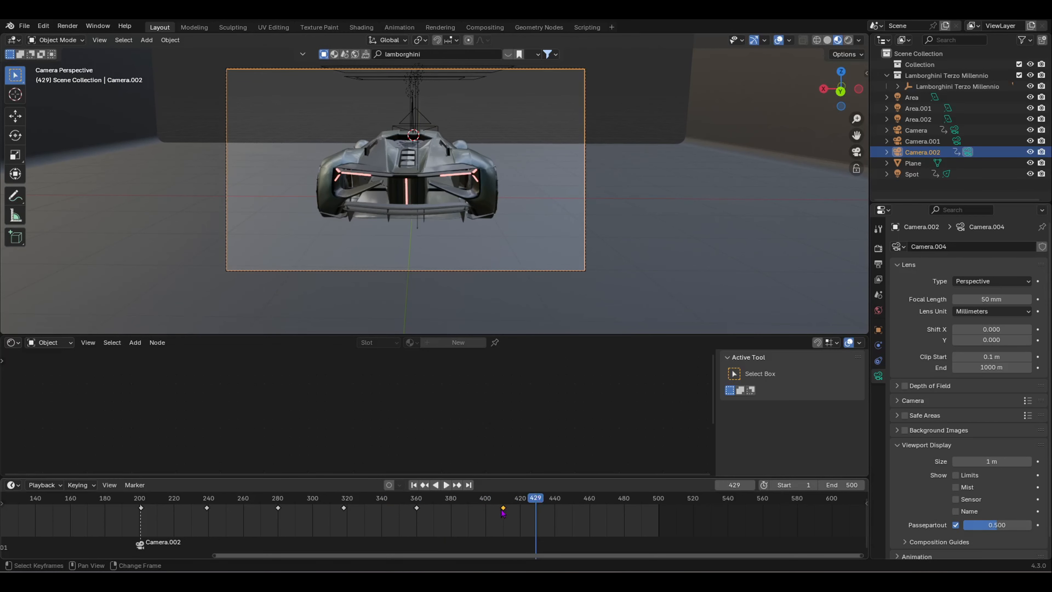
Step: Hold the rear view until frame 440, then push the camera into a rear close-up at frame 500
left_click_drag(502, 511, 511, 511)
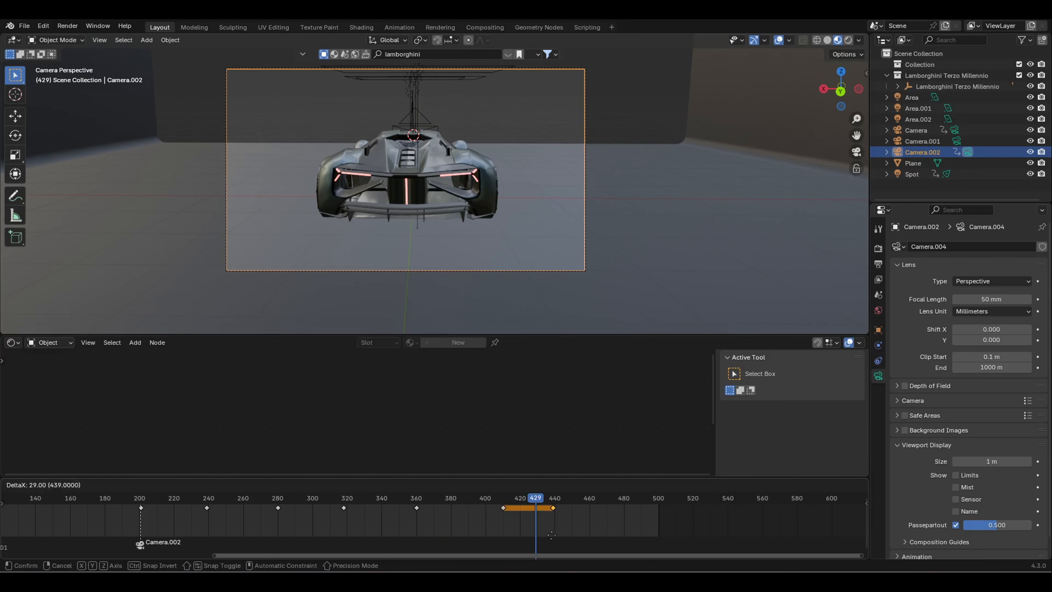
left_click(555, 540)
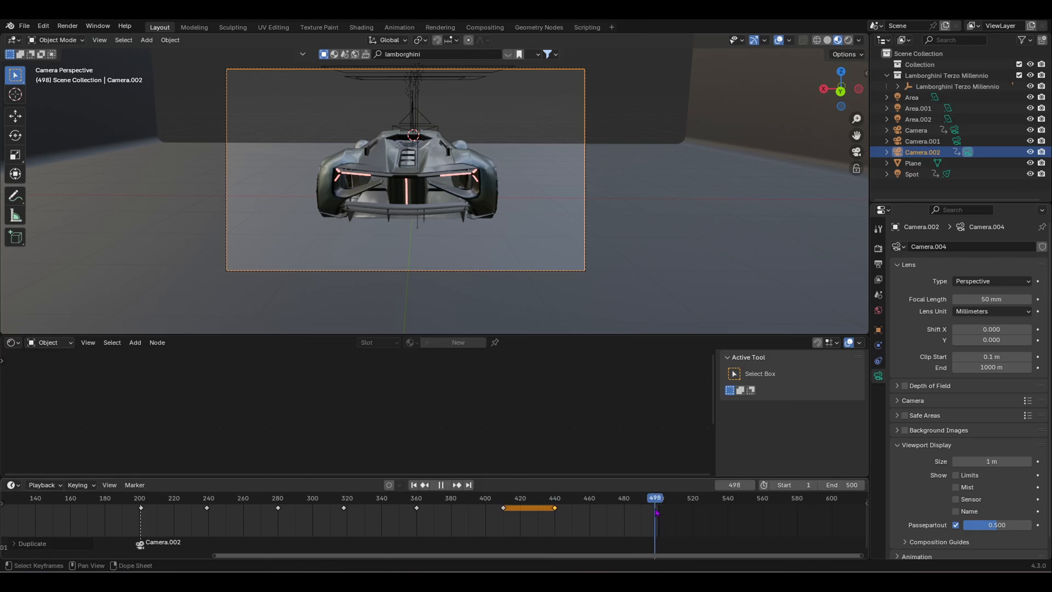
key("shift+grave")
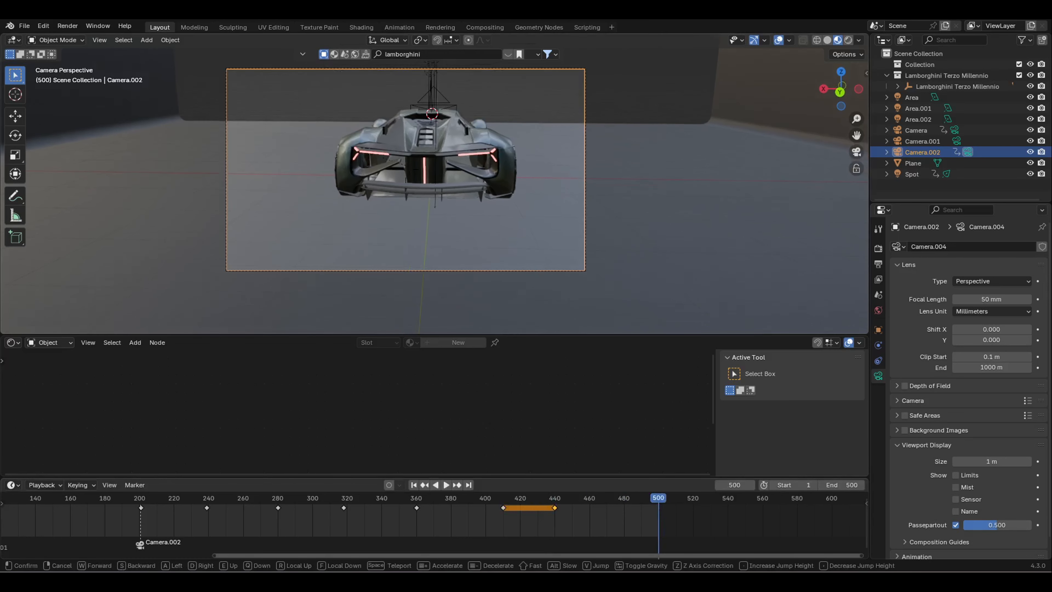
key("w")
key("w")
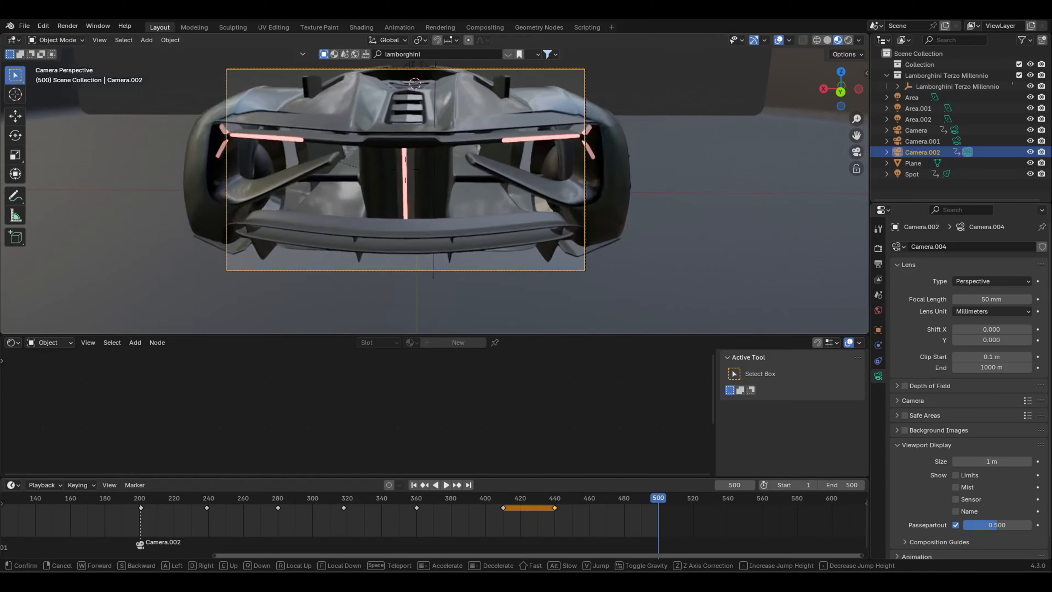
left_click(520, 236)
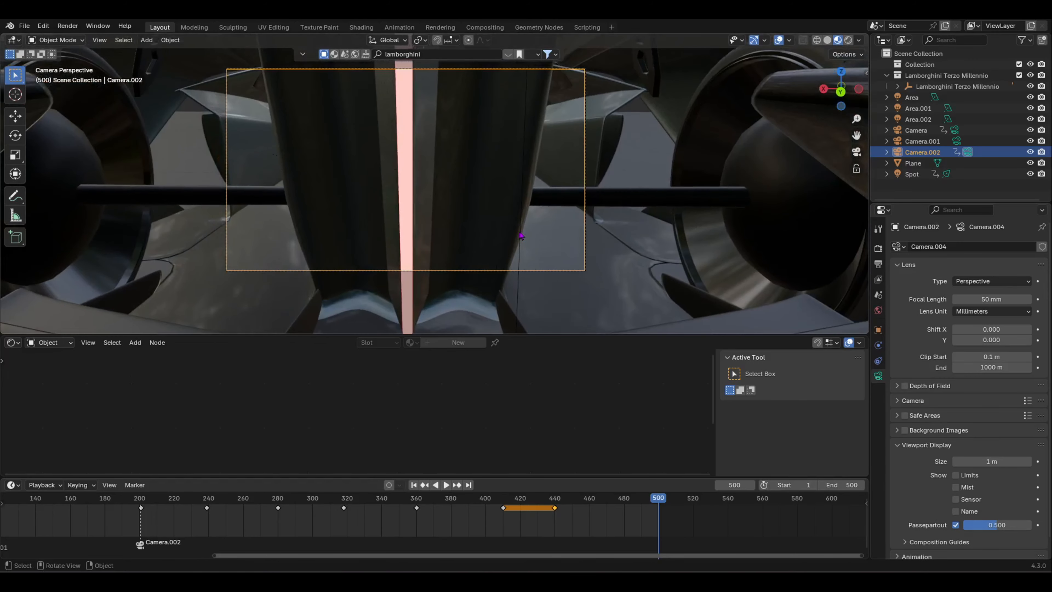
Step: Play back the camera animation from about frame 230 to review the push-in
left_click_drag(667, 499, 190, 489)
key("space")
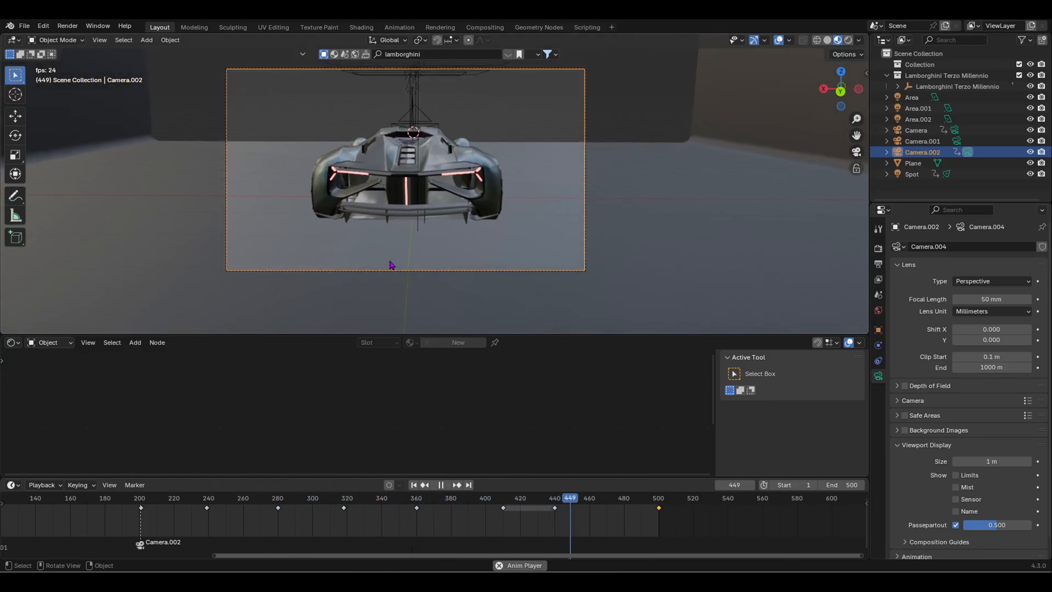
key("space")
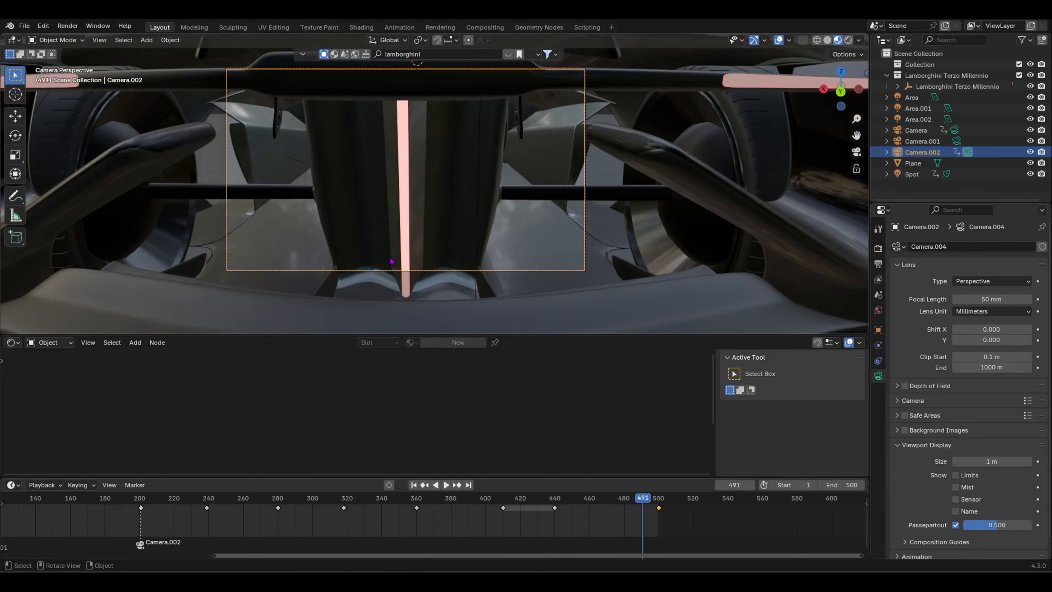
left_click_drag(645, 506, 143, 514)
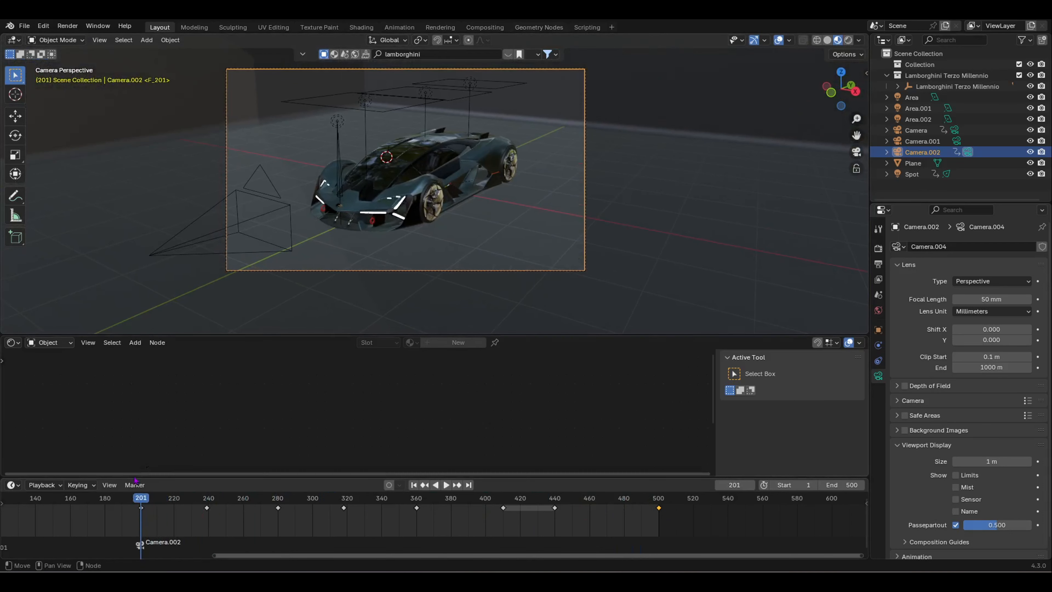
Step: Preview the rendered lighting, then set the Area light's power to 0 W
left_click(848, 40)
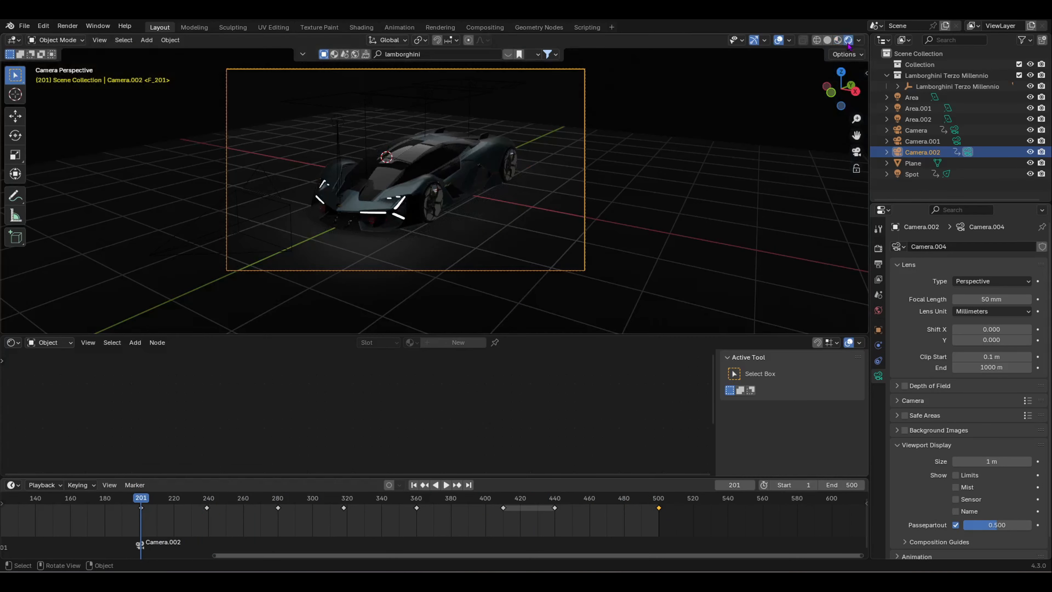
middle_click_drag(359, 154, 556, 180)
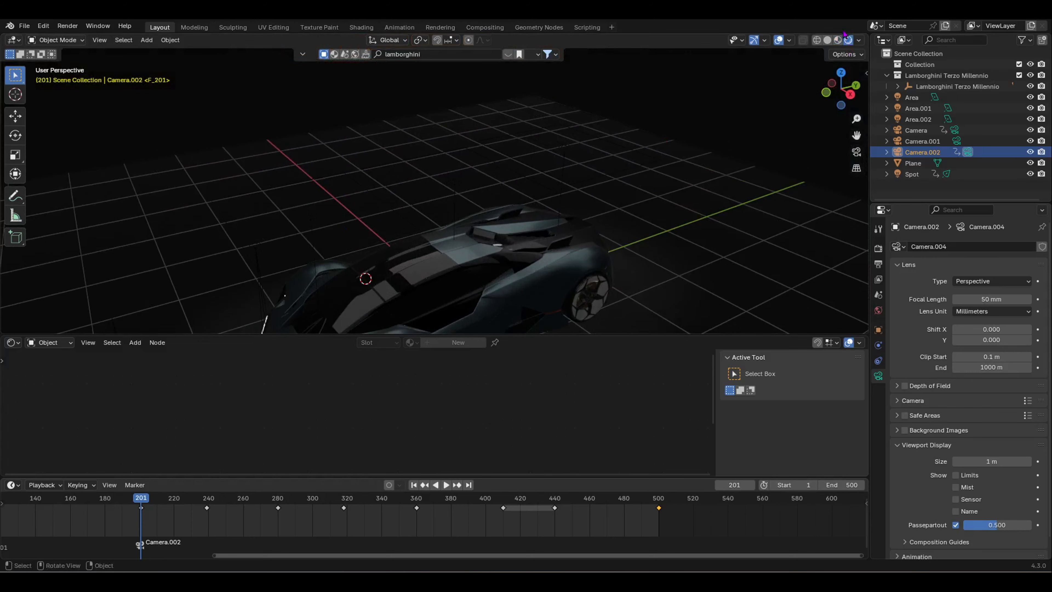
left_click(838, 40)
left_click(353, 249)
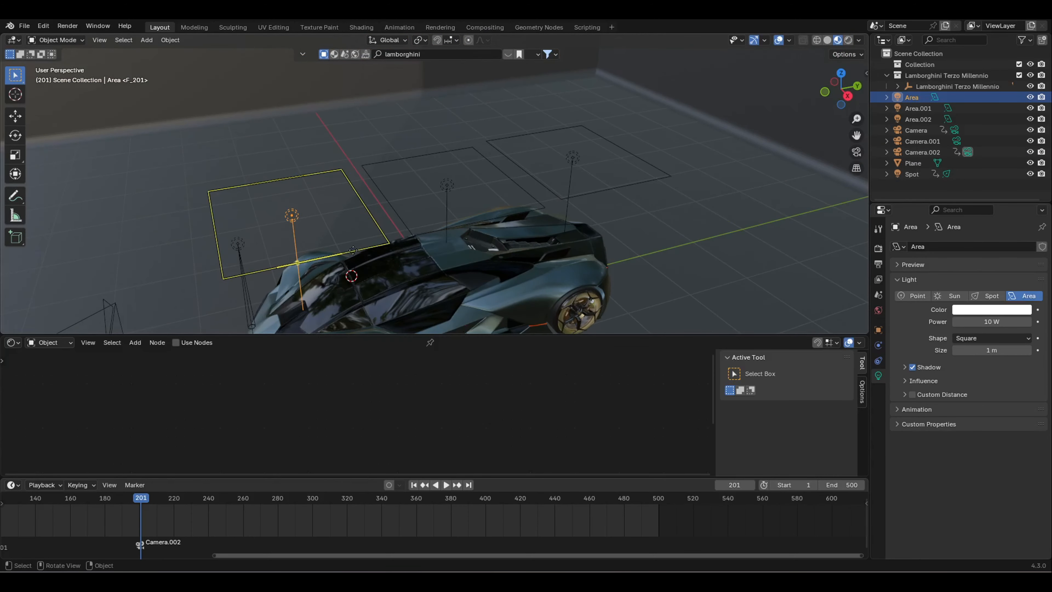
middle_click_drag(352, 250, 428, 235)
left_click(993, 323)
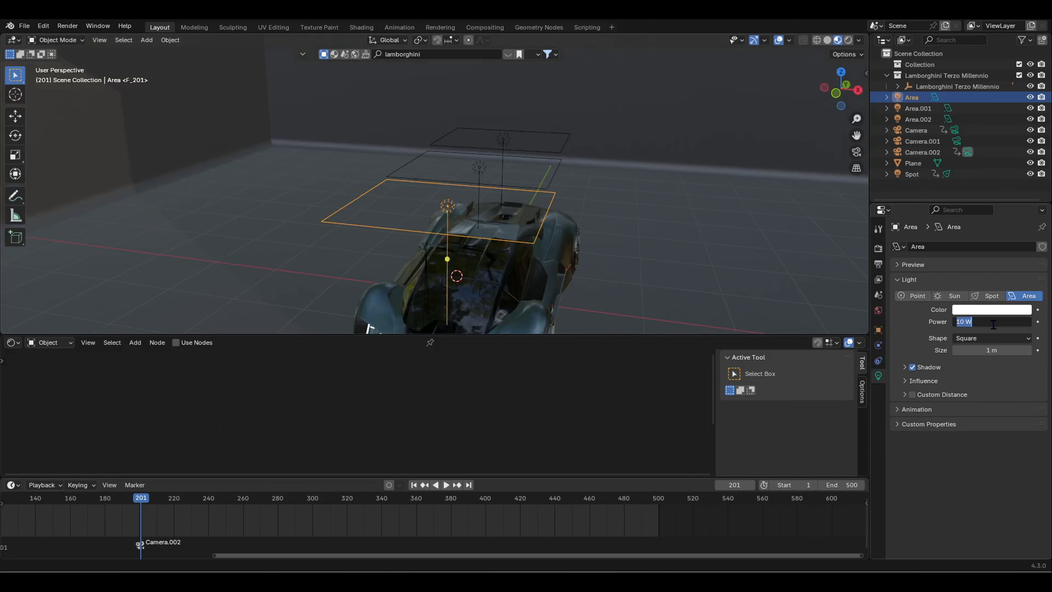
type("0")
key("Return")
Step: Set Area.001 and Area.002 power to 0 W as well, then return to camera view
left_click(555, 181)
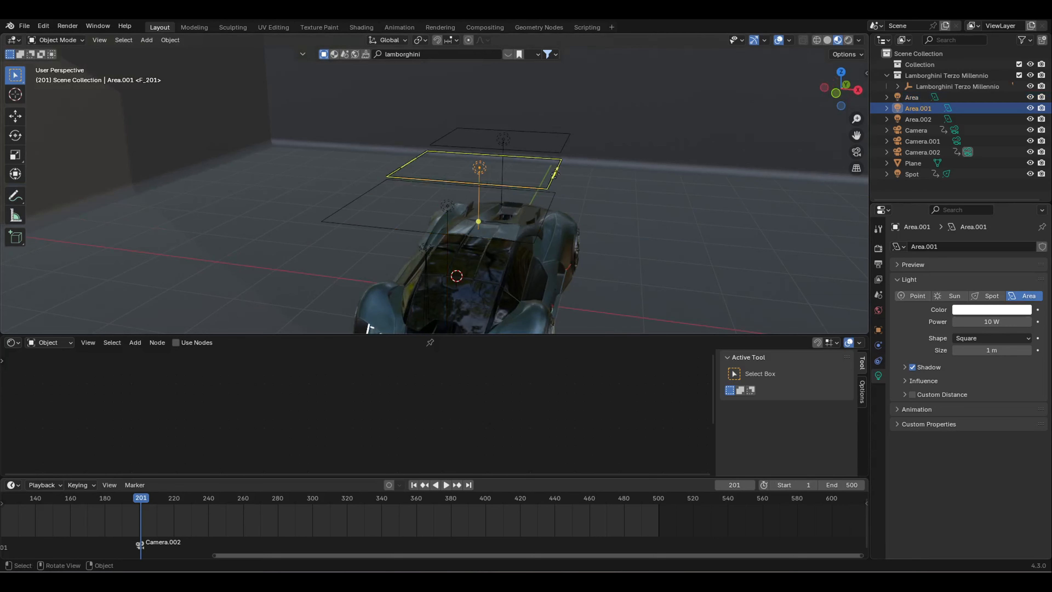
type("0")
key("Return")
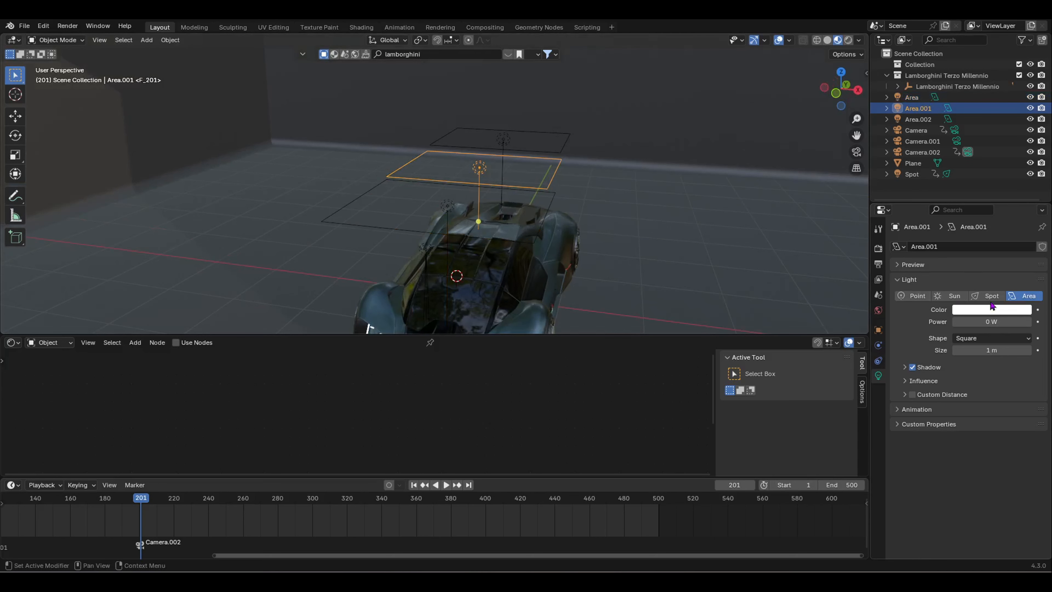
left_click(565, 147)
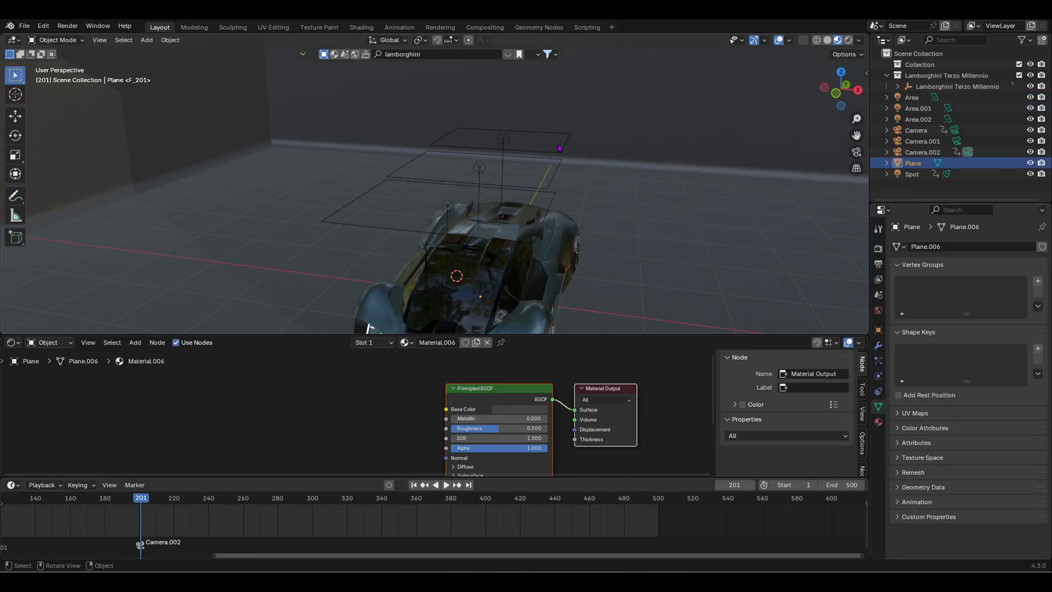
left_click(561, 146)
left_click(1007, 325)
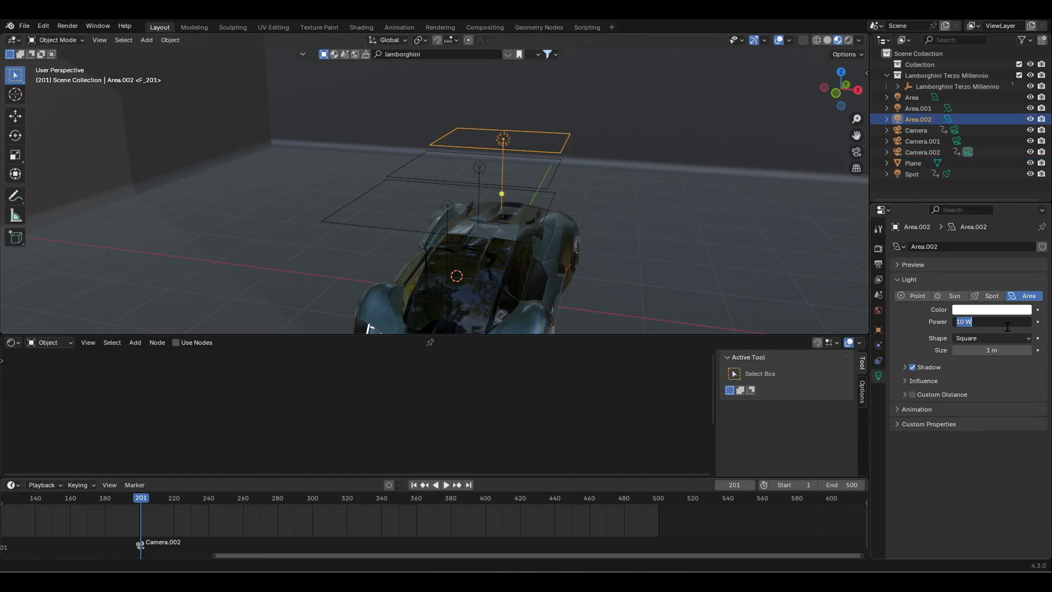
type("0")
key("Return")
key("KP_0")
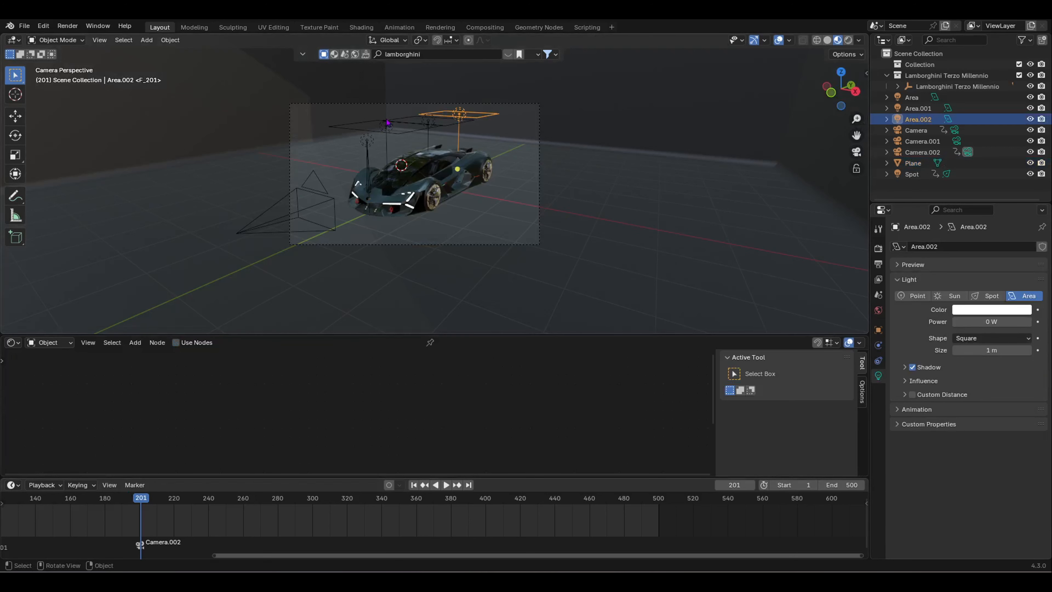
Step: At frame 258, raise the Area light's power to 30 W in Rendered view
left_click(396, 133)
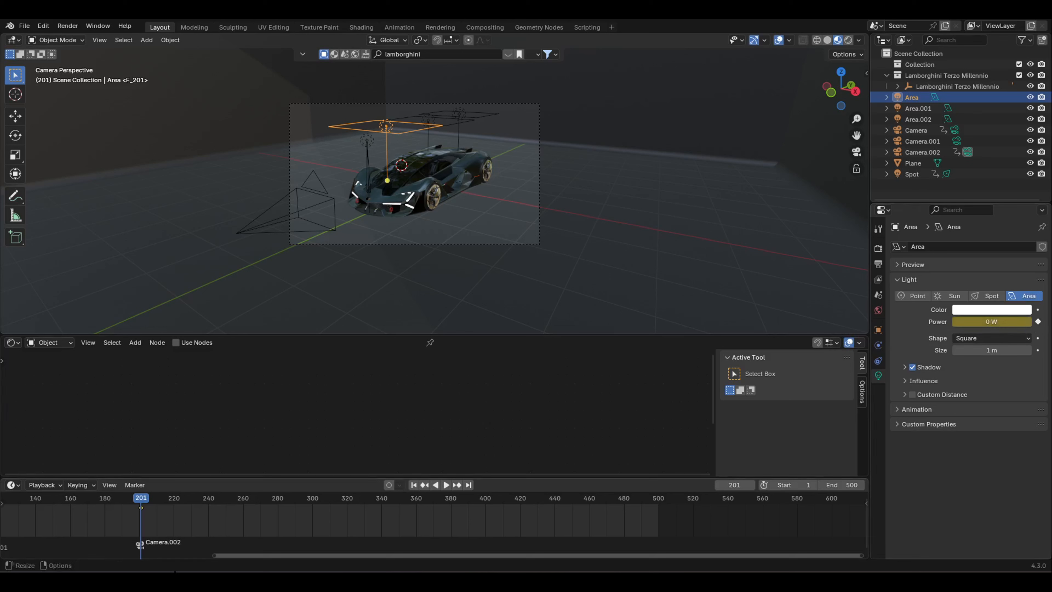
left_click_drag(145, 500, 241, 508)
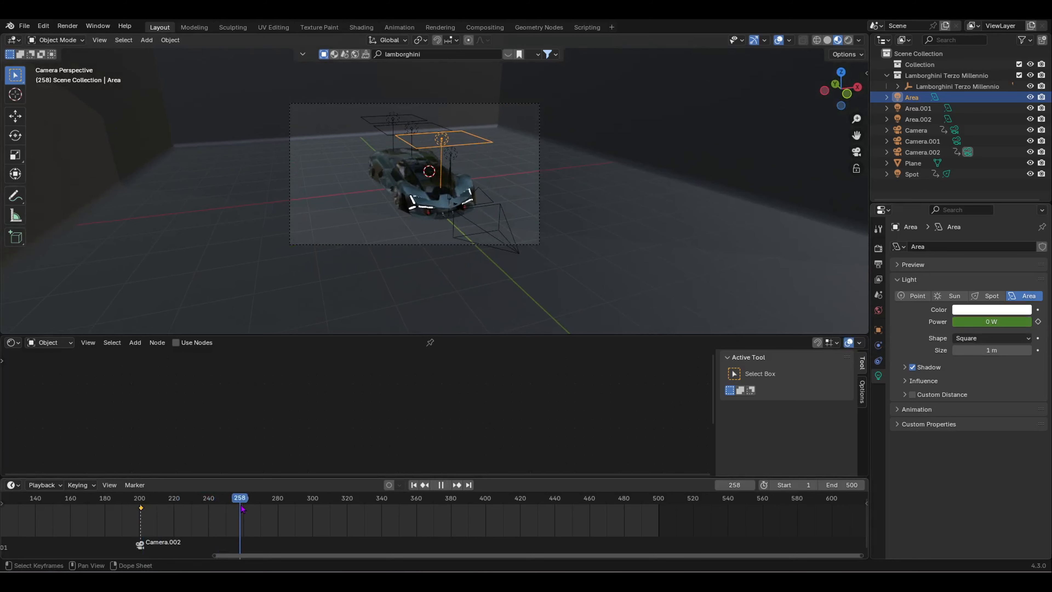
left_click_drag(985, 322, 991, 322)
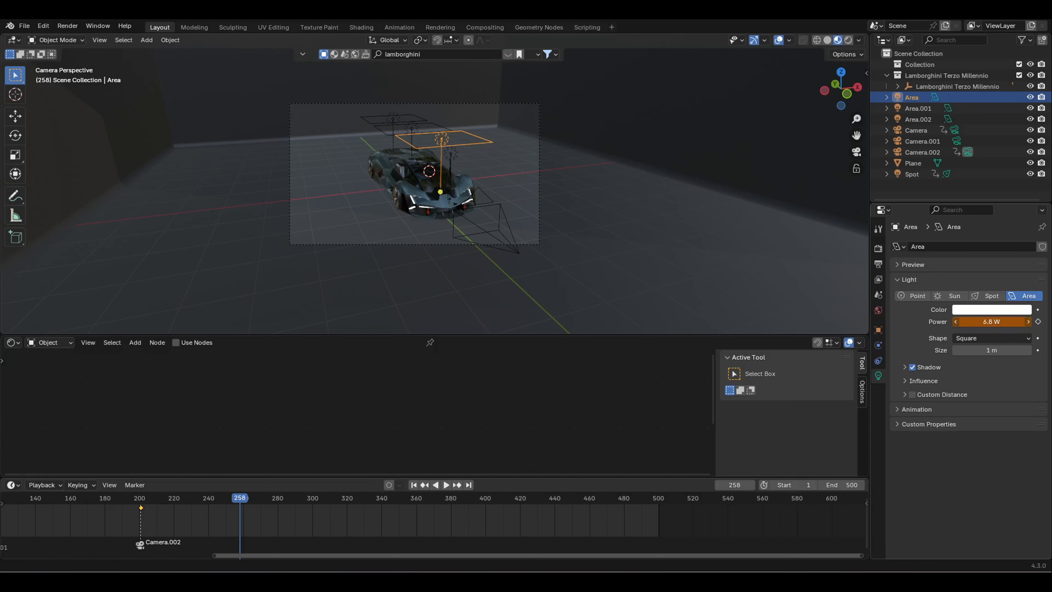
left_click(847, 40)
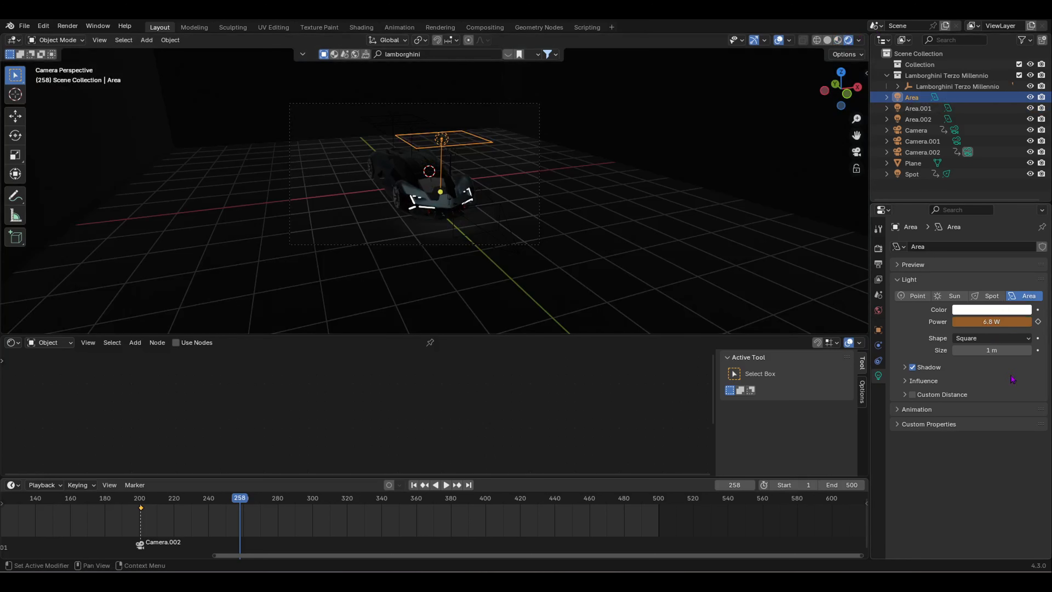
mouse_move(995, 322)
left_mouse_down()
mouse_move(1013, 322)
mouse_move(994, 322)
left_mouse_up()
scroll(810, 331, "up", 5)
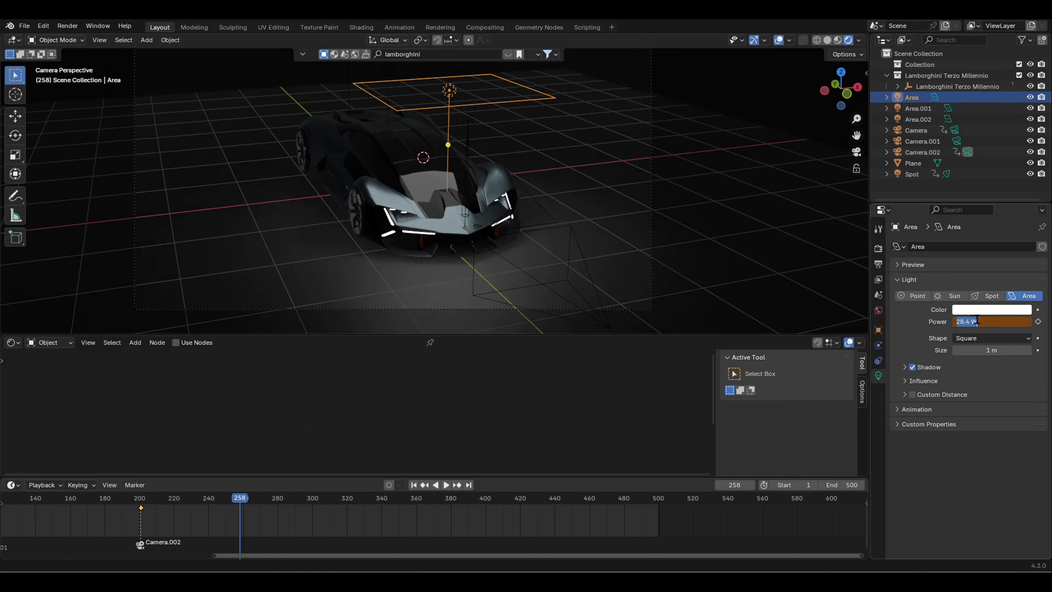
key("Return")
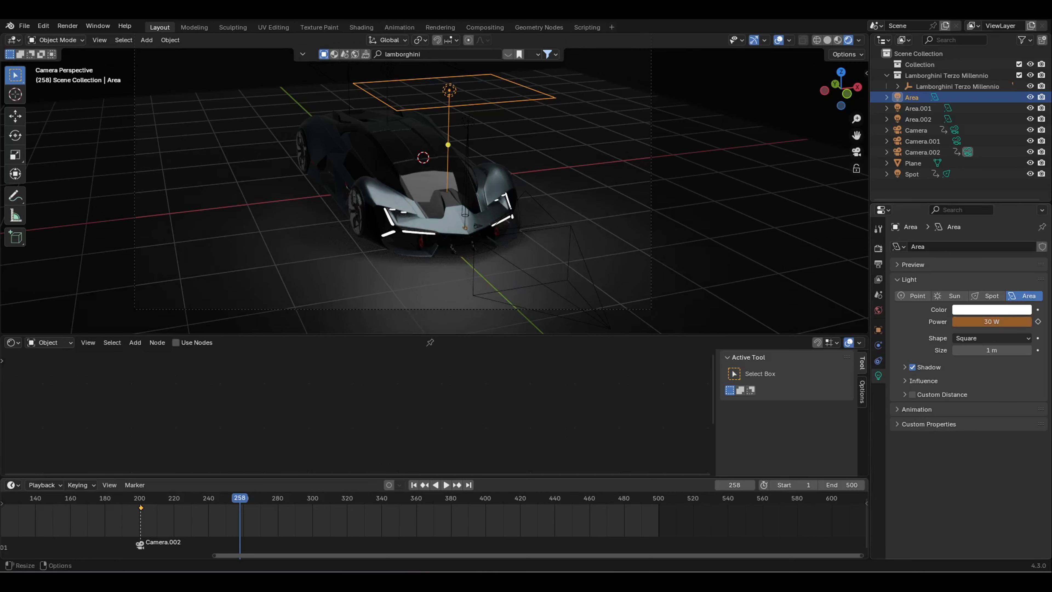
Step: Play and scrub the timeline to preview the Area light fading in
left_click_drag(221, 504, 154, 516)
key("space")
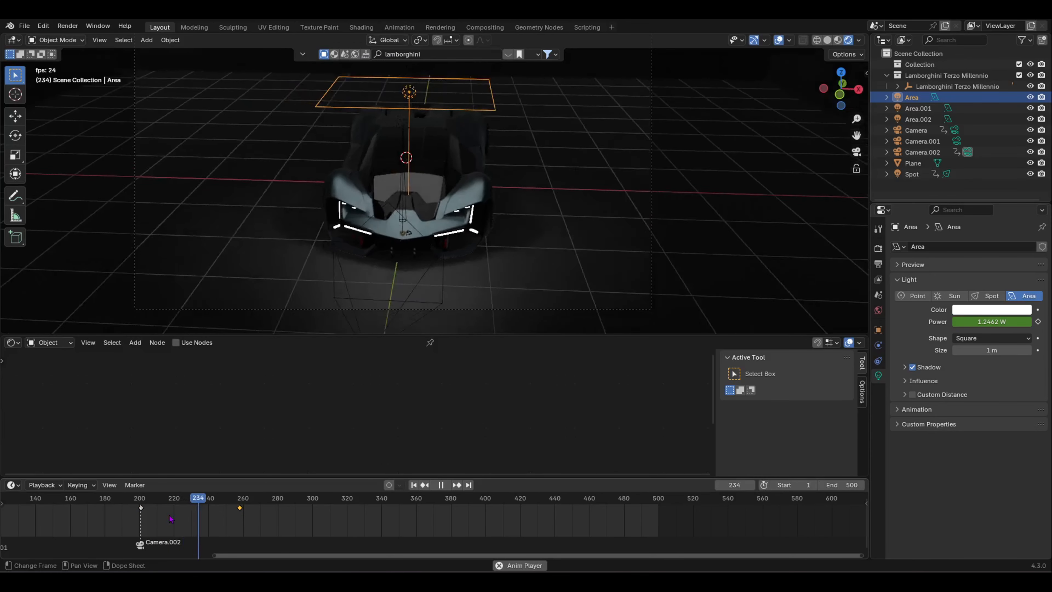
key("space")
left_click_drag(223, 502, 339, 507)
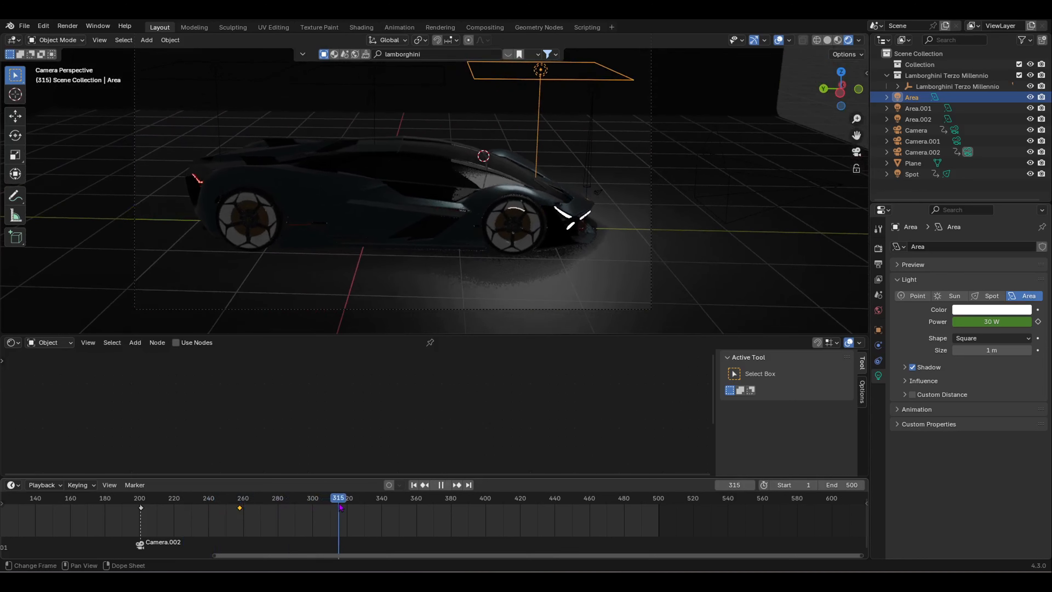
Step: Select Area.001 and keyframe its power at 0 W on frame 289
left_click(375, 131)
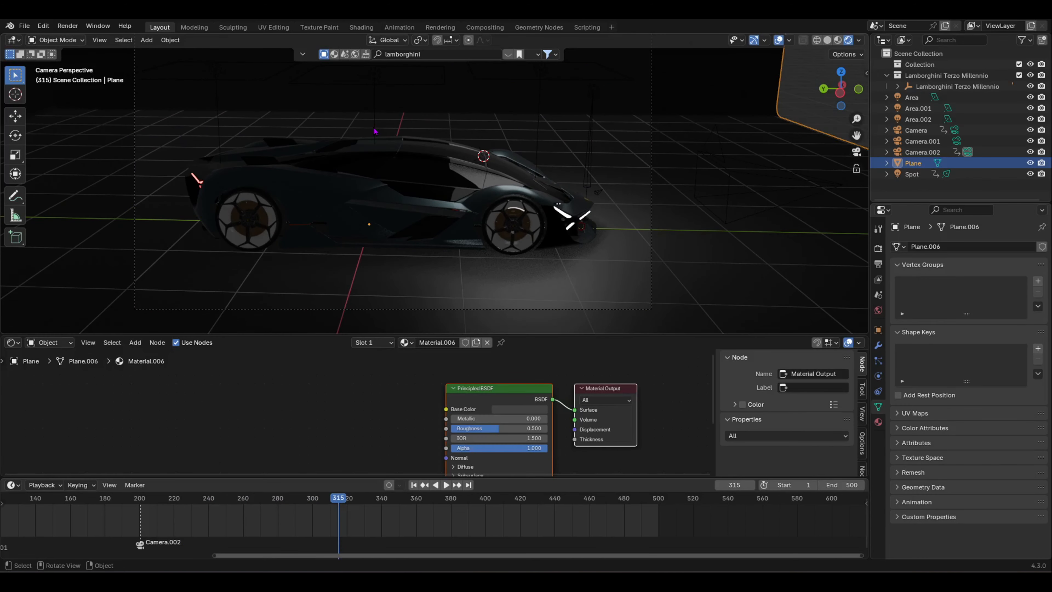
left_click(377, 129)
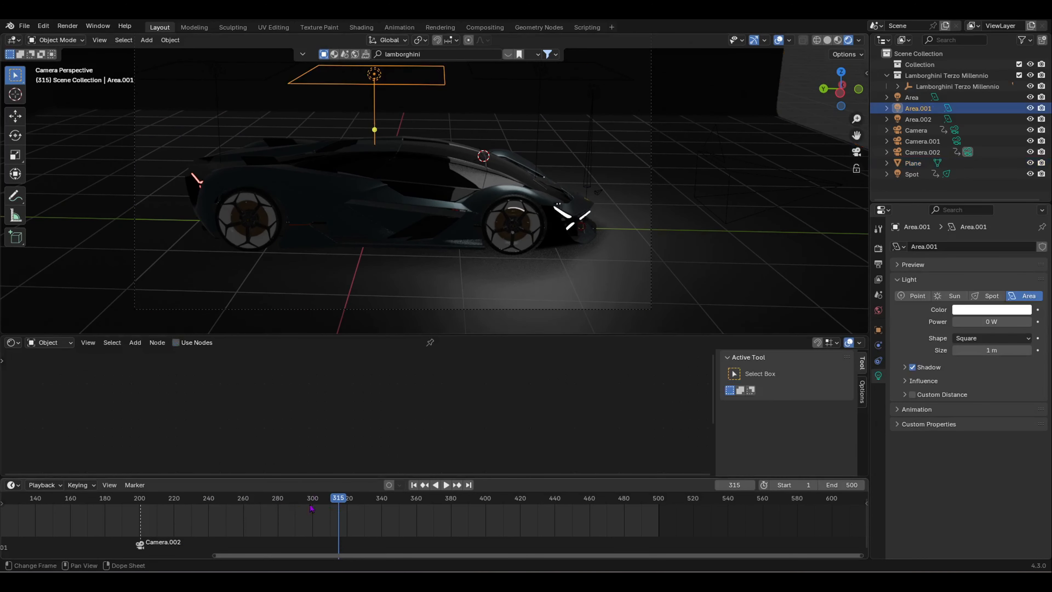
left_click_drag(292, 505, 295, 503)
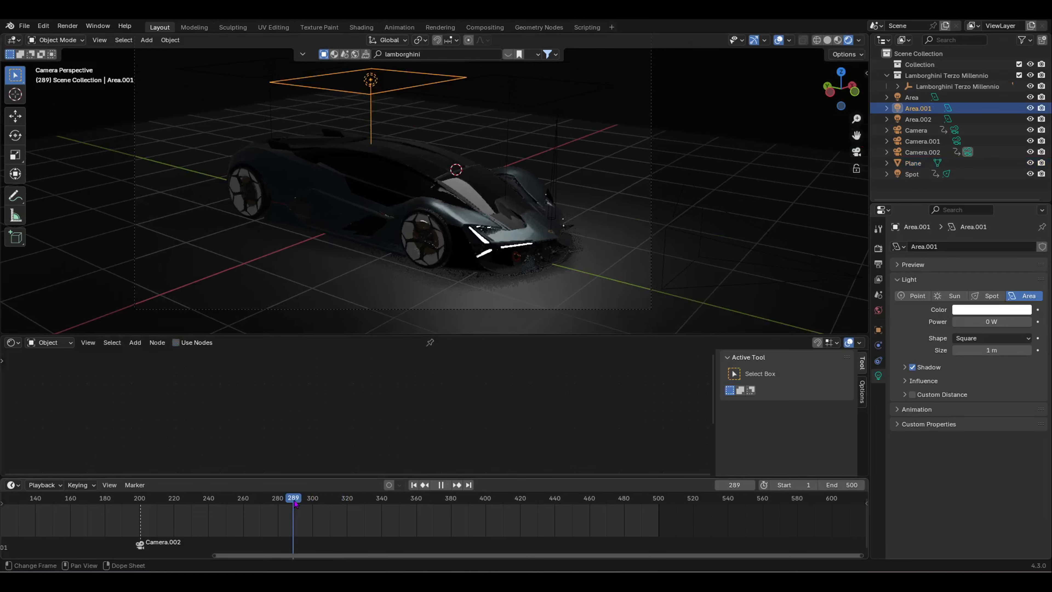
left_click(1037, 321)
key("space")
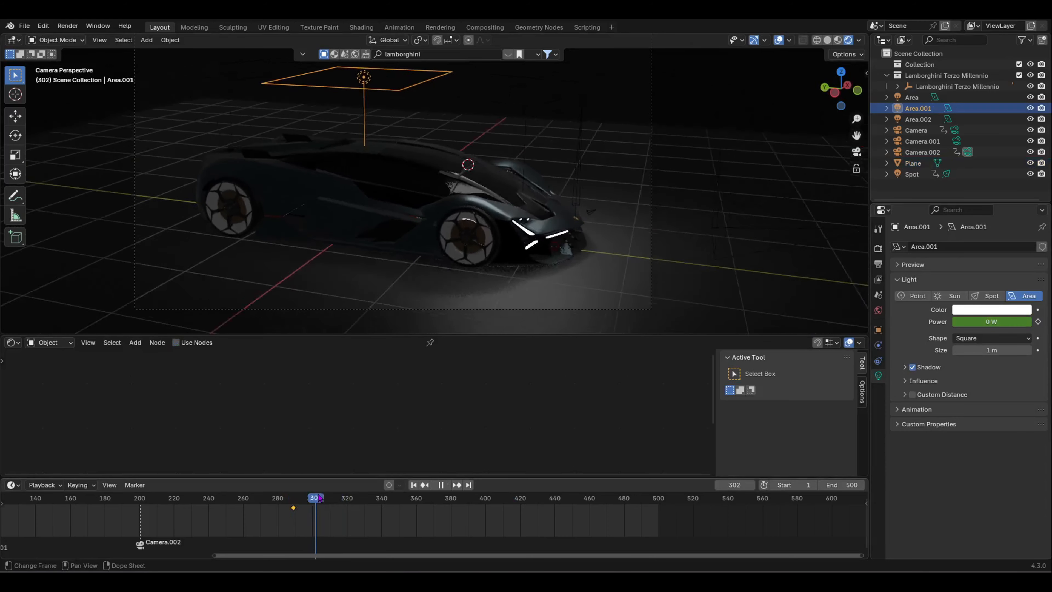
Step: Keyframe Area.001's power at 30.1 W on frame 316 and scrub to check the fade-in
left_click_drag(355, 498, 342, 501)
left_click(975, 320)
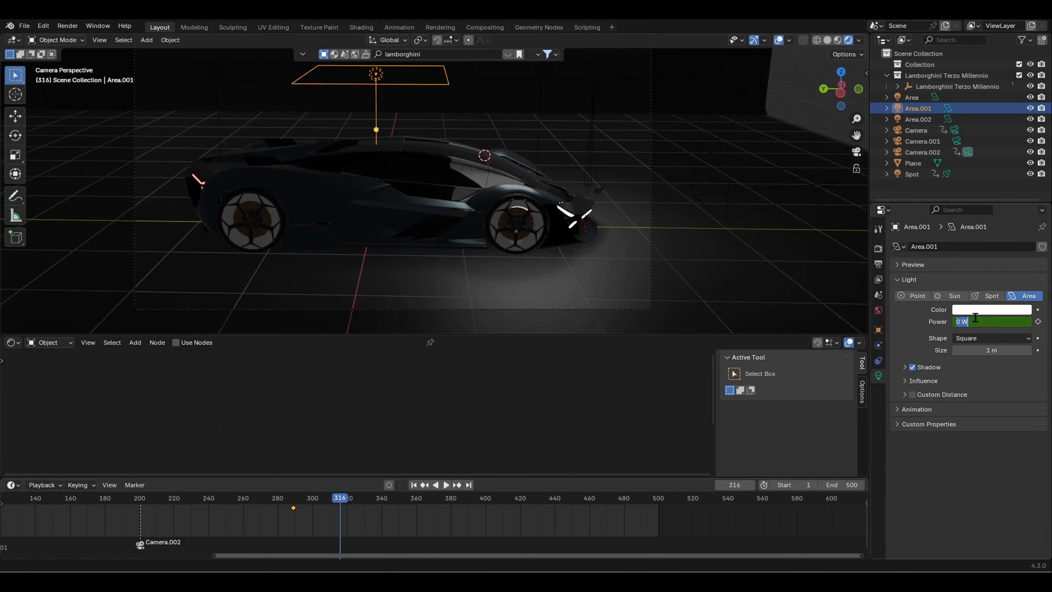
type("30.1")
key("Return")
left_click(1037, 322)
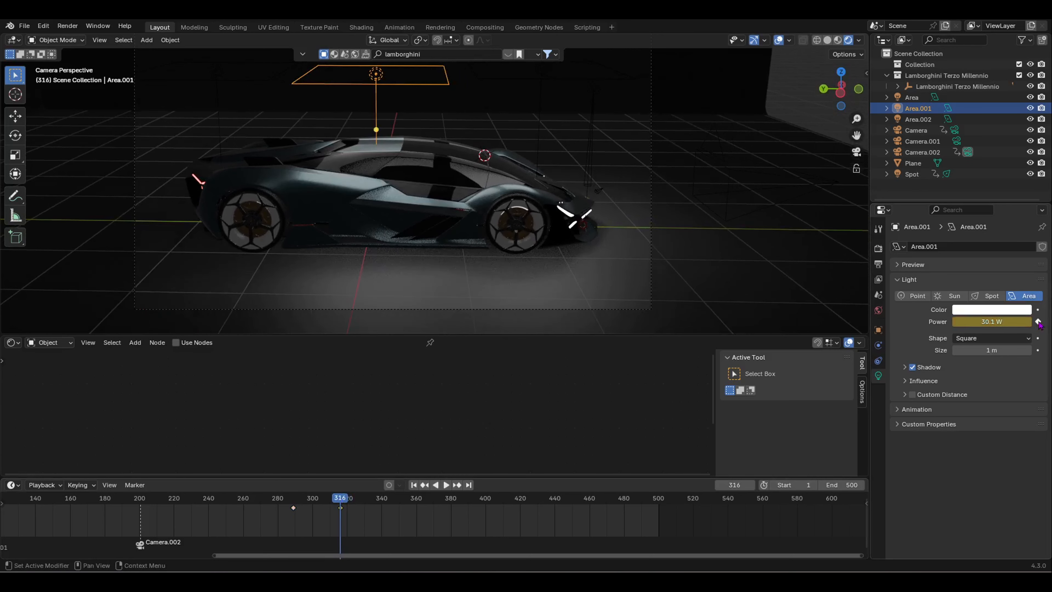
left_click_drag(337, 501, 399, 513)
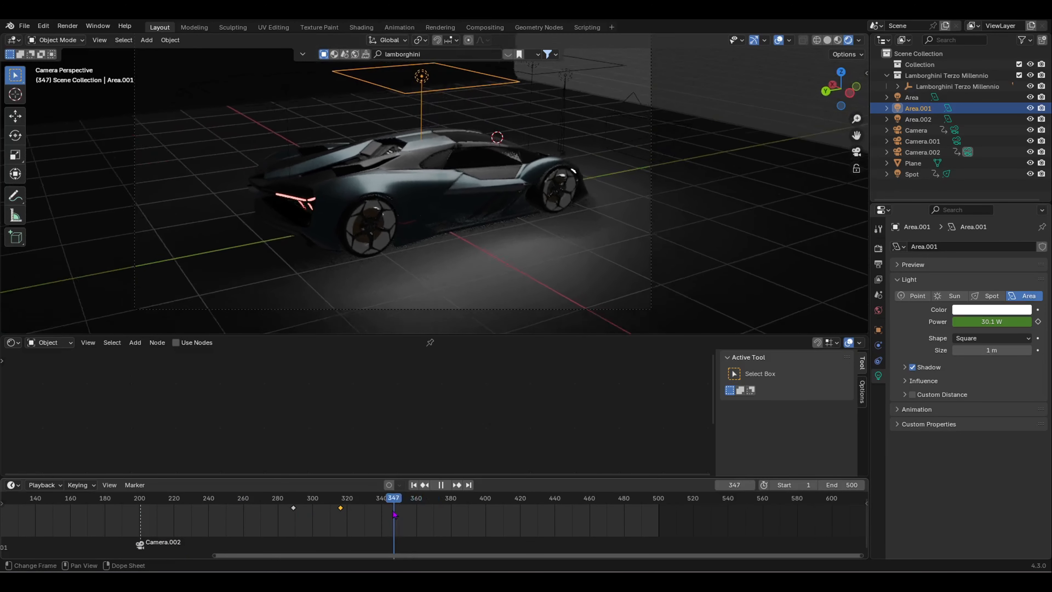
left_click(290, 158)
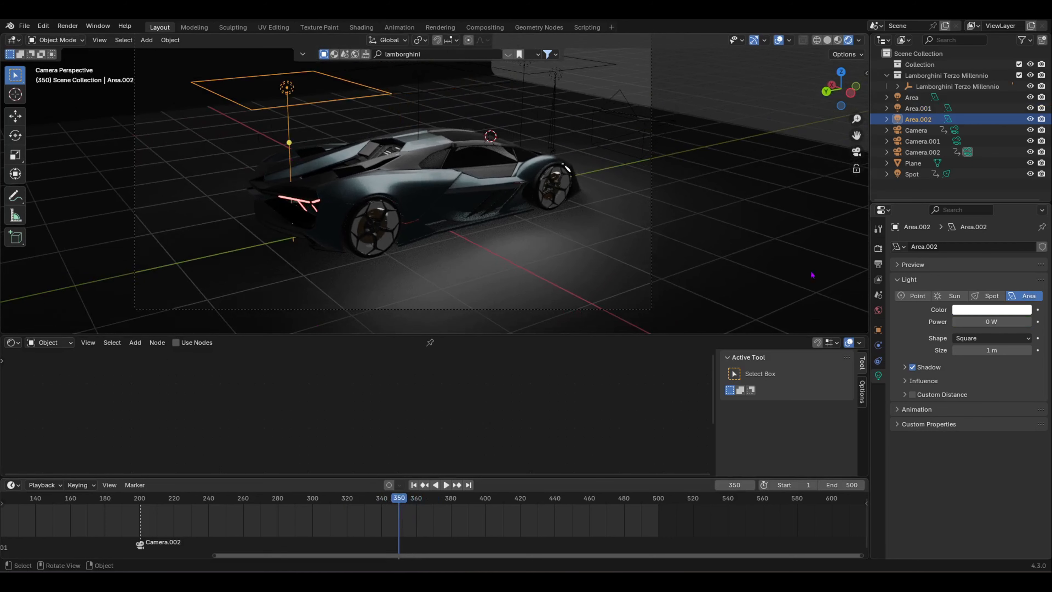
Step: Keyframe Area.002's power at 0 W on frame 350, set 30 W at frame 404, and scrub back to check
left_click(1038, 321)
key("space")
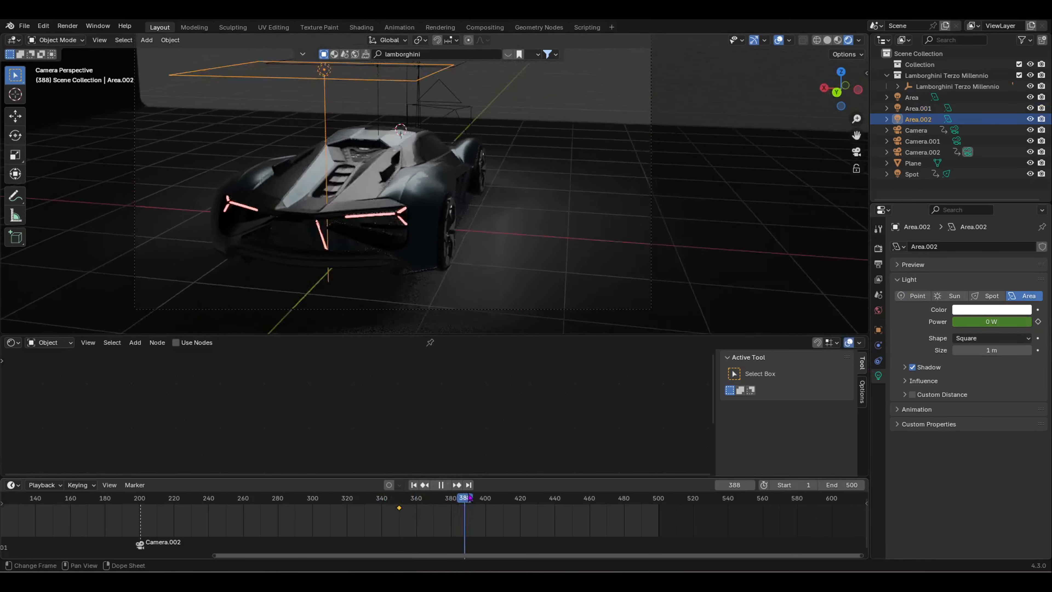
key("space")
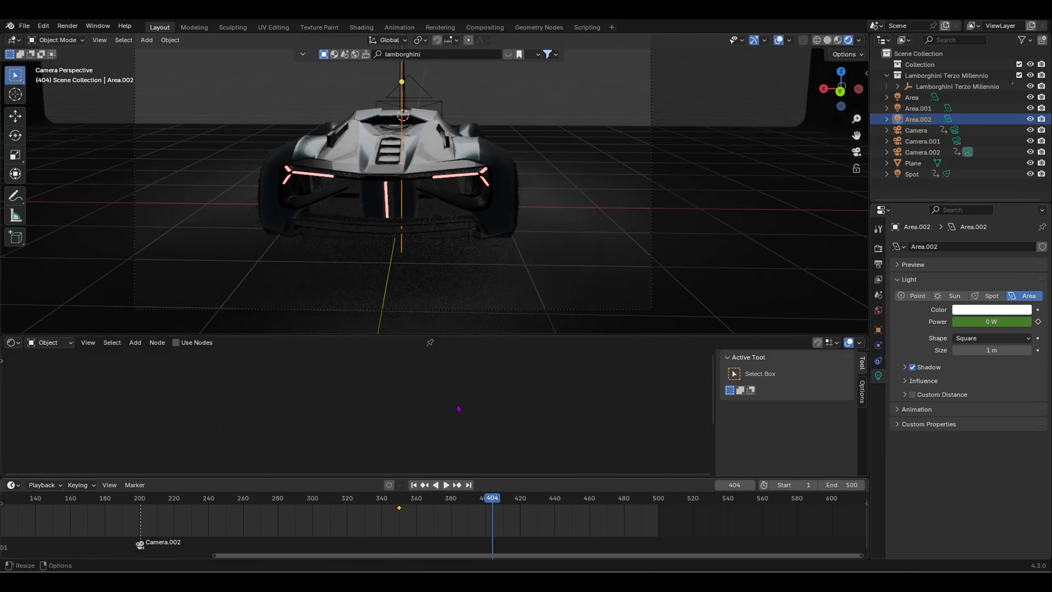
scroll(423, 257, "down", 2)
left_click(989, 321)
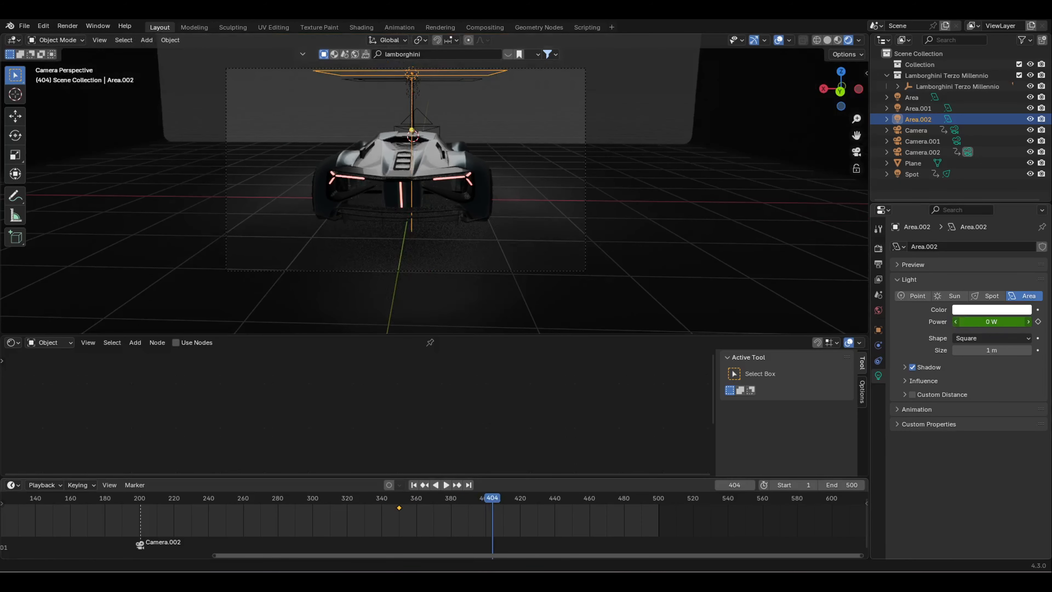
type("30")
key("Return")
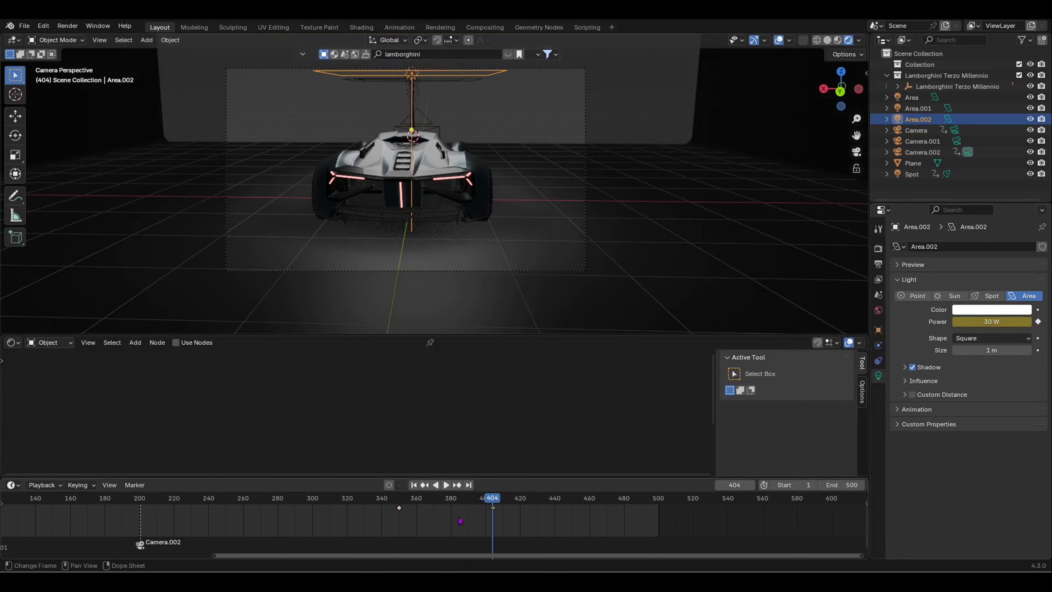
left_click_drag(491, 500, 374, 508)
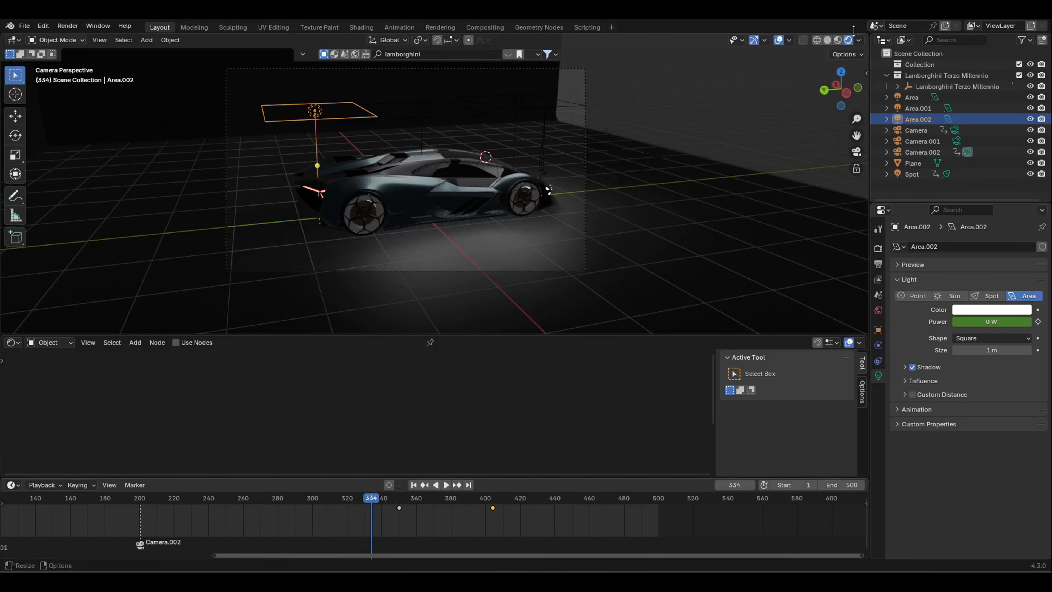
Step: Switch the render engine to Cycles to inspect the viewport, then back to EEVEE at frame 302
left_click(878, 248)
left_click(1000, 246)
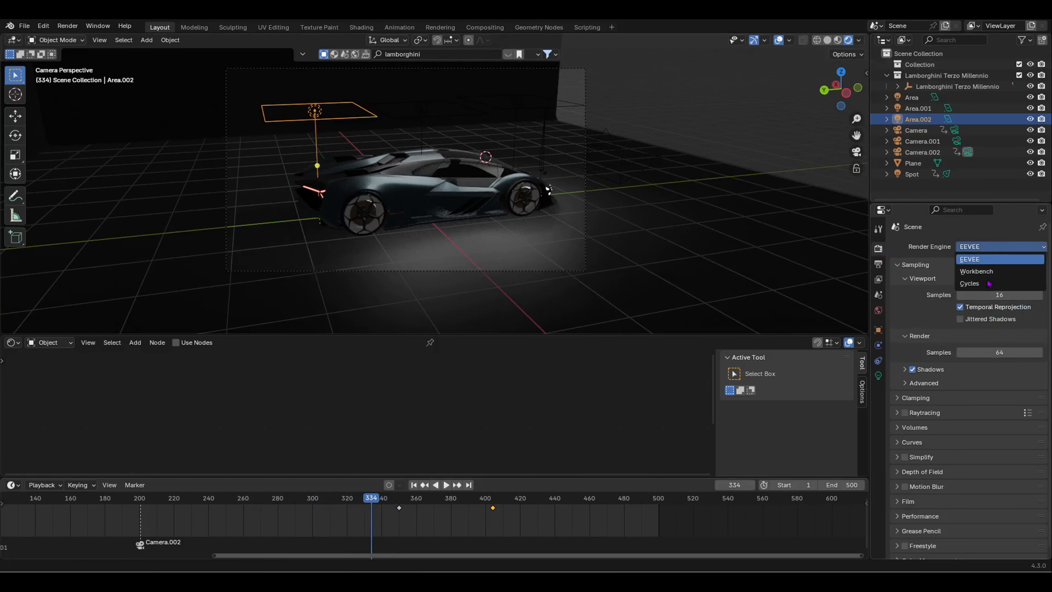
left_click(1000, 283)
scroll(318, 199, "up", 1)
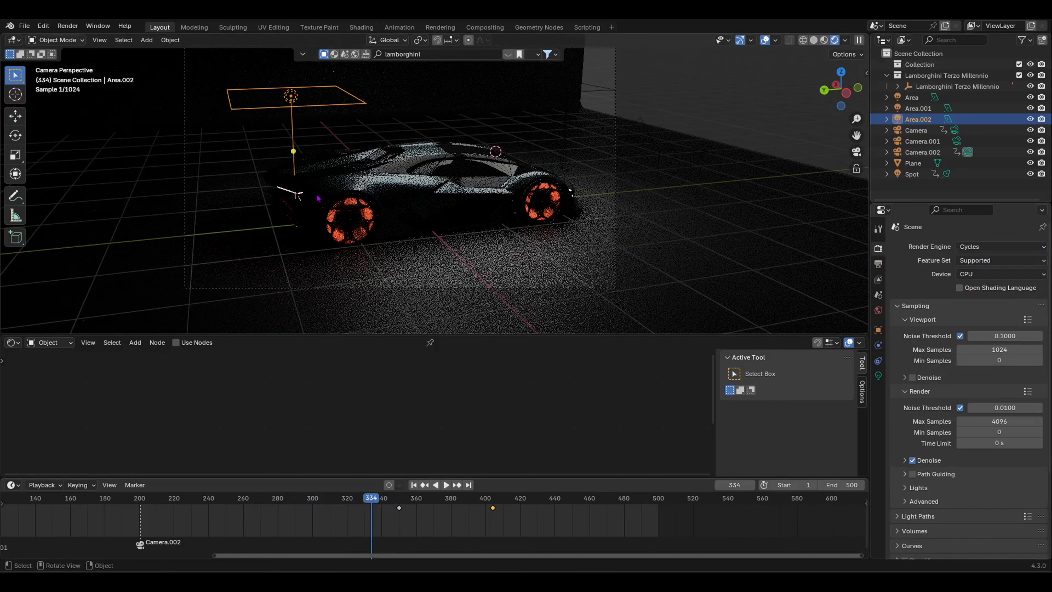
scroll(325, 200, "up", 4)
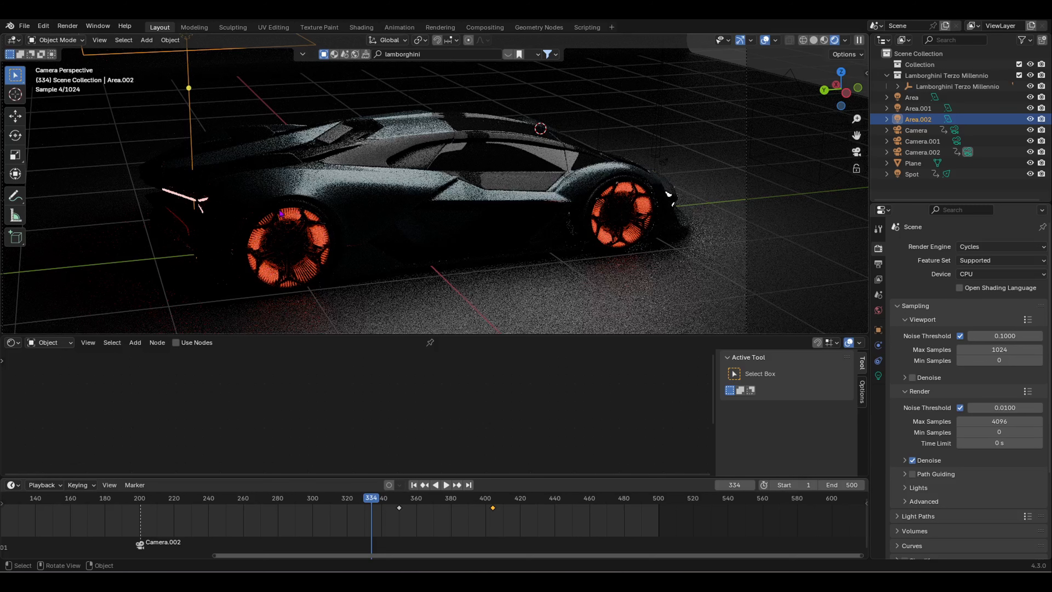
left_click(971, 246)
left_click(968, 260)
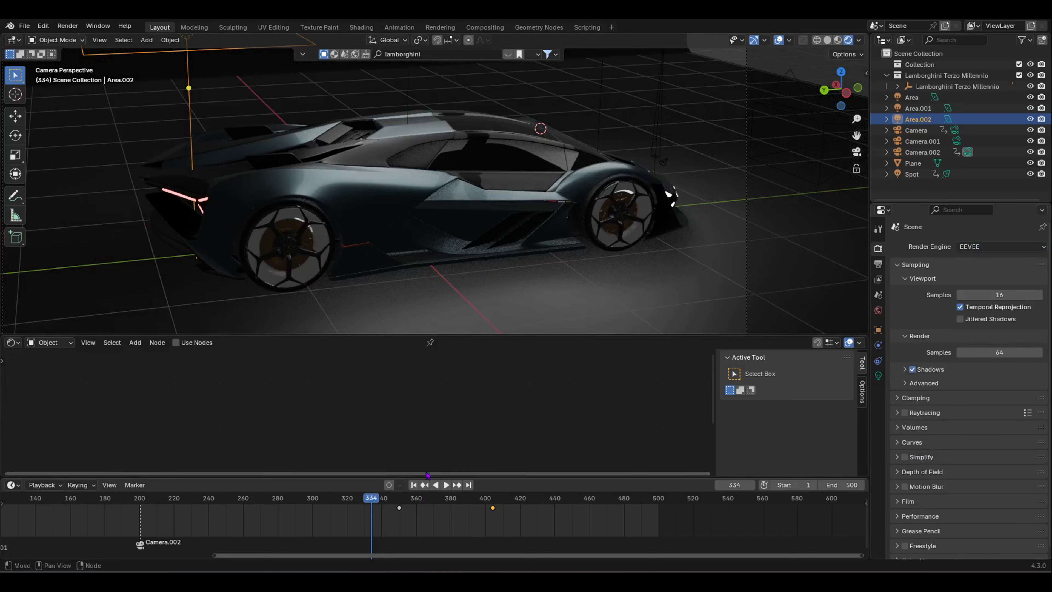
left_click_drag(363, 502, 316, 502)
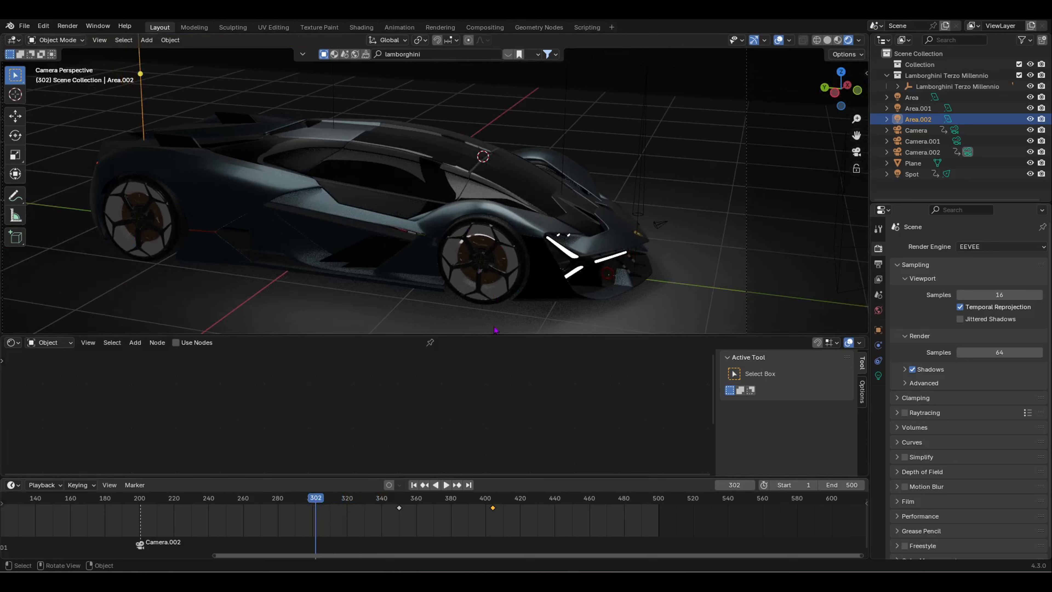
Step: Select the tires and keyframe the emission Strength at 0 on frame 287
left_click(512, 281)
scroll(238, 450, "up", 3)
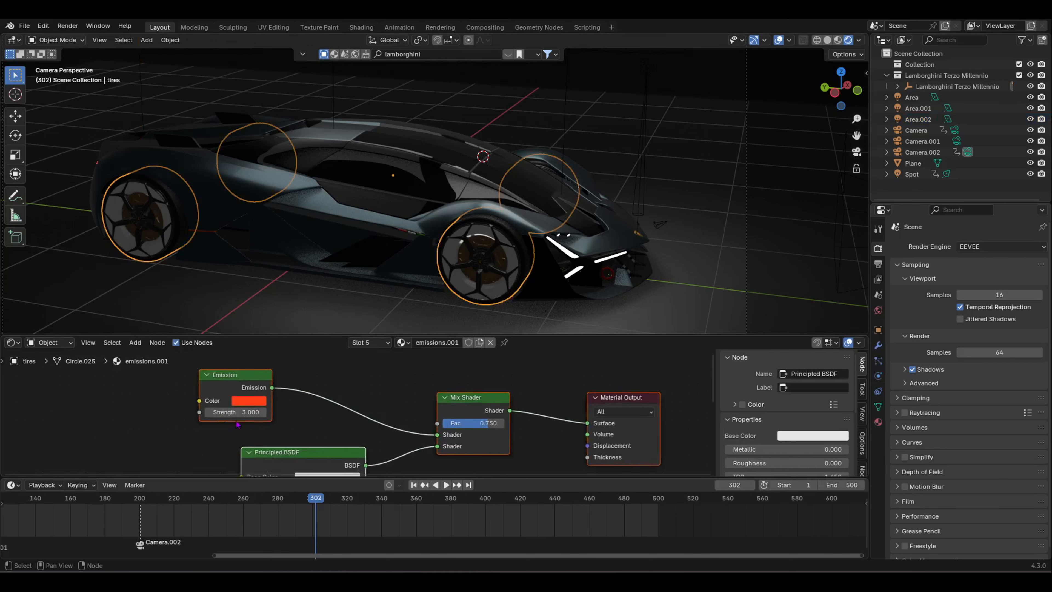
left_click_drag(316, 500, 290, 499)
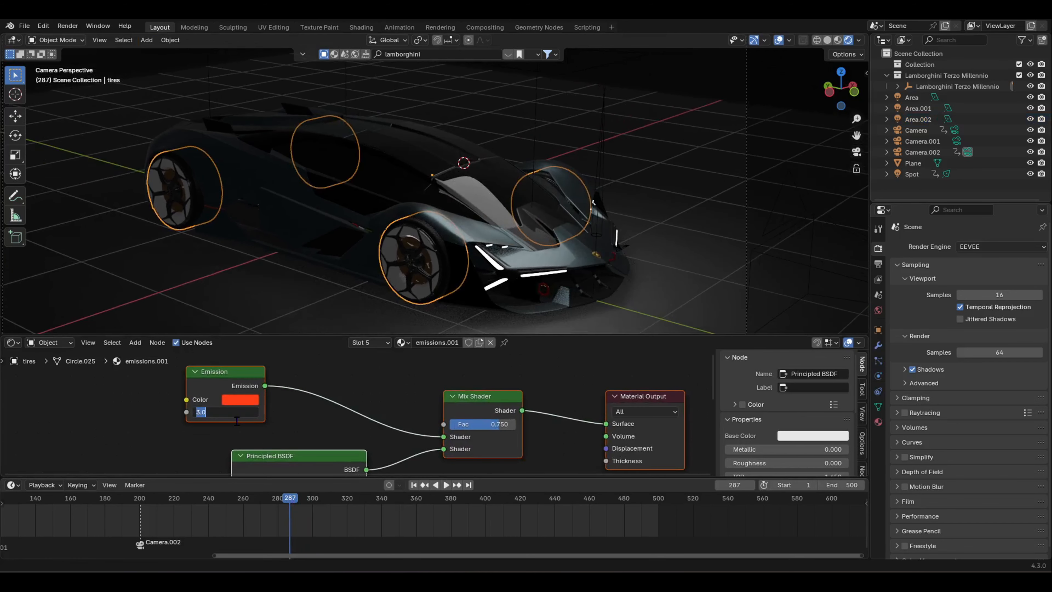
type("0")
key("Return")
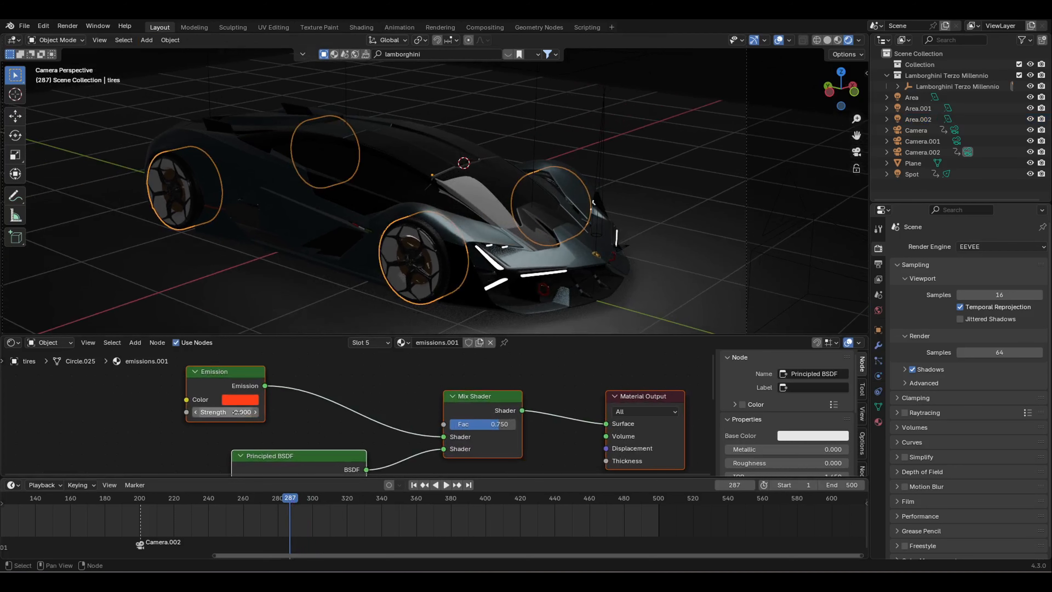
key("i")
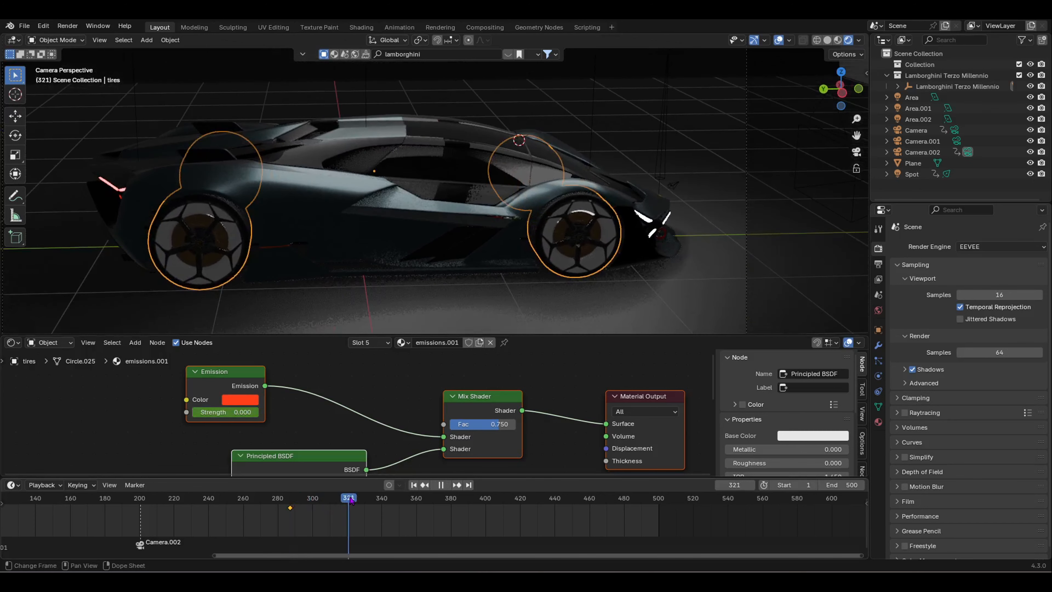
Step: Keyframe the emission Strength at 3 on frame 321
key("space")
left_click(223, 416)
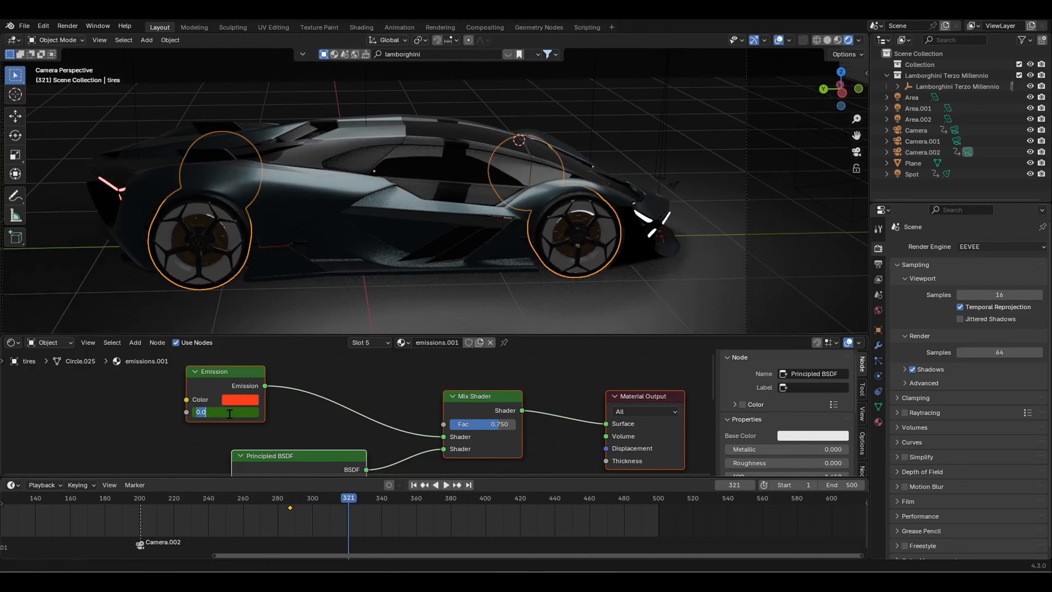
type("3")
key("Return")
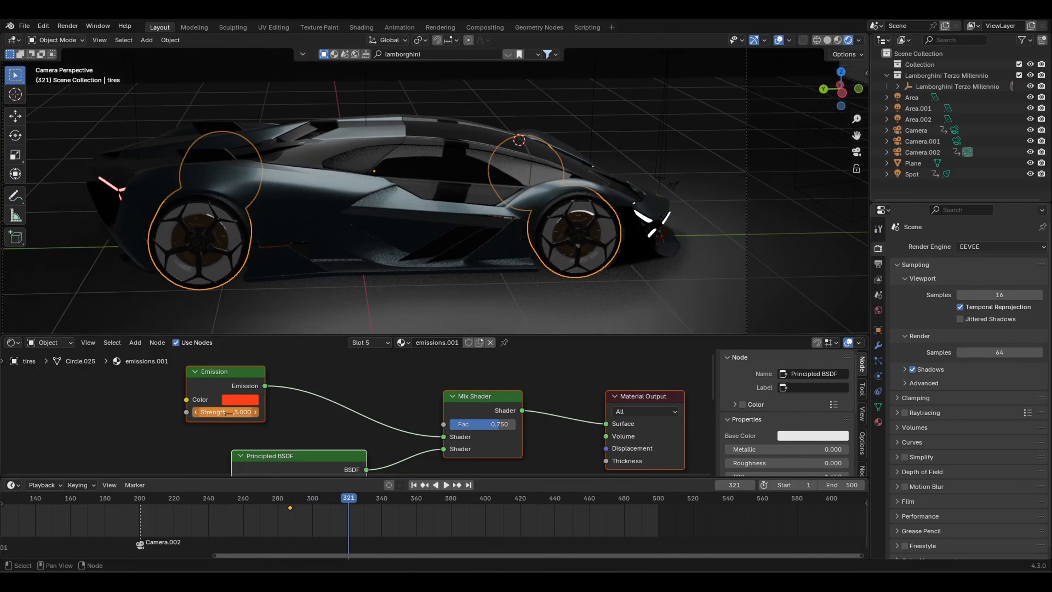
key("i")
Step: Preview the red glow in Cycles from frame 270, then return to EEVEE and scrub to check
left_click_drag(355, 503, 260, 499)
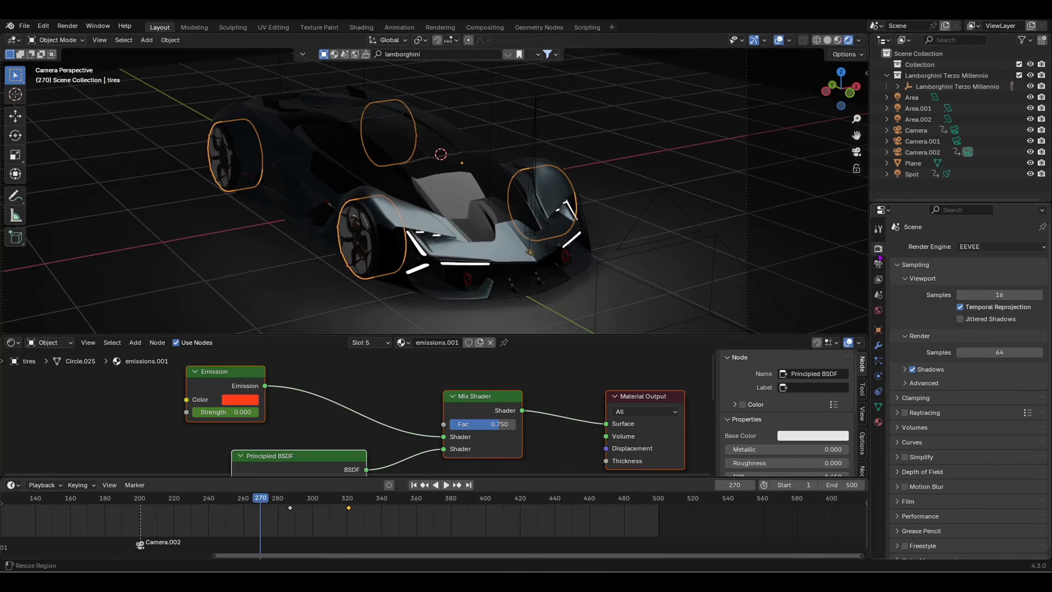
left_click(1010, 247)
left_click(985, 284)
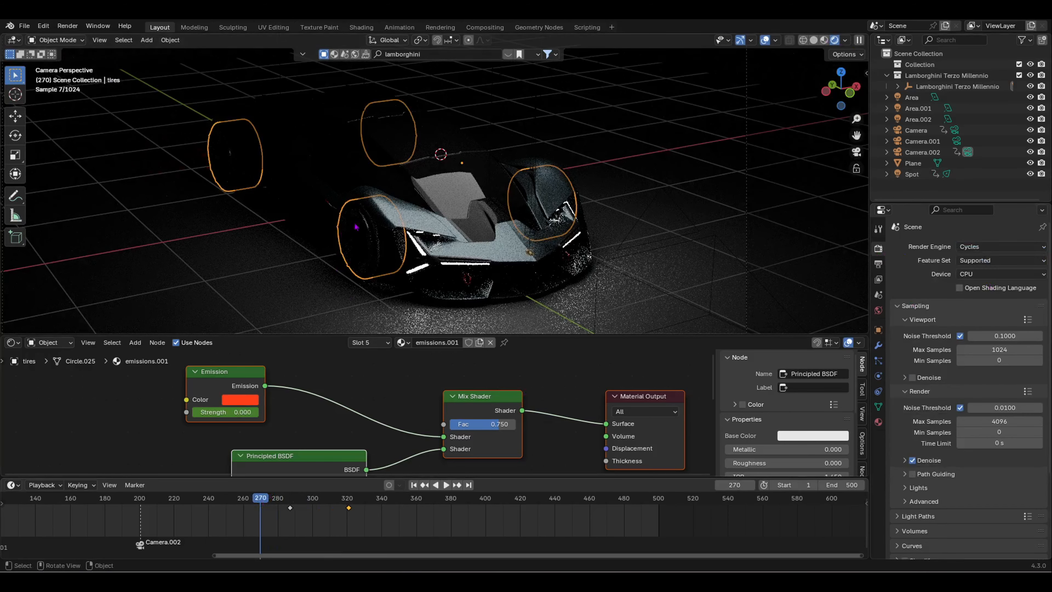
key("space")
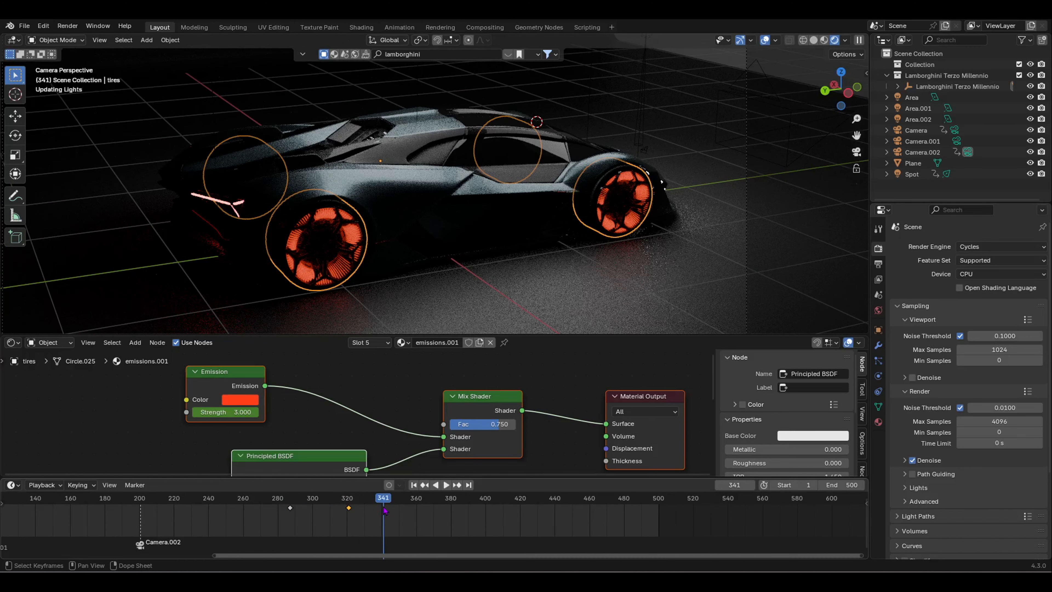
left_click(1001, 246)
left_click(994, 257)
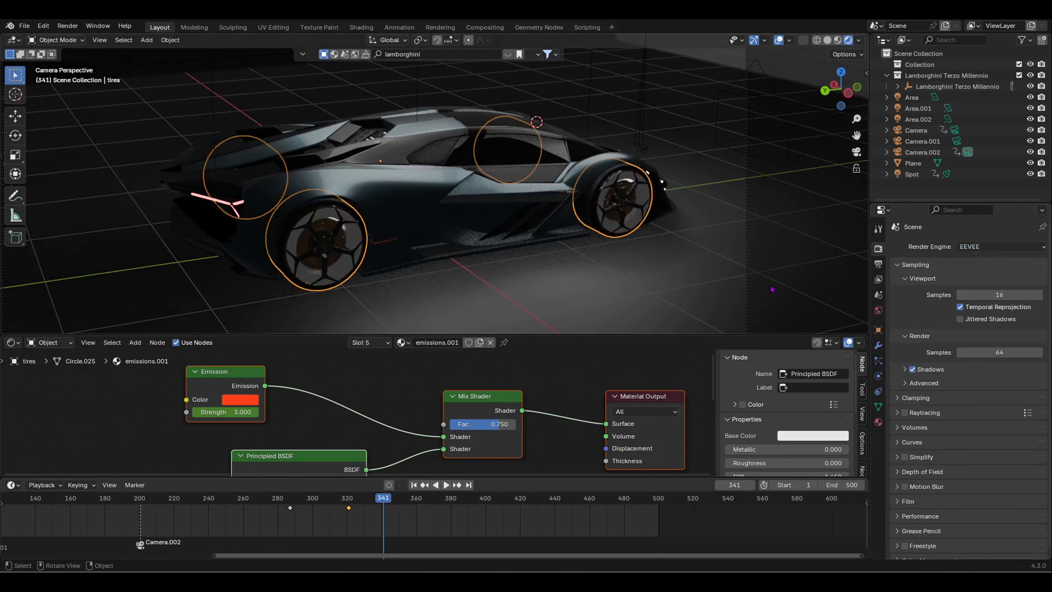
left_click_drag(387, 497, 453, 493)
middle_click_drag(463, 238, 407, 169)
Step: Add a new area light, Area.003, move it along Y and enlarge it
key("shift+a")
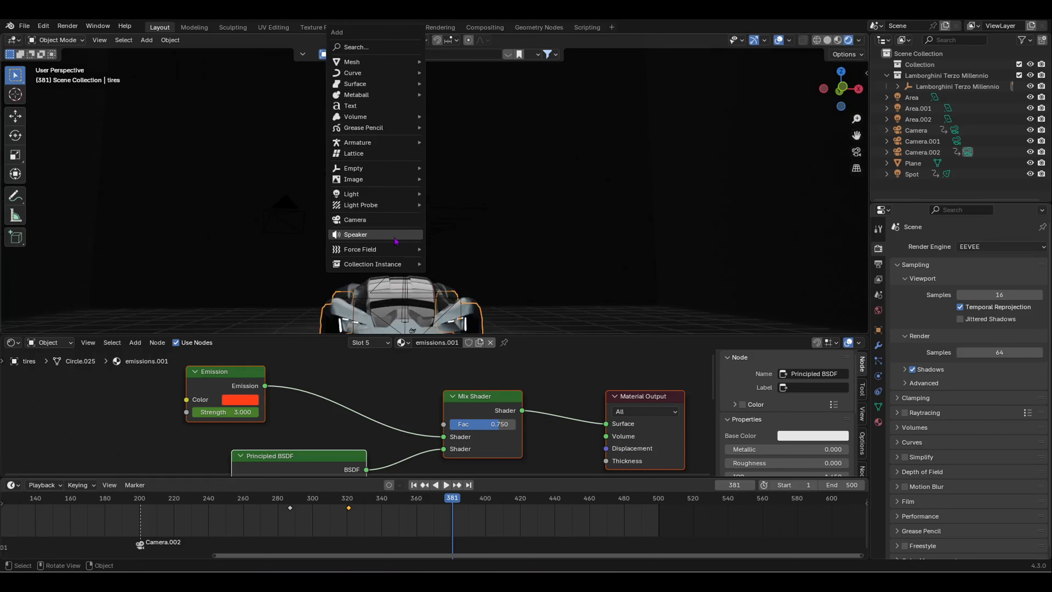
left_click(495, 229)
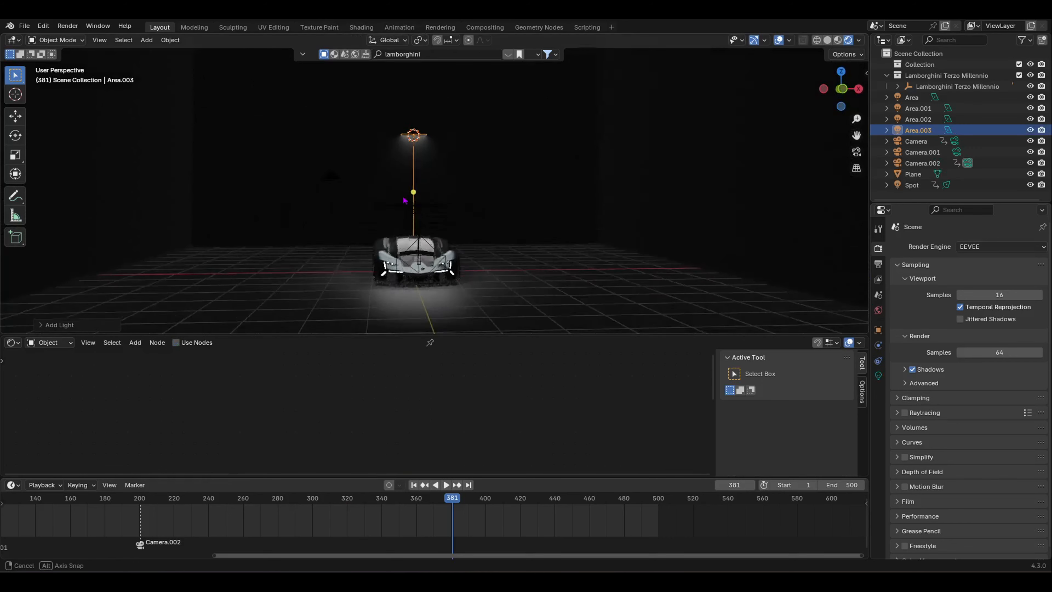
mouse_move(404, 201)
middle_mouse_down()
mouse_move(512, 204)
mouse_move(192, 165)
mouse_move(411, 181)
middle_mouse_up()
key("g")
key("y")
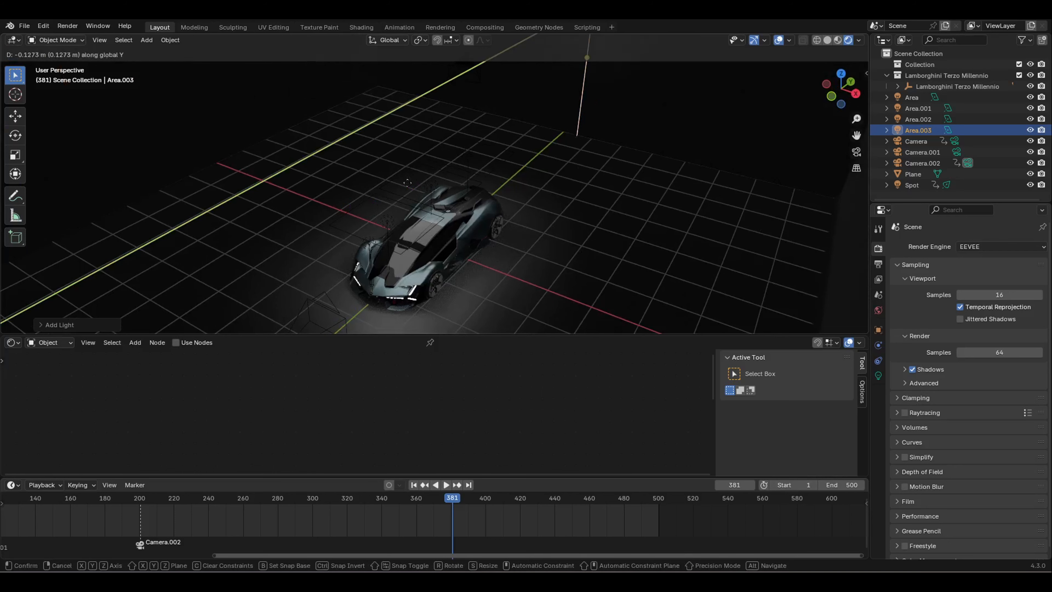
left_click(266, 232)
middle_click_drag(267, 232, 431, 219)
key("s")
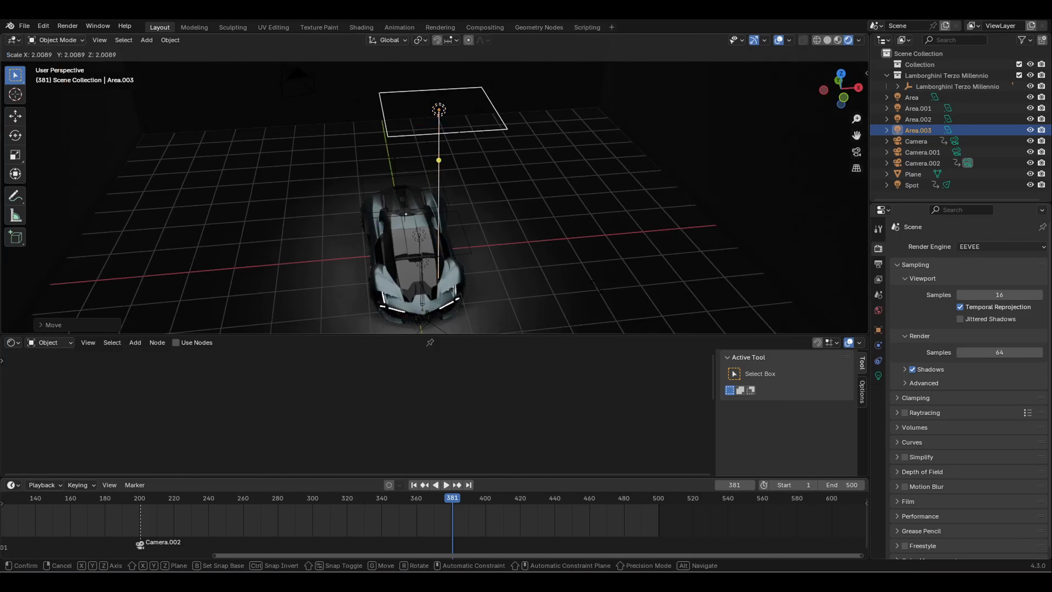
left_click(404, 110)
Step: Rotate the area light about X so it faces straight down, then enlarge it further
scroll(415, 157, "down", 3)
middle_click_drag(415, 157, 400, 109)
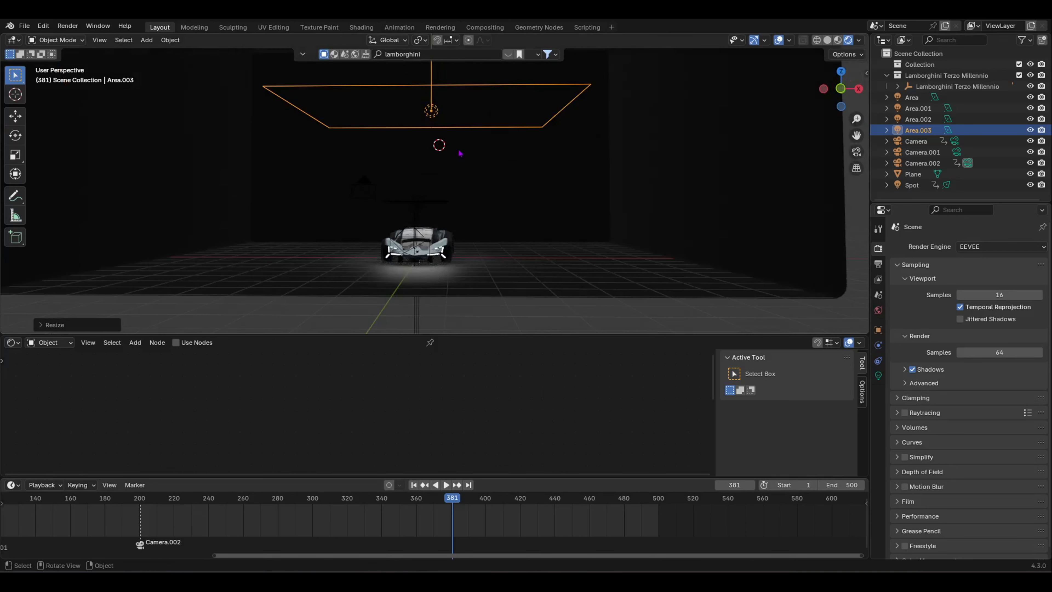
middle_click_drag(459, 154, 452, 186)
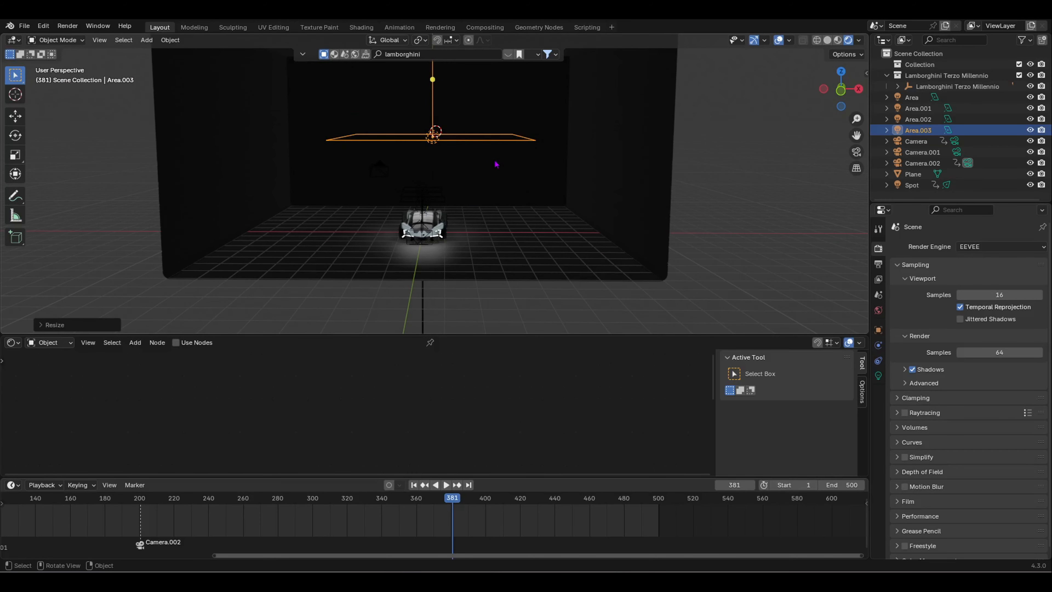
key("r")
key("x")
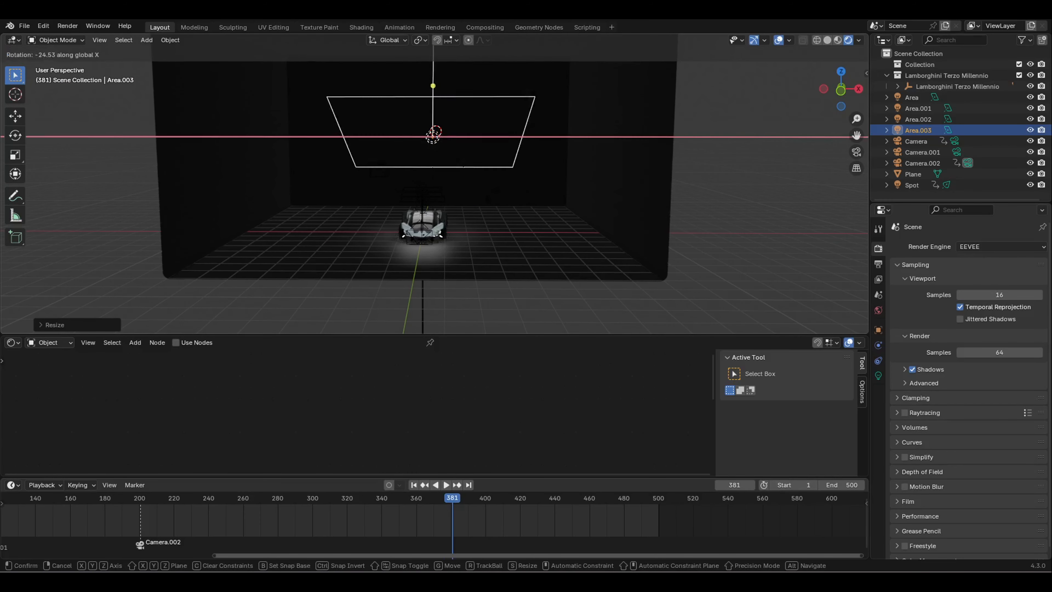
left_click(406, 252)
key("s")
left_click(472, 185)
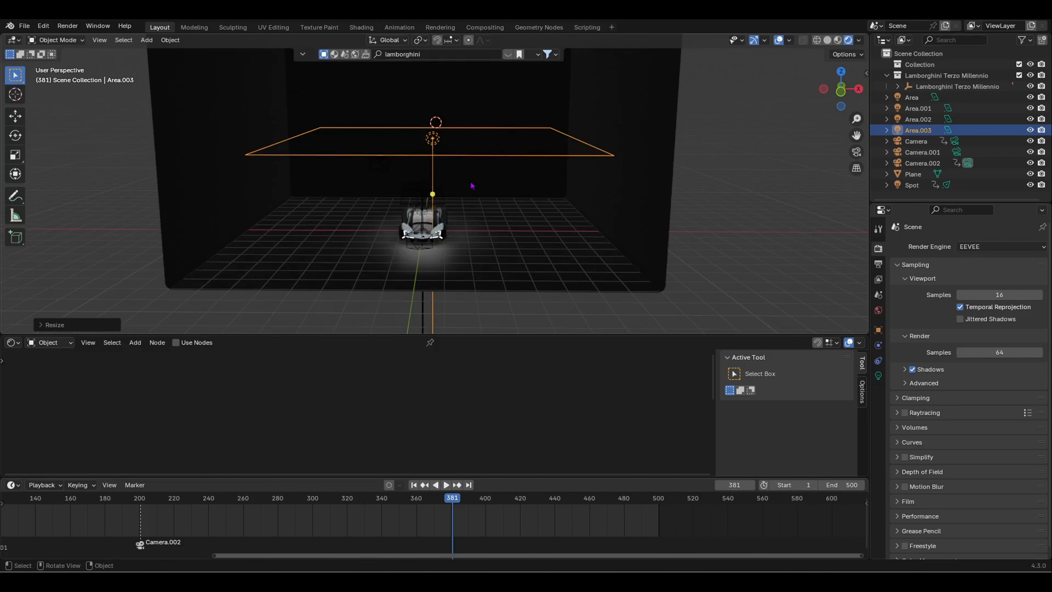
Step: Lower the light to hang above the car, shrink it slightly and shift it left
key("g")
left_click(463, 241)
key("s")
left_click(447, 226)
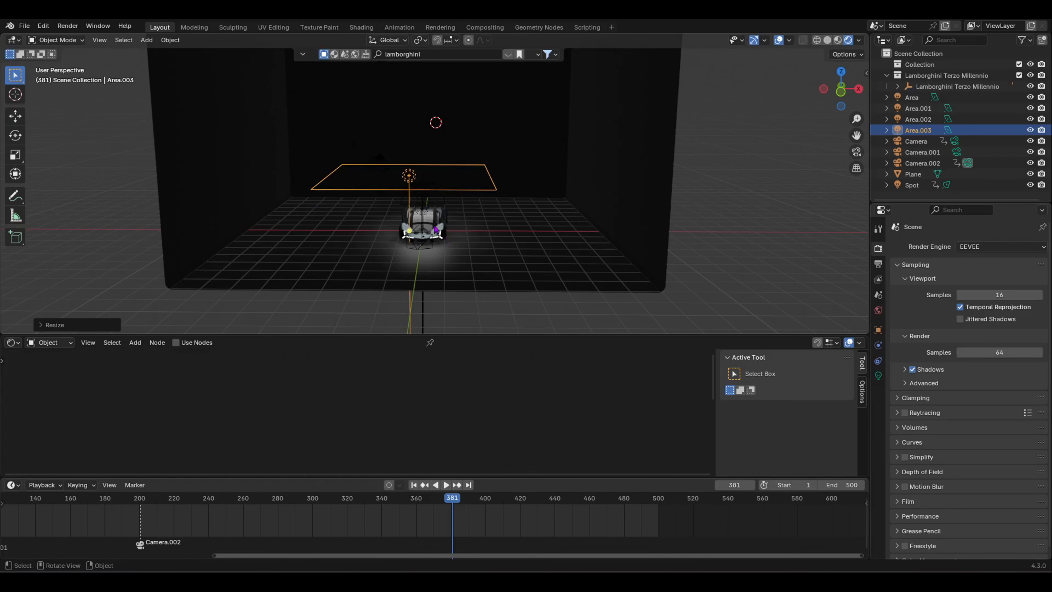
key("g")
middle_click_drag(454, 220, 410, 234)
left_click(492, 226)
scroll(462, 257, "up", 4)
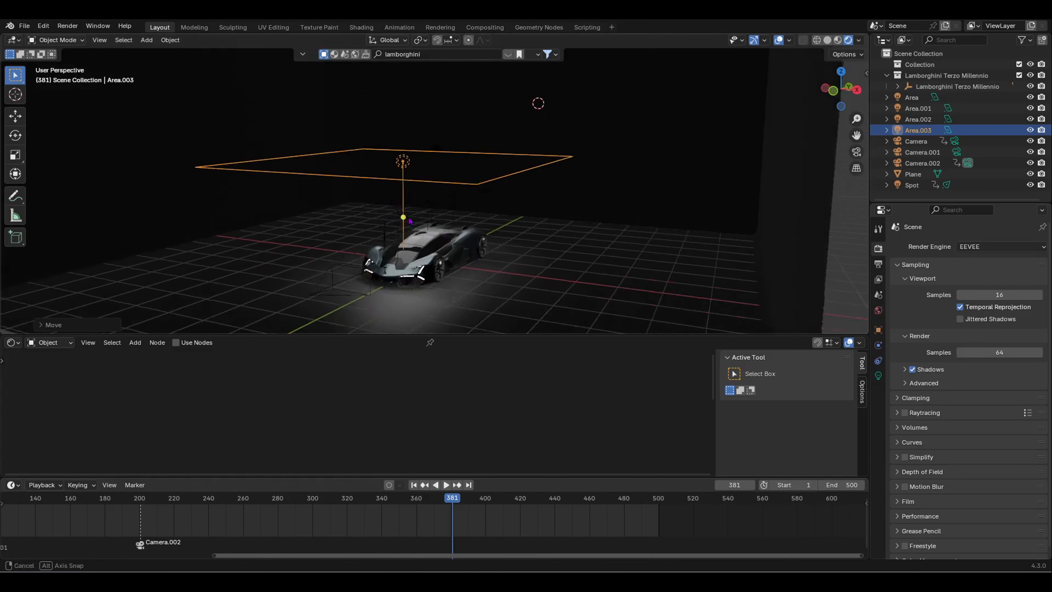
middle_click_drag(463, 257, 584, 266)
key("g")
left_click(539, 266)
Step: Set the Area.003 light's colour to red in its Object Data settings
scroll(781, 300, "down", 1)
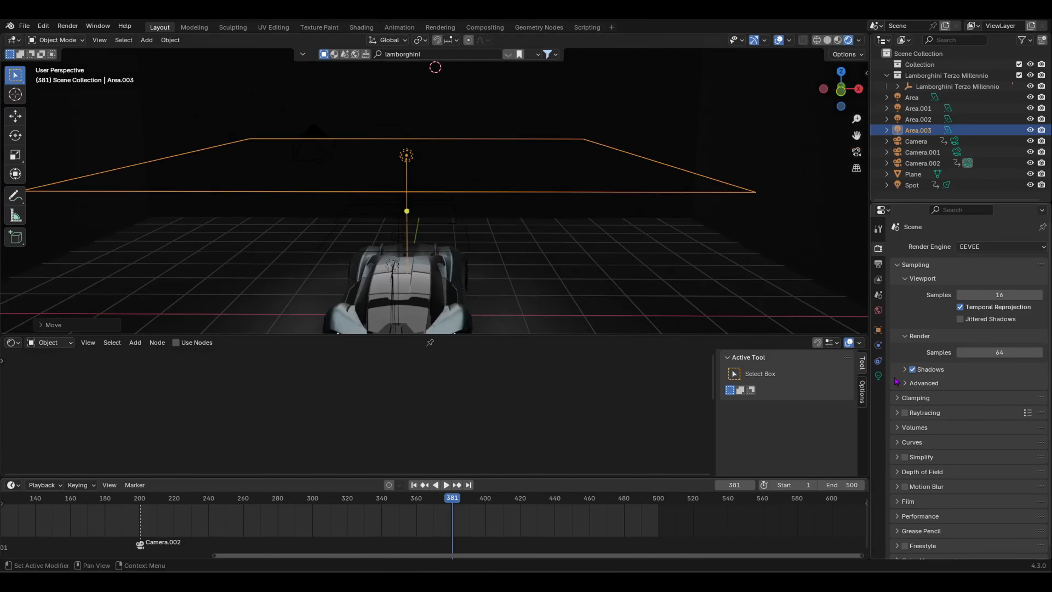
left_click(878, 375)
left_click(996, 310)
left_click_drag(974, 189, 974, 228)
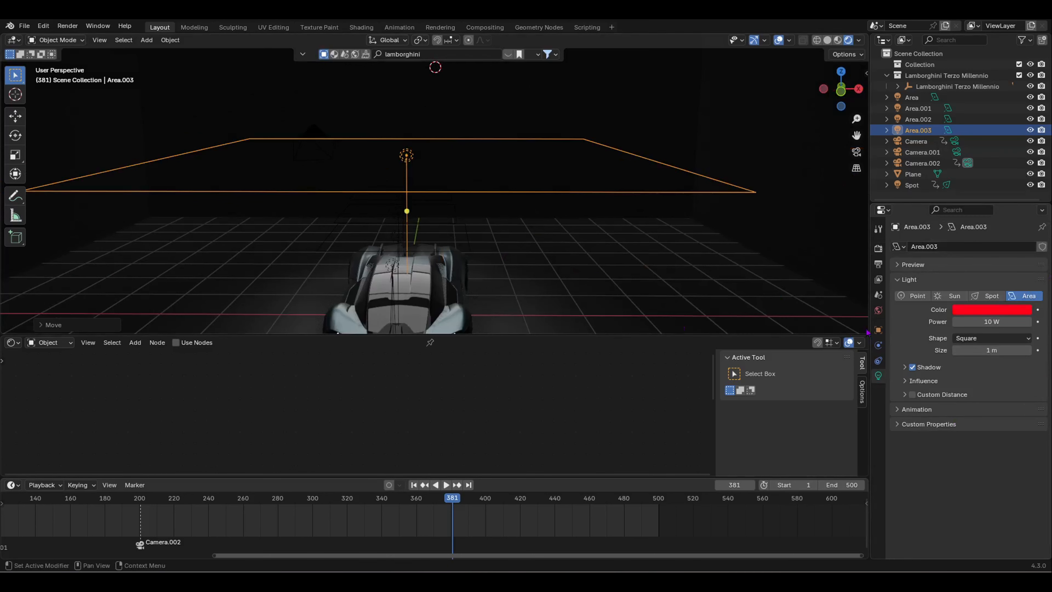
Step: Keyframe Area.003's Power at 0 W on frame 410, viewed through the camera
key("KP_0")
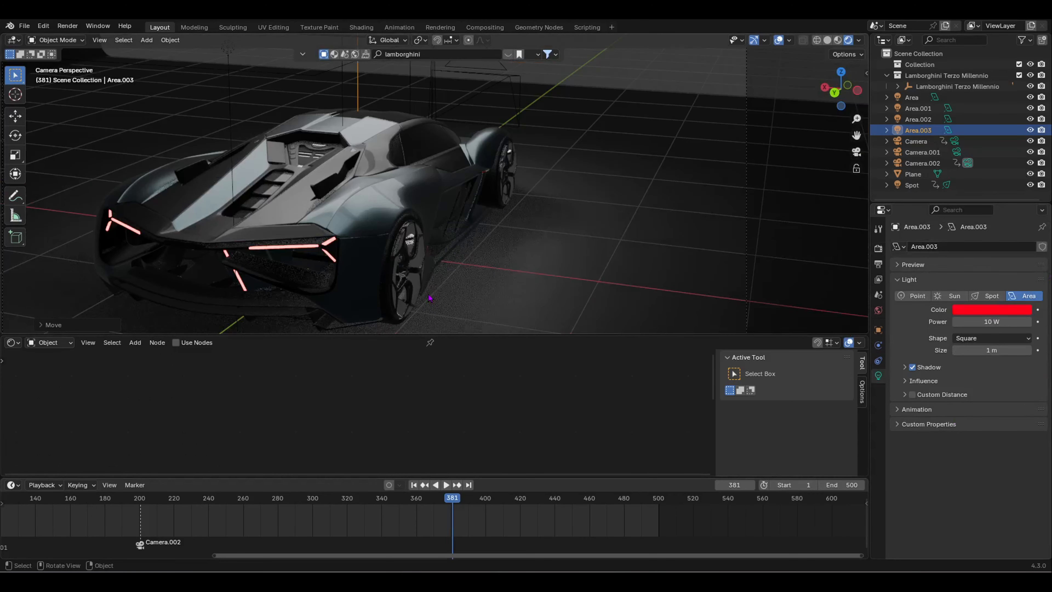
scroll(437, 282, "down", 5)
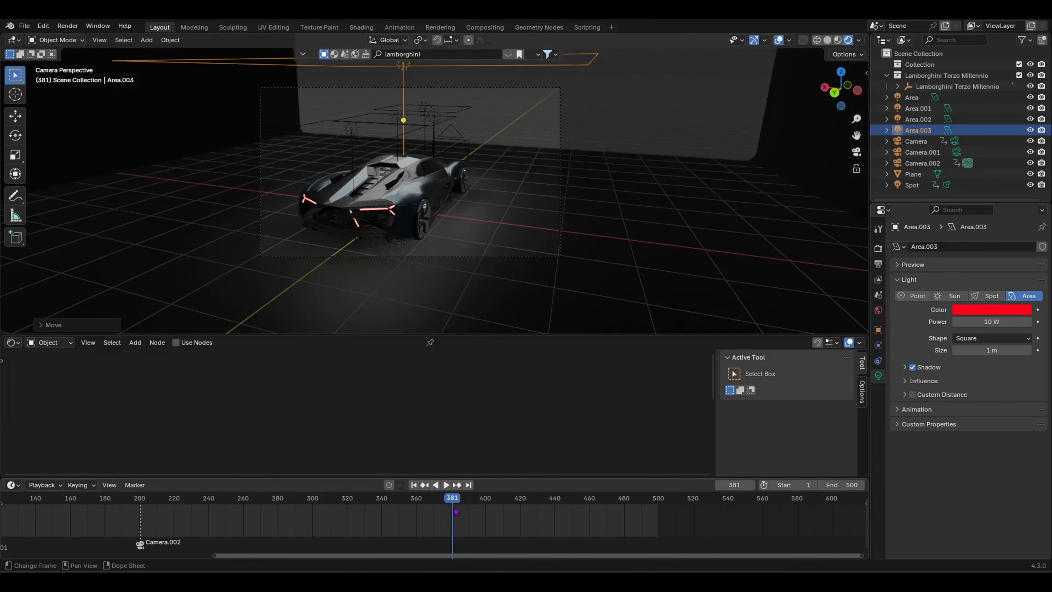
key("space")
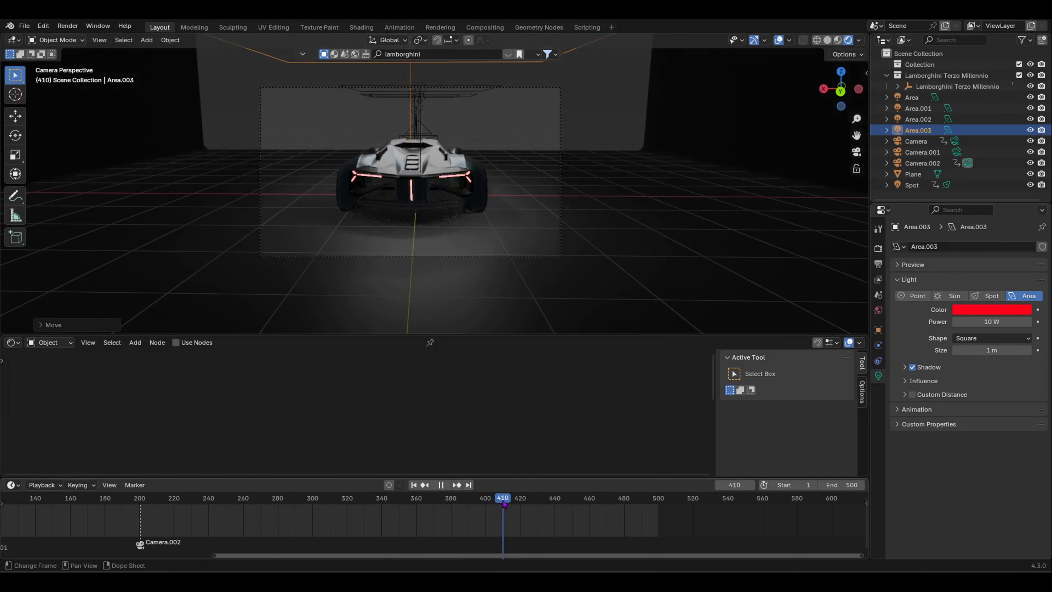
key("space")
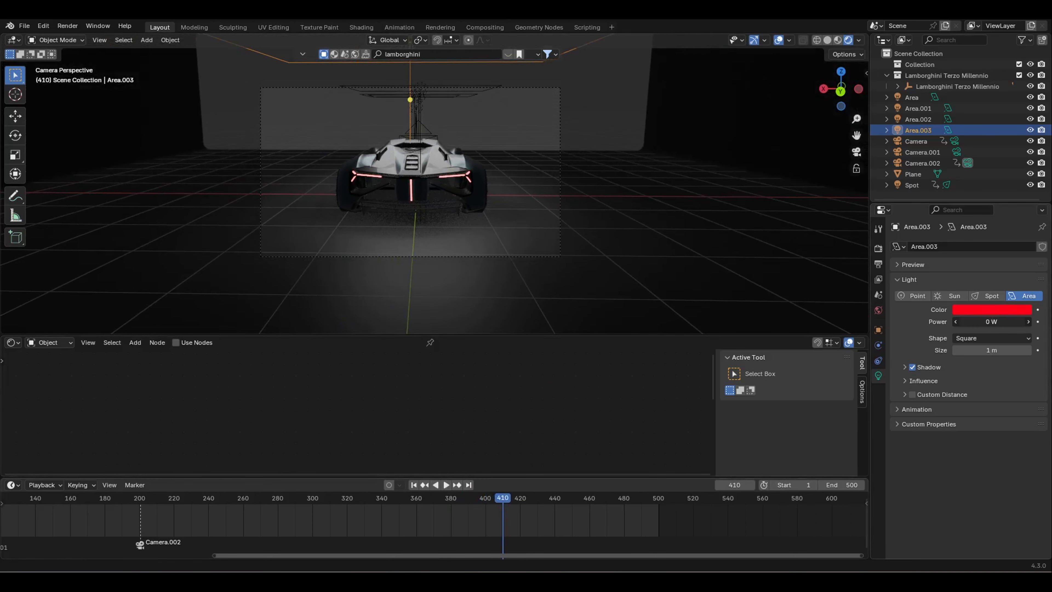
left_click(1037, 322)
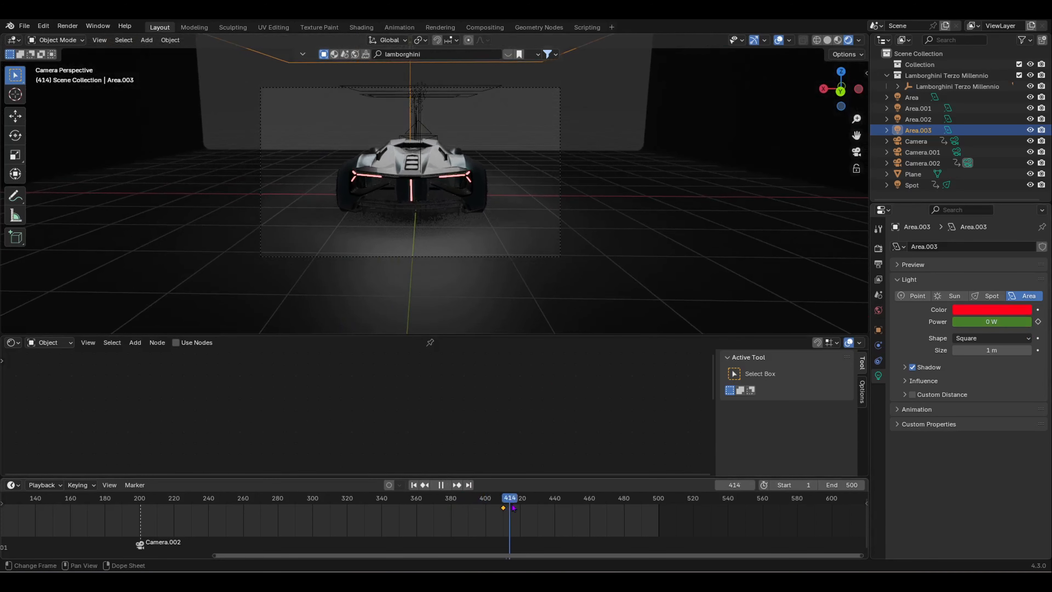
Step: Keyframe the light's Power at 200 W on frame 500 and scrub back to check the fade-in
left_click_drag(521, 507, 661, 509)
left_click_drag(981, 322, 984, 322)
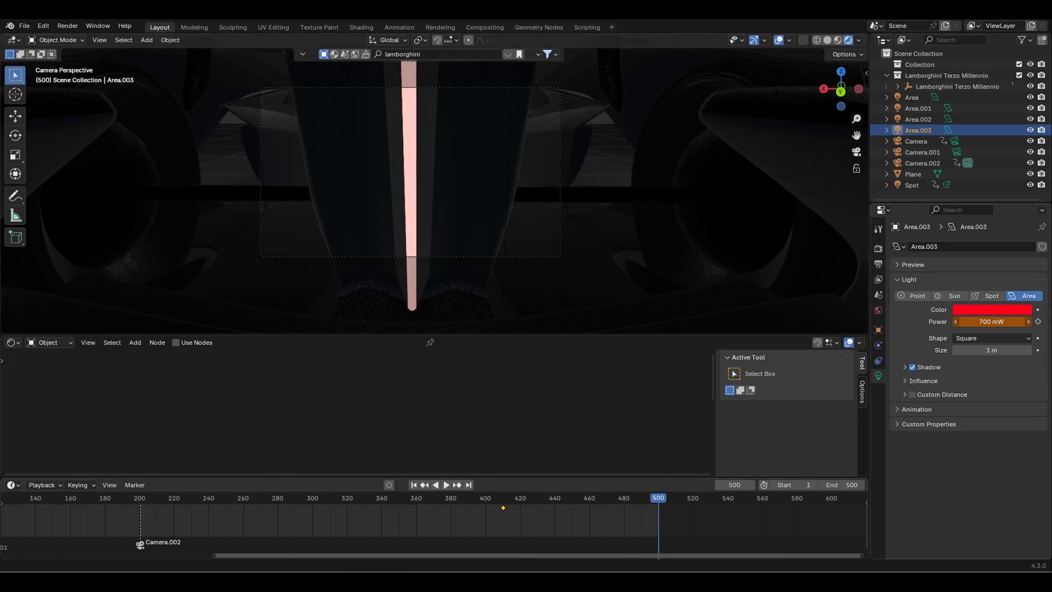
left_click(982, 322)
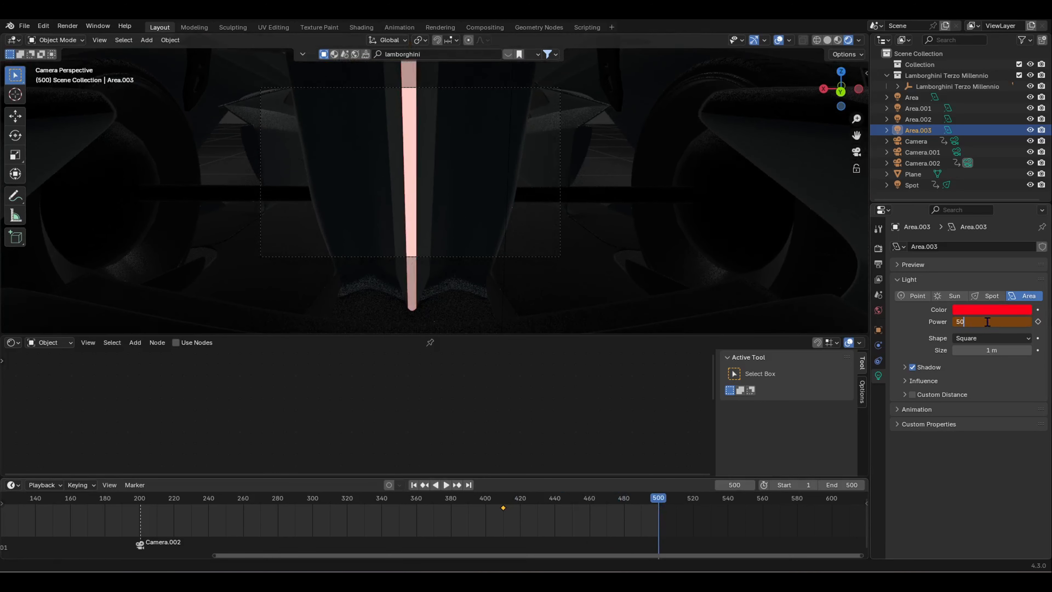
key("Return")
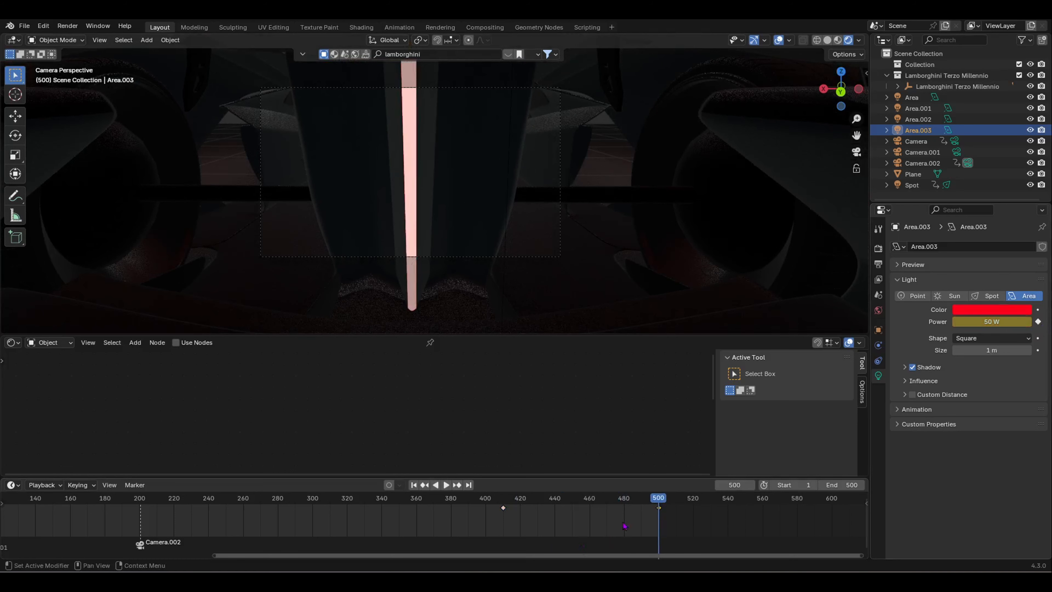
left_click_drag(660, 502, 606, 515)
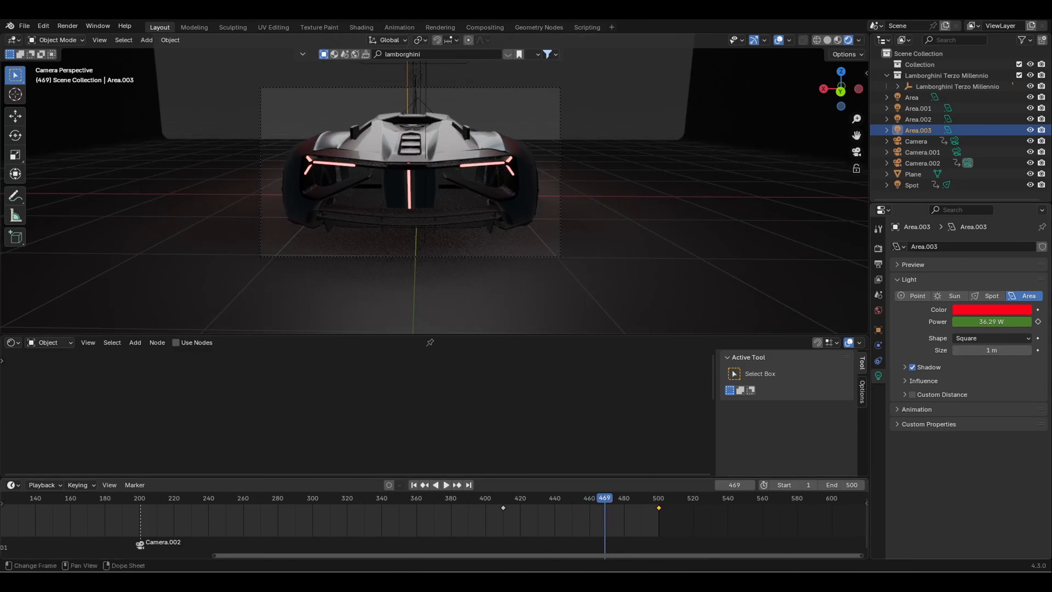
left_click(663, 502)
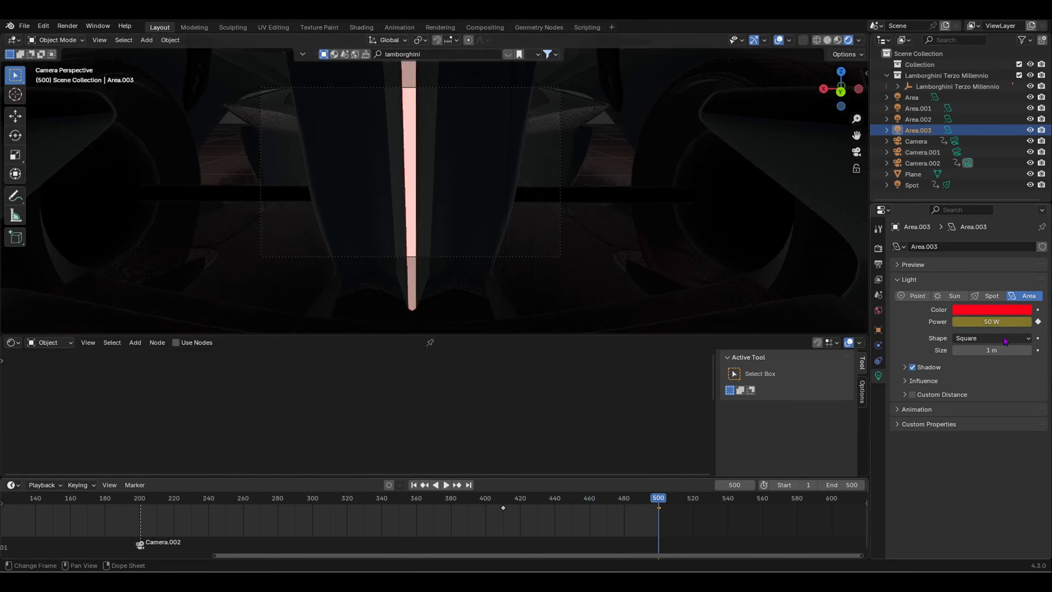
left_click(998, 321)
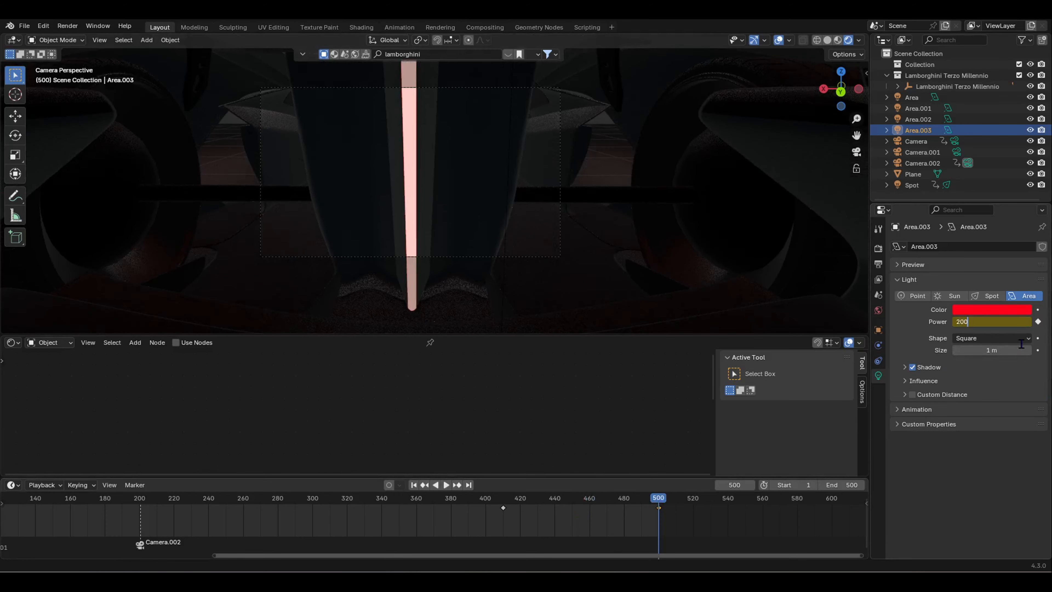
key("Return")
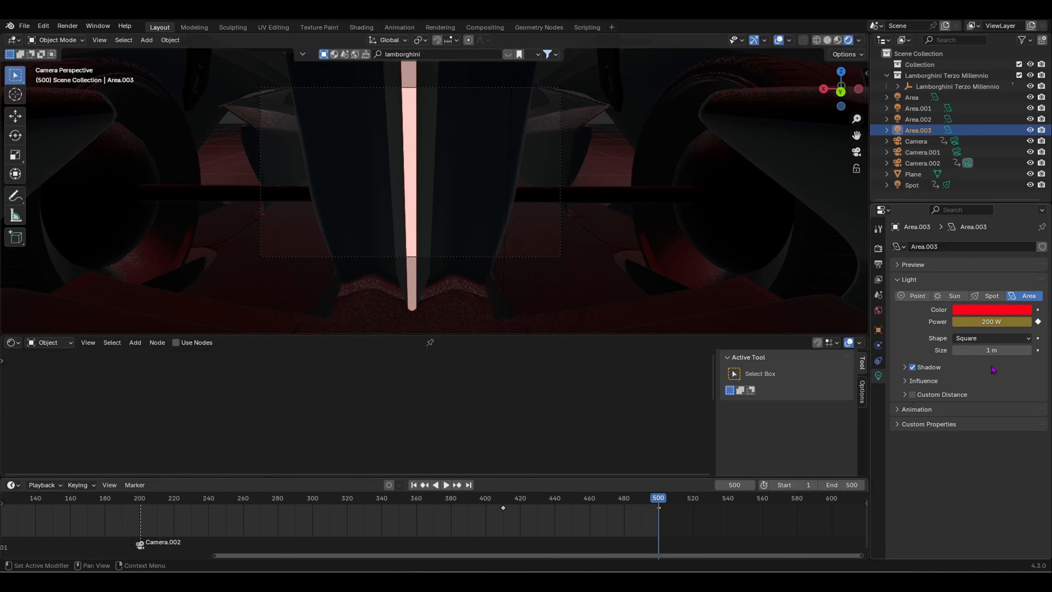
left_click_drag(666, 500, 419, 498)
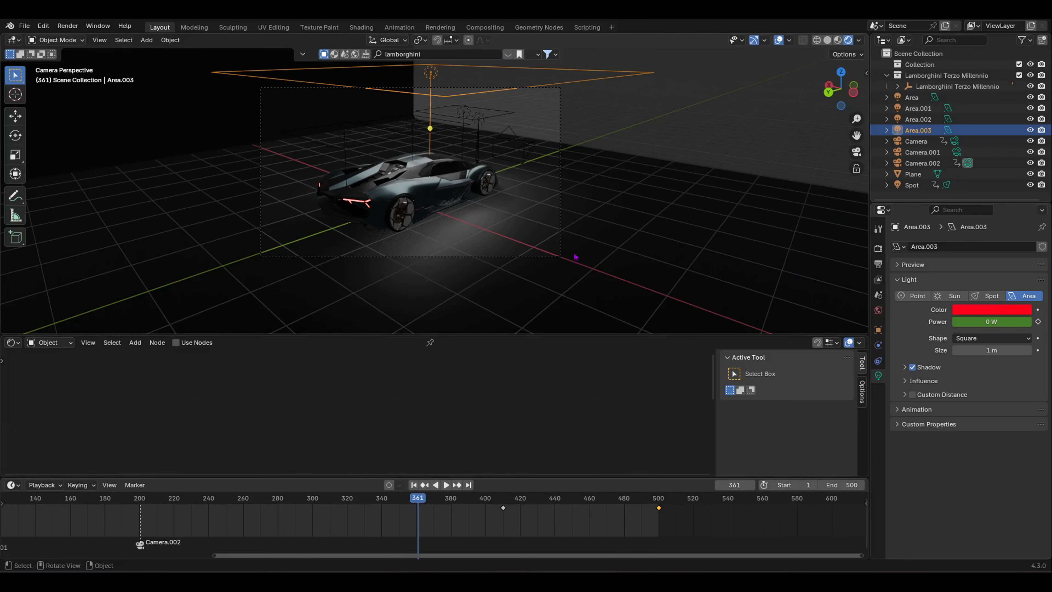
Step: Switch the render engine to Cycles in the Render properties
left_click(878, 249)
left_click(1001, 246)
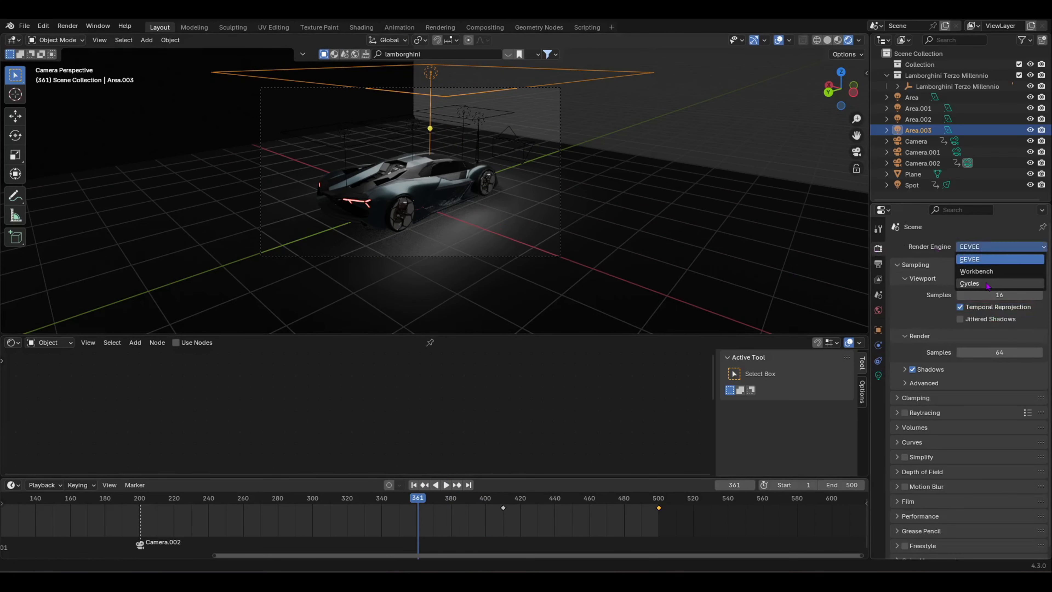
left_click(994, 283)
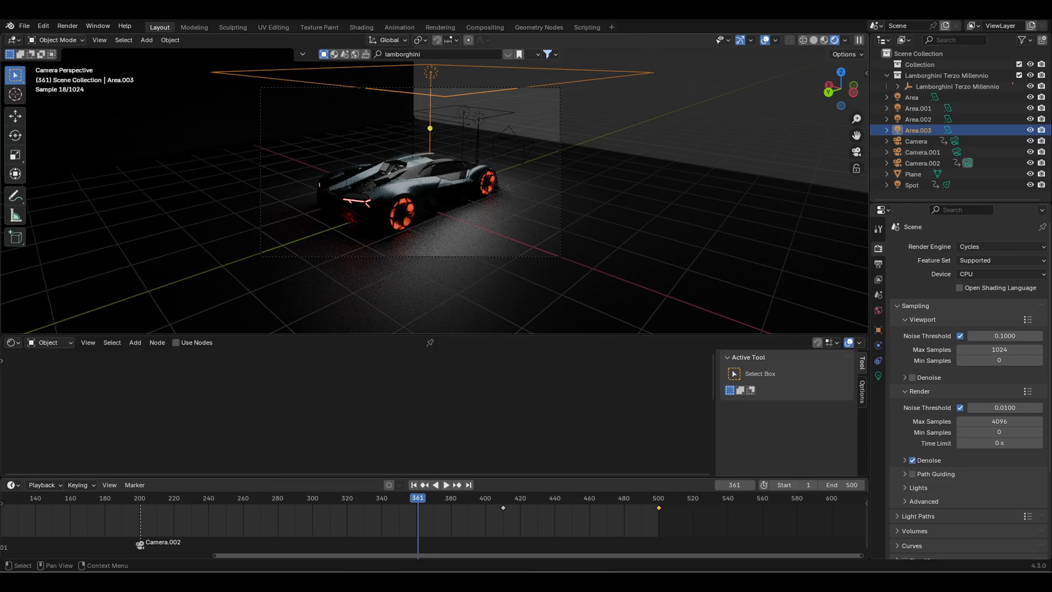
Step: Set the Cycles render device to GPU Compute
key("z")
middle_click_drag(462, 176, 524, 243)
left_click(971, 275)
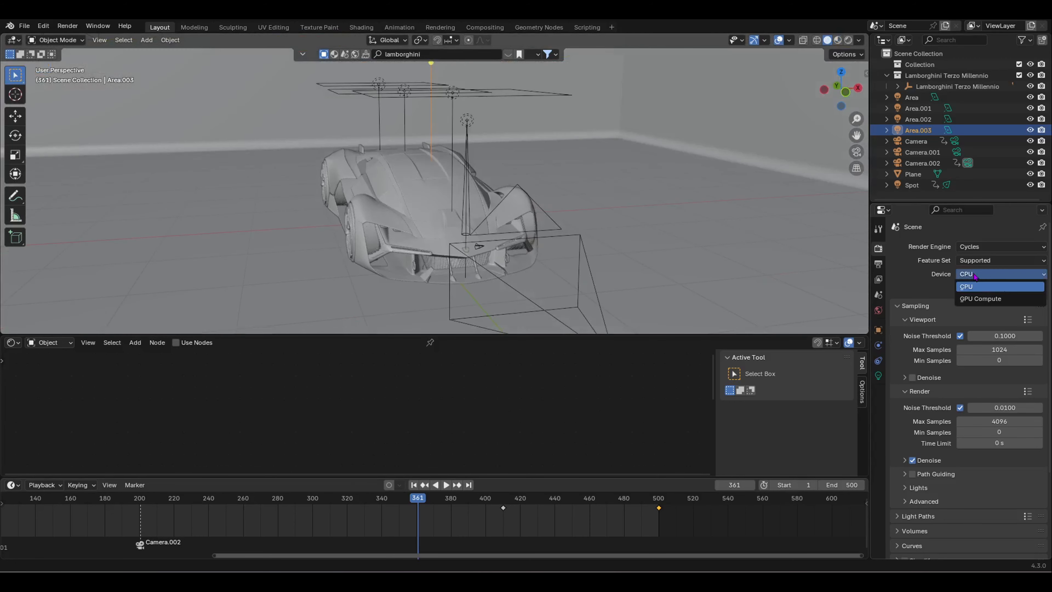
left_click(974, 300)
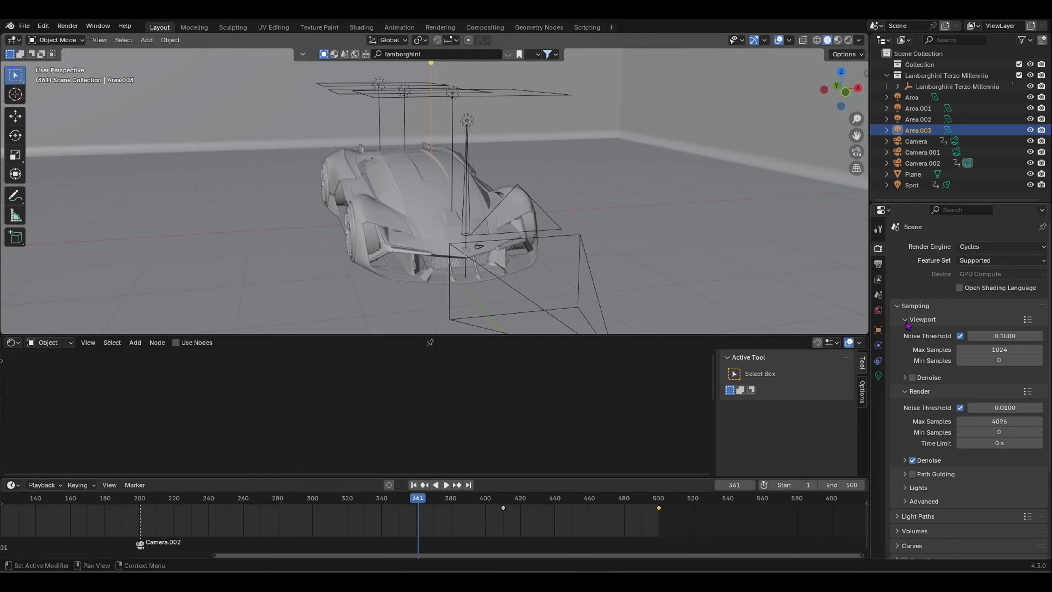
Step: Set the Cycles render time limit to 1 min
left_click(1006, 443)
type("1 min")
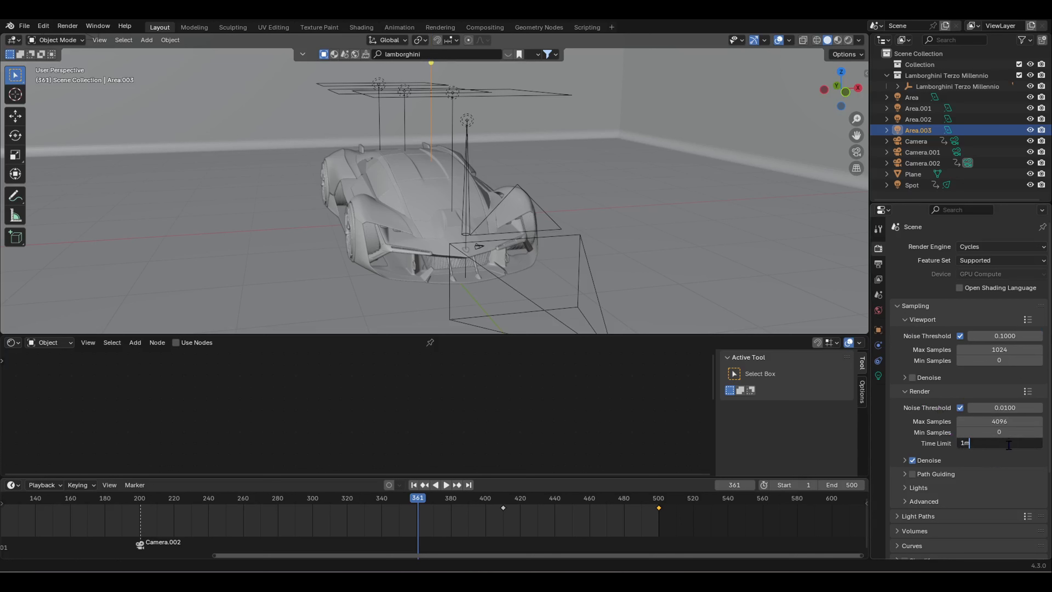
key("Return")
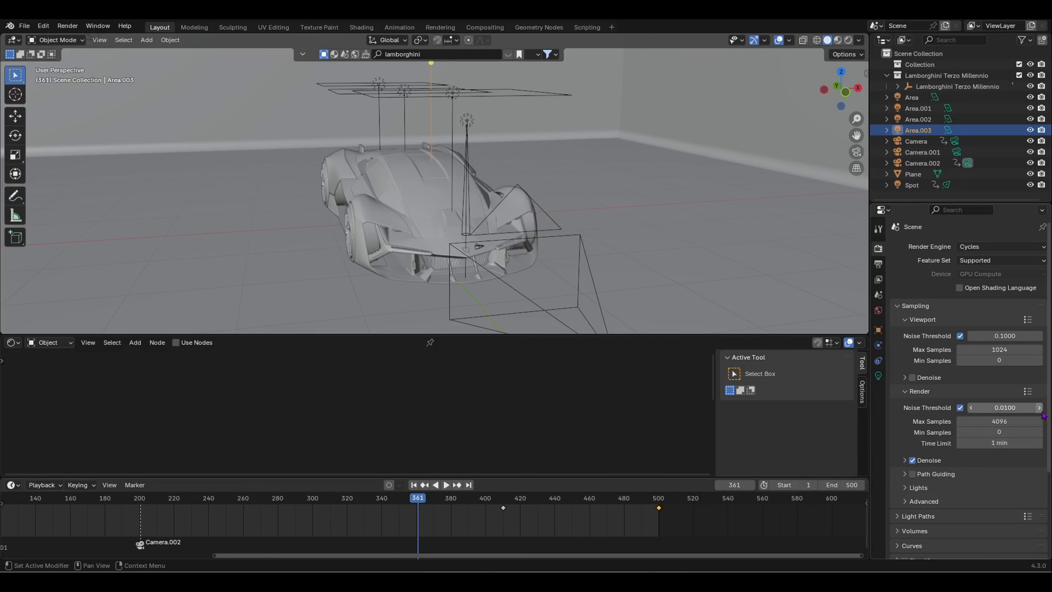
scroll(990, 419, "down", 5)
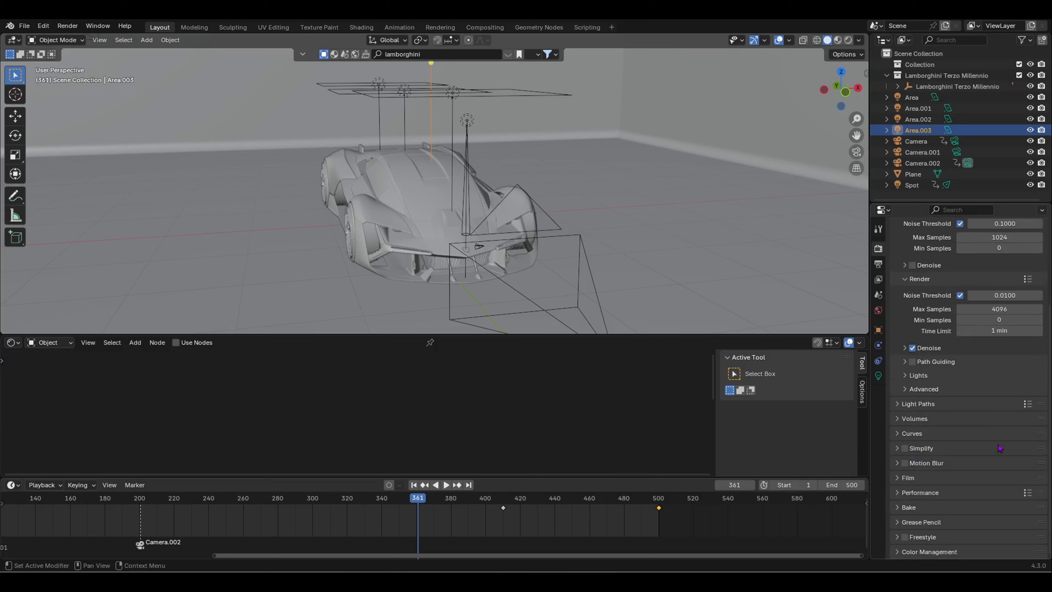
left_click(900, 479)
scroll(916, 473, "down", 5)
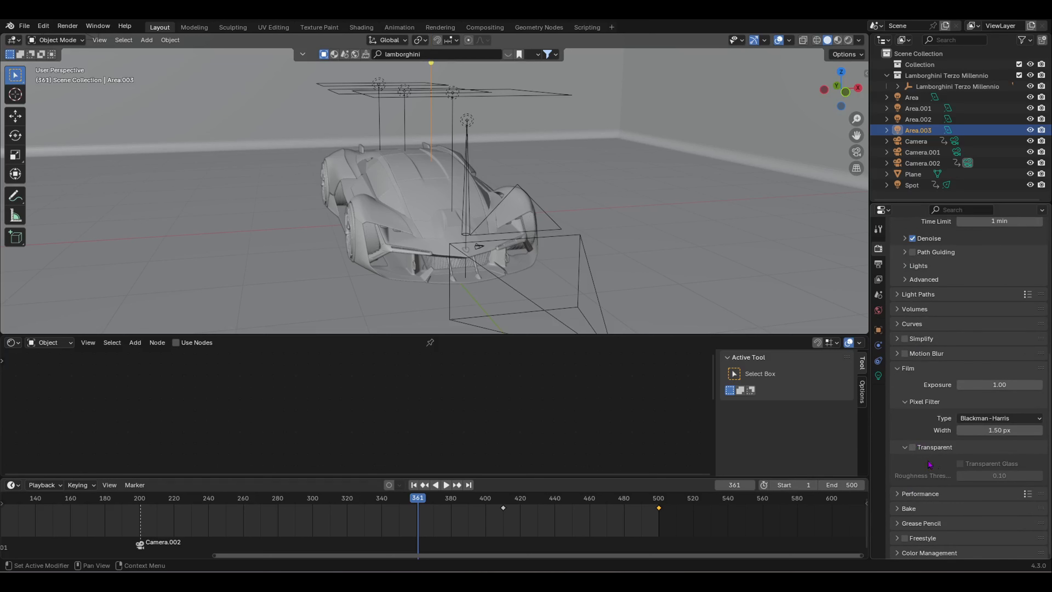
left_click(899, 369)
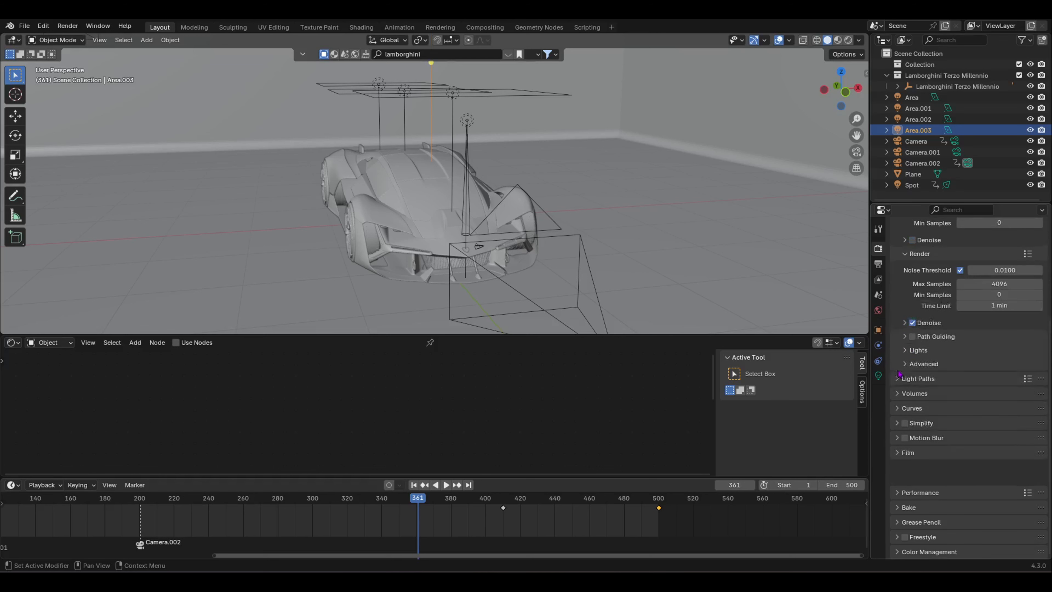
Step: Enable Persistent Data under Performance > Final Render
left_click(898, 493)
scroll(1016, 502, "down", 5)
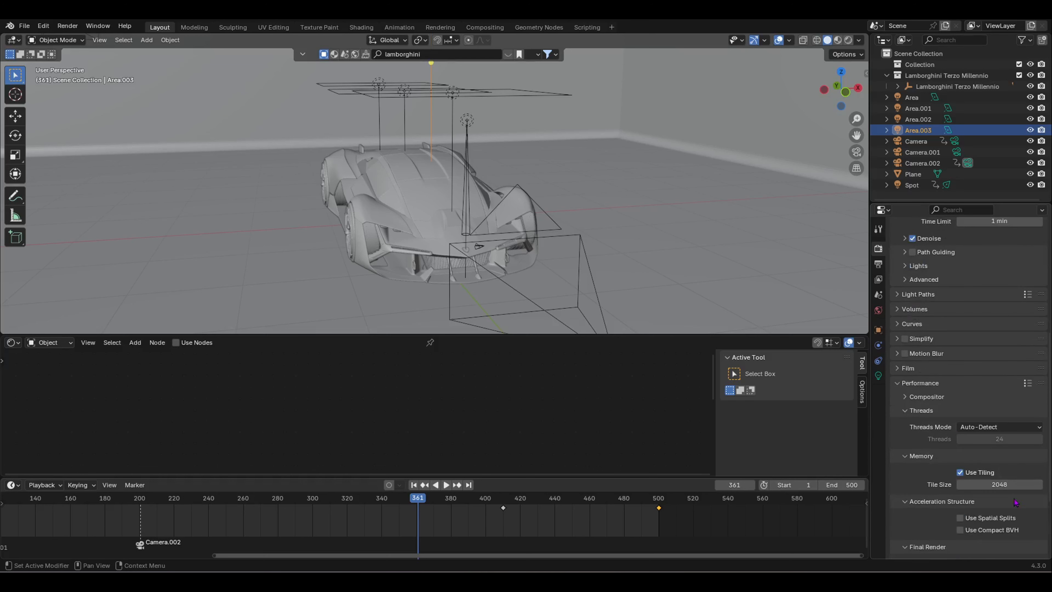
scroll(1016, 502, "down", 4)
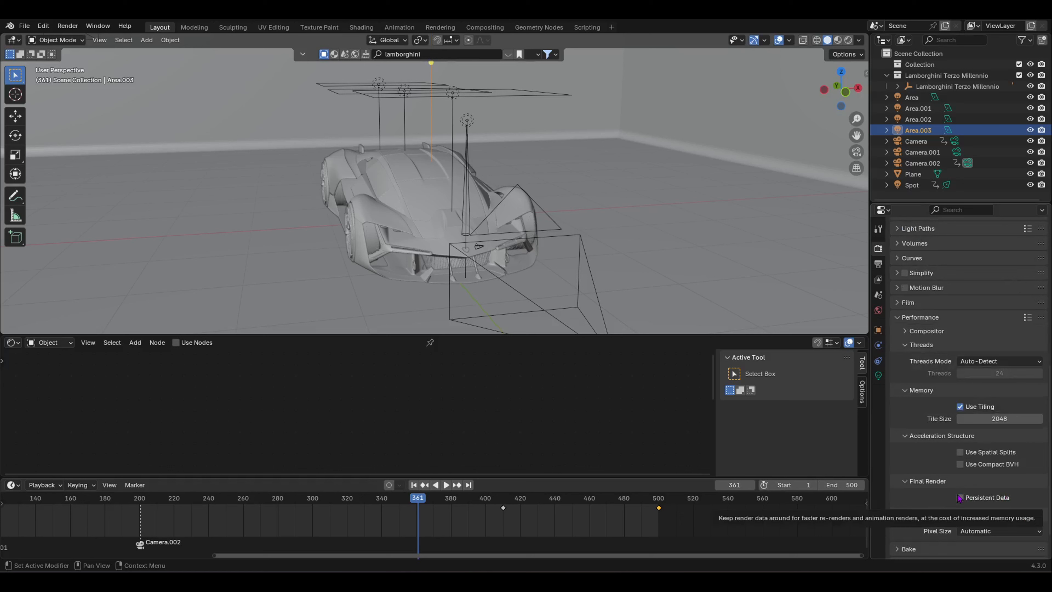
left_click(960, 497)
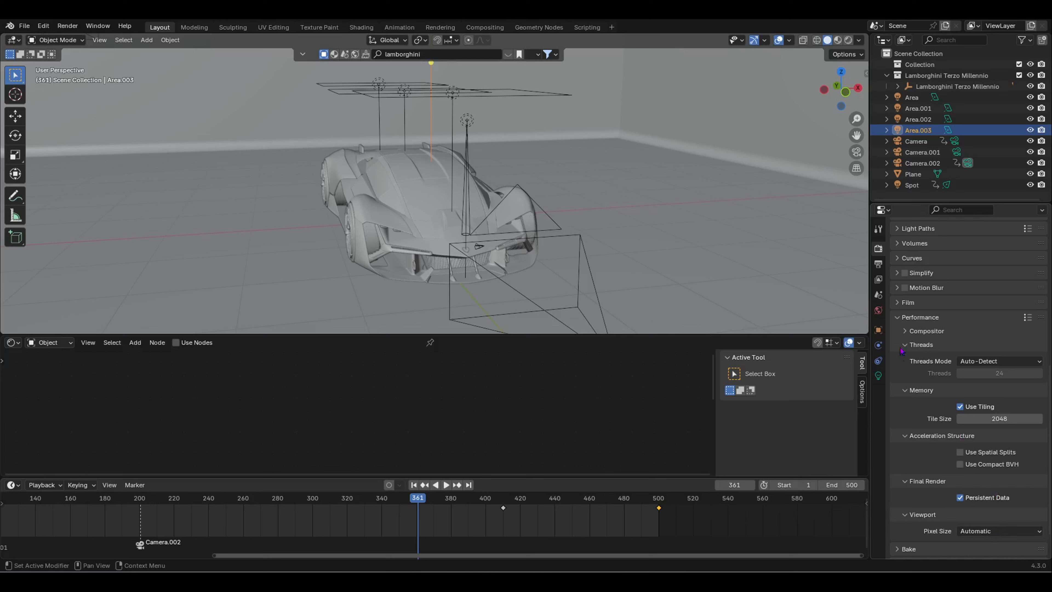
scroll(978, 410, "up", 8)
scroll(980, 410, "up", 2)
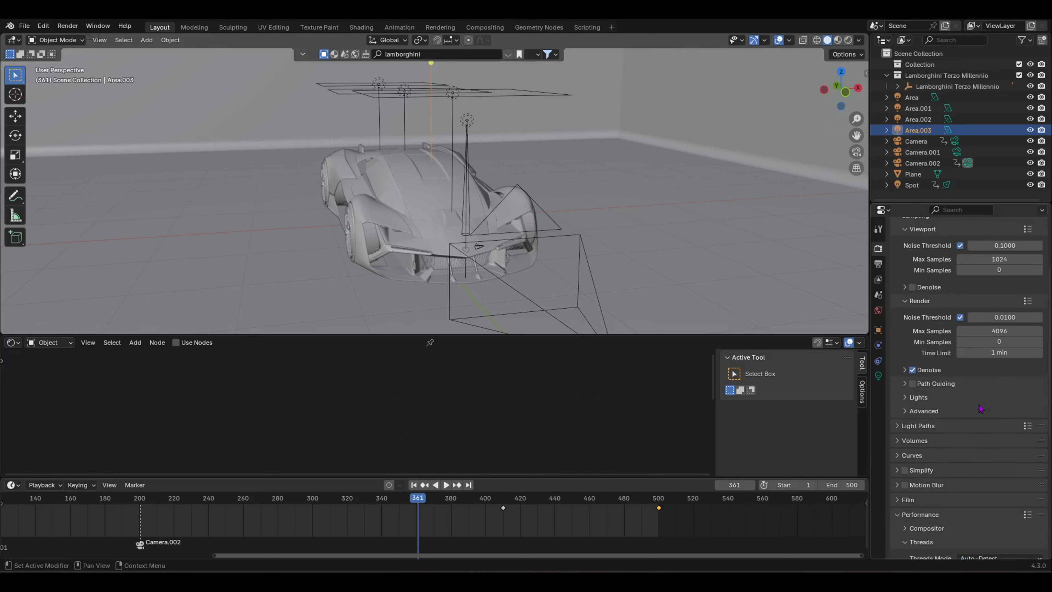
scroll(980, 410, "down", 2)
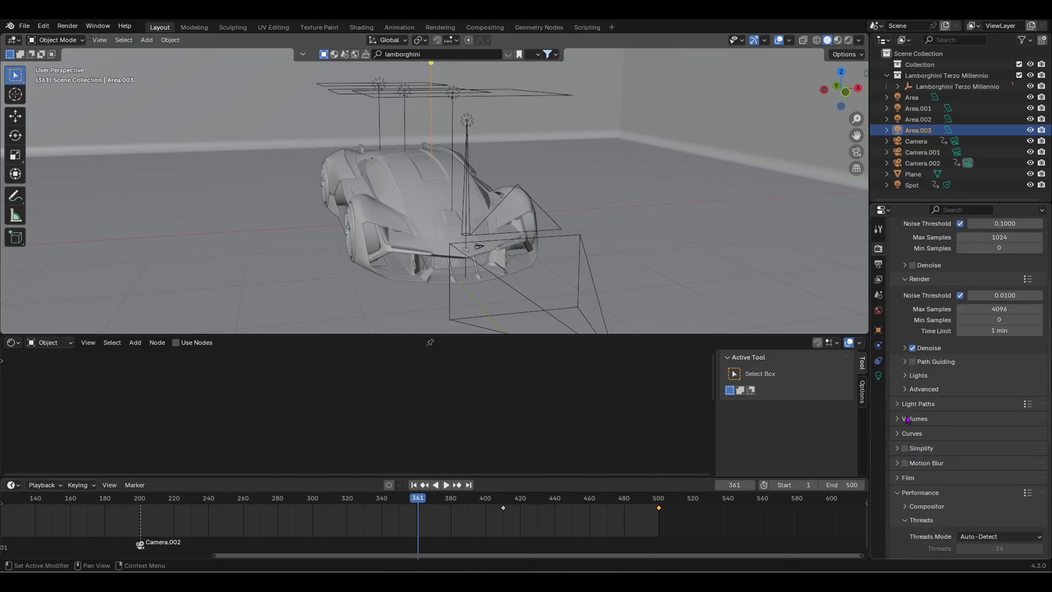
left_click(906, 407)
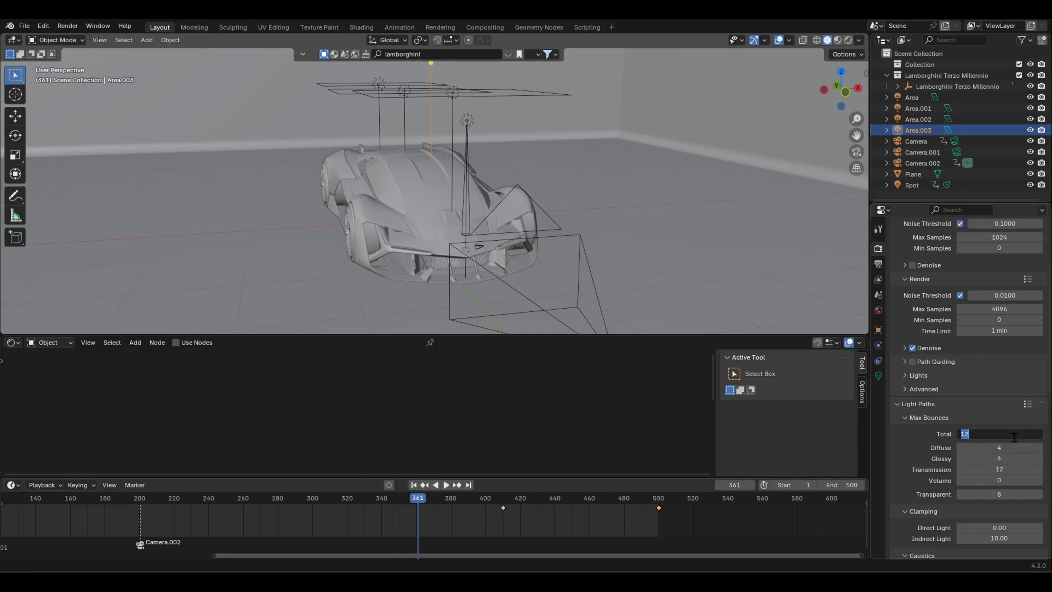
left_click(901, 409)
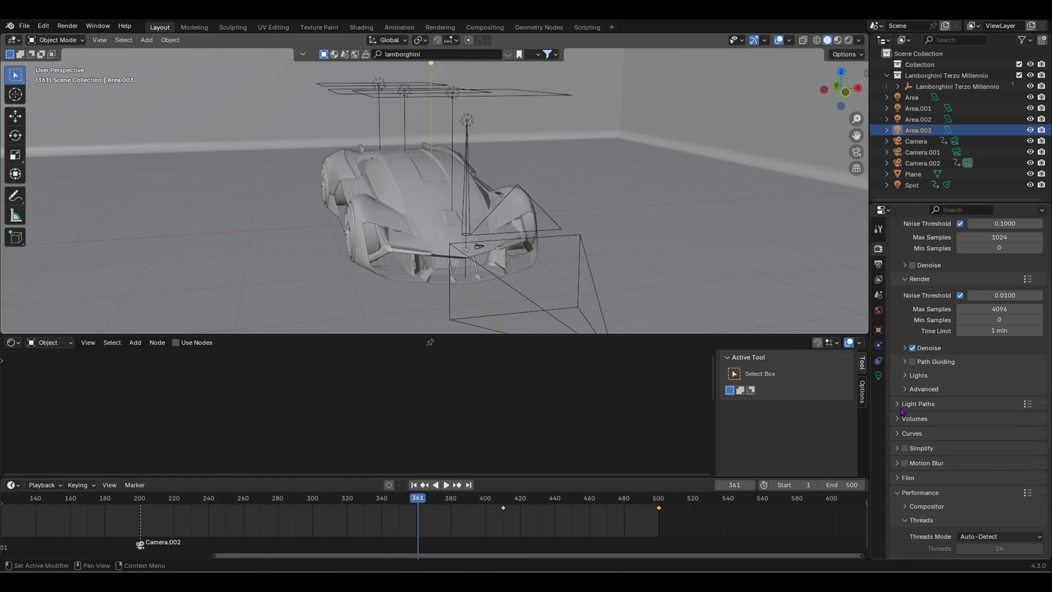
scroll(980, 418, "up", 8)
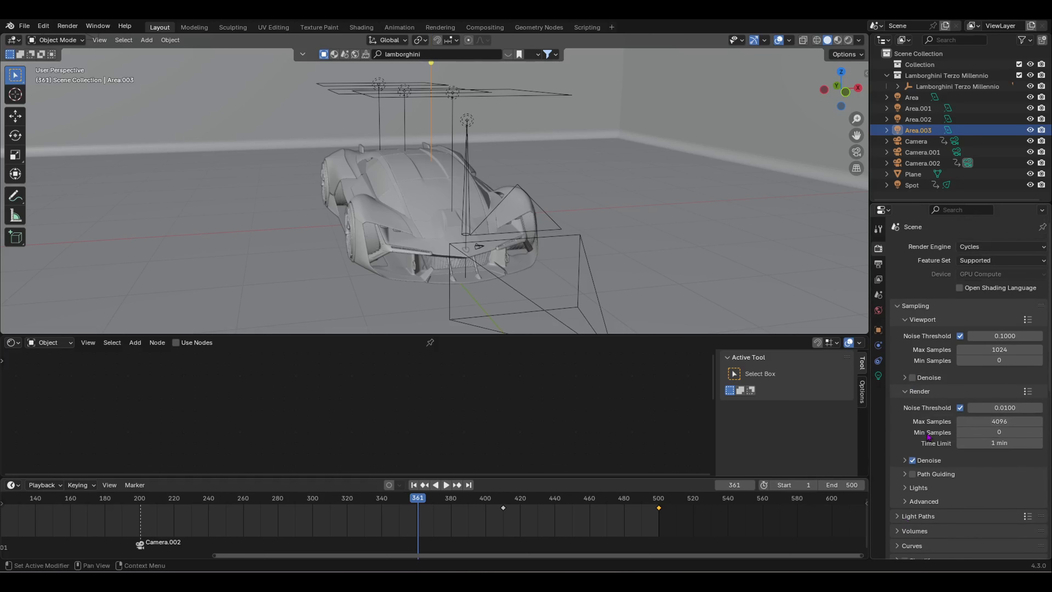
Step: Change the output resolution from 1920 × 1080 to 3840 × 2160 in the Output properties
left_click(878, 264)
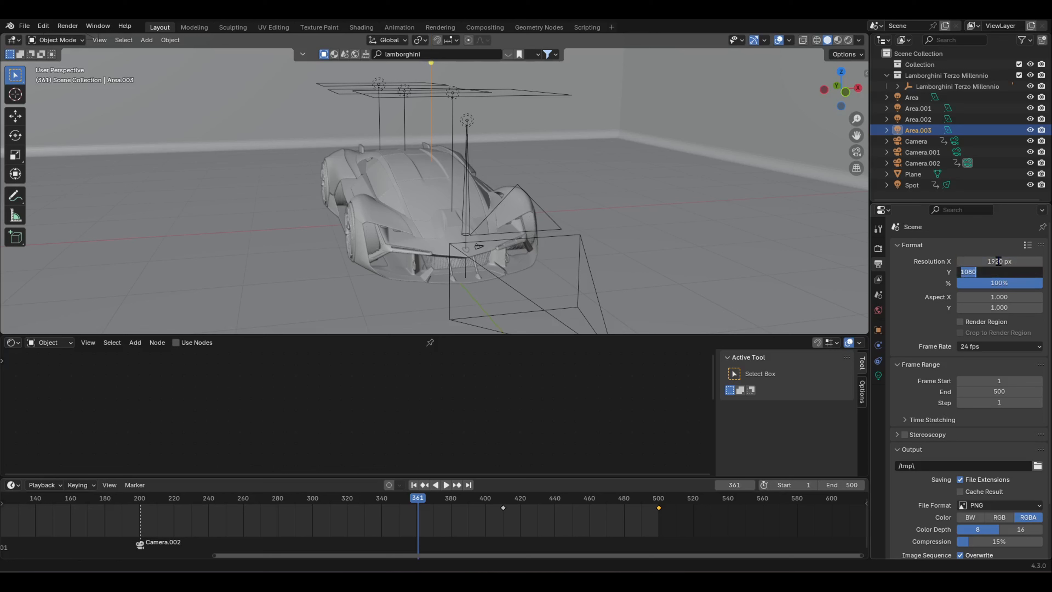
left_click(998, 261)
type("3")
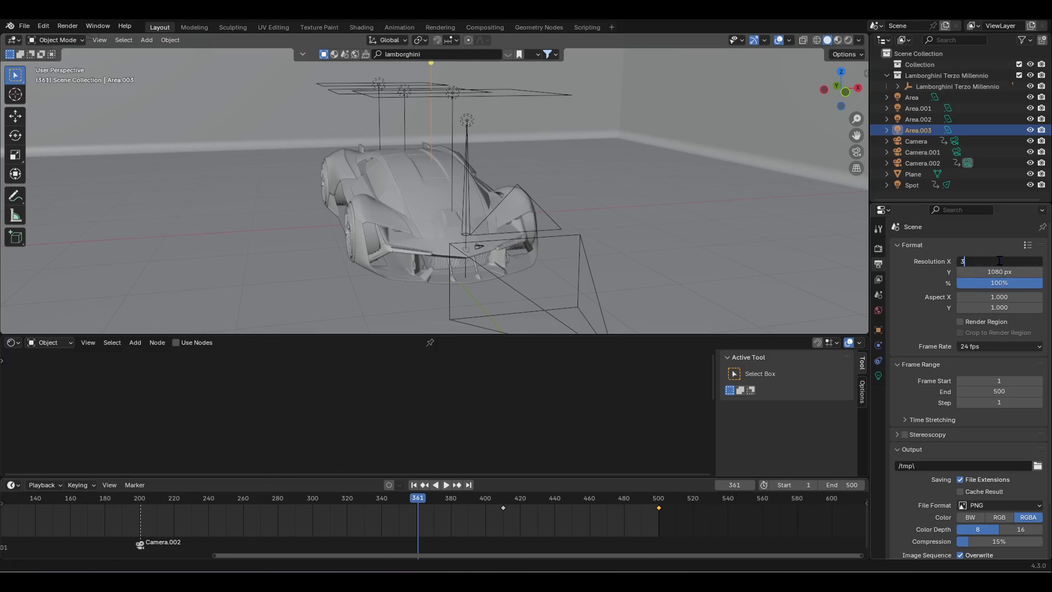
type("840")
key("Return")
left_click(1000, 270)
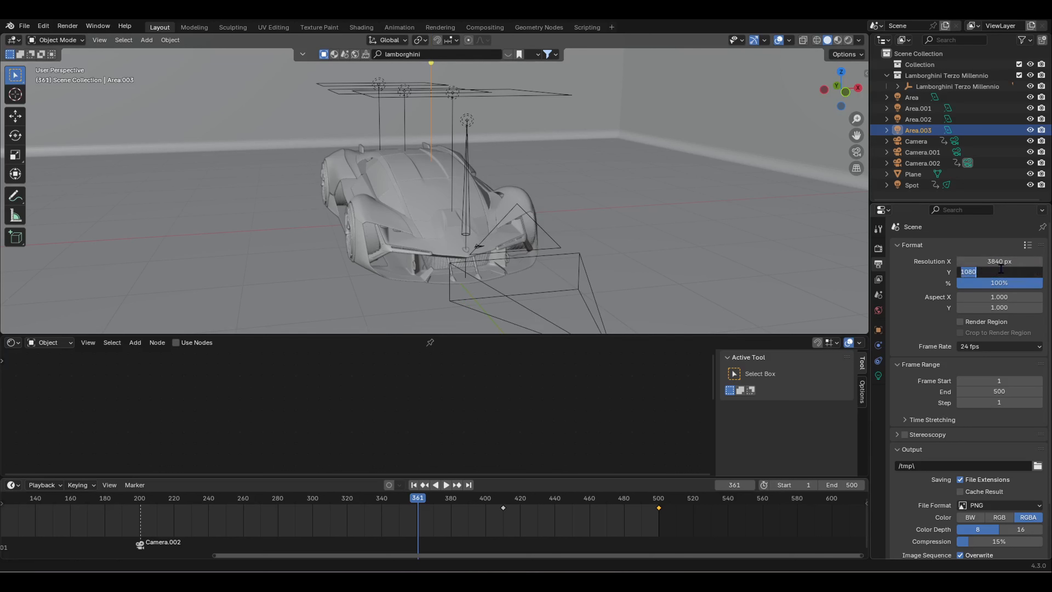
type("2160")
key("Return")
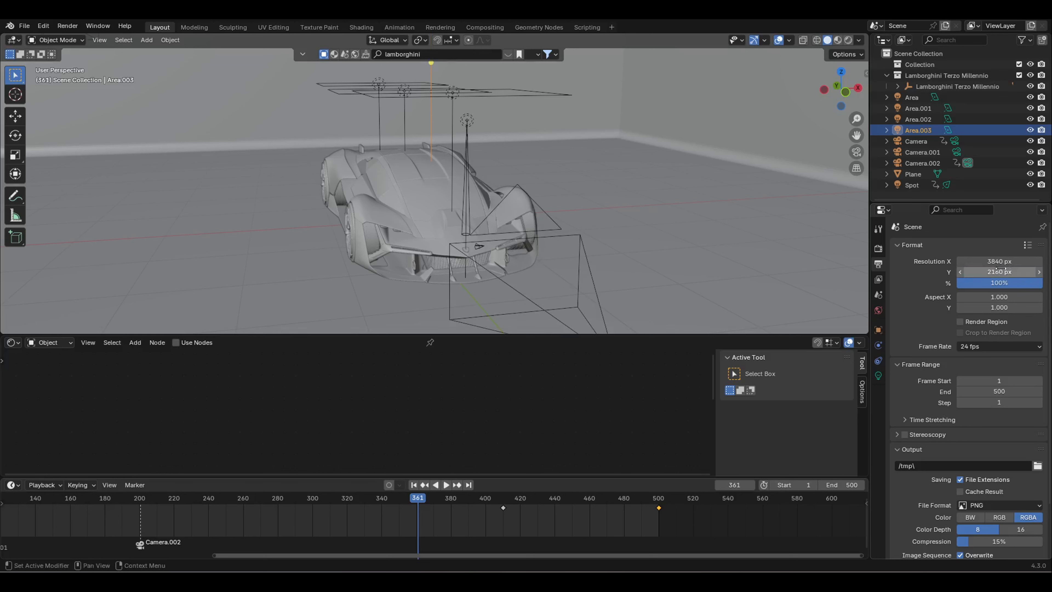